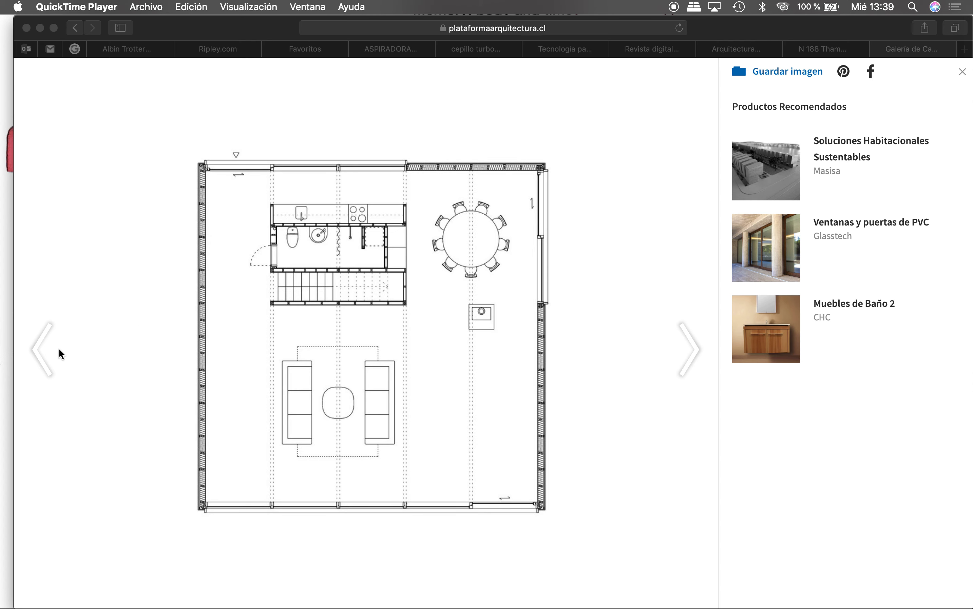
Save the ground floor plan image, browsing to Escritorio > UTEM > EXPRE 3 2019.
left_click(48, 344)
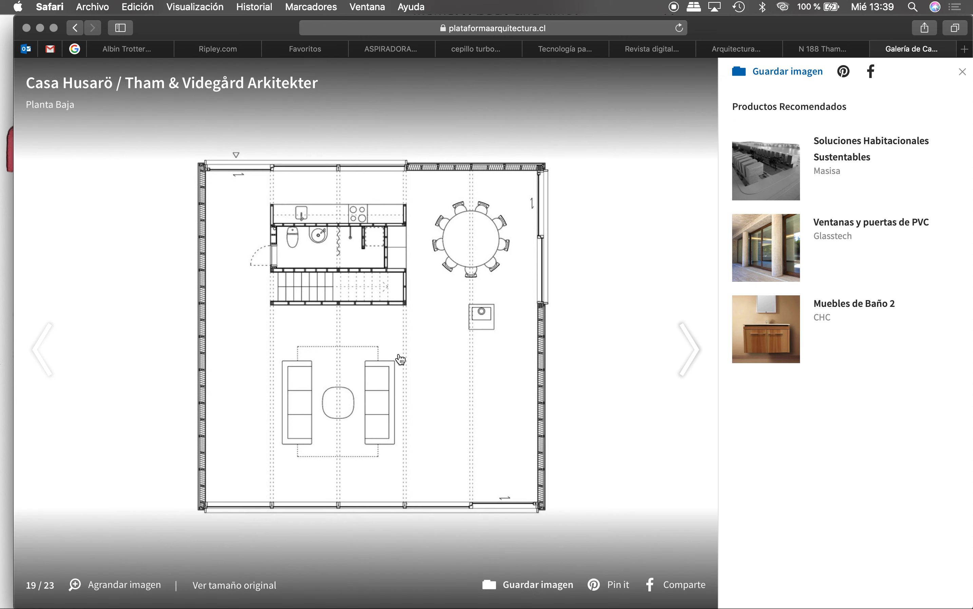
right_click(387, 360)
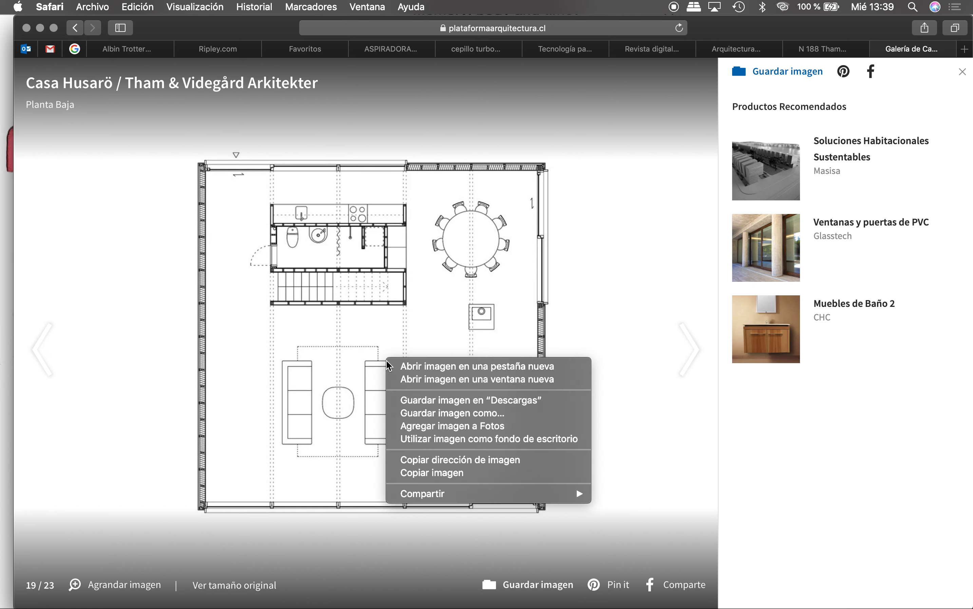
left_click(425, 412)
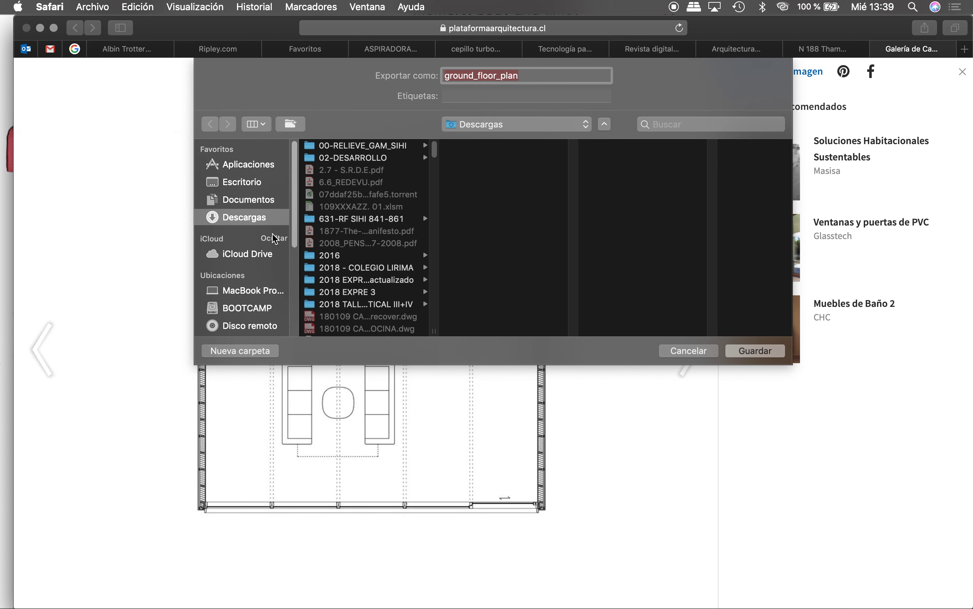
left_click_drag(295, 209, 307, 184)
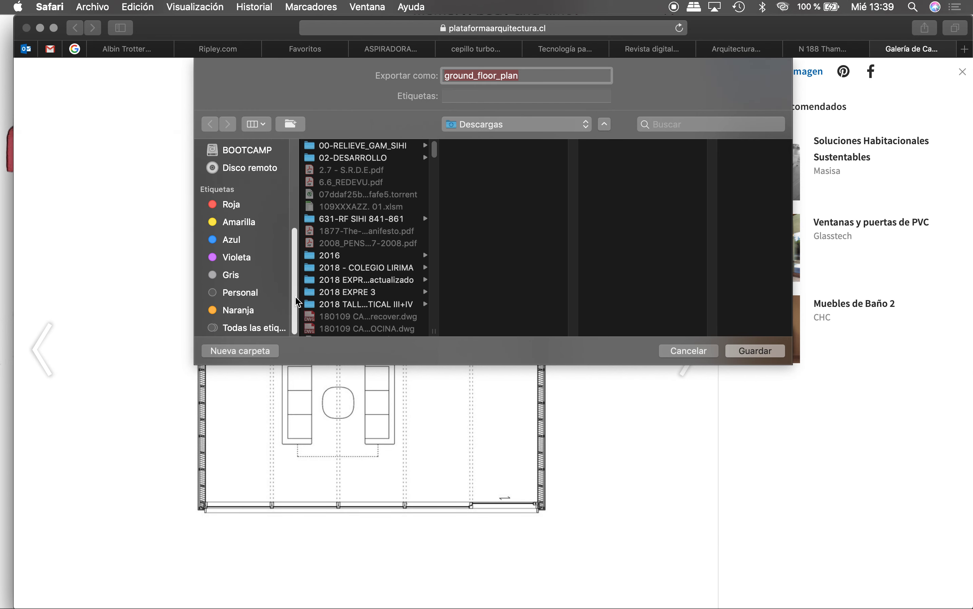
left_click(252, 183)
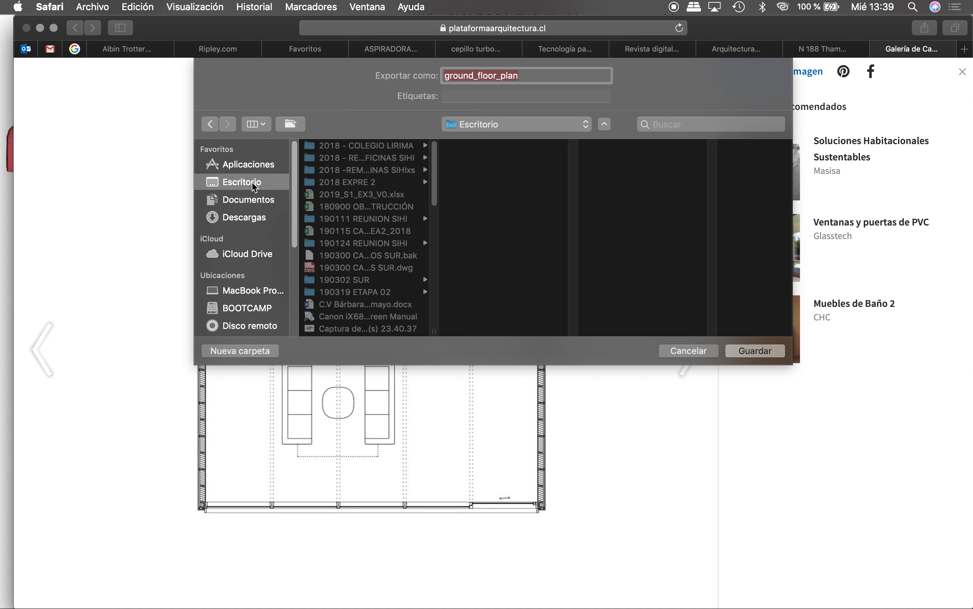
left_click_drag(435, 171, 432, 296)
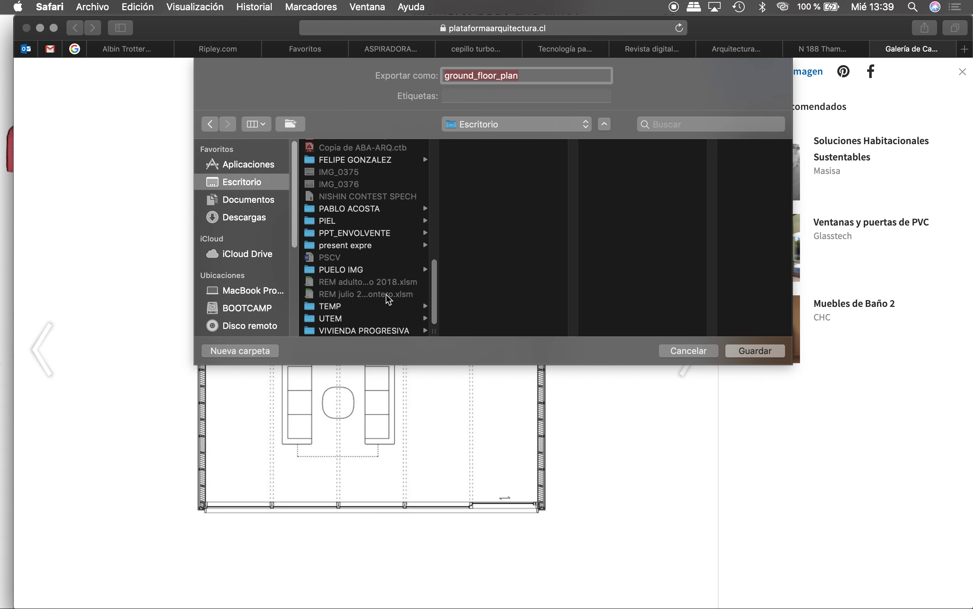
left_click(333, 319)
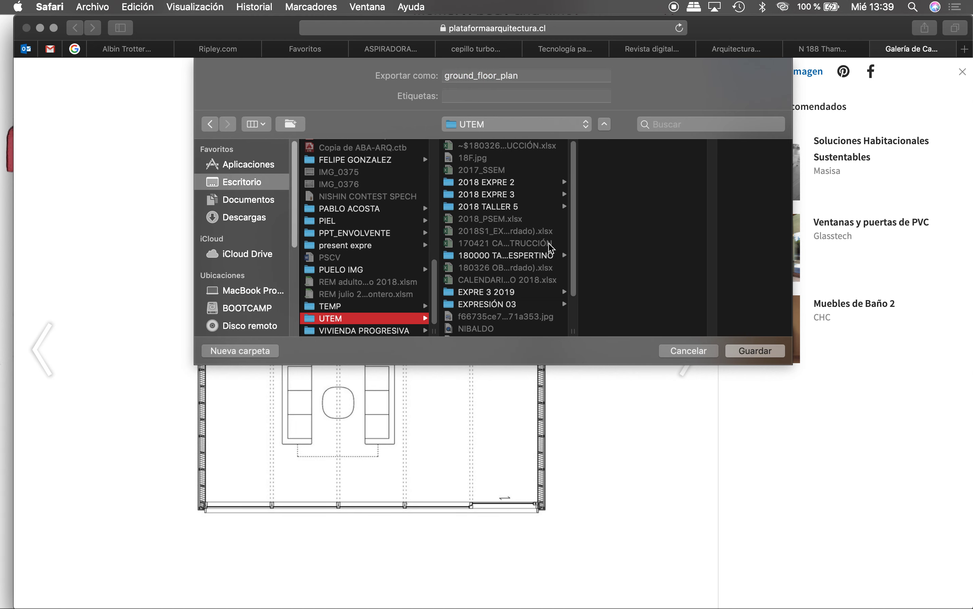
left_click_drag(574, 226, 575, 254)
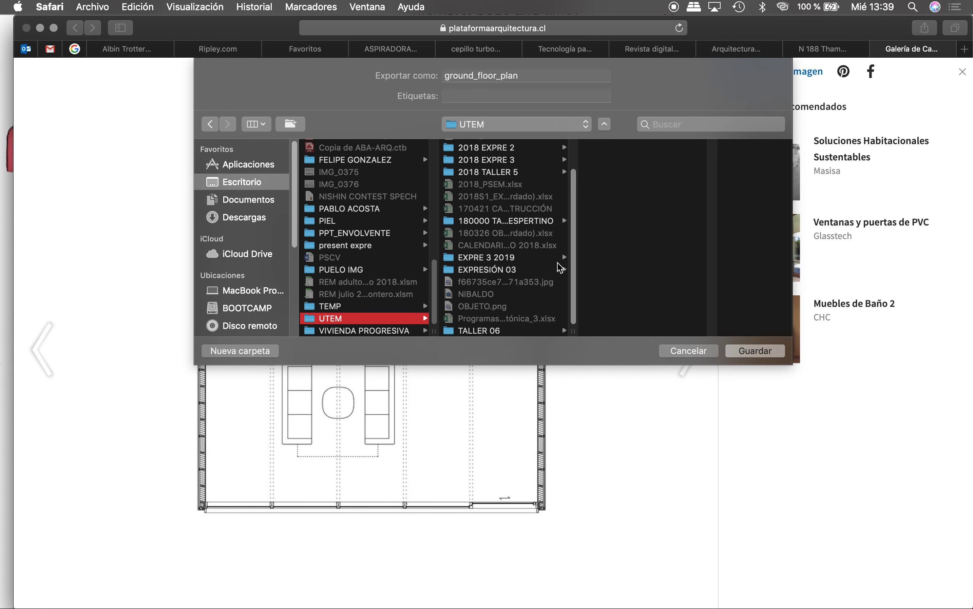
left_click(506, 261)
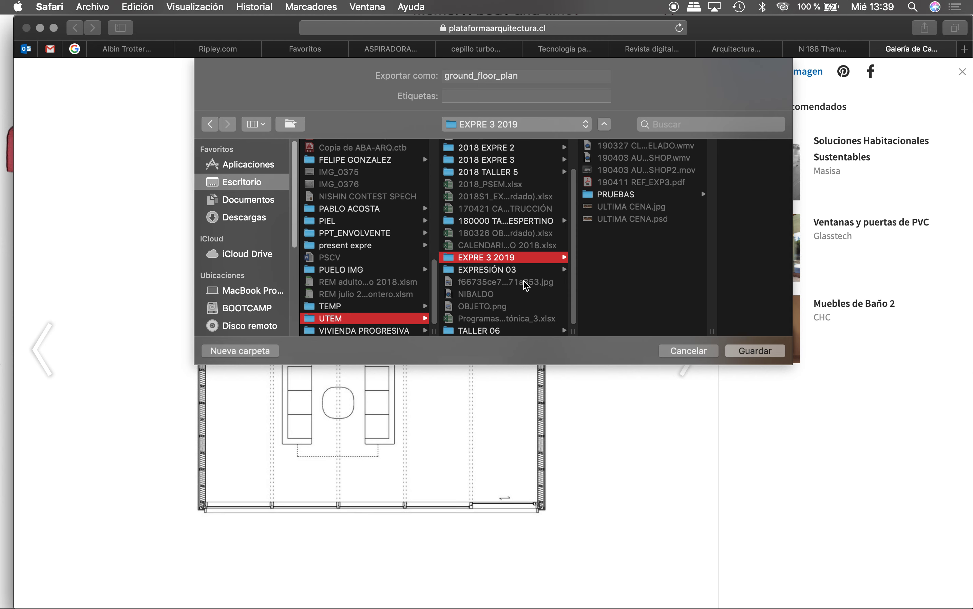
Create a new folder 'E02 REFERENTE' there and save the plan image into it.
left_click(262, 356)
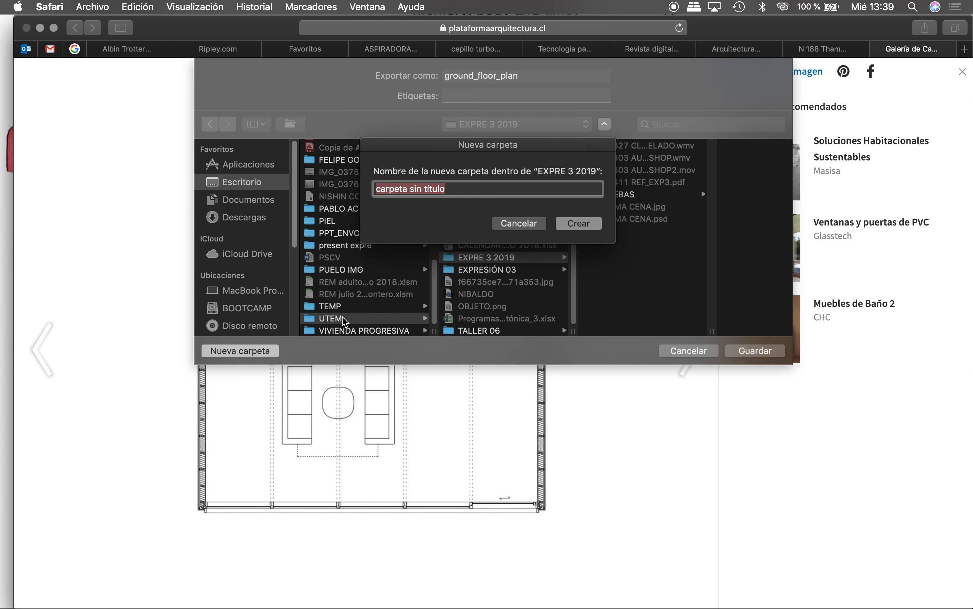
type("E02 ")
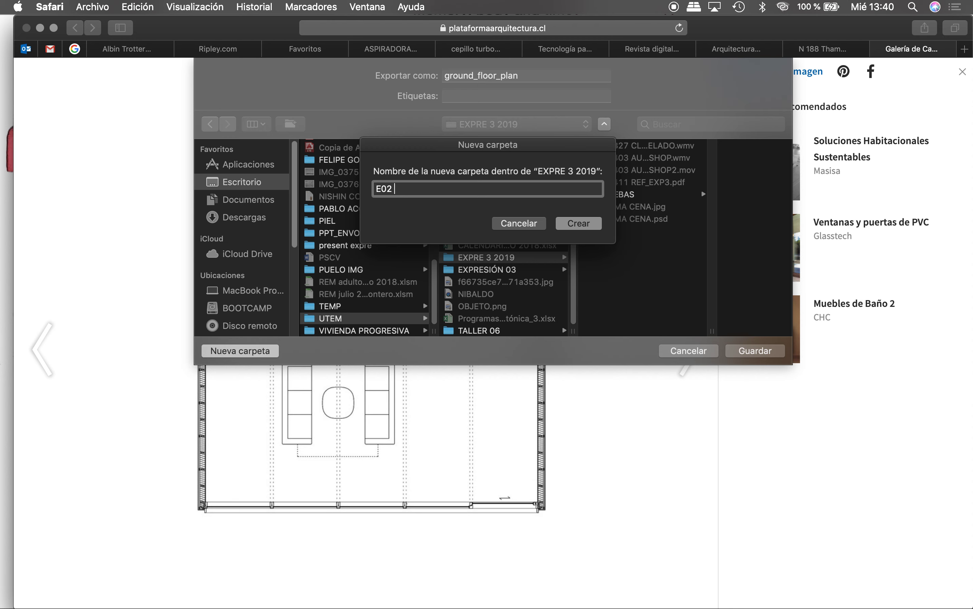
type("REFRE")
key("BackSpace")
key("BackSpace")
type("RENTE")
left_click(575, 224)
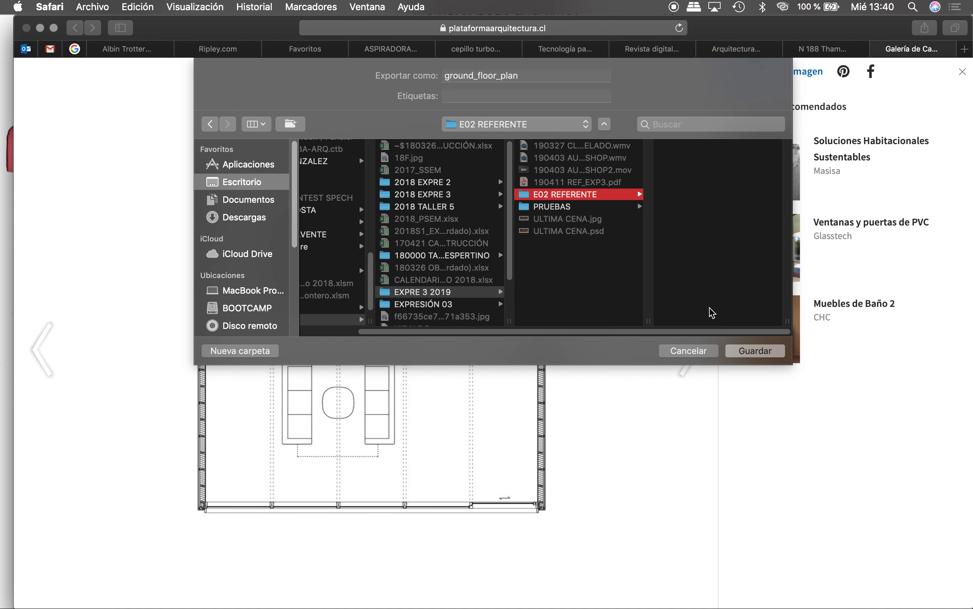
left_click(745, 353)
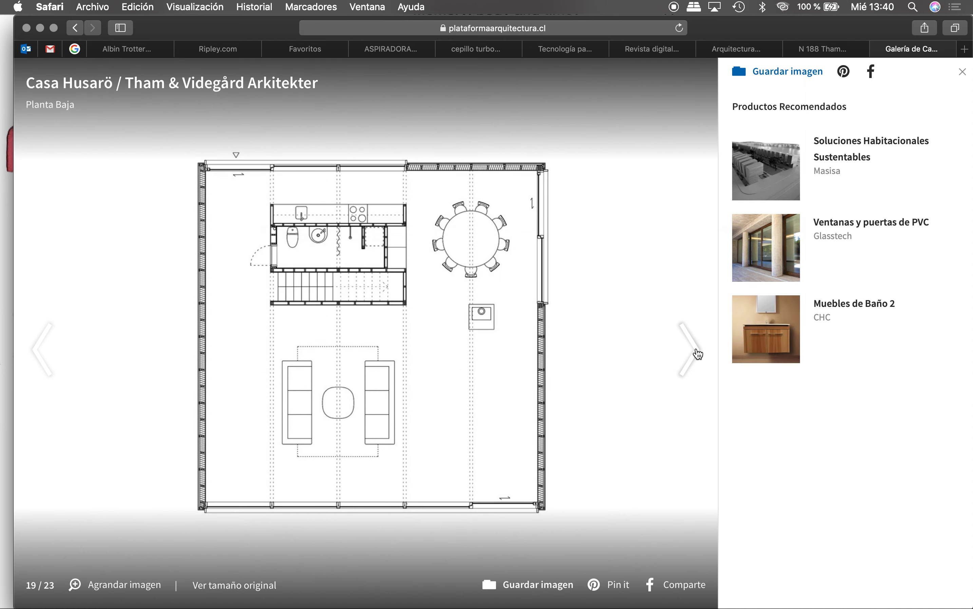
Advance to image 20/23 and save the second floor plan into E02 REFERENTE.
left_click(697, 354)
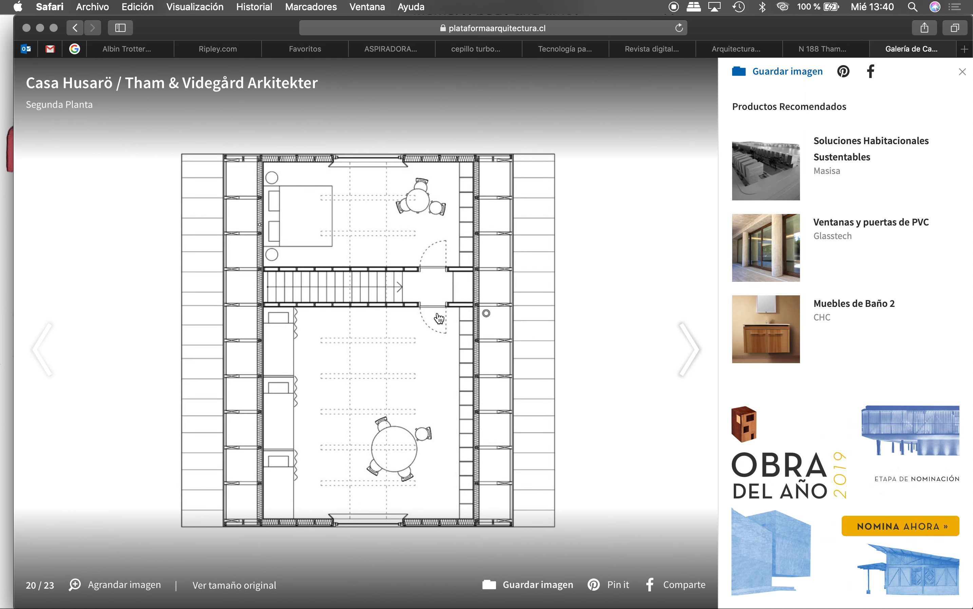
right_click(422, 319)
left_click(466, 371)
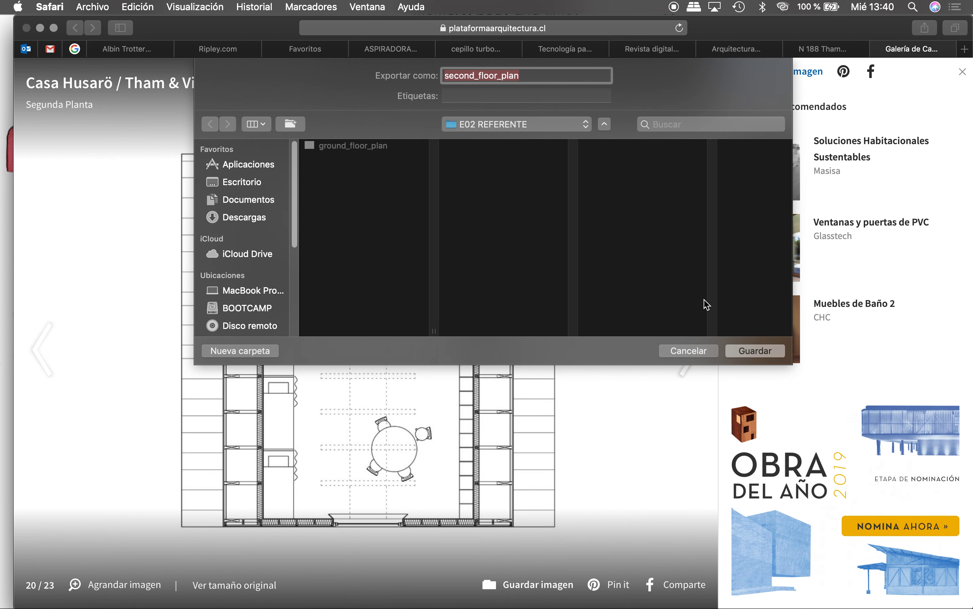
left_click(743, 353)
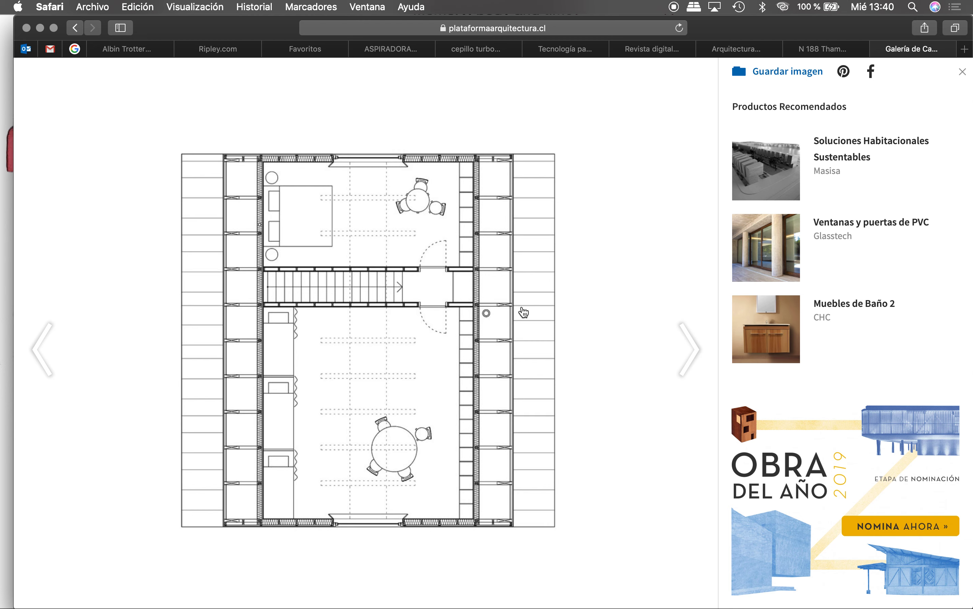
Advance through the three section drawings to the final Corte 3 image, 23 of 23.
left_click(686, 342)
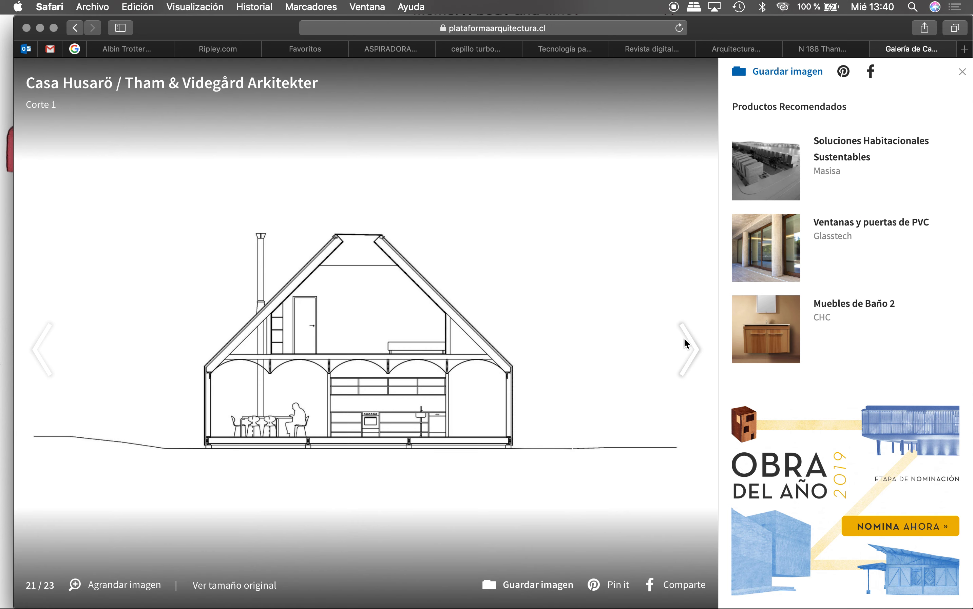
left_click(685, 341)
left_click(686, 342)
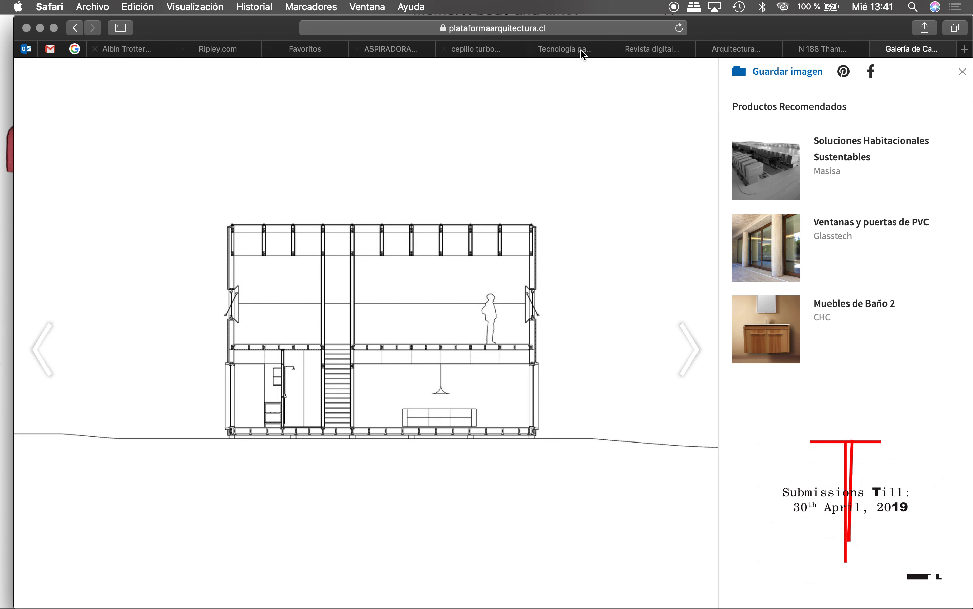
In a new tab, show Google image results for 'CASA HUSARO THAM VIDEGARD'.
left_click(965, 48)
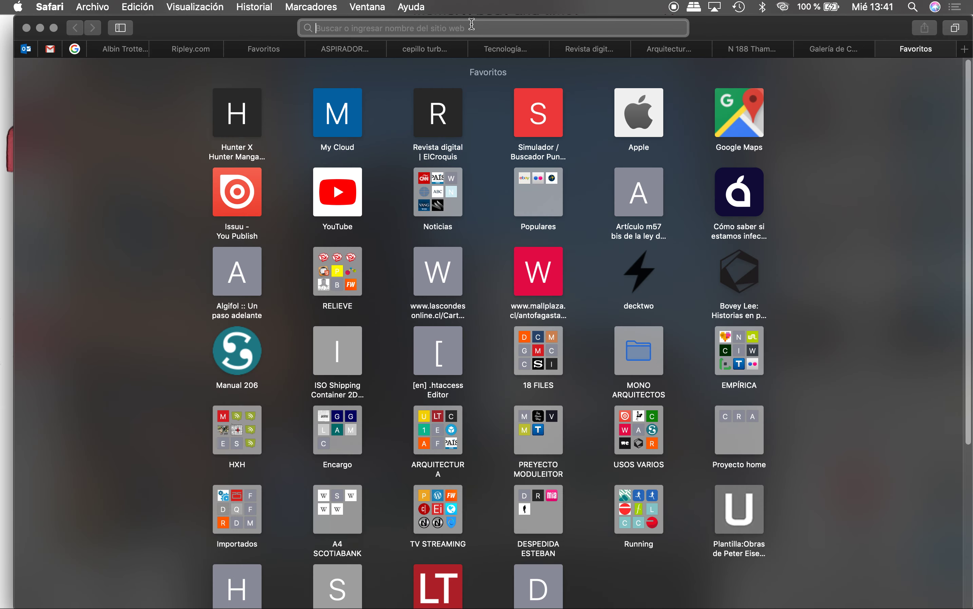
type("CASA HUSARO THAM VIDEGARD")
key("Return")
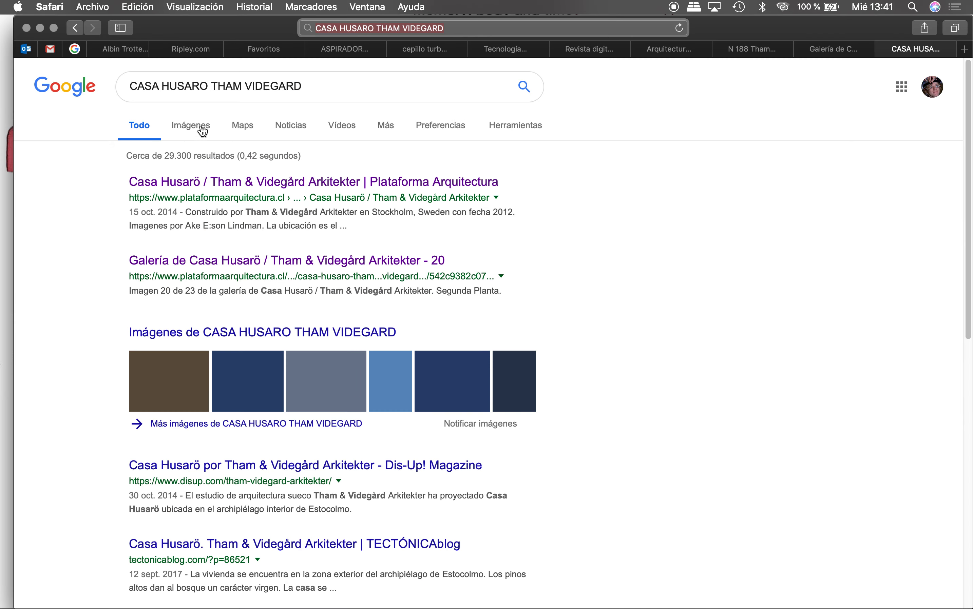
left_click(203, 132)
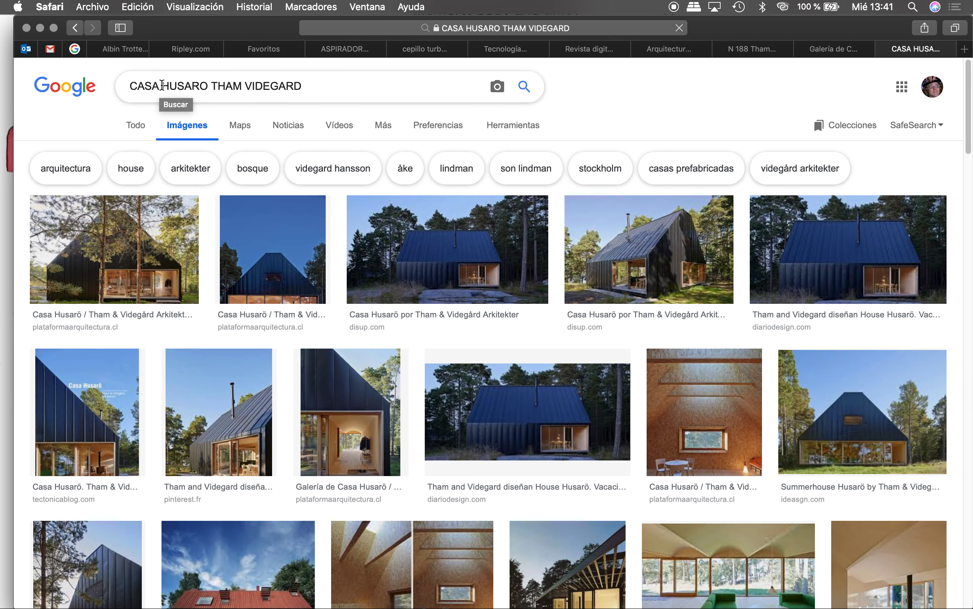
Refine the image search to 'HOUSE HUSARO THAM VIDEGARD PLAN'.
left_click_drag(161, 85, 105, 86)
type("HOU")
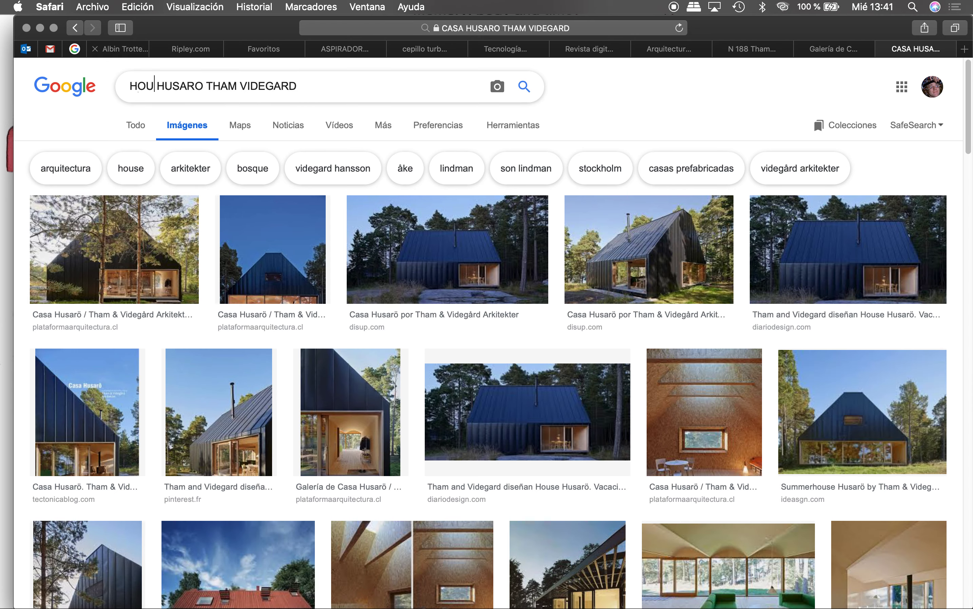
type("SE")
key("Return")
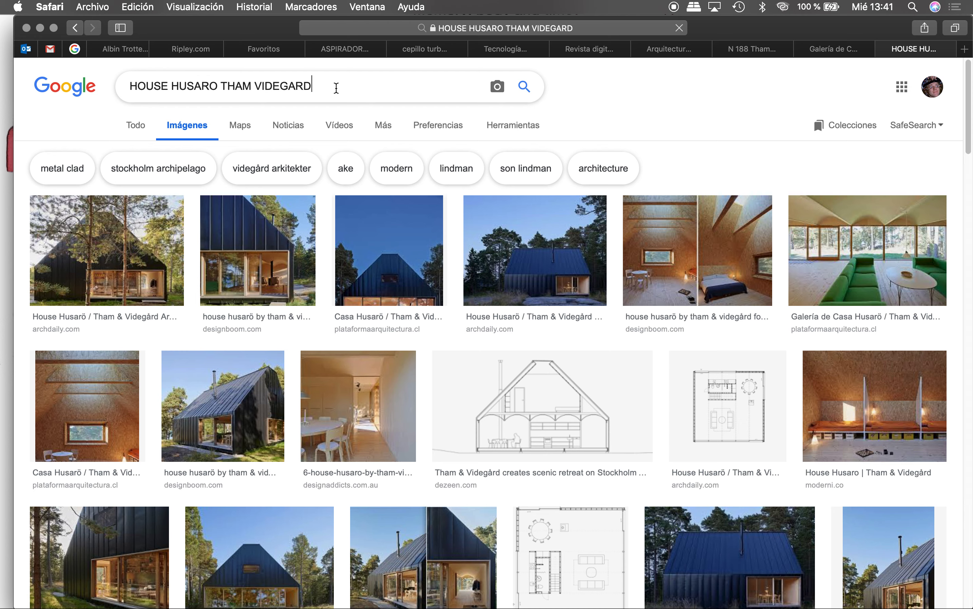
type("PLAN")
key("Return")
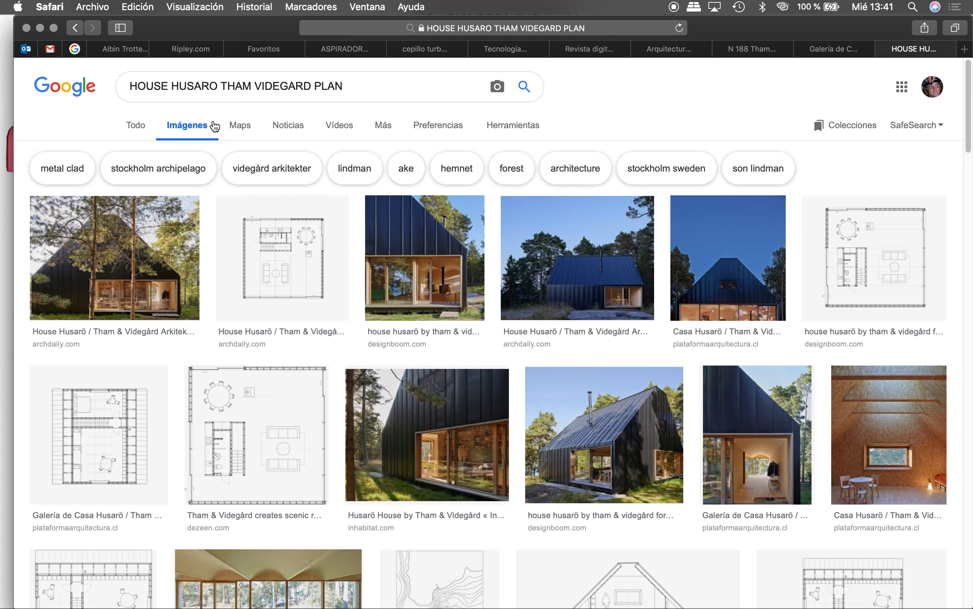
Filter the Google image results to large images and browse them.
left_click(509, 131)
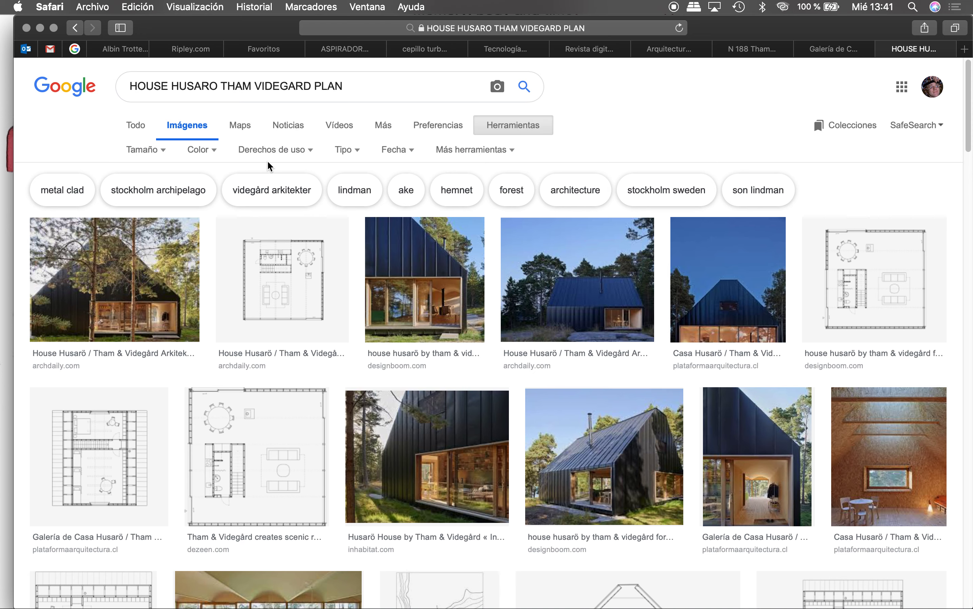
left_click(162, 155)
left_click(153, 195)
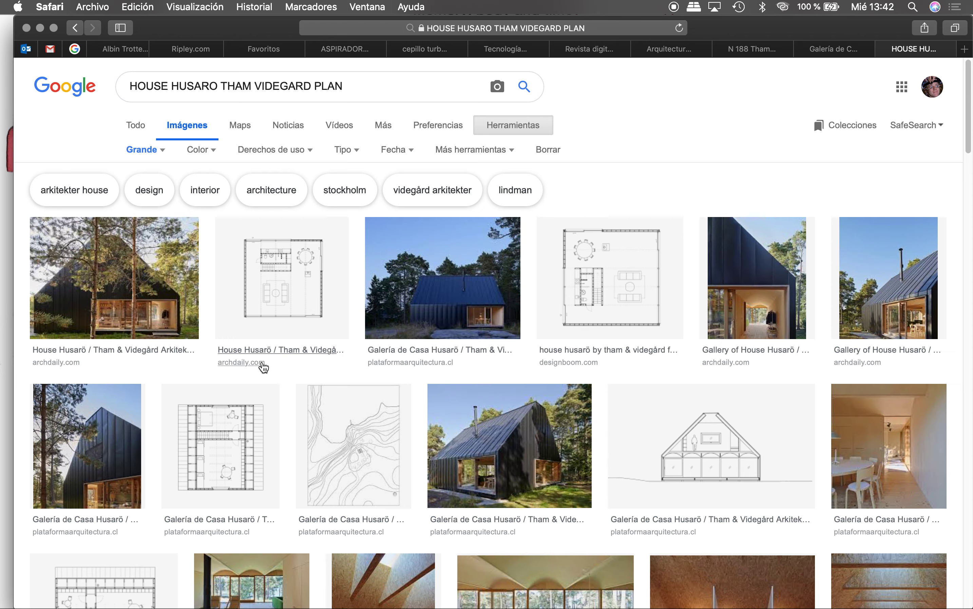
scroll(264, 367, "down", 6)
scroll(264, 367, "down", 4)
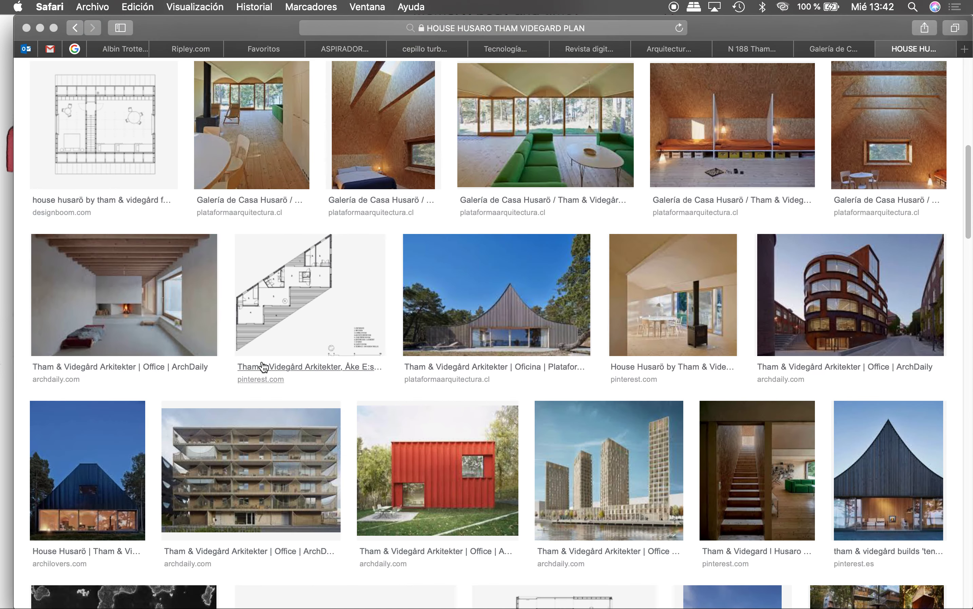
scroll(264, 368, "up", 5)
scroll(265, 368, "up", 5)
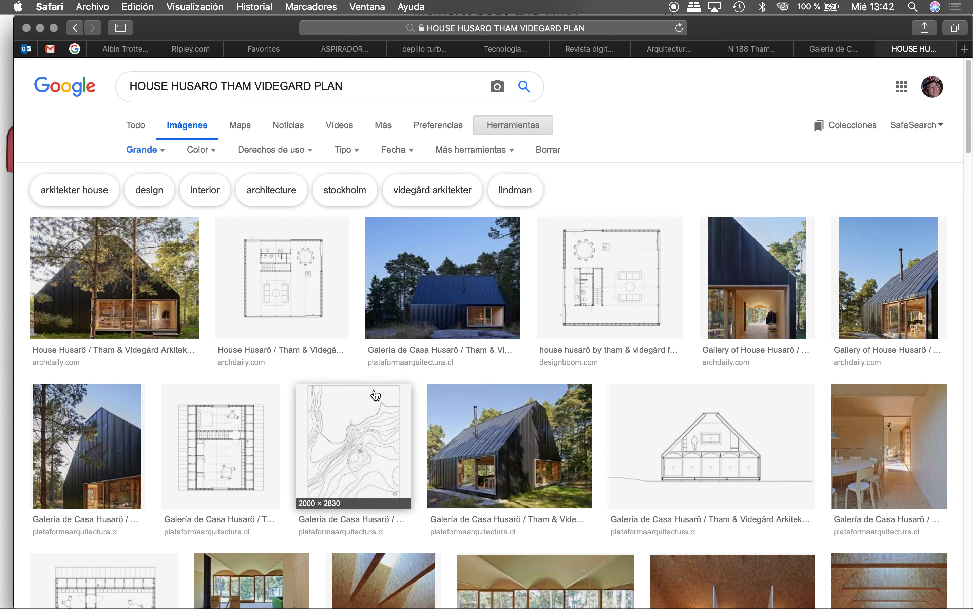
Preview the House Husarö ground floor plan result larger, then launch AutoCAD 2018.
left_click(308, 270)
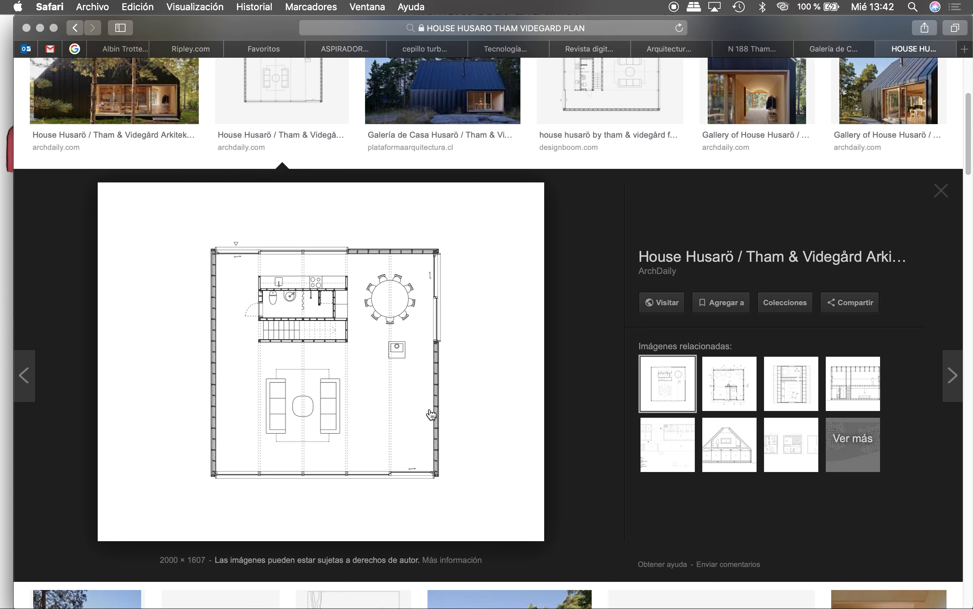
scroll(431, 416, "up", 3)
scroll(431, 415, "up", 3)
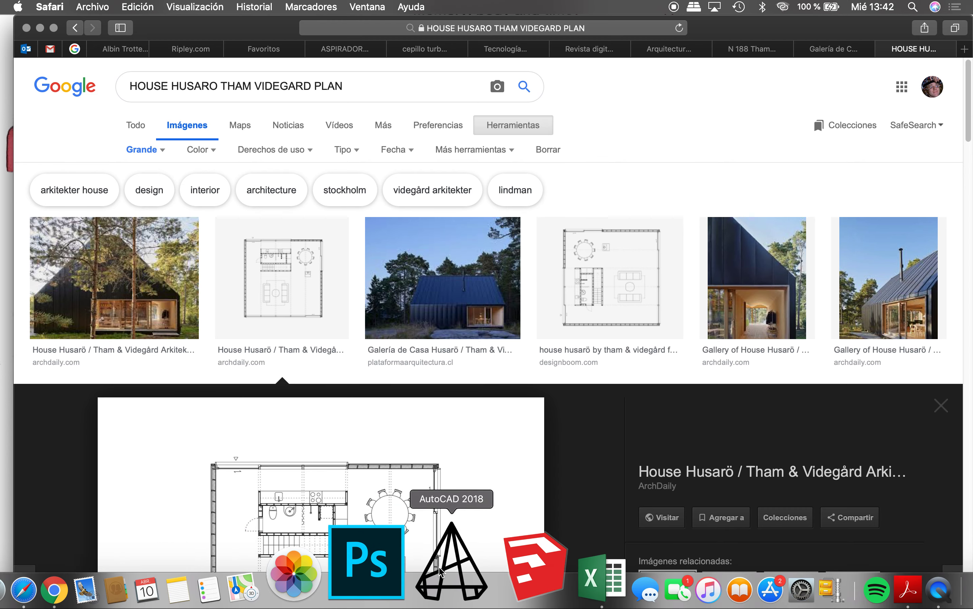
left_click(439, 567)
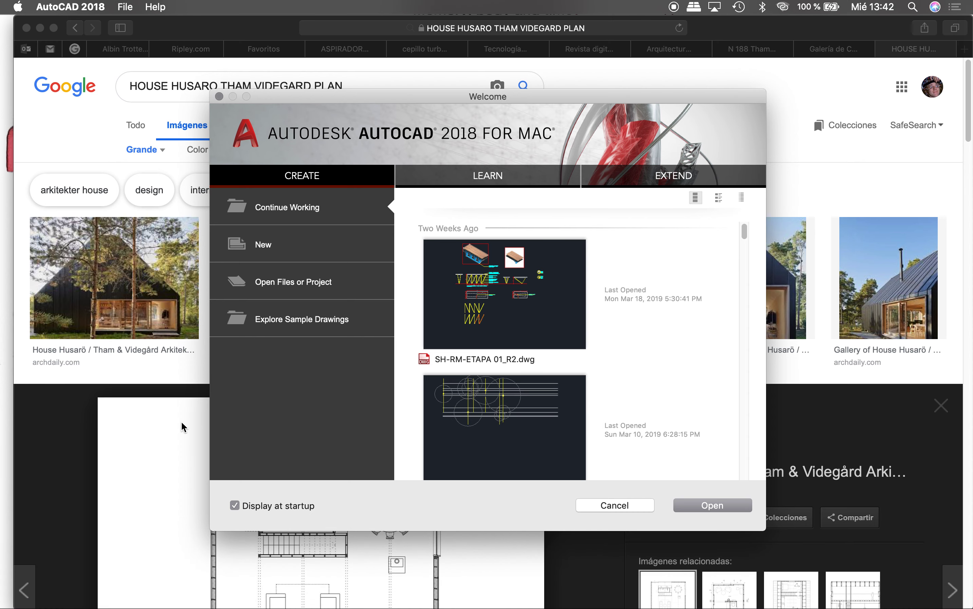
Create a new drawing from the acad.dwt template.
left_click(315, 251)
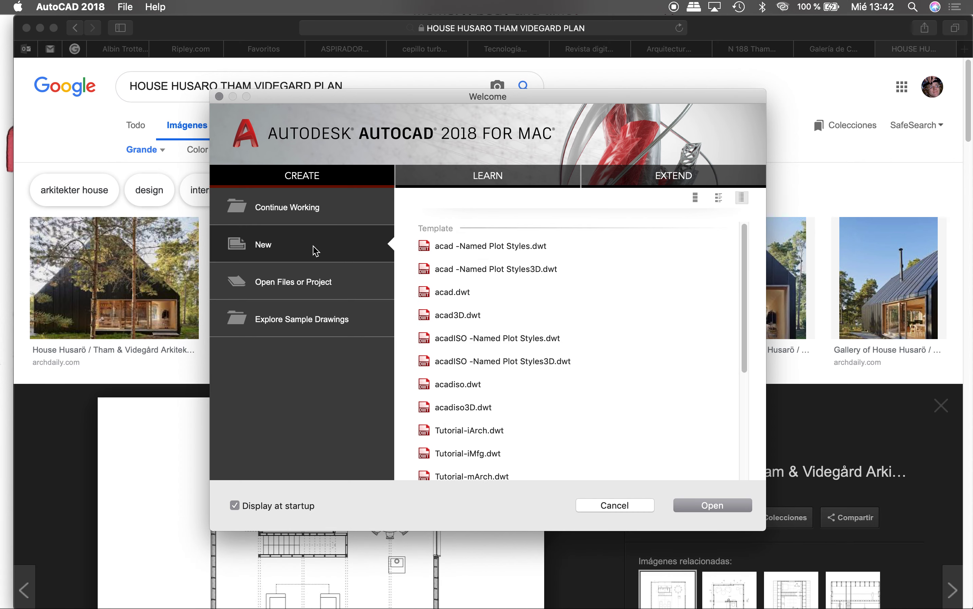
left_click(450, 294)
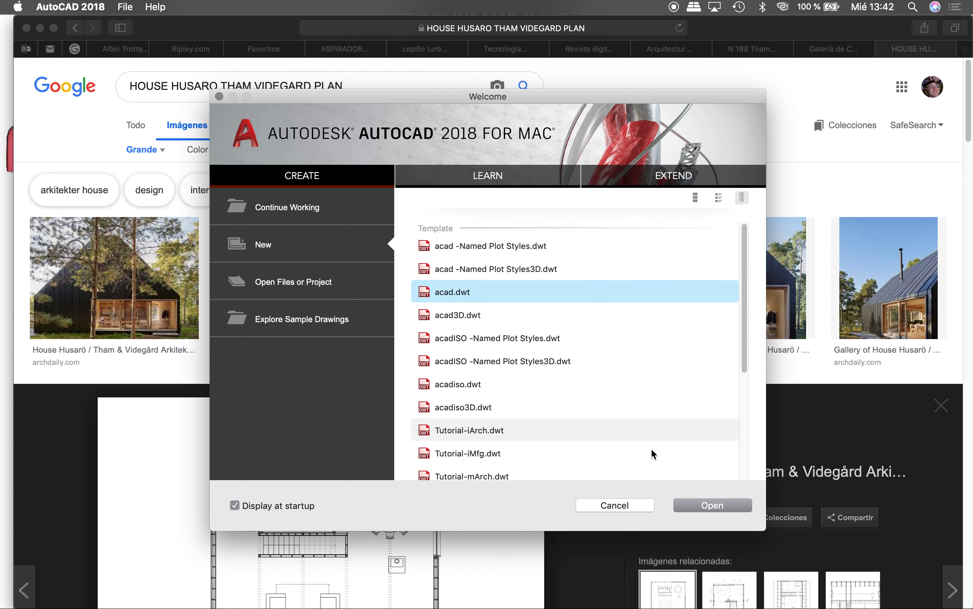
left_click(693, 504)
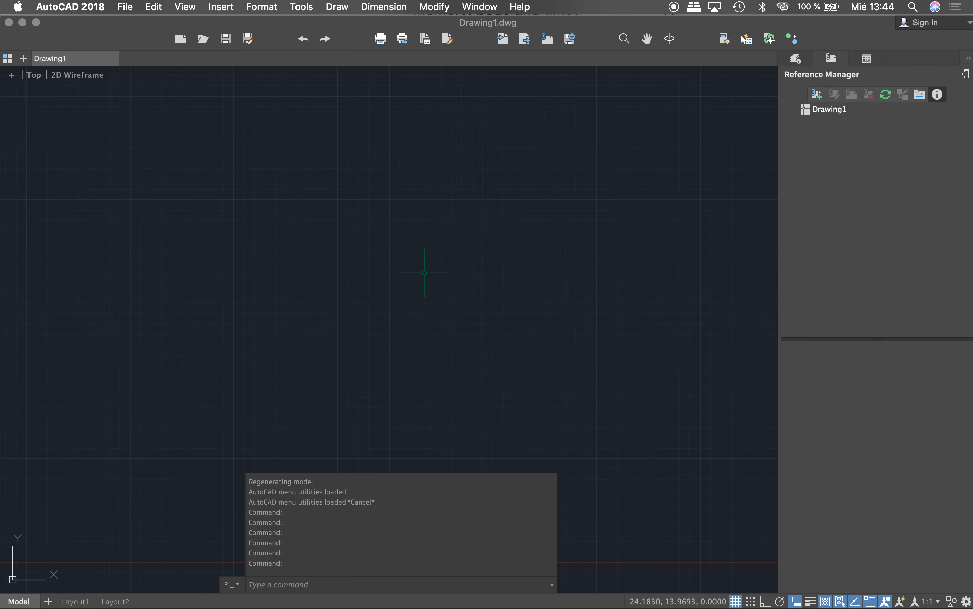
Draw a closed polyline outline with PL near the middle of the drawing.
type("PL")
key("Return")
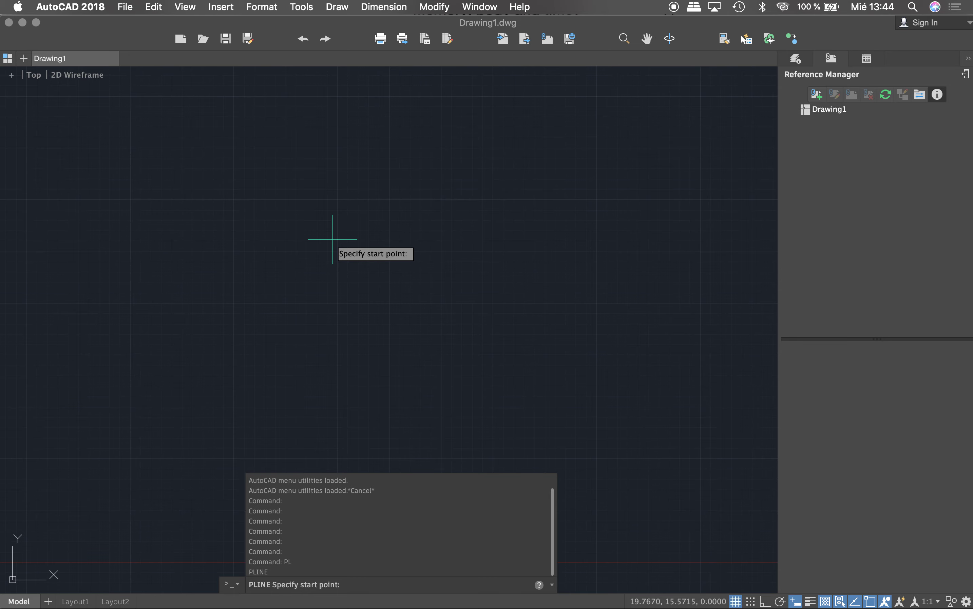
left_click(334, 240)
left_click(473, 268)
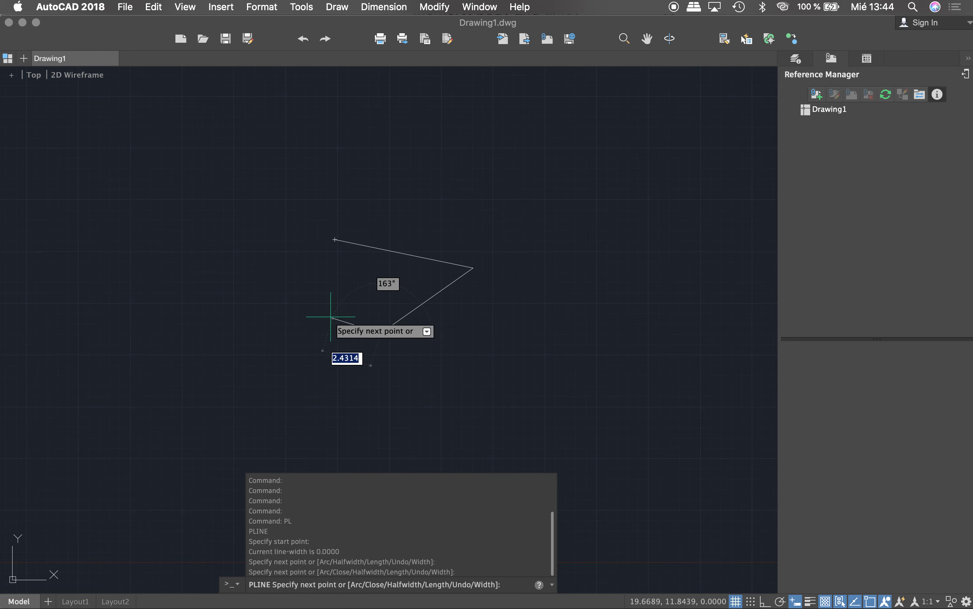
left_click(330, 317)
left_click(317, 289)
type("c")
key("Return")
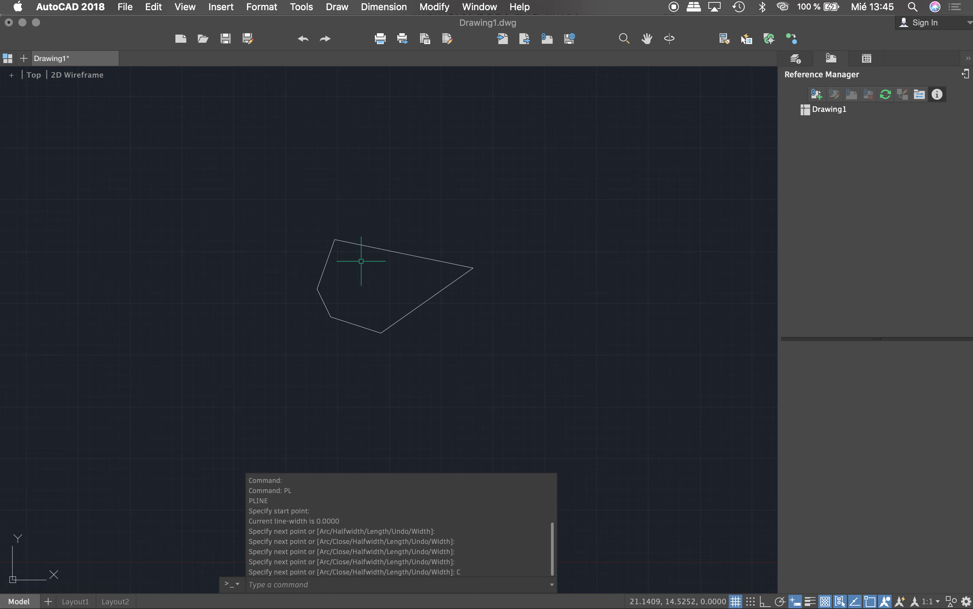
Start MOVE and select the polygon with a crossing window, then cancel.
type("m")
key("Return")
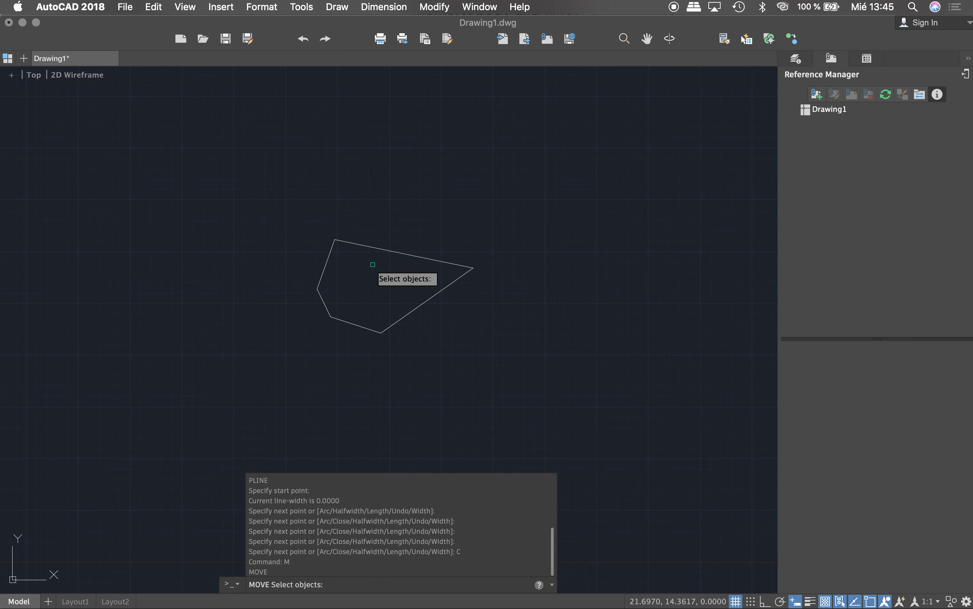
mouse_move(596, 194)
left_mouse_down()
mouse_move(552, 221)
mouse_move(547, 261)
mouse_move(658, 269)
mouse_move(680, 163)
mouse_move(513, 130)
mouse_move(417, 148)
mouse_move(315, 131)
mouse_move(261, 155)
mouse_move(152, 315)
mouse_move(362, 393)
mouse_move(455, 325)
mouse_move(515, 311)
mouse_move(521, 202)
mouse_move(577, 203)
left_mouse_up()
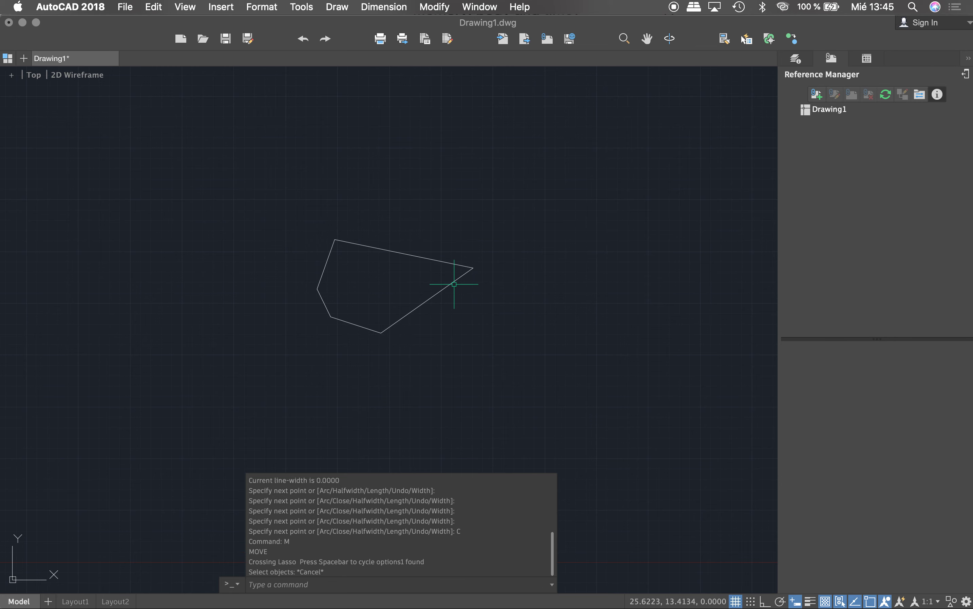
type("m")
key("Return")
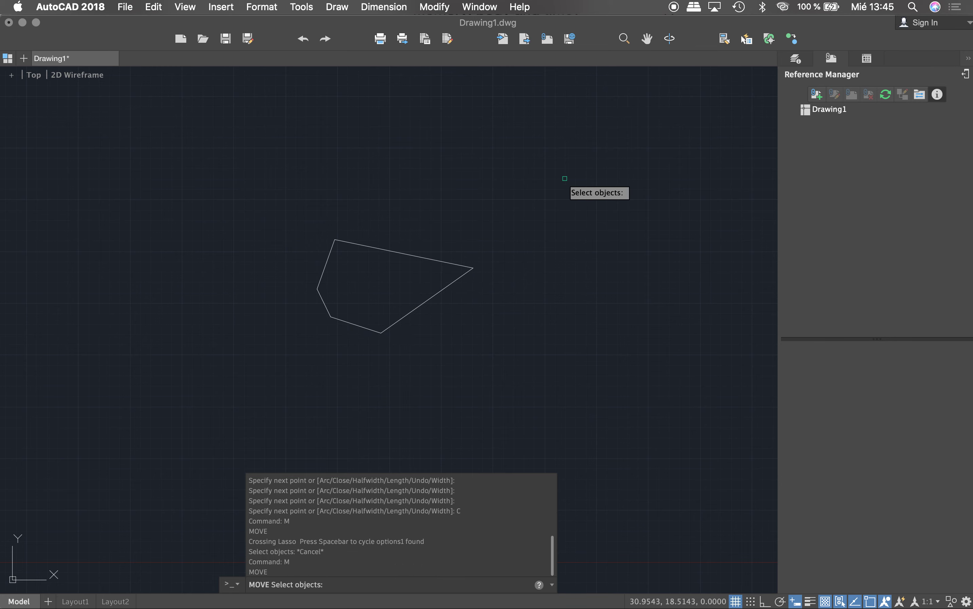
left_click(625, 148)
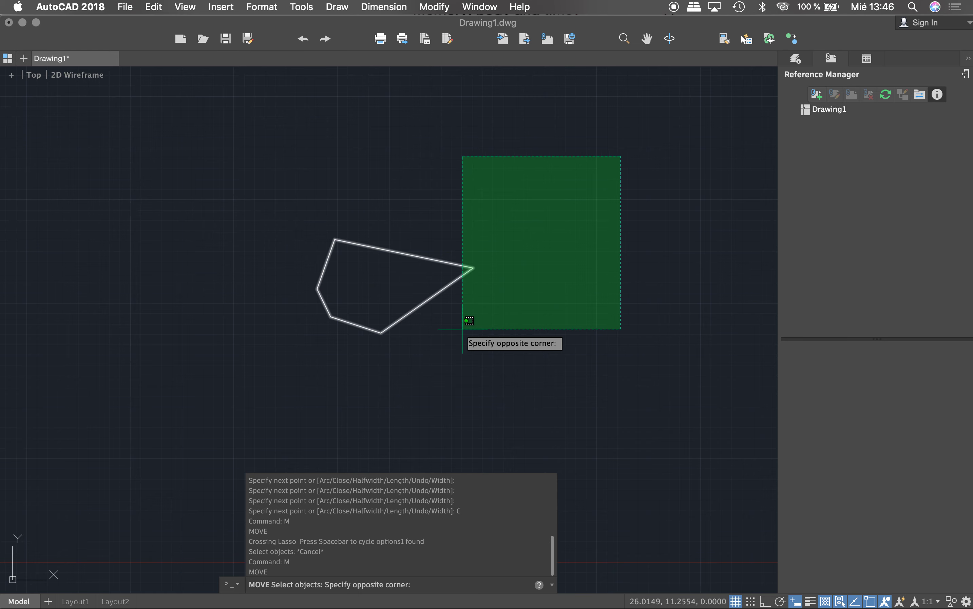
left_click(462, 328)
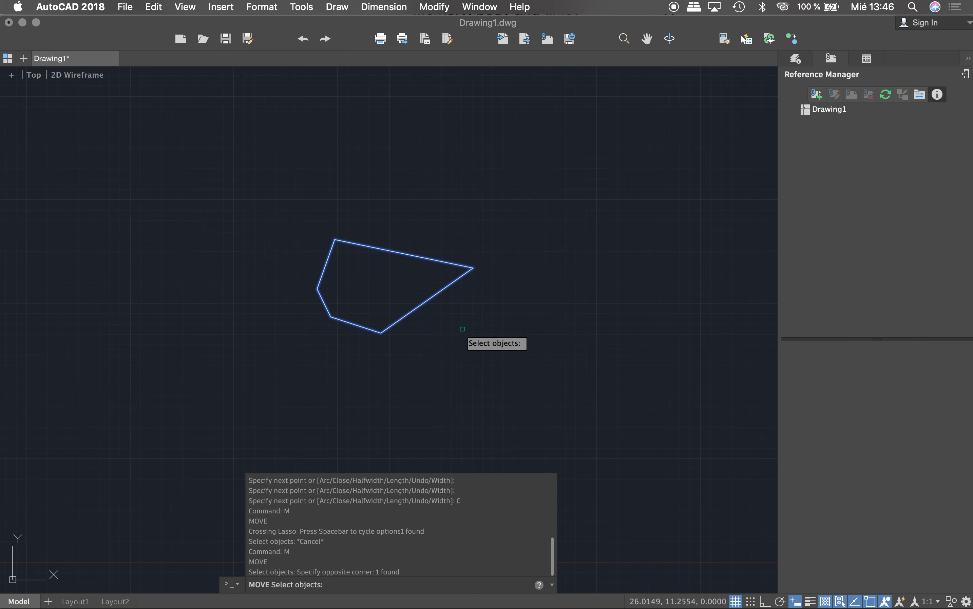
key("Return")
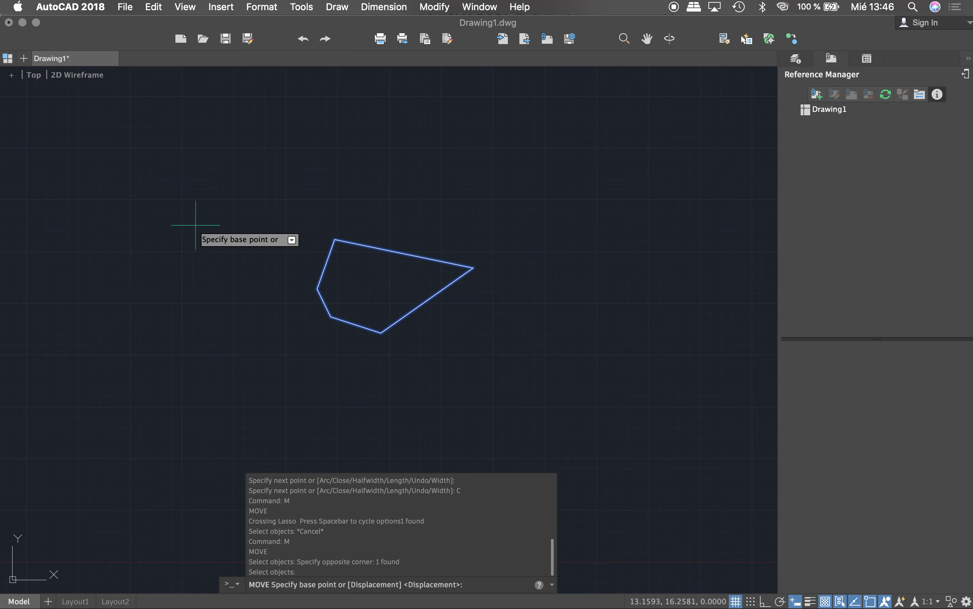
key("Escape")
Retry MOVE with new selection windows around the polygon, then cancel it.
key("Return")
left_click(187, 197)
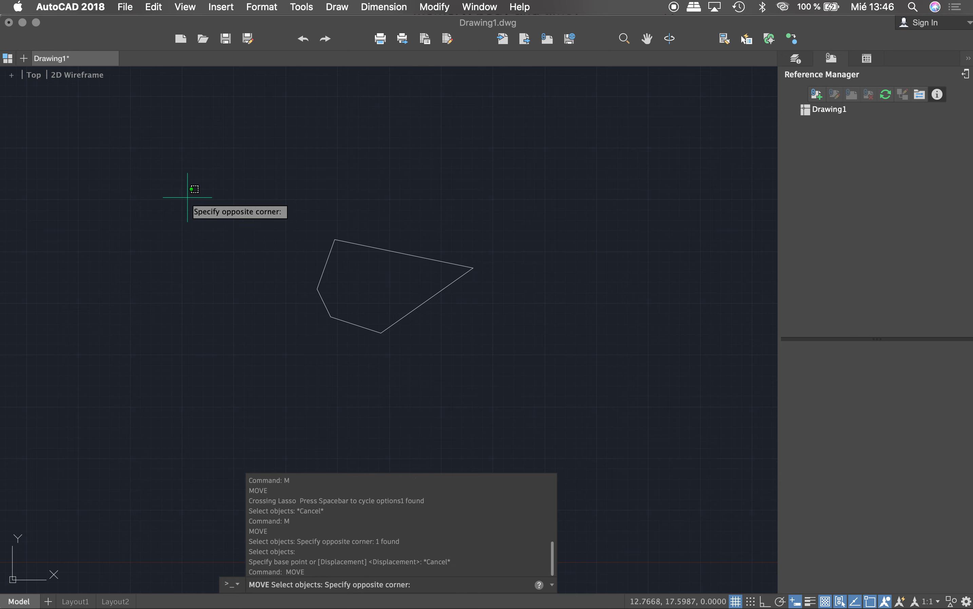
left_click(337, 347)
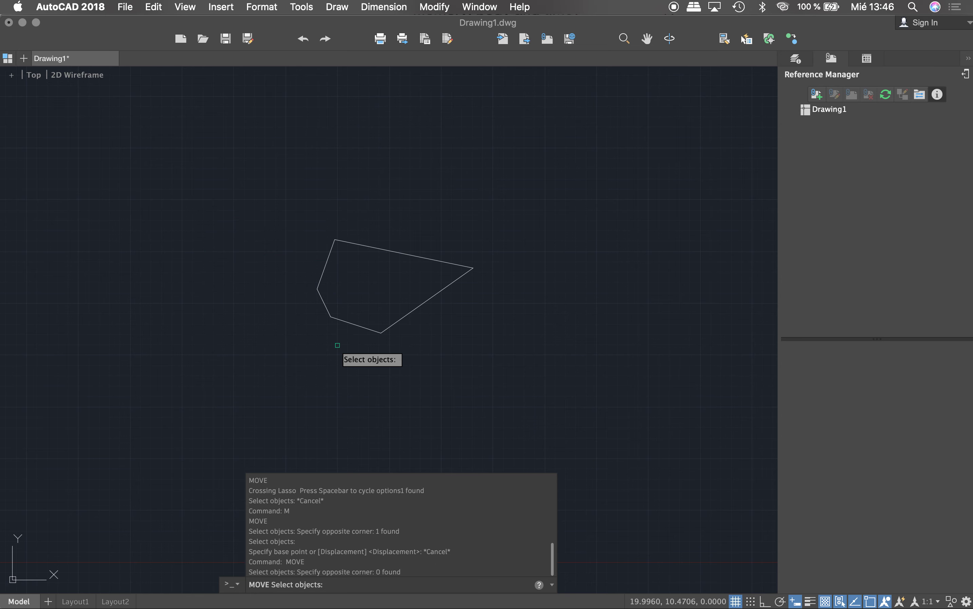
left_click(258, 189)
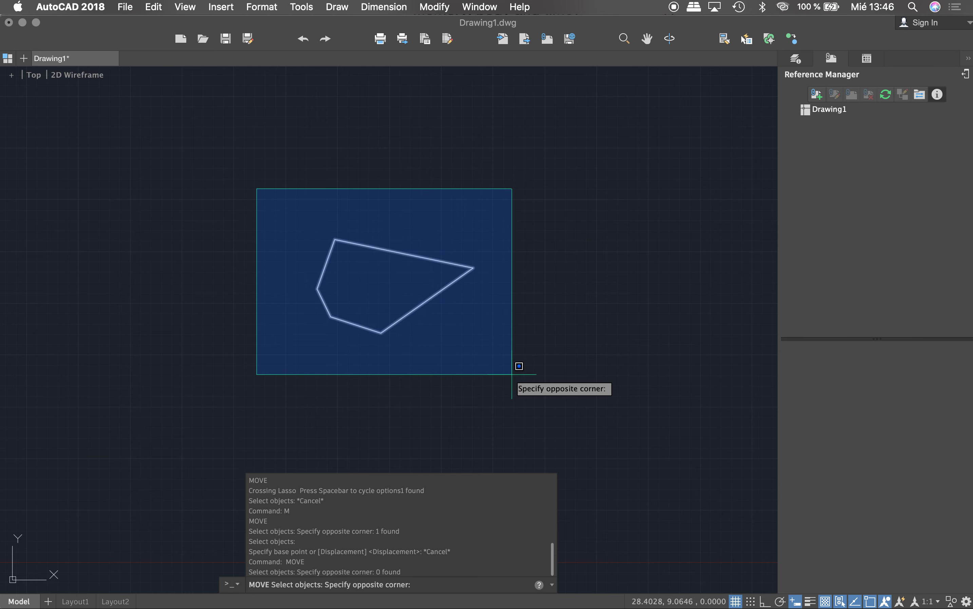
left_click(512, 375)
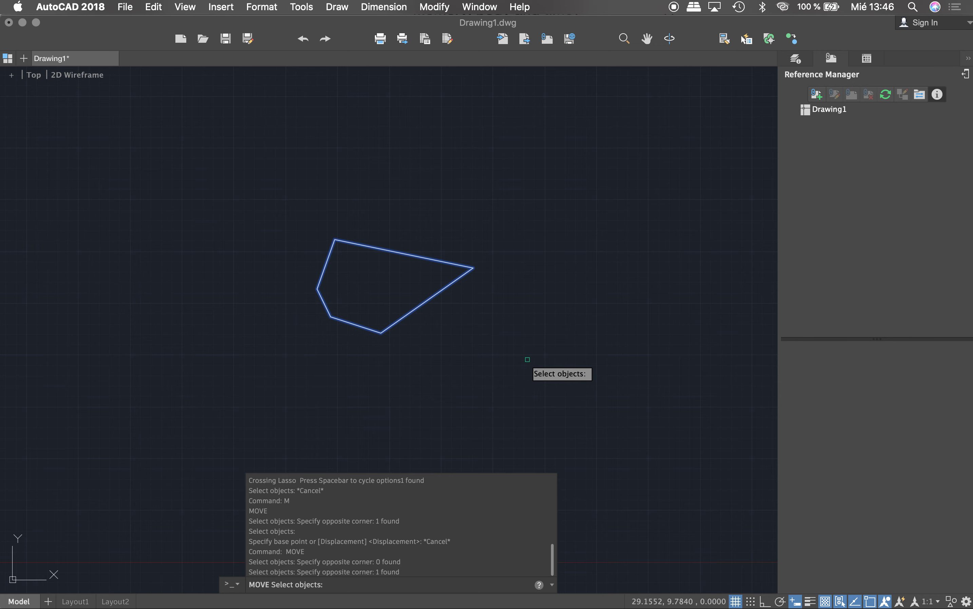
key("Escape")
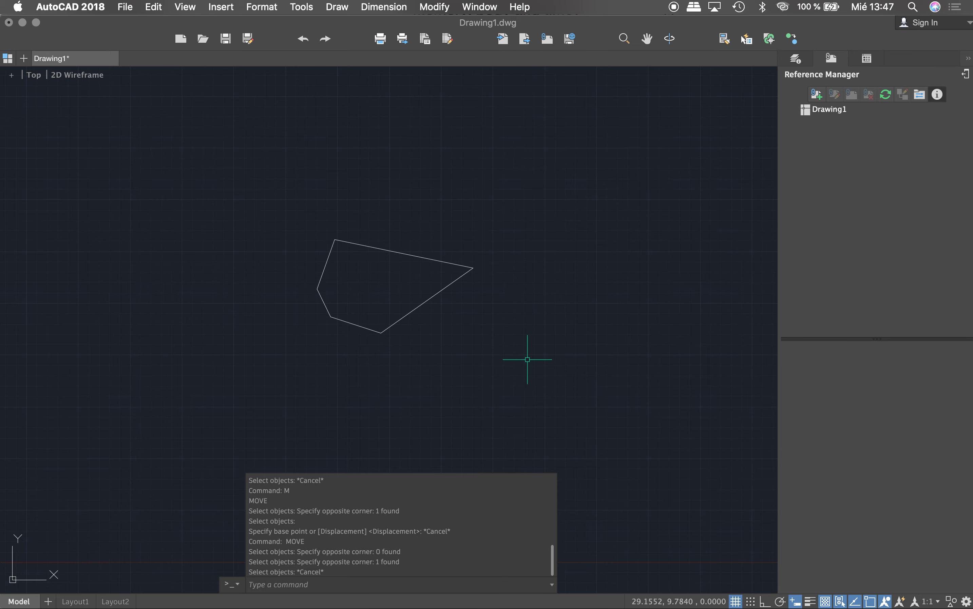
Erase the practice polyline with a crossing window and E, zoom out, and begin UN.
left_click(470, 266)
left_click(420, 322)
key("Escape")
left_click(496, 228)
left_click(438, 298)
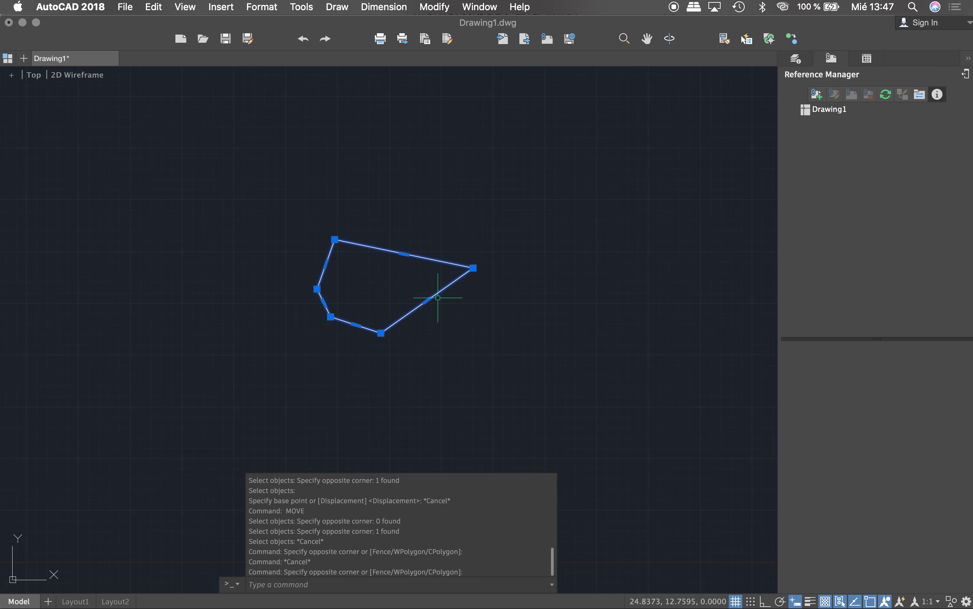
type("e")
key("Return")
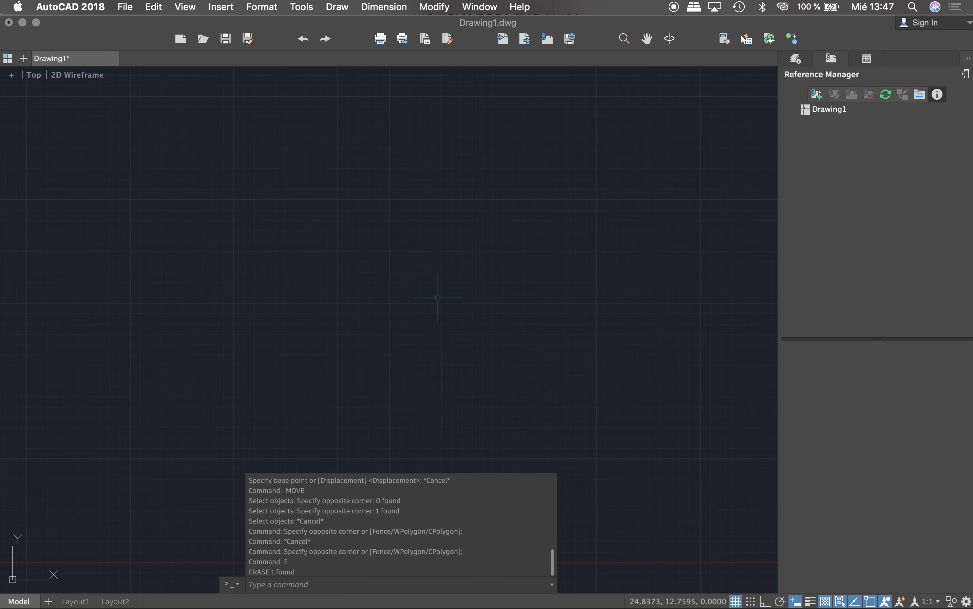
scroll(344, 221, "down", 4)
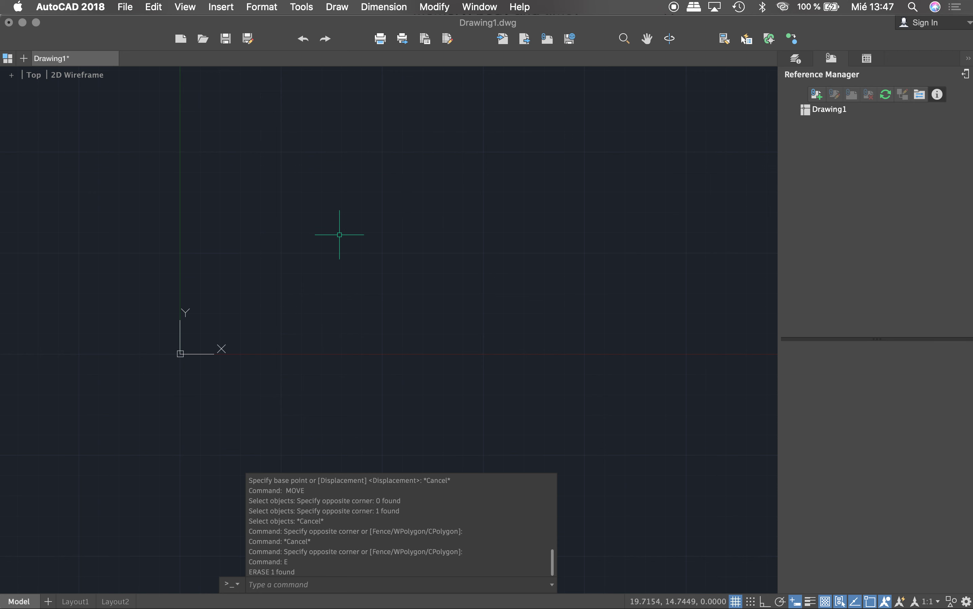
type("UN")
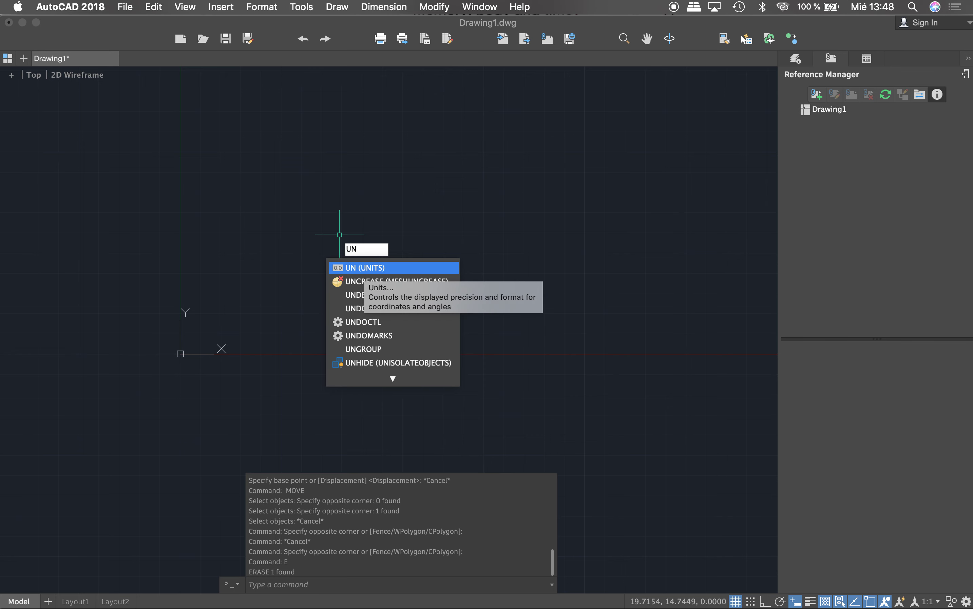
Set Drawing Units insertion scale to Centimeters and length precision to 0.0.
key("Escape")
type("un")
key("Return")
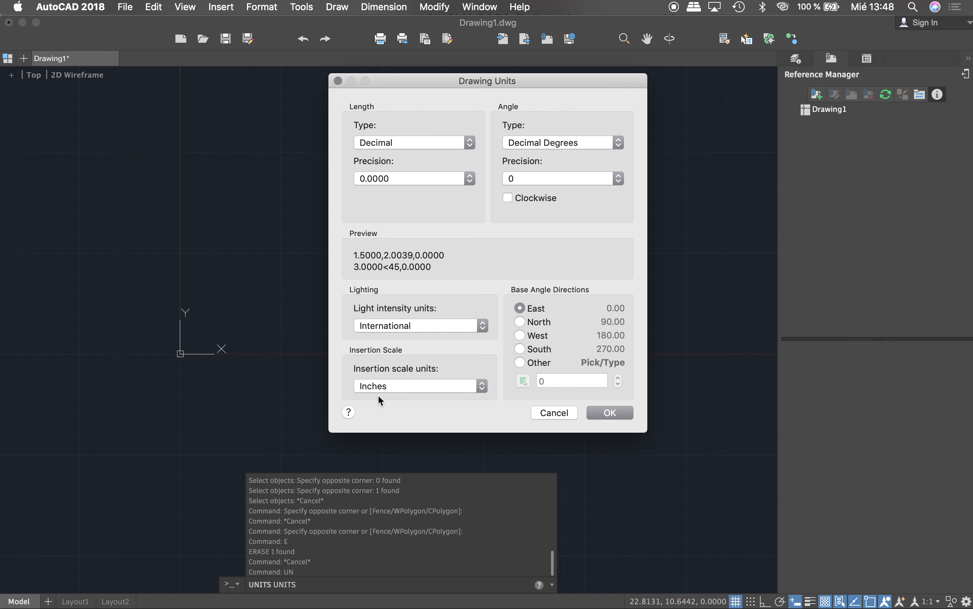
left_click(406, 389)
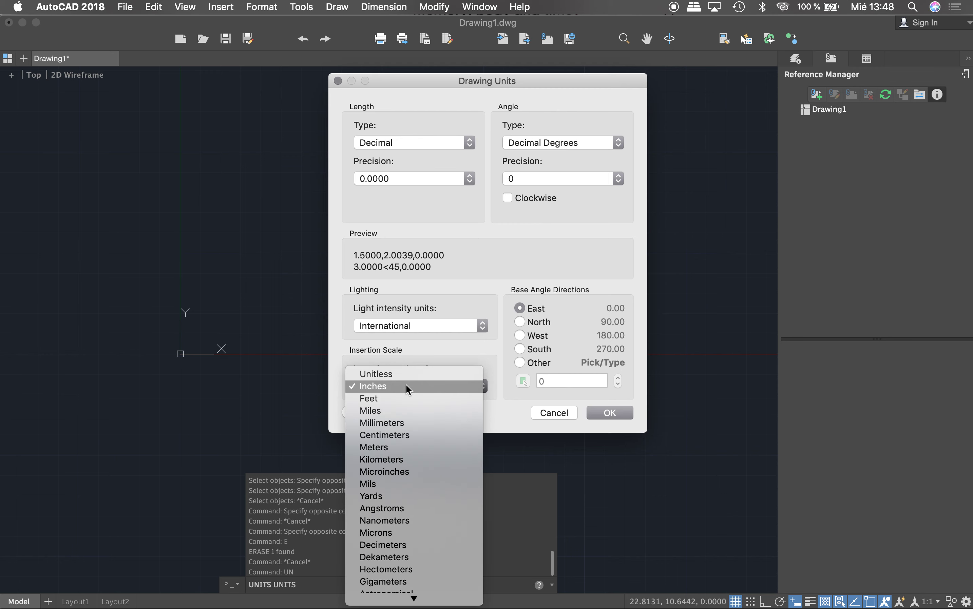
left_click(381, 434)
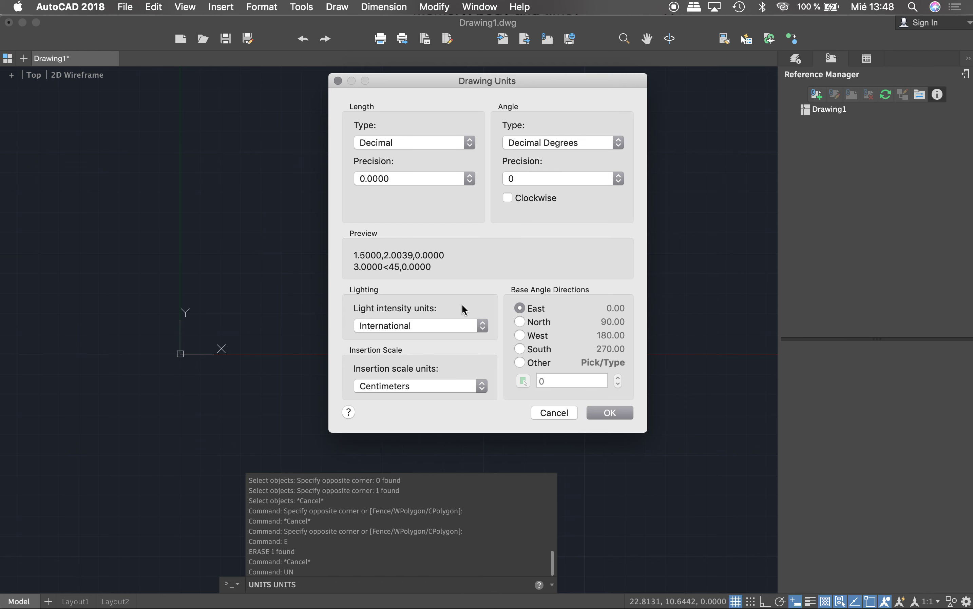
left_click(447, 184)
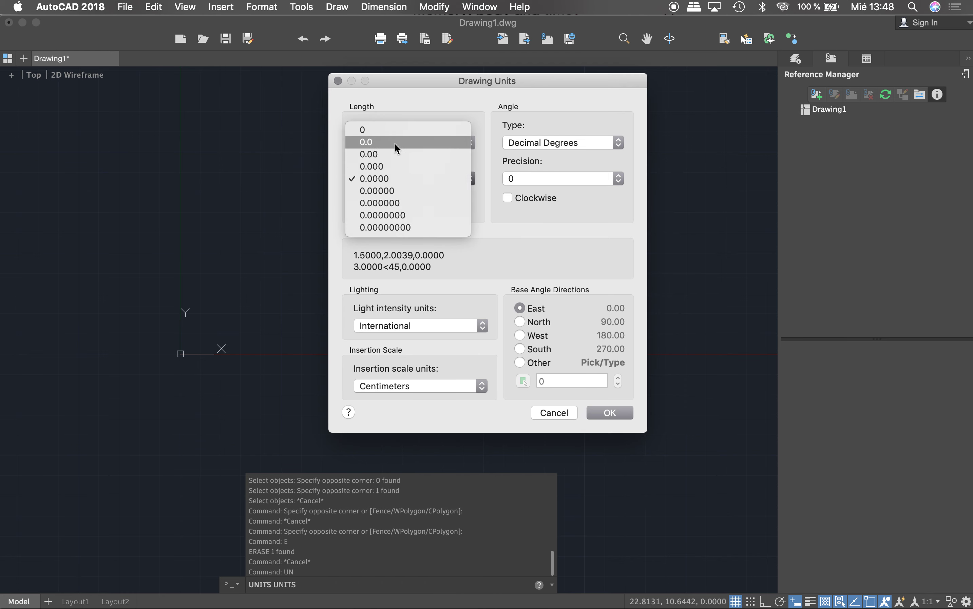
left_click(373, 144)
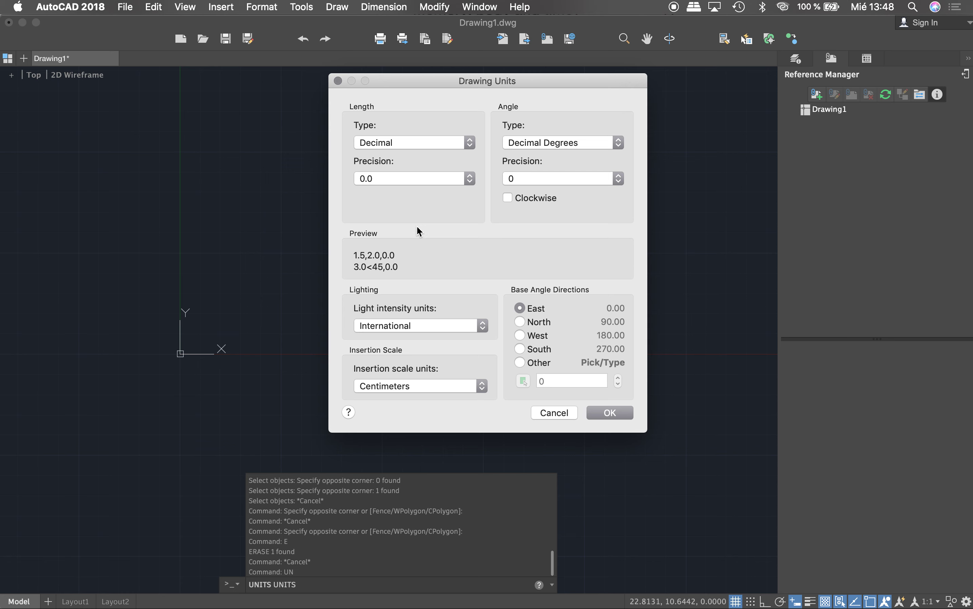
left_click(608, 415)
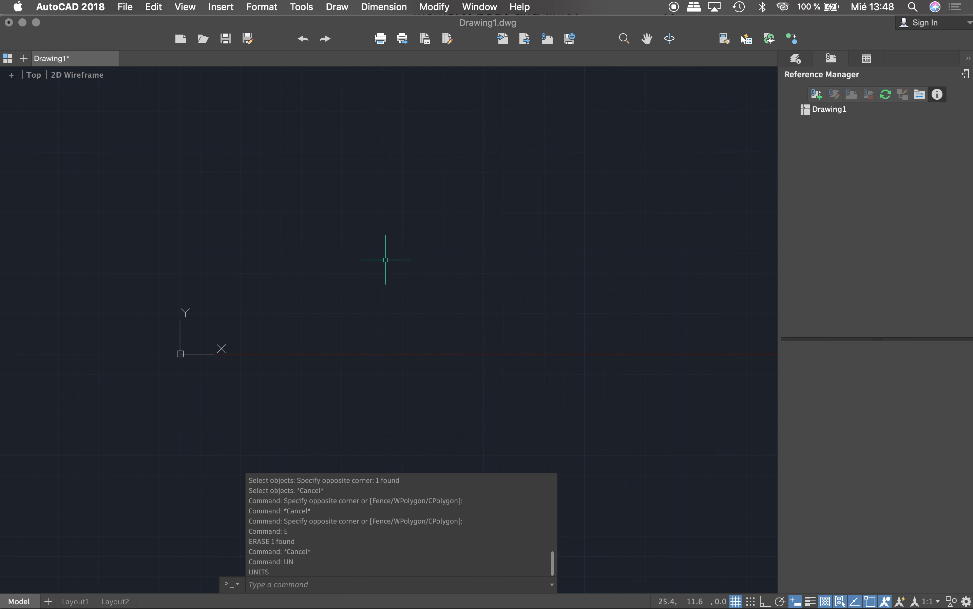
Draw a single 15-unit test polyline segment.
type("pl")
key("Return")
left_click(324, 220)
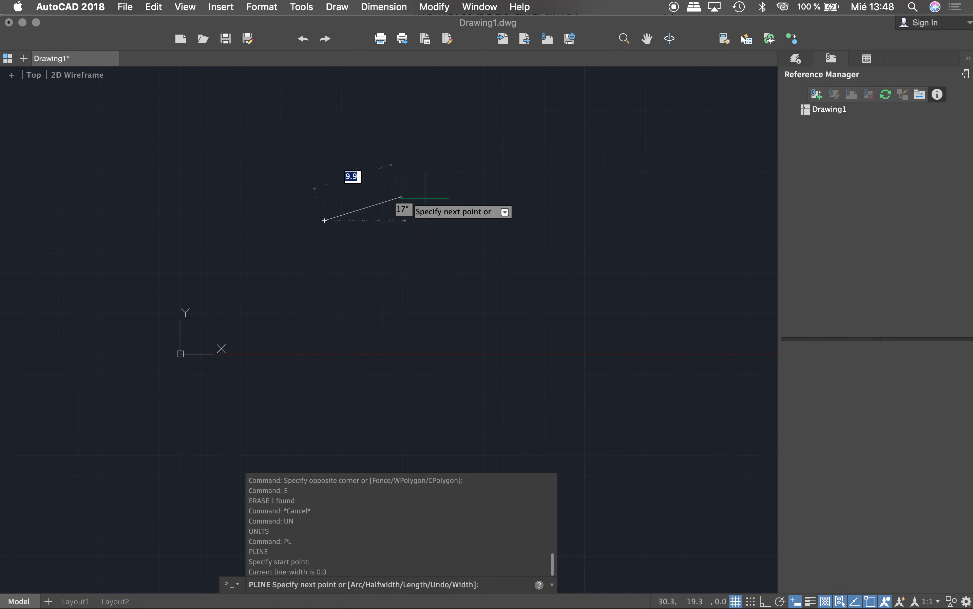
type("15")
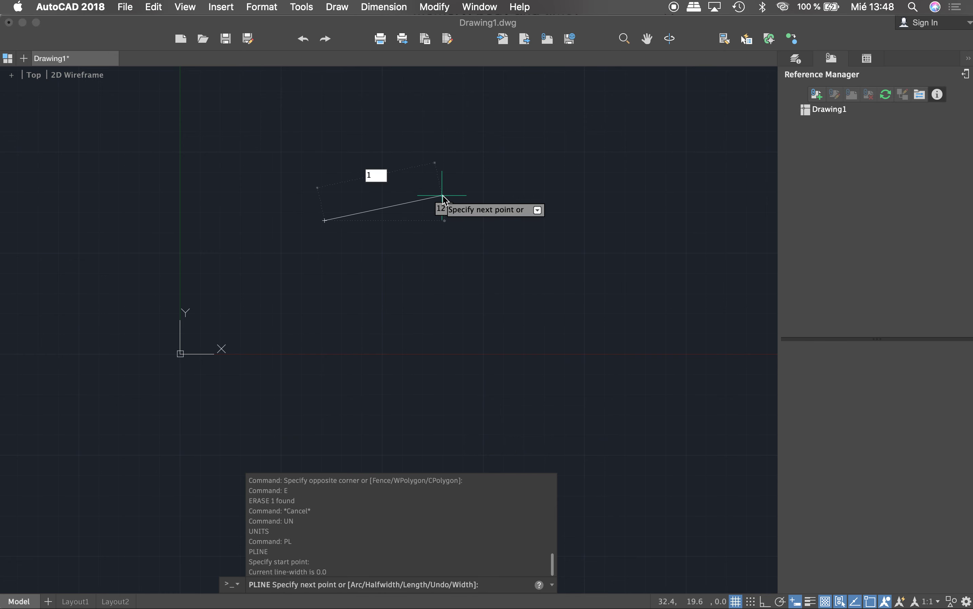
key("Return")
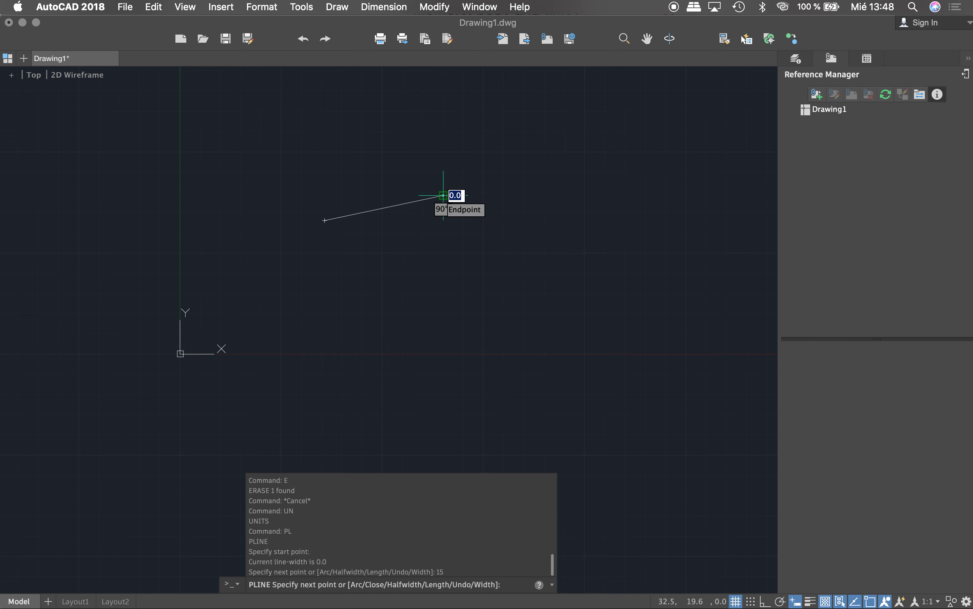
key("Return")
Inspect the test polyline in the Layers and Properties palette, then erase it.
left_click(443, 196)
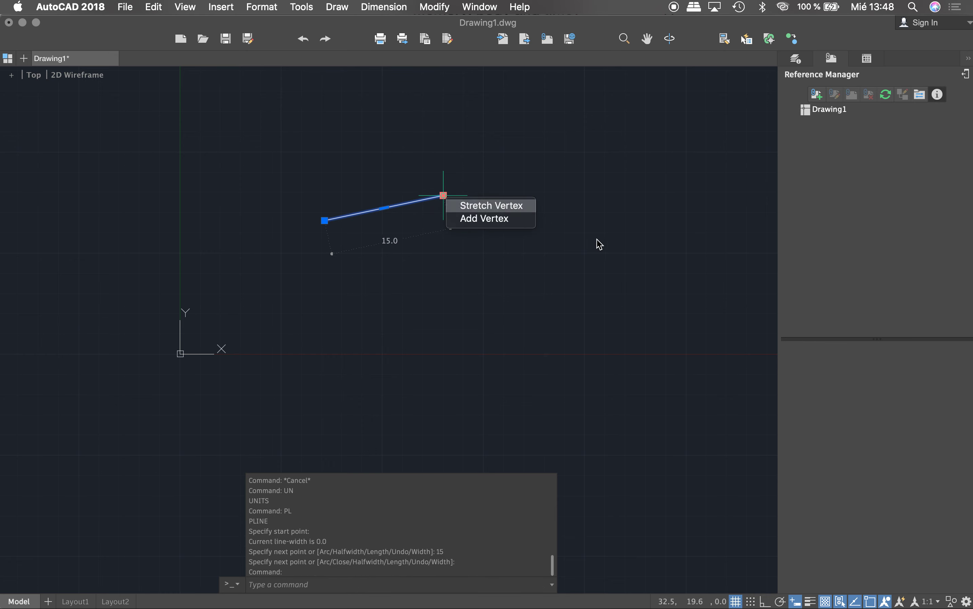
left_click(799, 59)
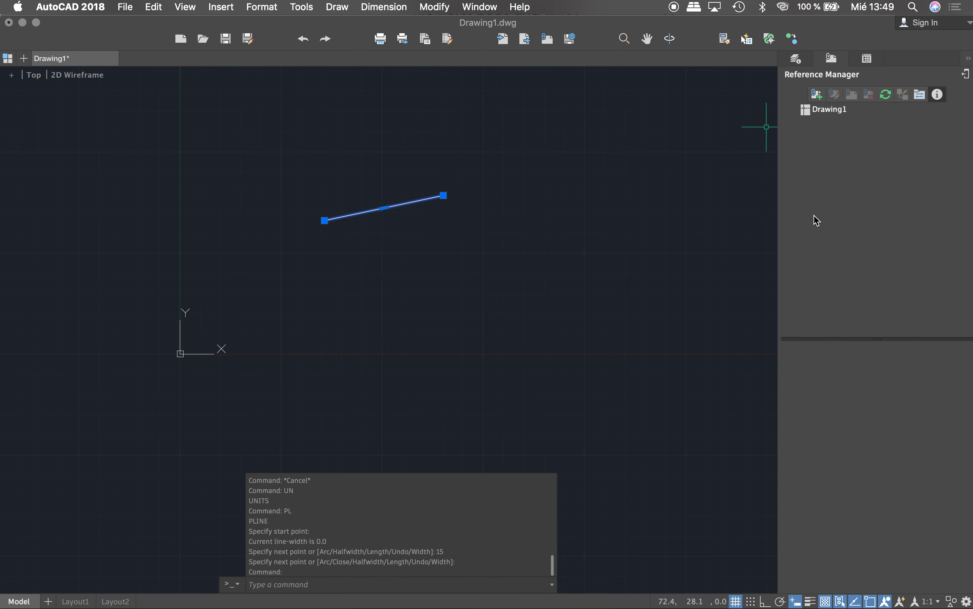
scroll(868, 413, "down", 2)
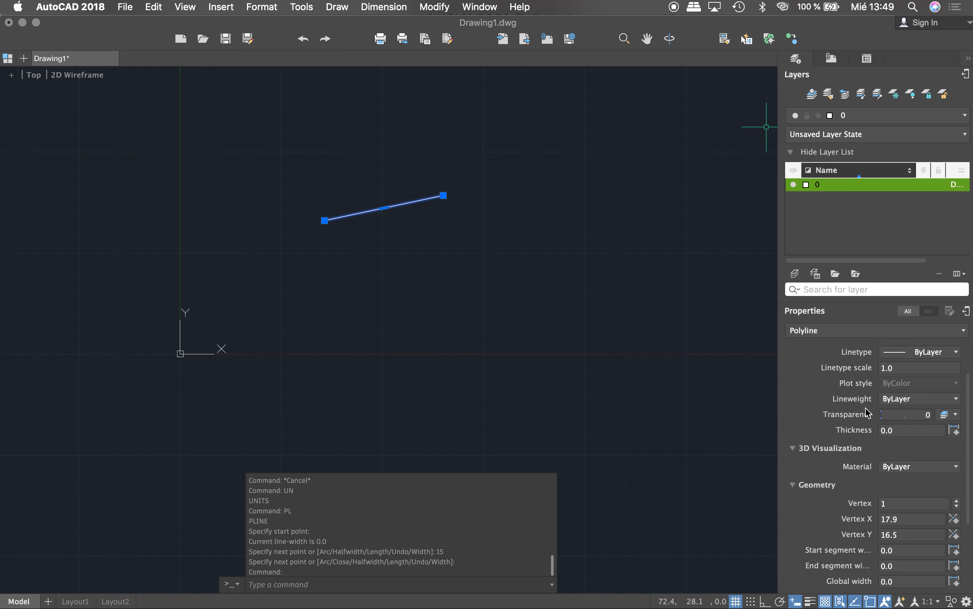
scroll(866, 409, "down", 4)
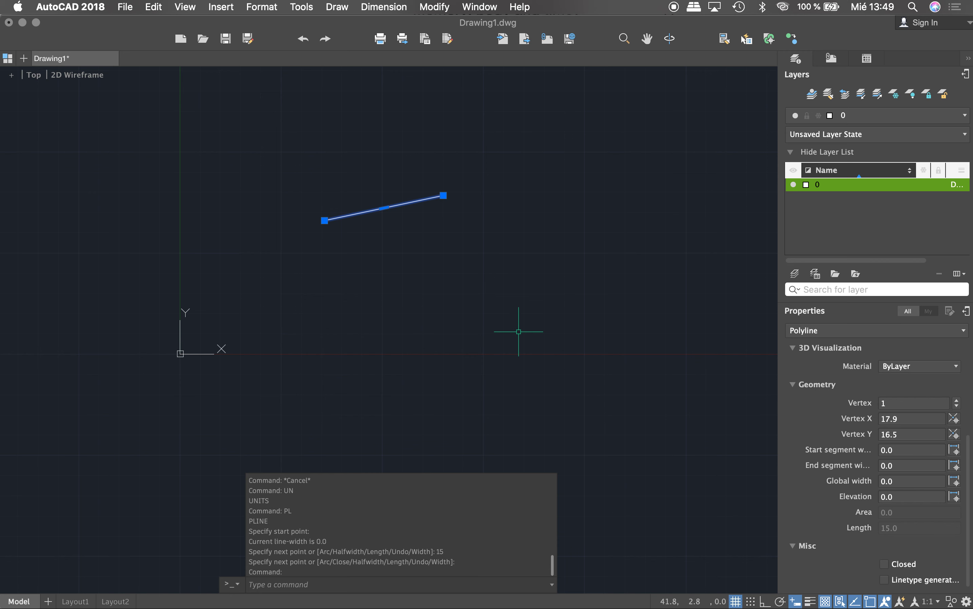
key("Escape")
left_click_drag(436, 189, 428, 217)
type("e")
key("Return")
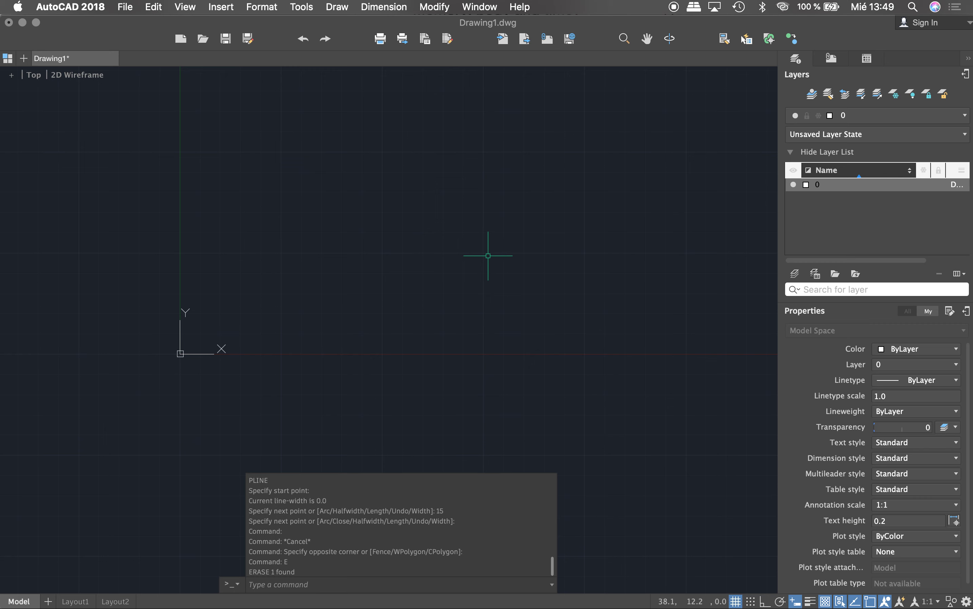
Zoom the view out to bring the drawing origin area into view.
scroll(419, 253, "up", 1)
scroll(419, 252, "down", 3)
scroll(391, 252, "up", 6)
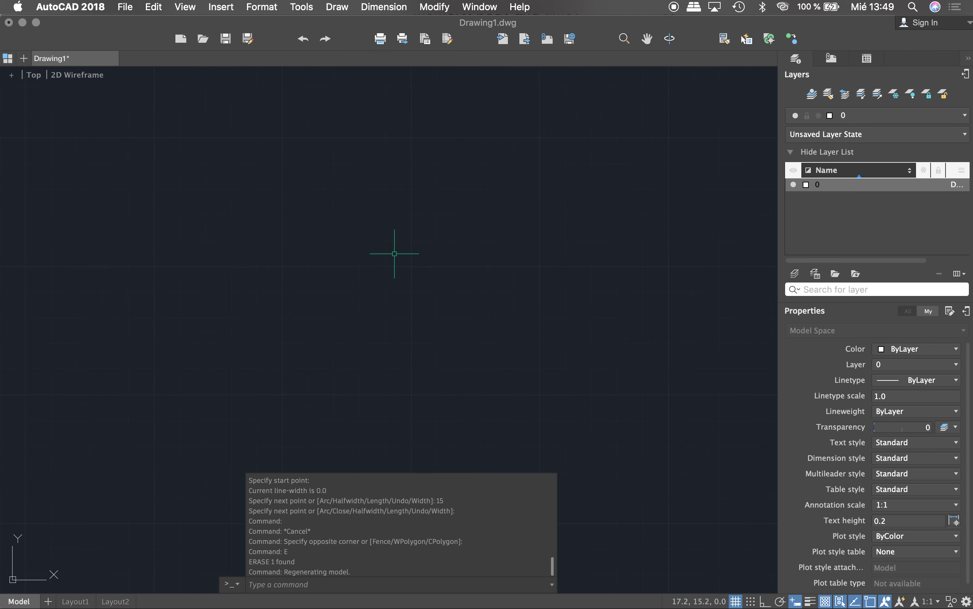
scroll(394, 254, "down", 2)
scroll(392, 251, "down", 3)
scroll(392, 250, "down", 3)
scroll(391, 252, "down", 2)
scroll(378, 284, "down", 2)
scroll(382, 288, "down", 2)
scroll(373, 301, "down", 2)
scroll(373, 297, "down", 2)
scroll(402, 282, "down", 2)
scroll(437, 267, "down", 2)
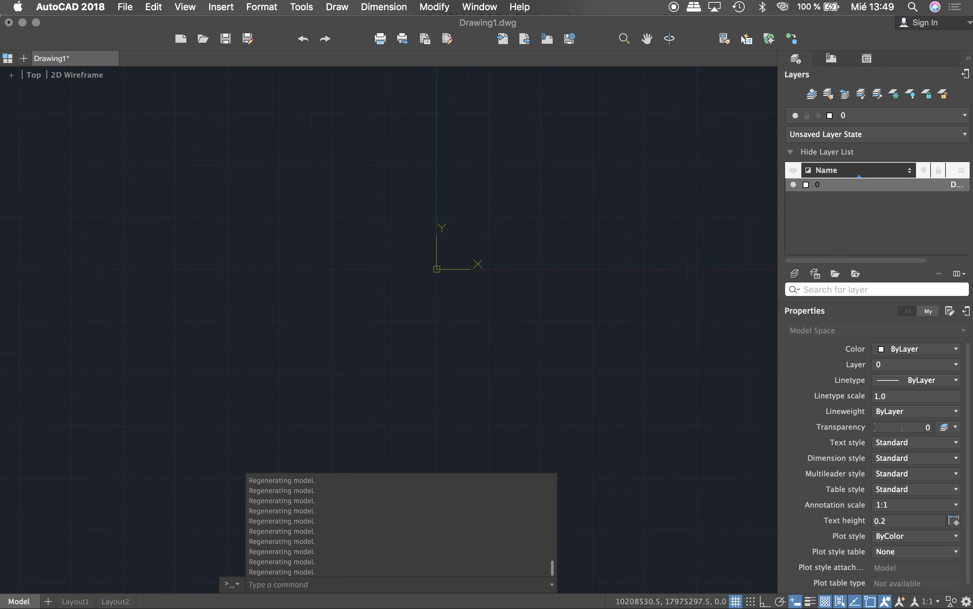
scroll(437, 266, "down", 2)
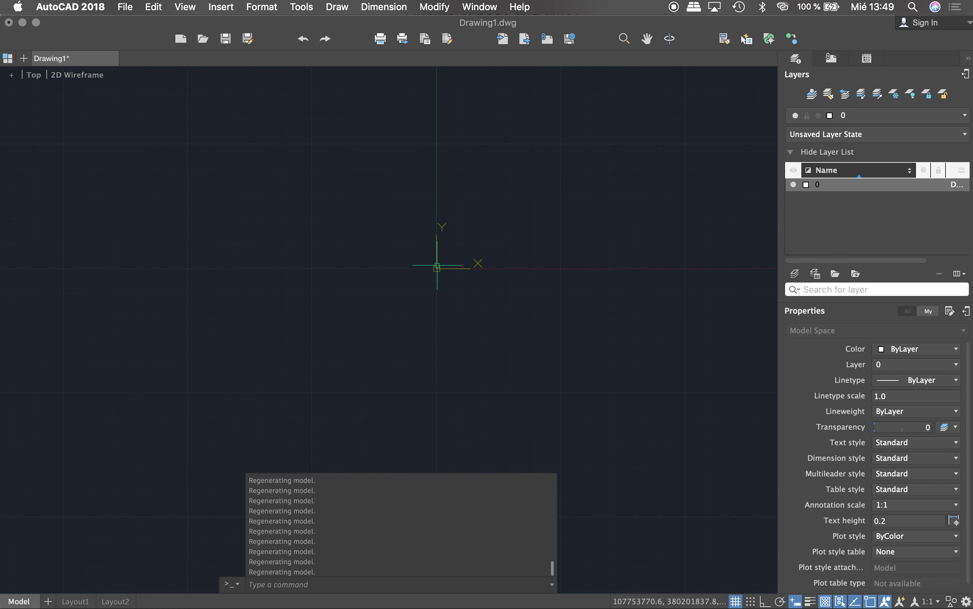
Draw a 15-unit polyline segment starting just beside the UCS origin.
type("PL")
key("Return")
left_click(463, 246)
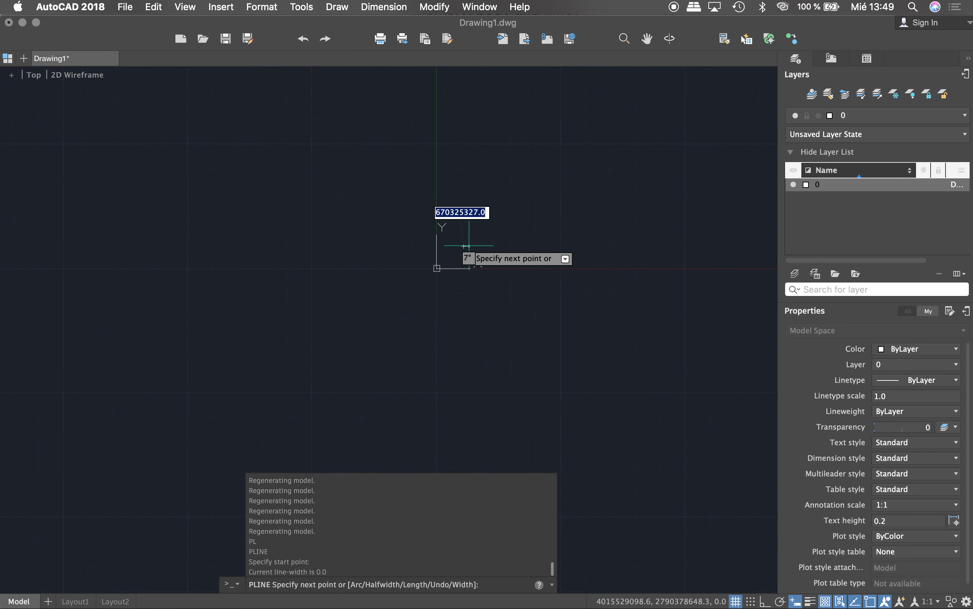
type("15")
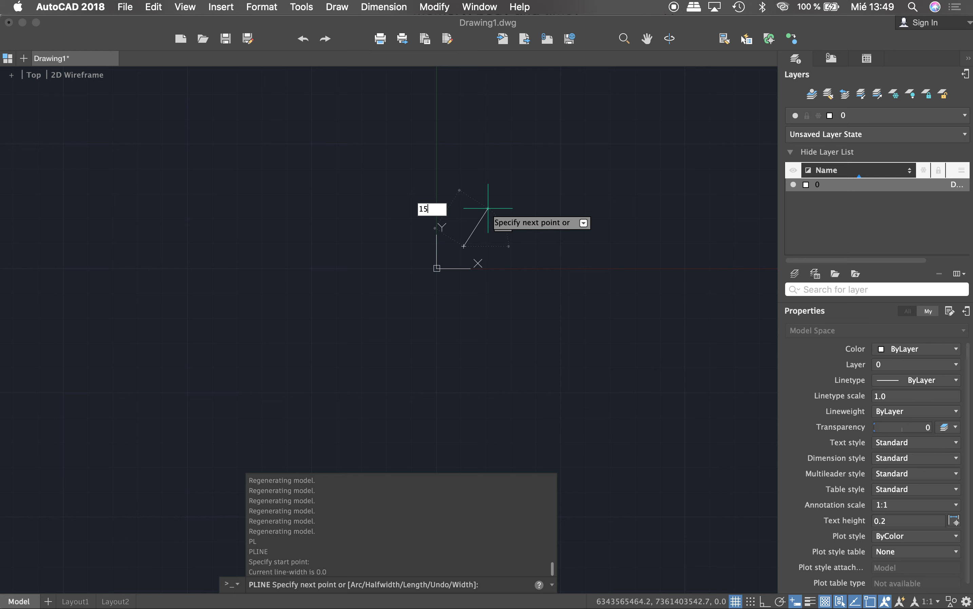
key("Return")
key("Return")
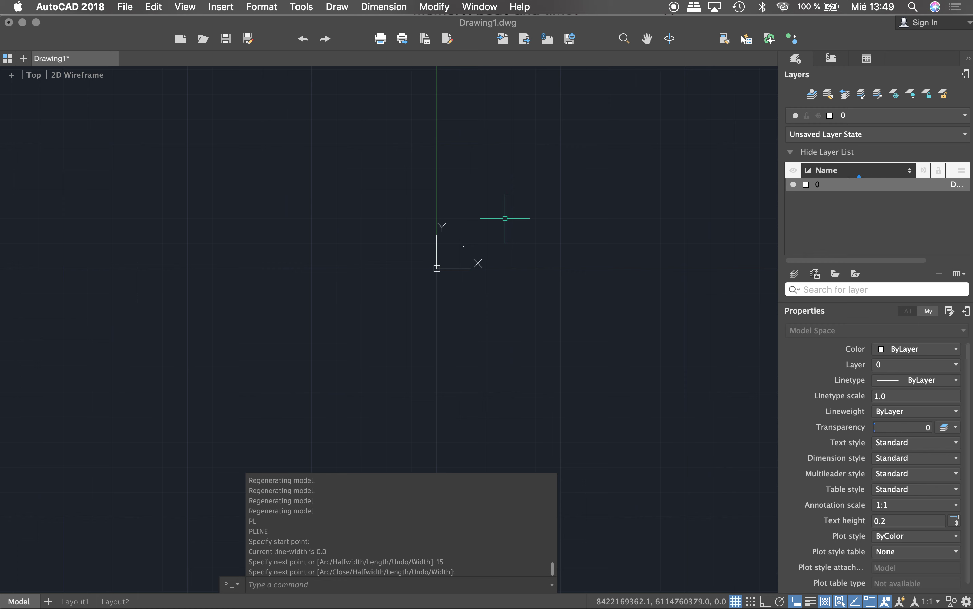
key("Return")
left_click(455, 257)
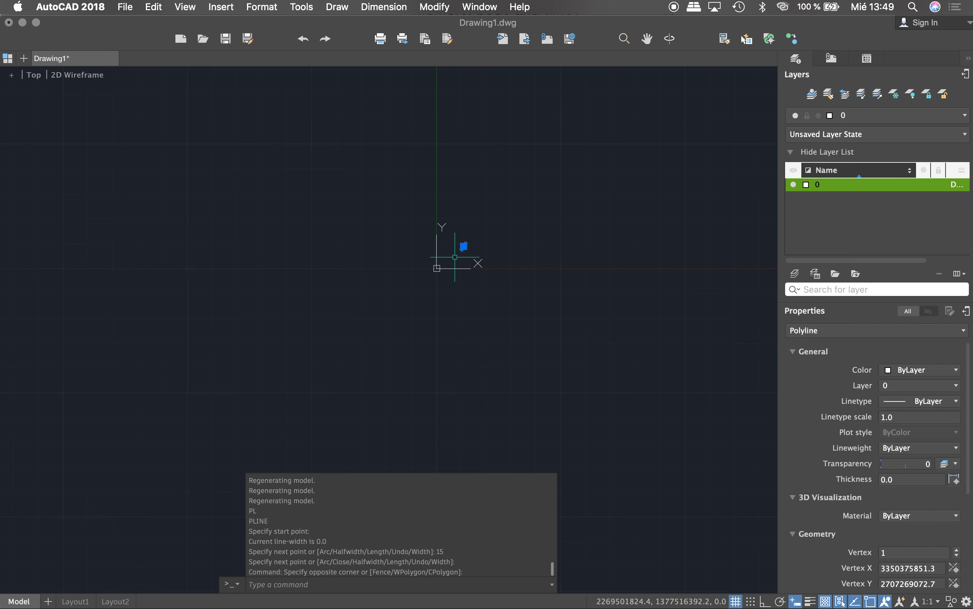
key("Escape")
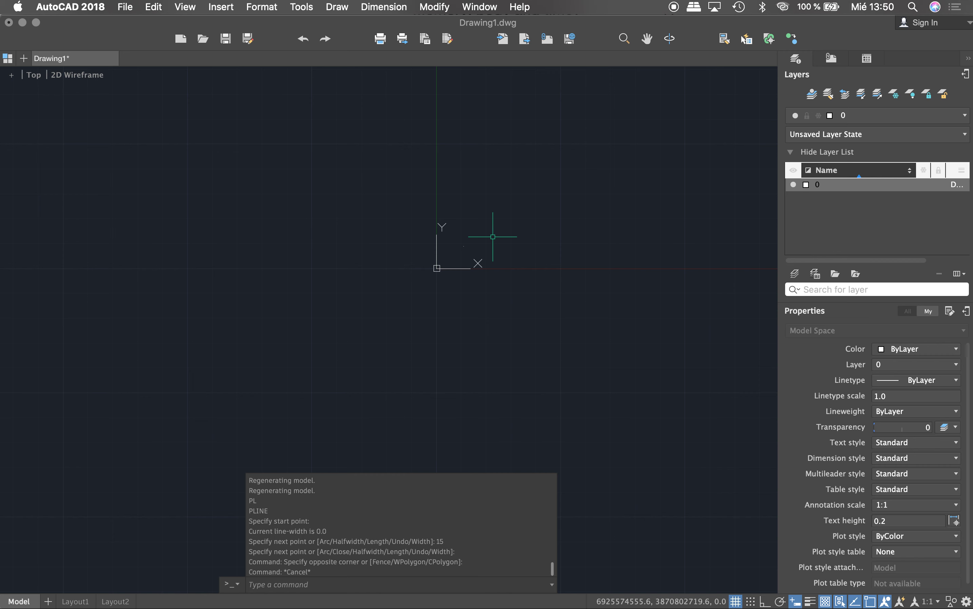
Zoom to extents, then zoom out slightly so the 15-unit diagonal line is visible.
type("Z")
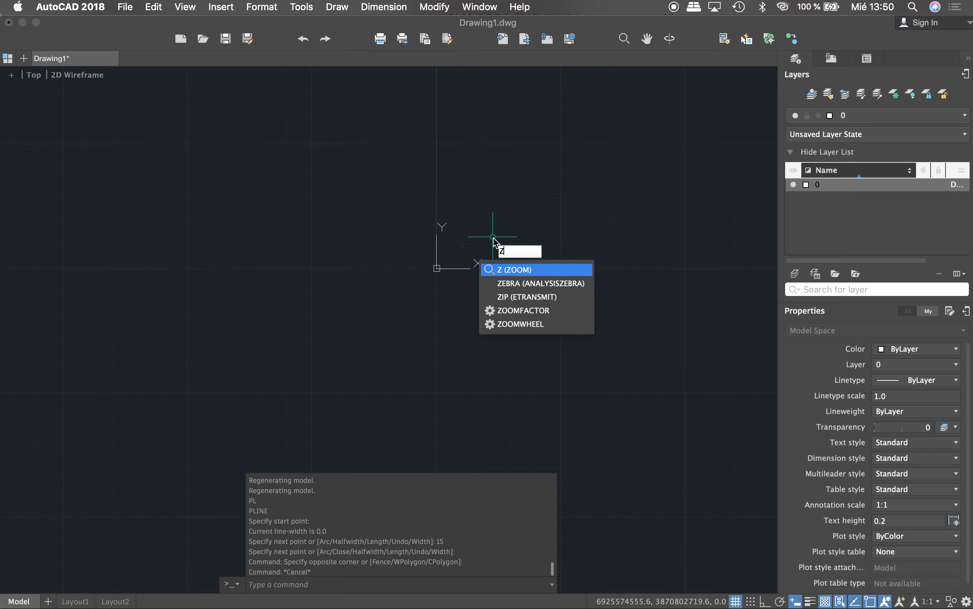
key("Return")
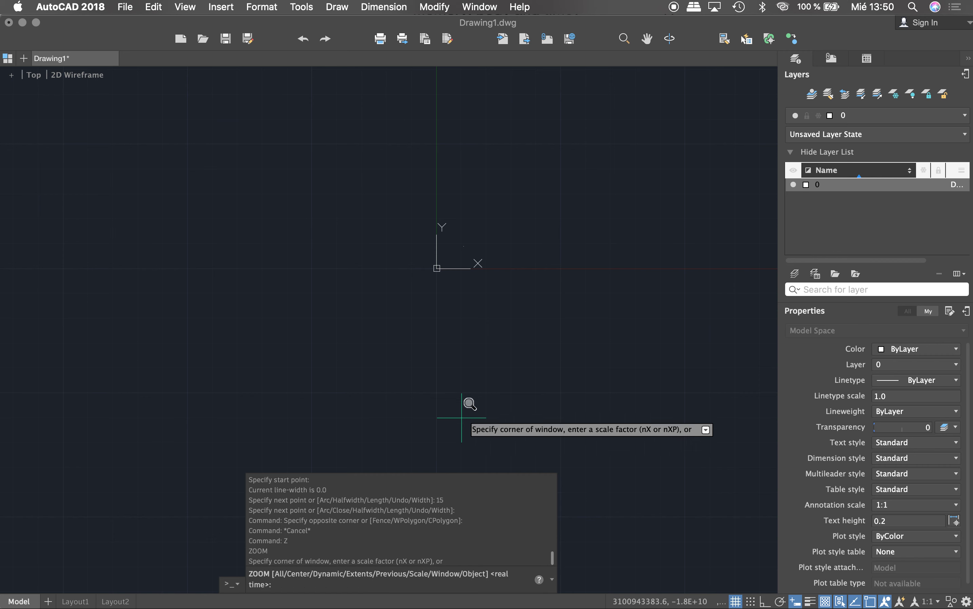
type("E")
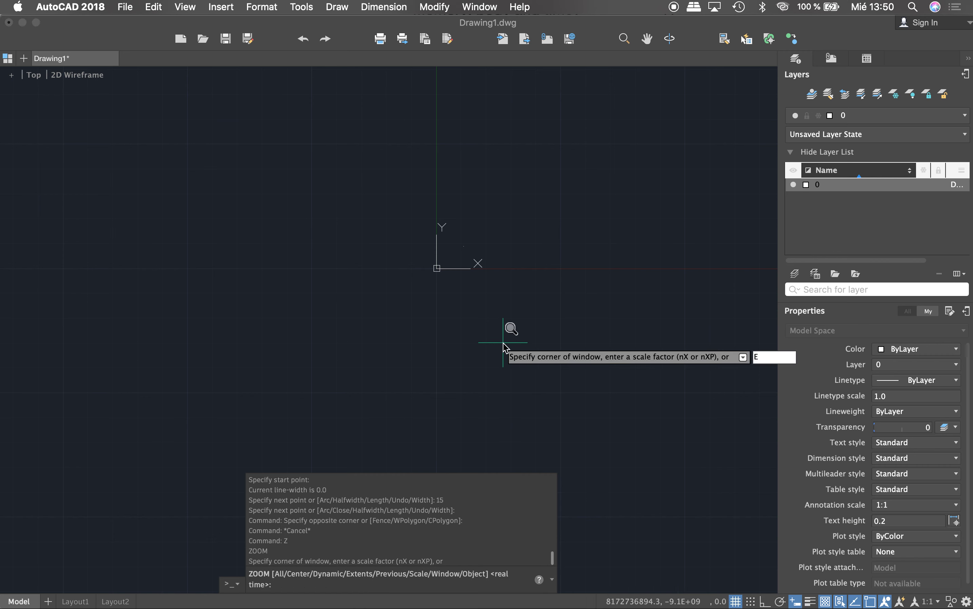
key("Return")
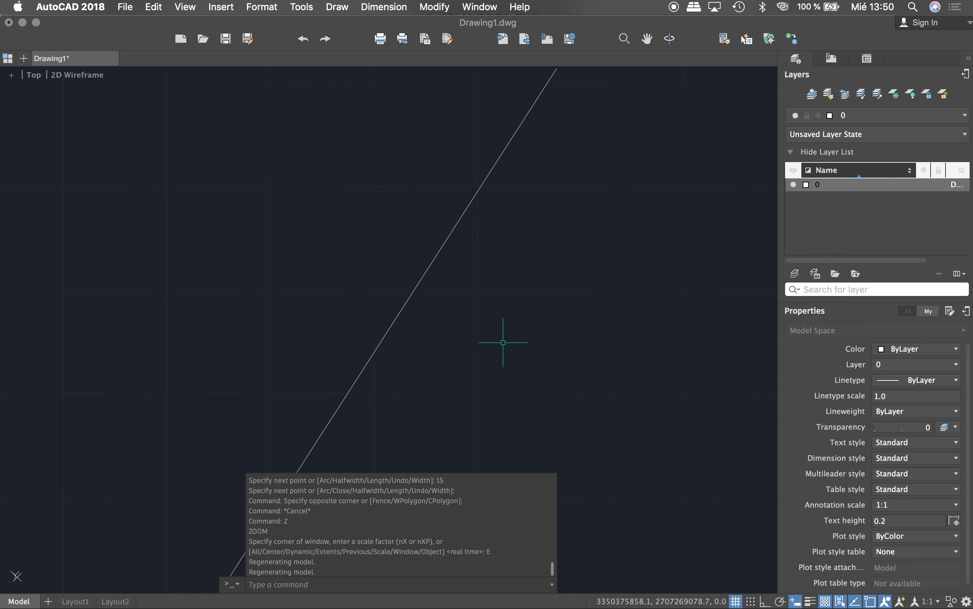
scroll(463, 319, "down", 5)
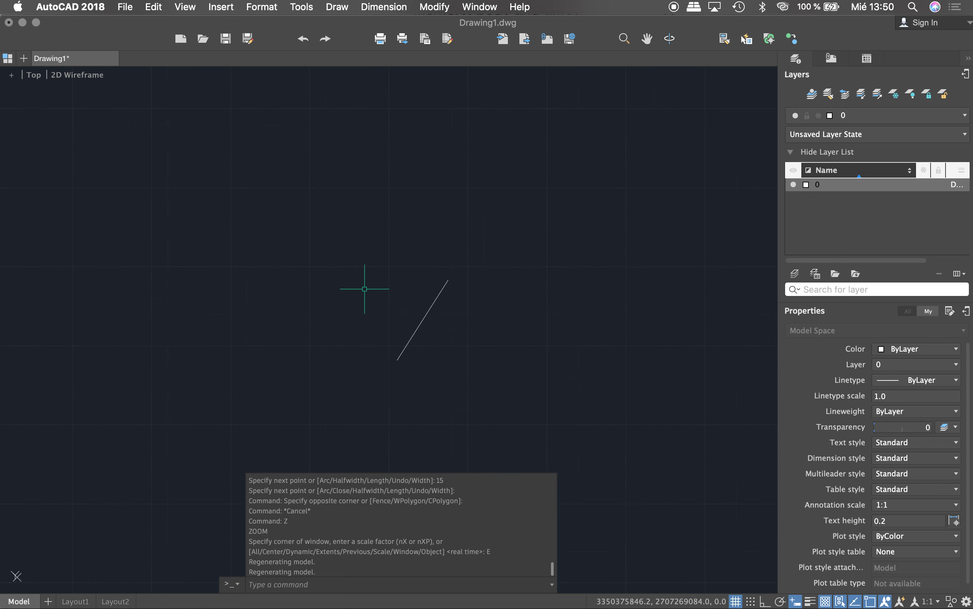
key("Escape")
Window-select the 15-unit diagonal polyline, erase it, and zoom out.
left_click(434, 315)
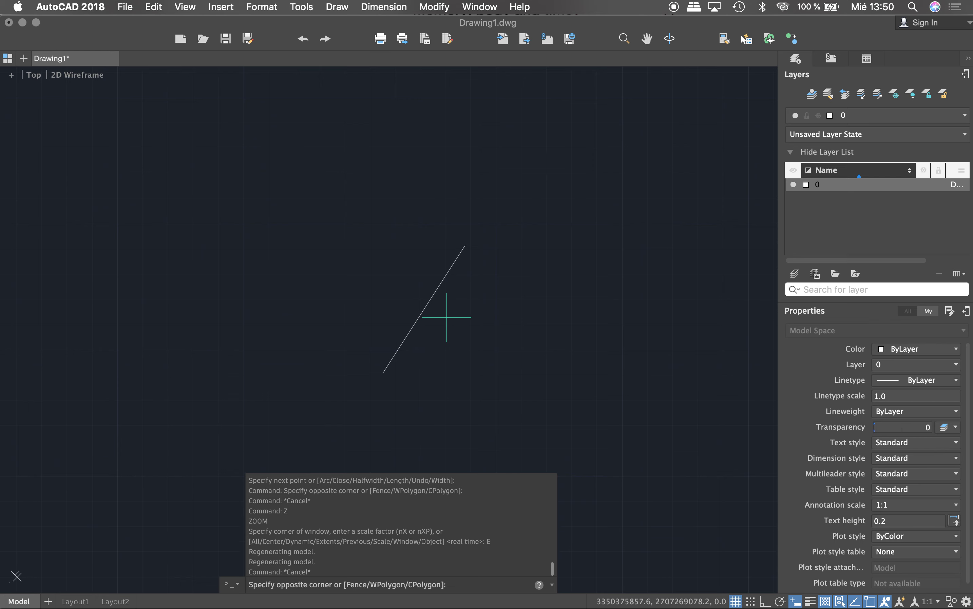
key("Escape")
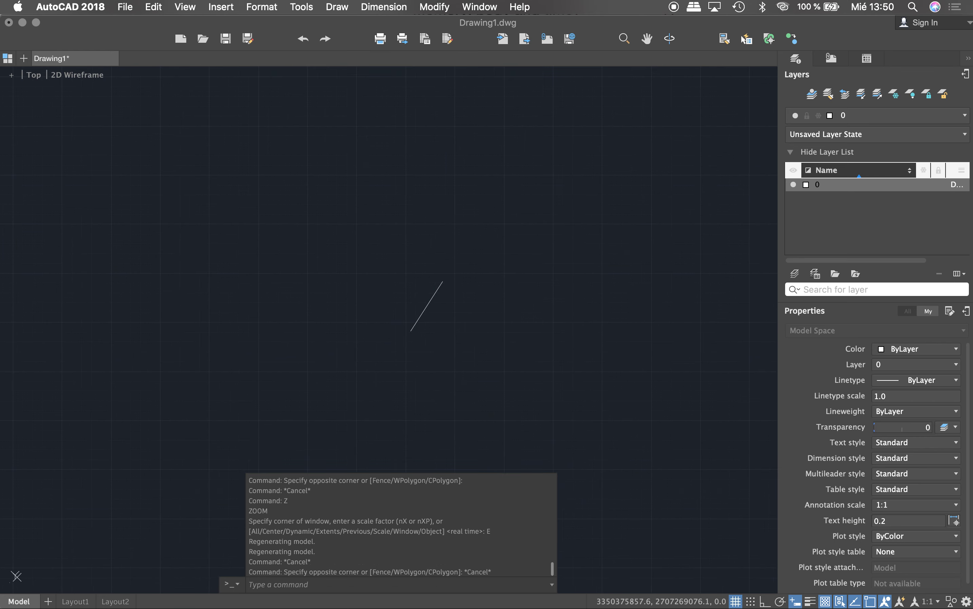
left_click(431, 314)
left_click(412, 326)
type("E")
key("Return")
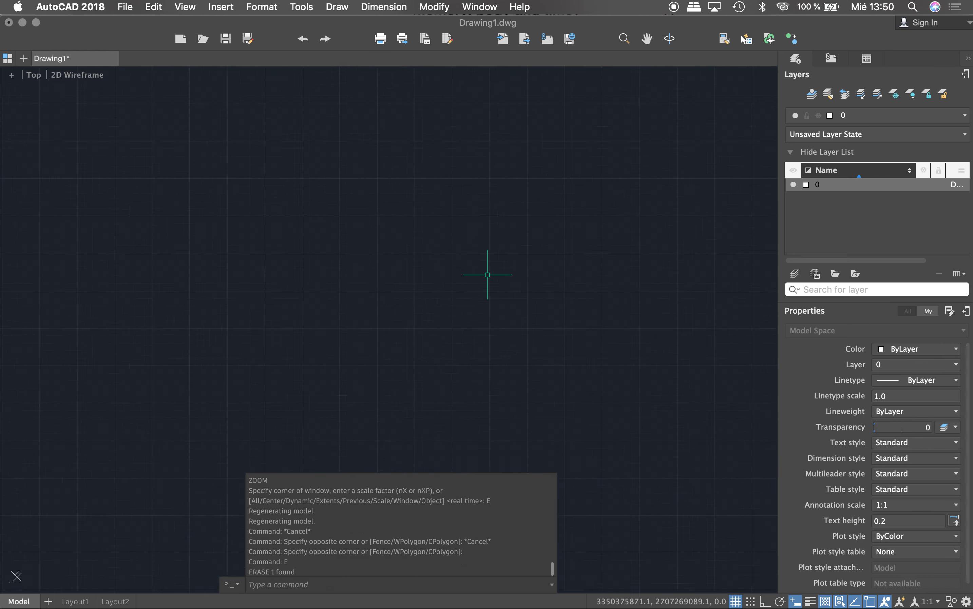
scroll(481, 273, "down", 2)
scroll(430, 318, "down", 1)
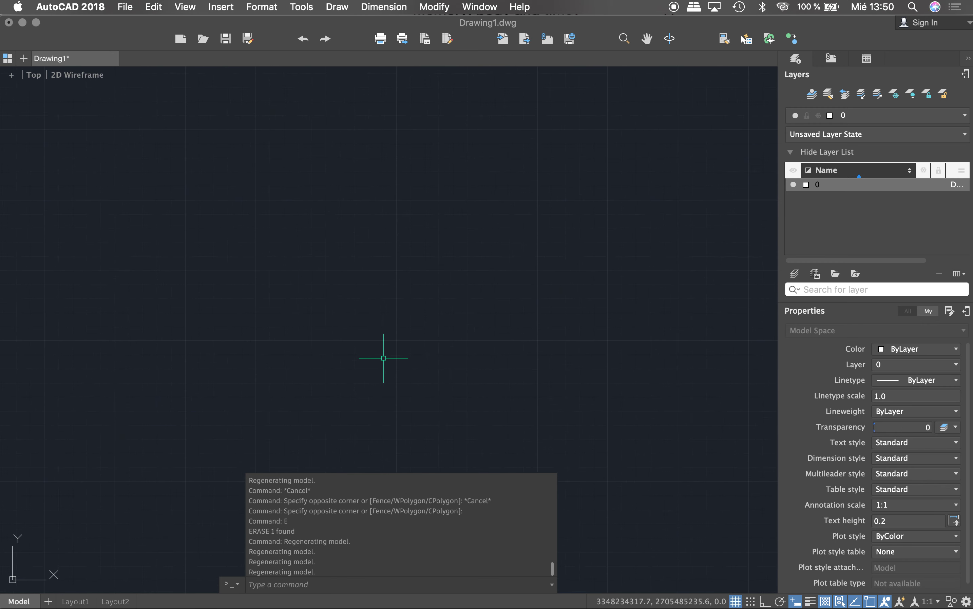
scroll(381, 359, "down", 1)
scroll(380, 354, "down", 1)
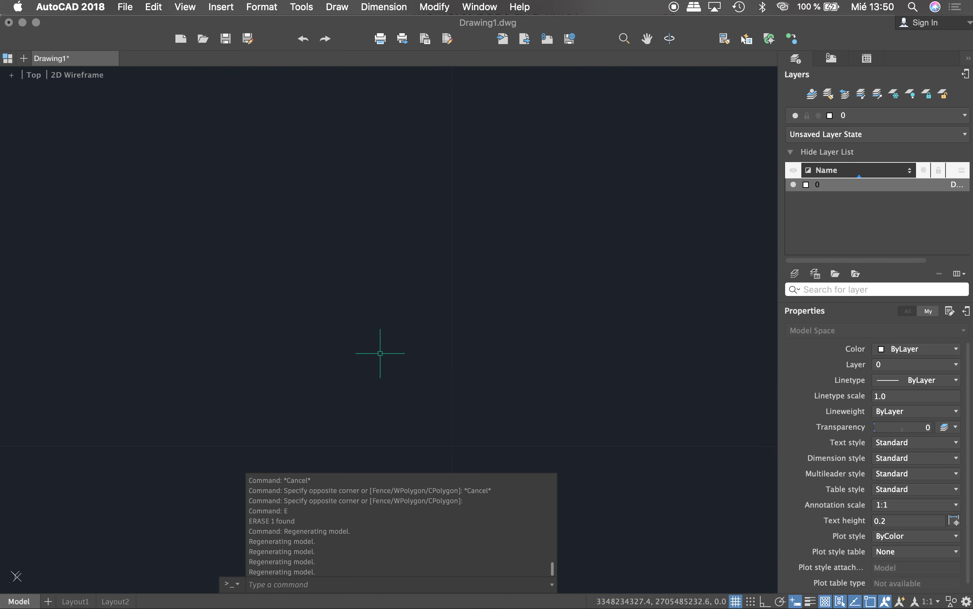
scroll(378, 357, "down", 4)
scroll(378, 355, "down", 2)
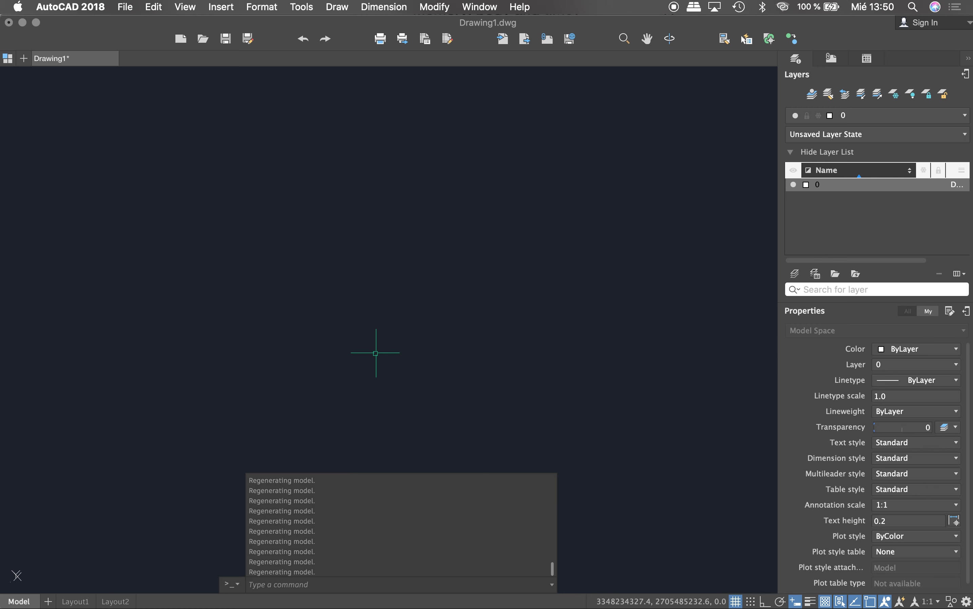
Draw a new 15-unit polyline segment from a picked start point and adjust the view around it.
type("pl")
key("Return")
left_click(378, 359)
type("15")
key("Return")
key("Return")
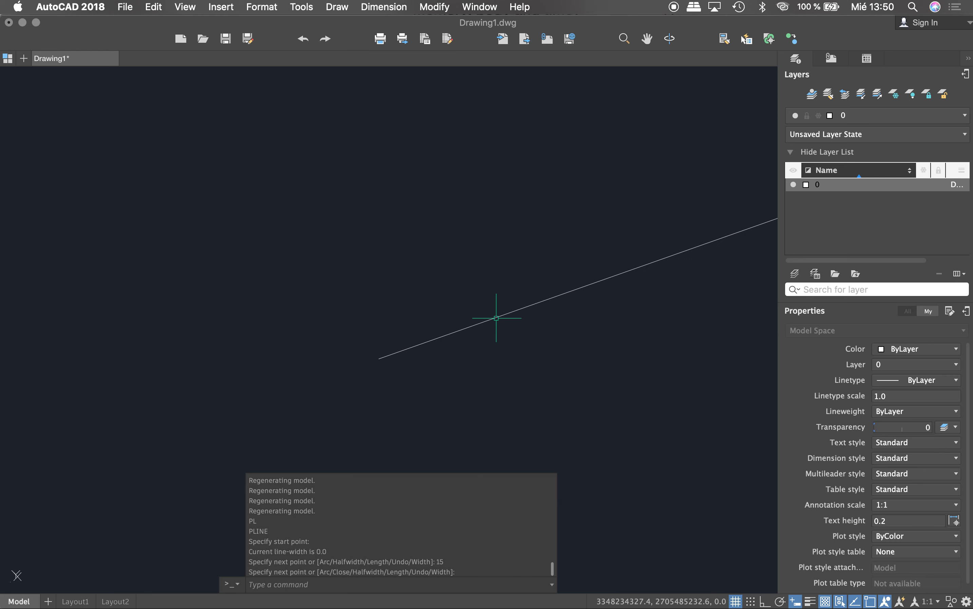
scroll(482, 321, "left", 3)
scroll(474, 323, "left", 2)
scroll(480, 287, "right", 3)
scroll(461, 272, "up", 5)
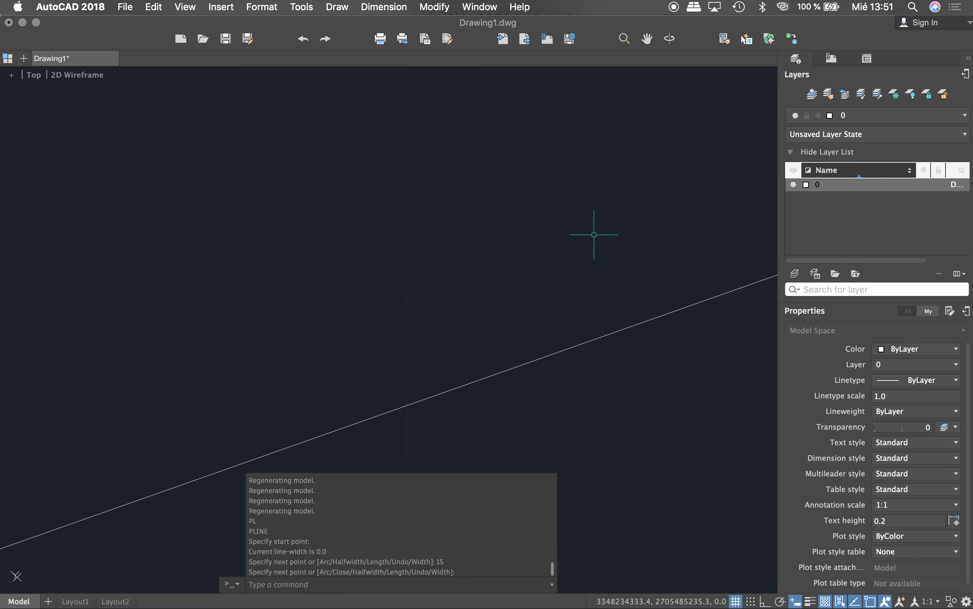
scroll(572, 225, "down", 3)
scroll(538, 259, "up", 3)
scroll(537, 259, "down", 3)
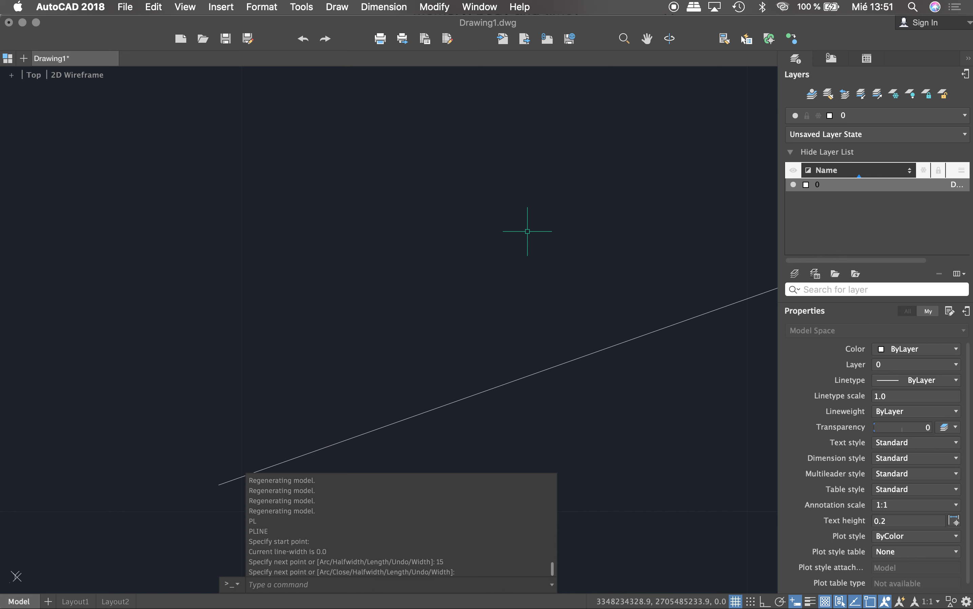
key("Escape")
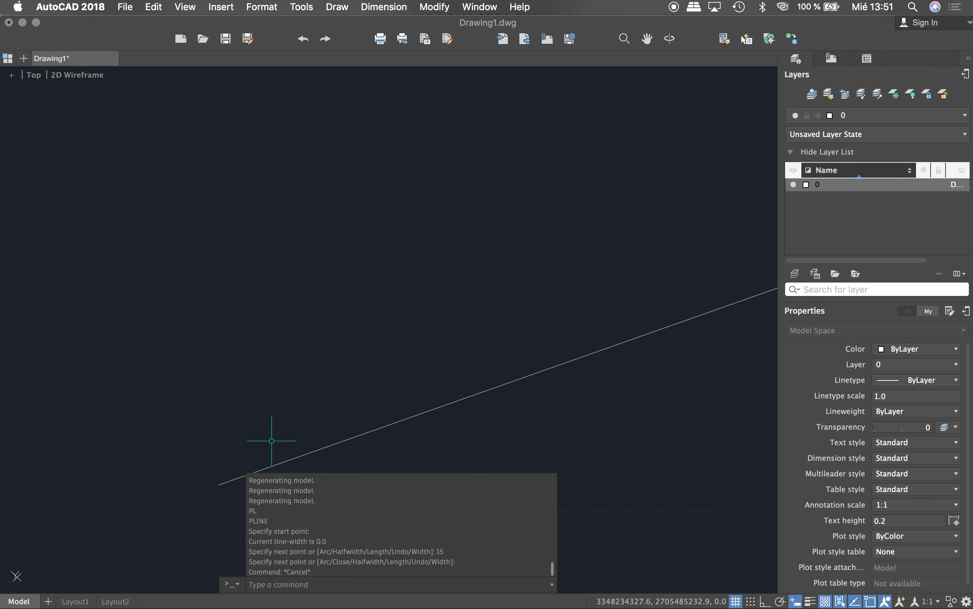
left_click(219, 483)
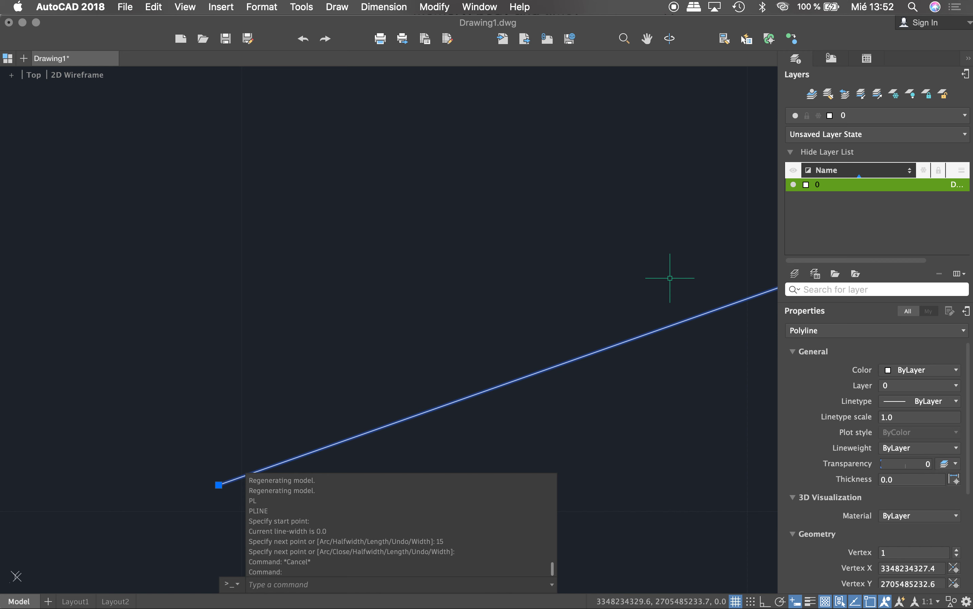
scroll(568, 218, "down", 3)
scroll(454, 288, "down", 3)
scroll(495, 278, "up", 4)
scroll(569, 202, "up", 2)
scroll(567, 197, "up", 4)
scroll(465, 222, "down", 2)
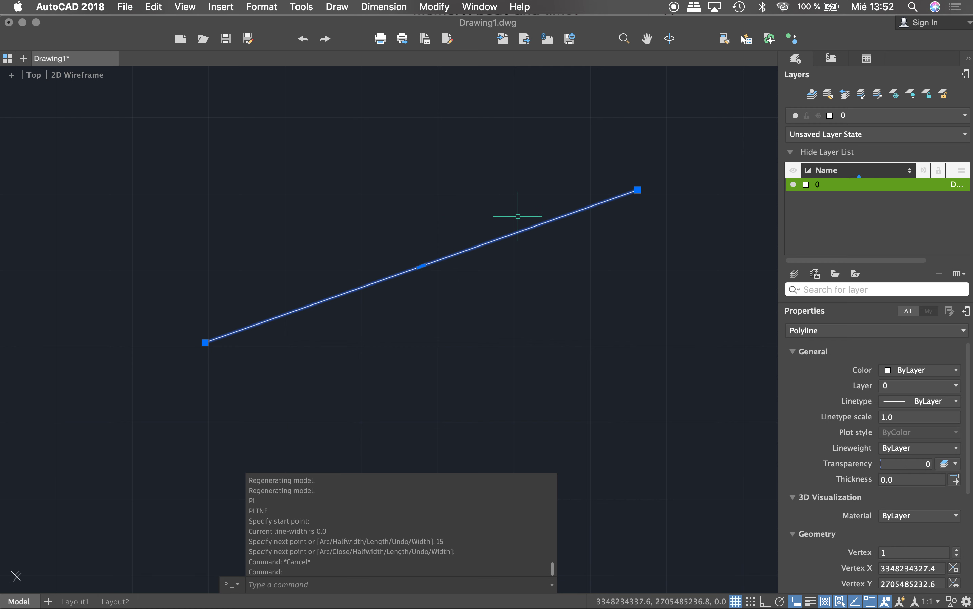
scroll(515, 219, "down", 4)
Erase the lone polyline and regenerate the display.
type("e")
key("Return")
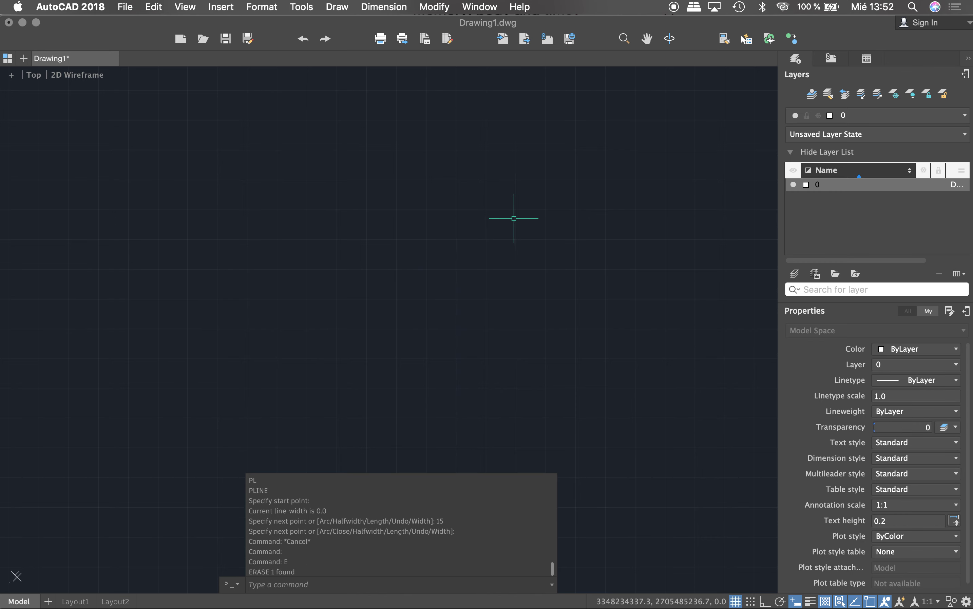
scroll(466, 238, "down", 1)
type("re")
key("Return")
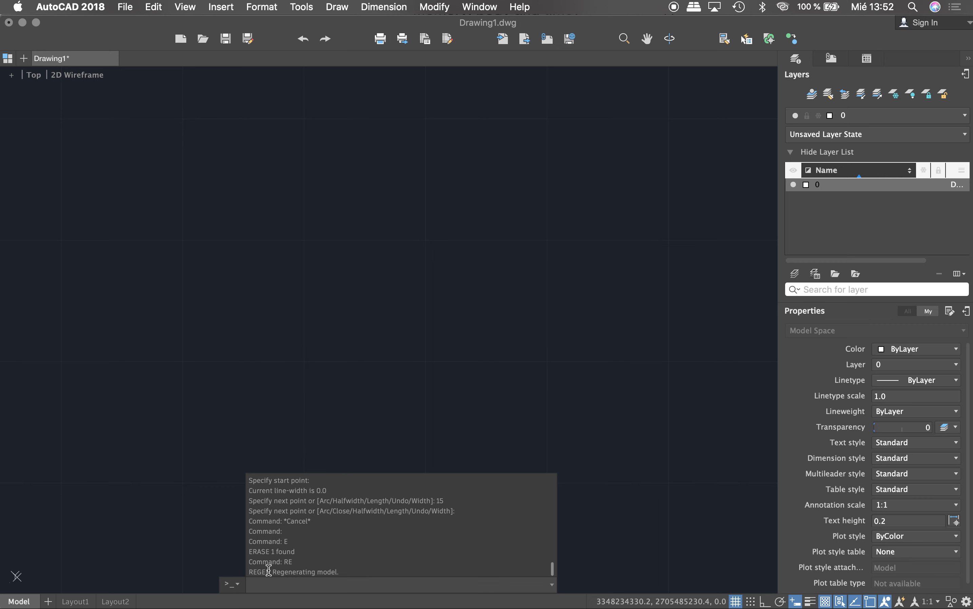
Zoom to the drawing extents and zoom out to frame the origin.
type("z")
key("Return")
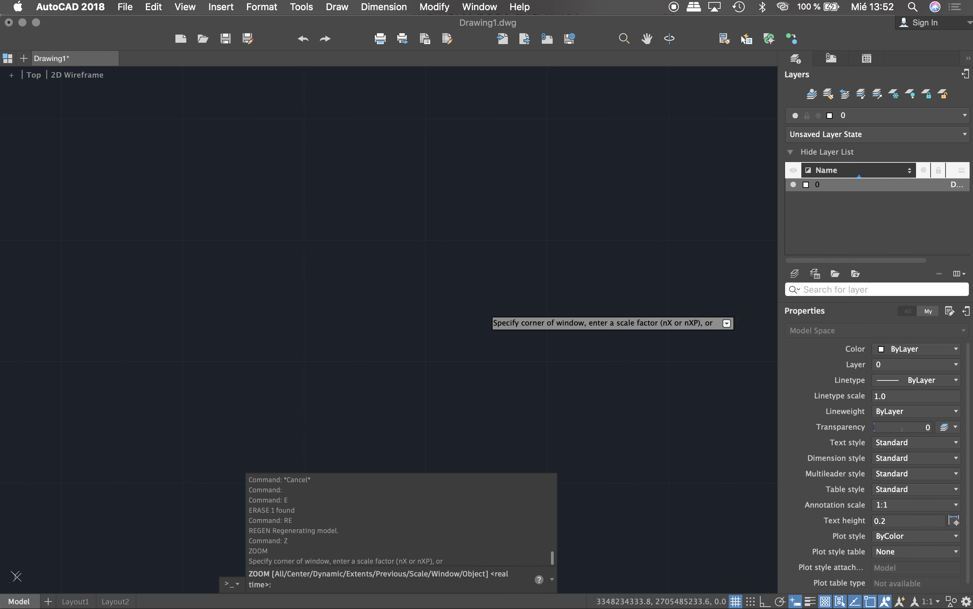
type("e")
key("Return")
scroll(511, 259, "down", 4)
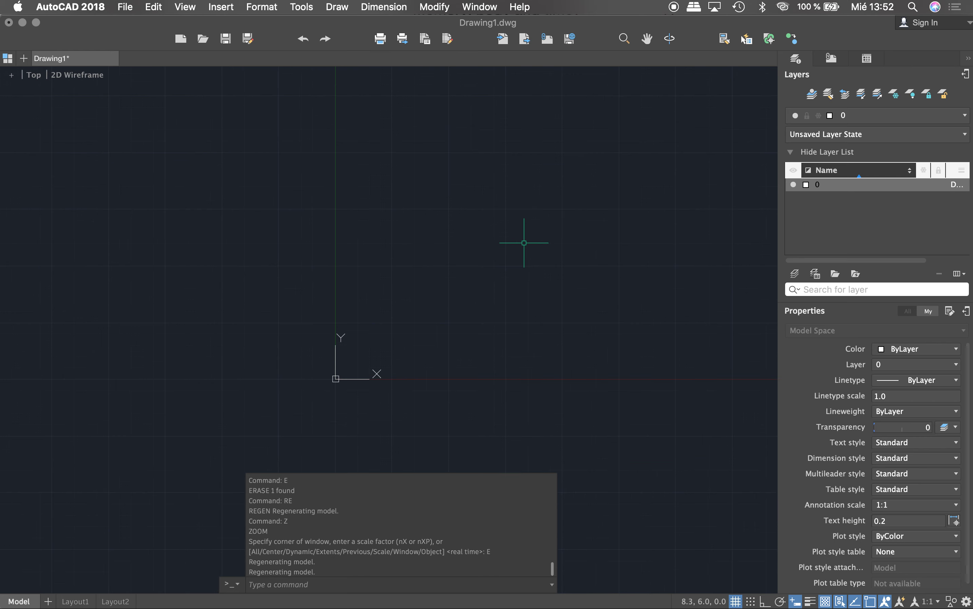
scroll(431, 230, "down", 2)
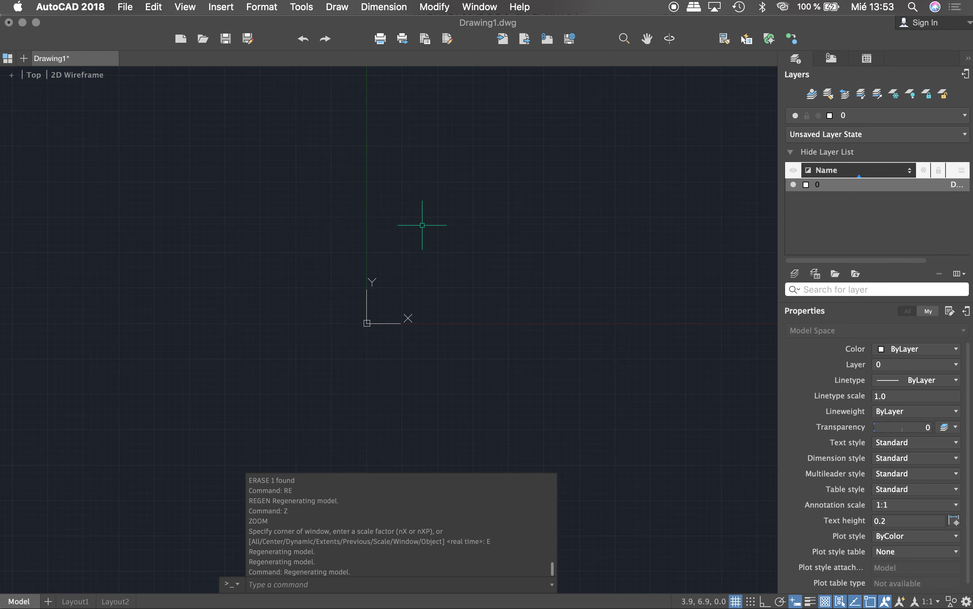
scroll(145, 361, "down", 5)
scroll(205, 342, "down", 5)
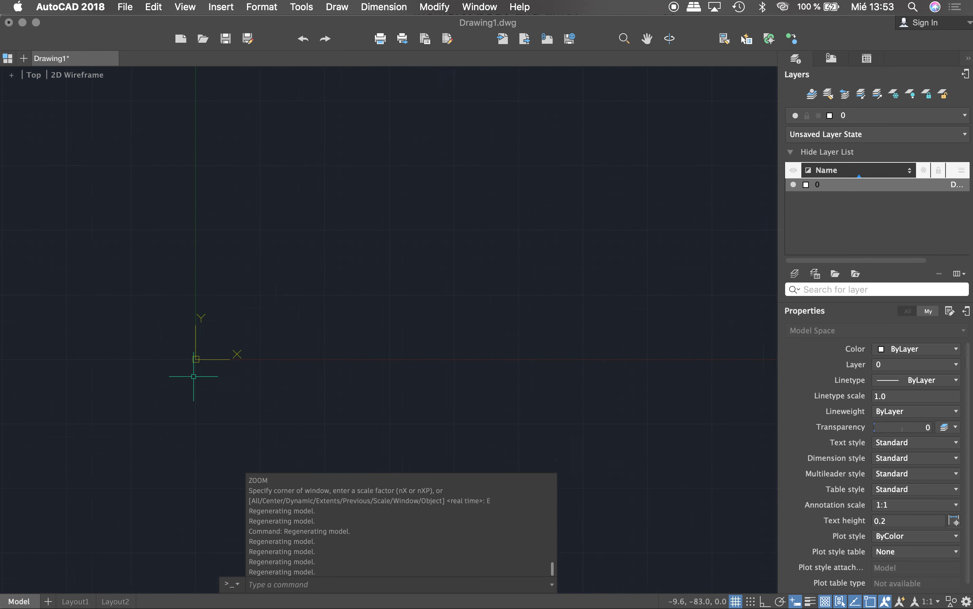
scroll(209, 319, "down", 2)
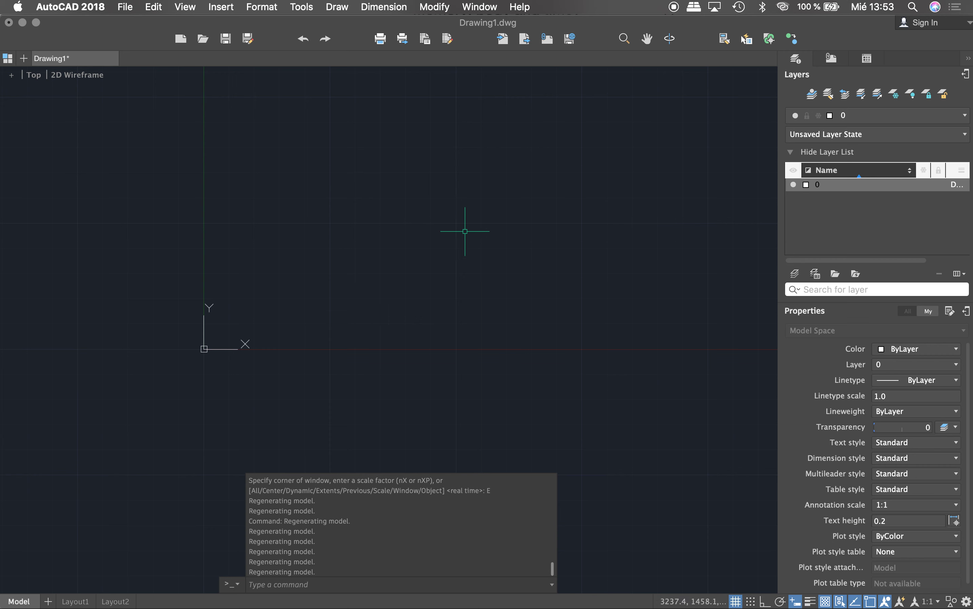
type("X")
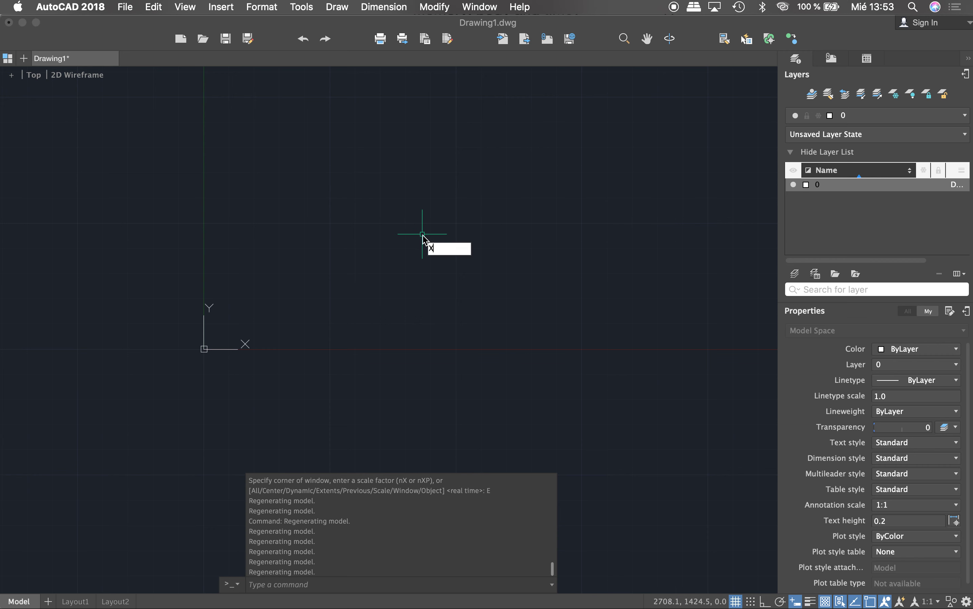
type("REF")
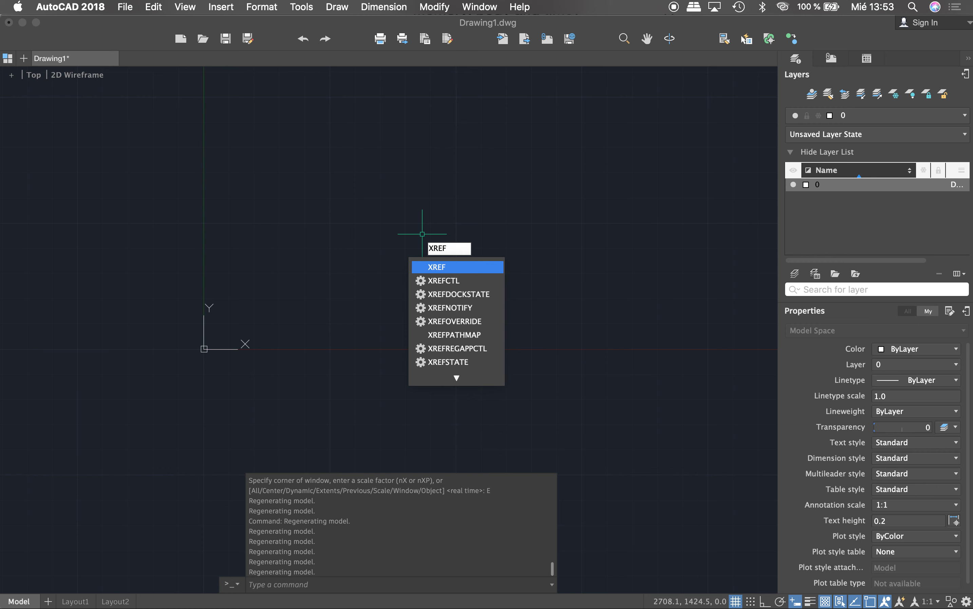
In Reference Manager, pick ground_floor_plan from E02 REFERENTE using the All image files filter.
key("Return")
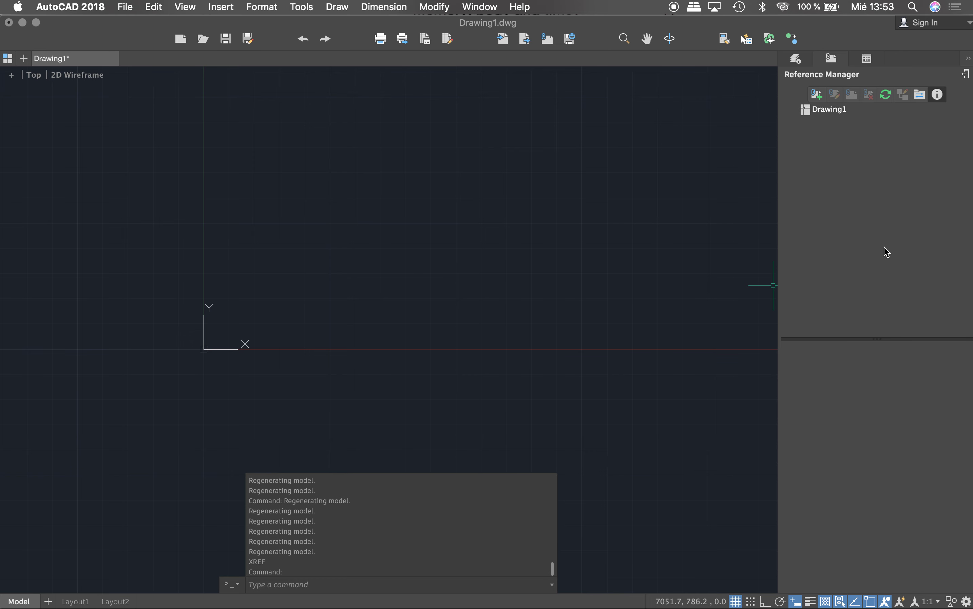
left_click(819, 96)
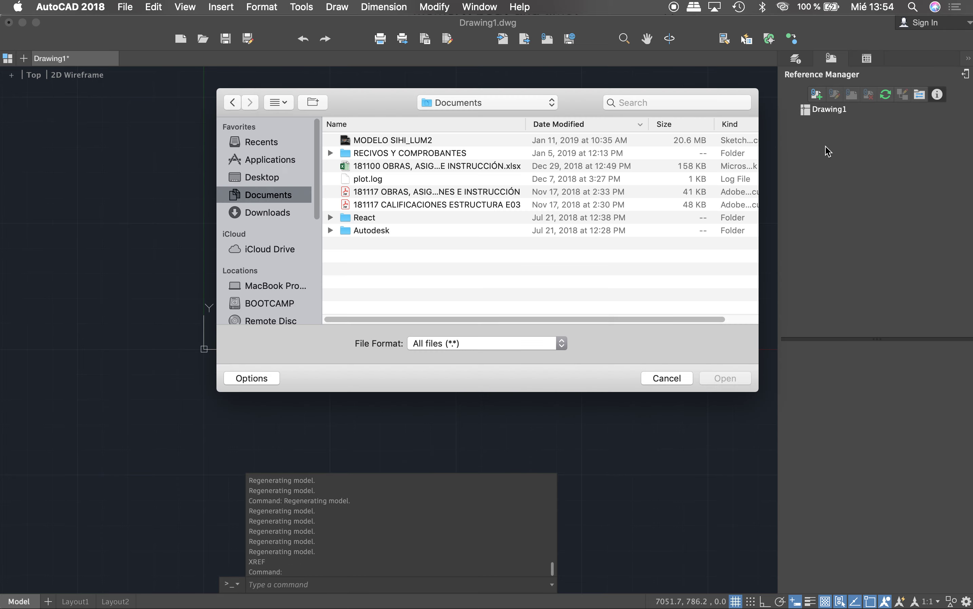
left_click(562, 346)
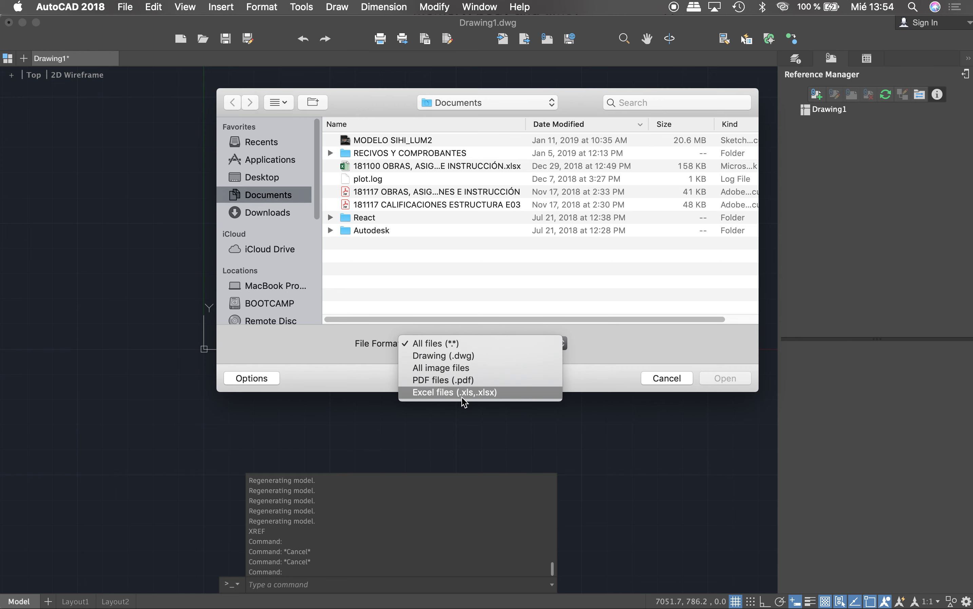
left_click(452, 371)
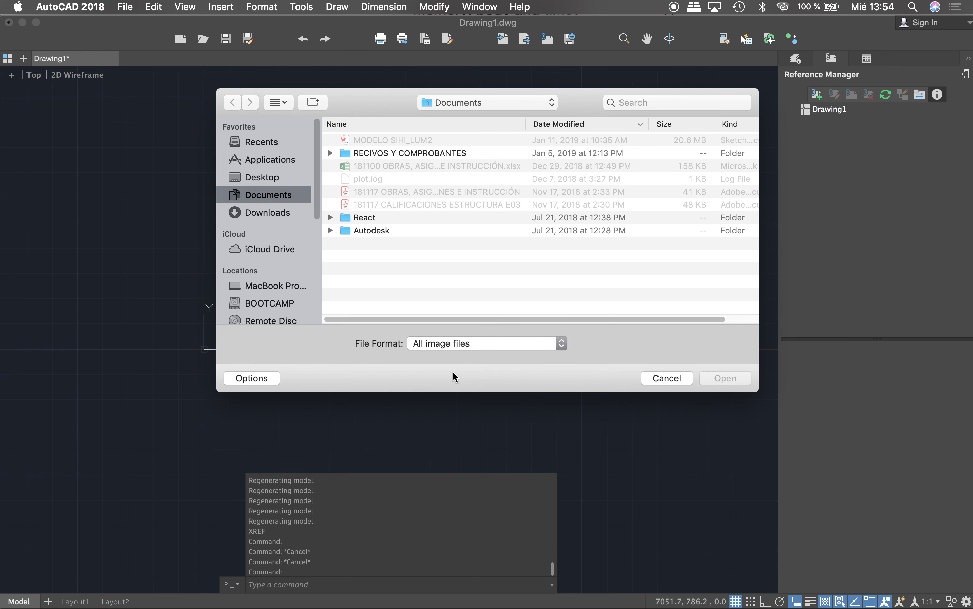
left_click(481, 104)
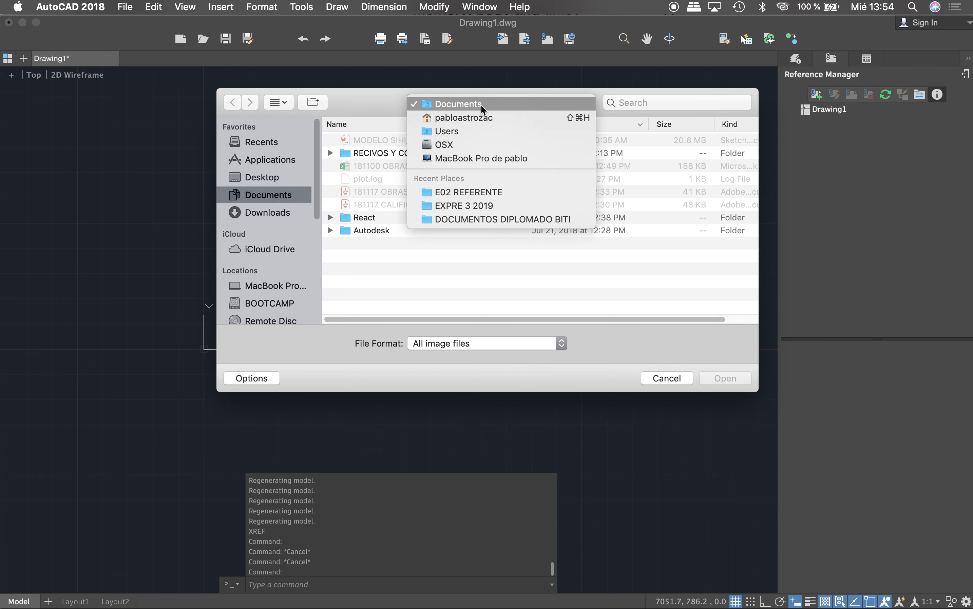
left_click(470, 194)
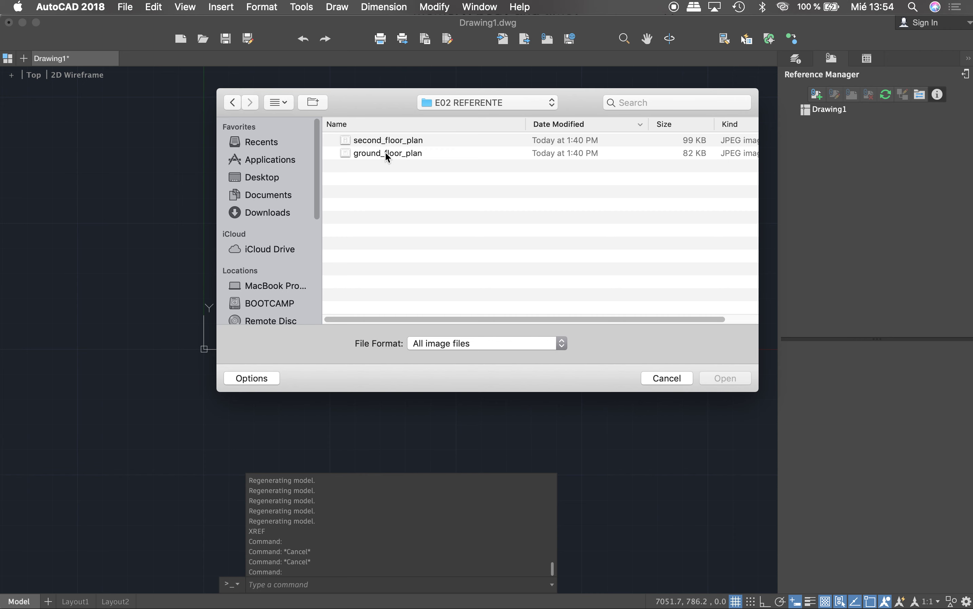
left_click(385, 153)
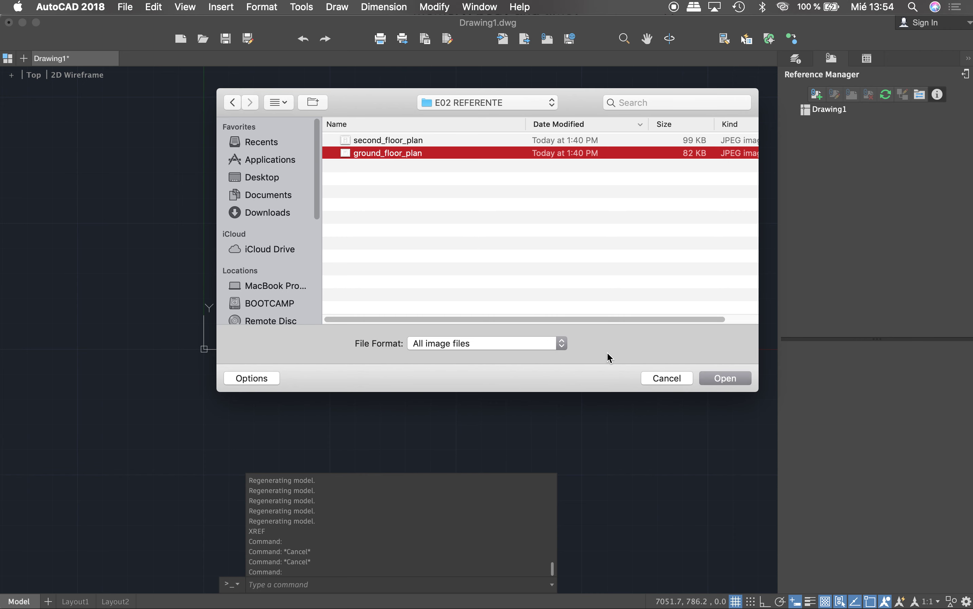
left_click(722, 378)
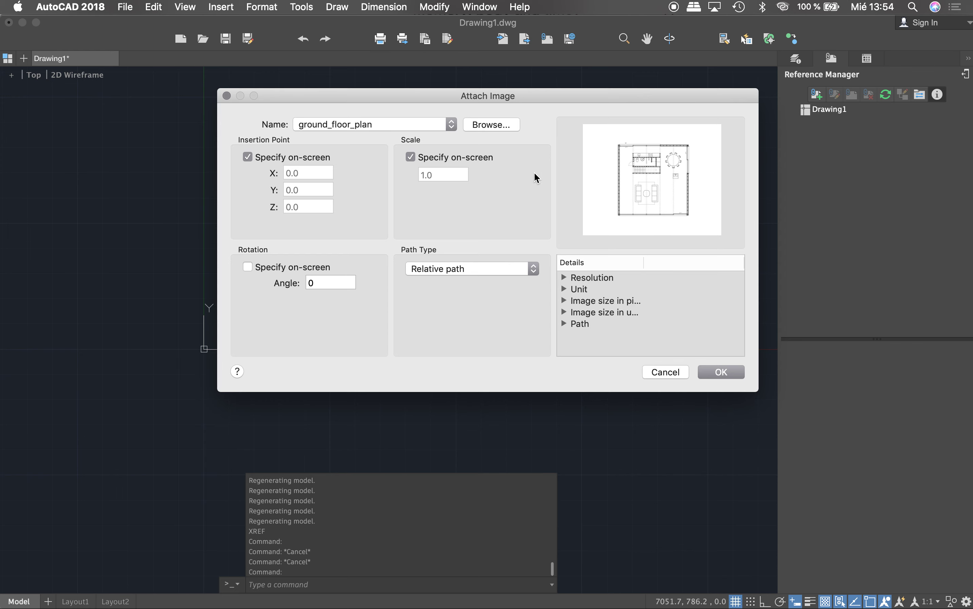
Accept the attach settings and insert ground_floor_plan near the origin at scale 1.
left_click(715, 372)
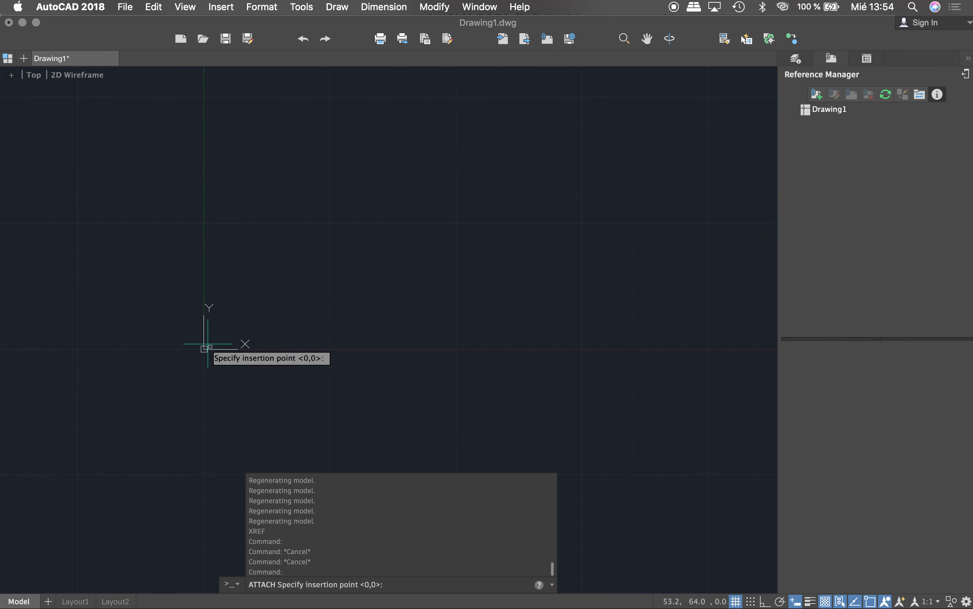
scroll(185, 354, "up", 5)
scroll(265, 292, "up", 4)
left_click(310, 227)
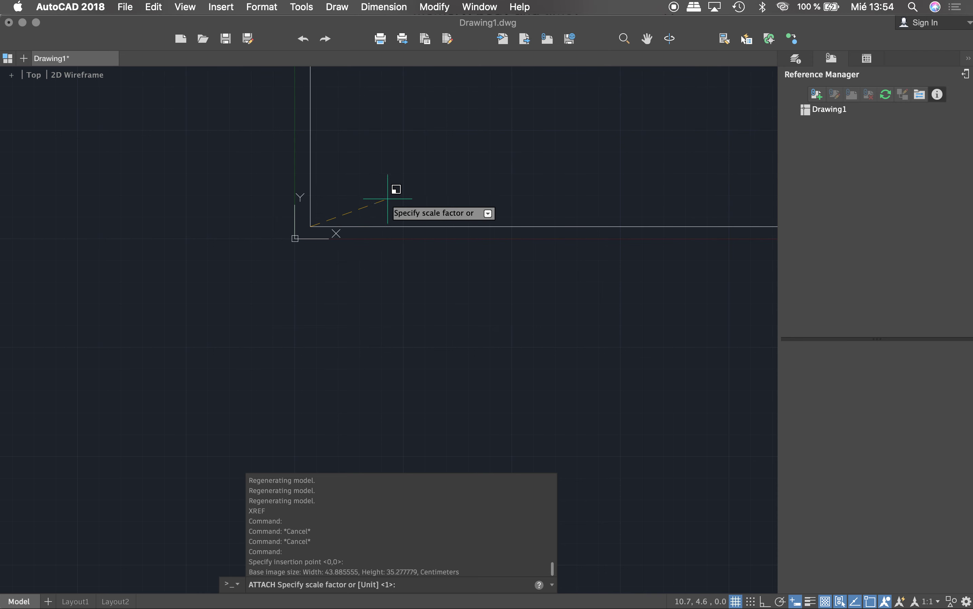
scroll(351, 250, "down", 3)
scroll(303, 250, "down", 2)
scroll(295, 260, "down", 4)
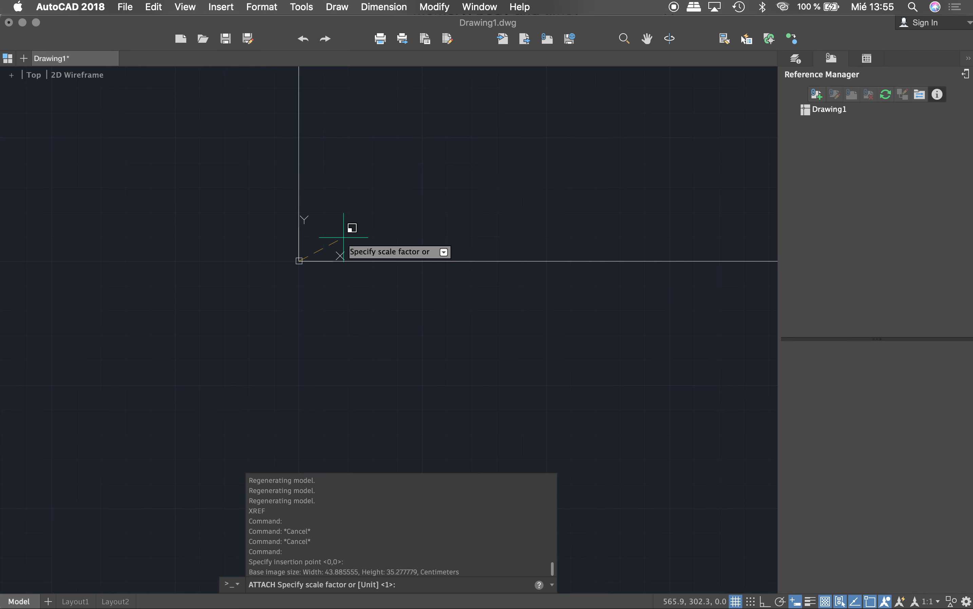
key("Return")
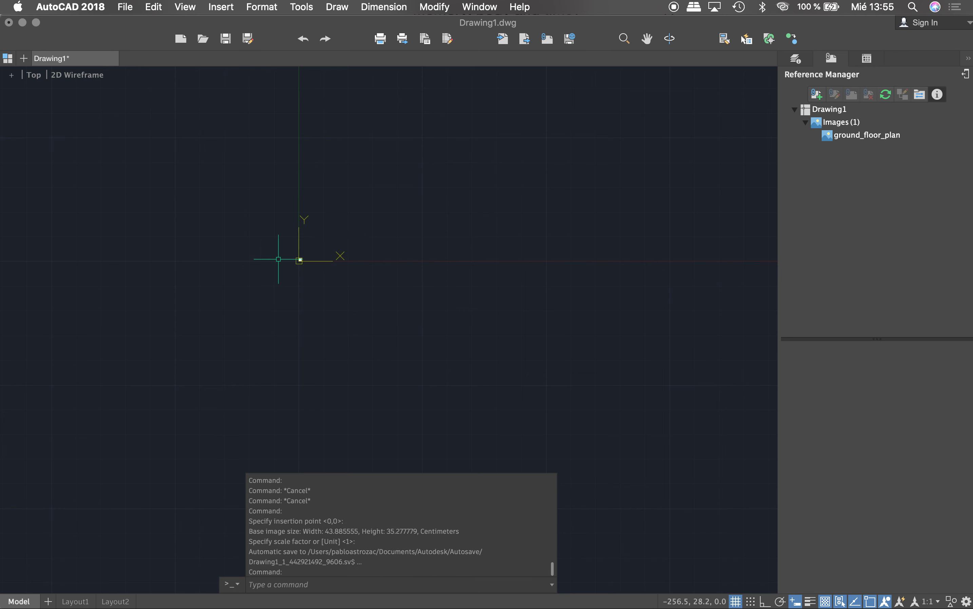
Zoom in and out to inspect the attached ground_floor_plan image and its margins.
scroll(300, 258, "up", 10)
scroll(299, 259, "up", 6)
scroll(328, 265, "up", 4)
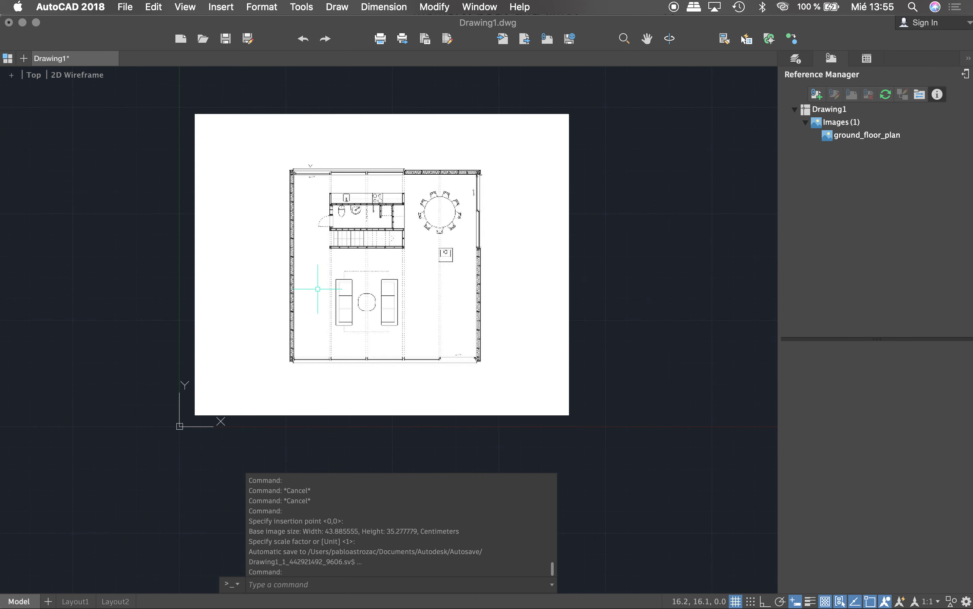
scroll(322, 282, "up", 2)
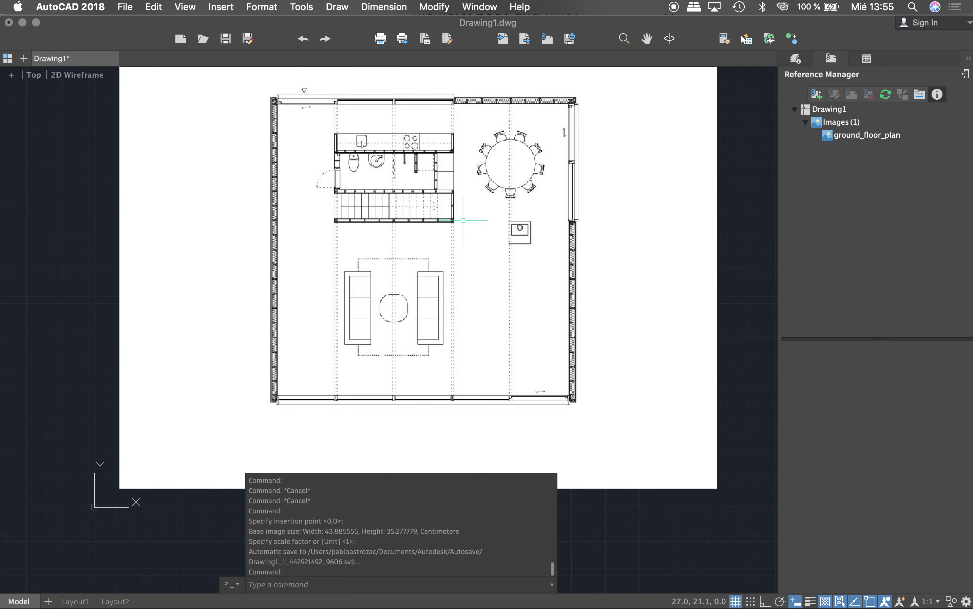
scroll(435, 238, "up", 2)
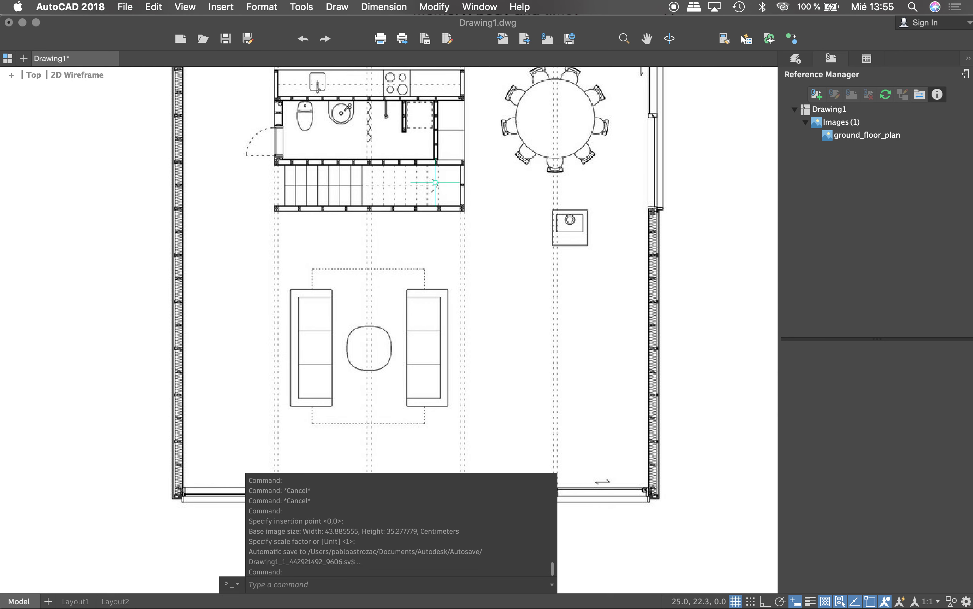
scroll(592, 230, "down", 2)
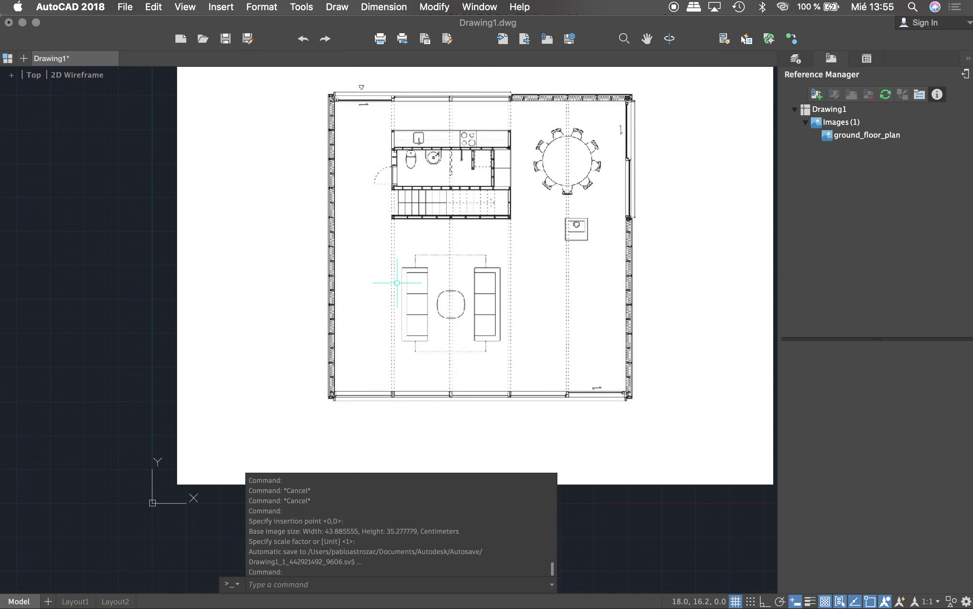
scroll(477, 130, "up", 3)
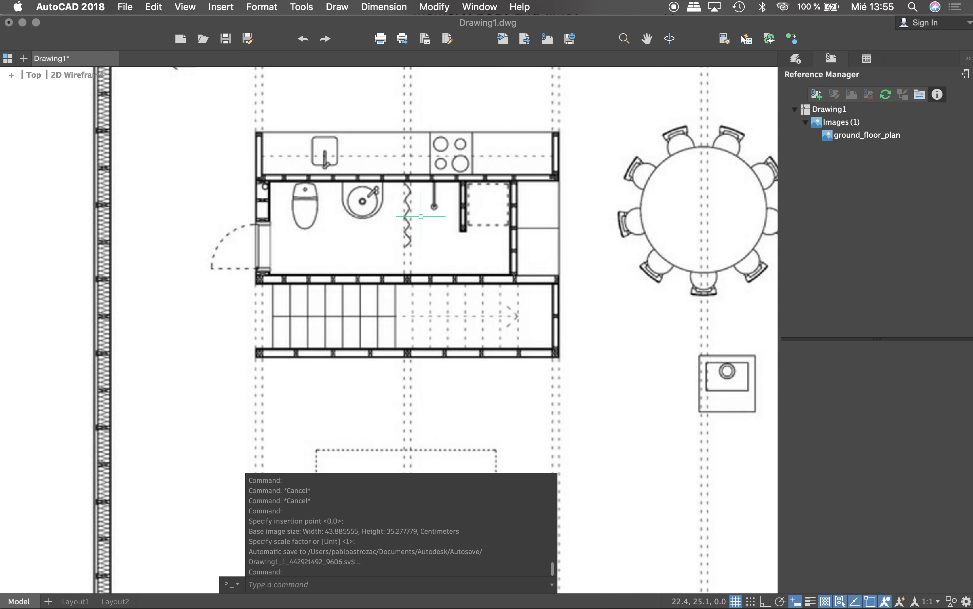
scroll(426, 214, "down", 2)
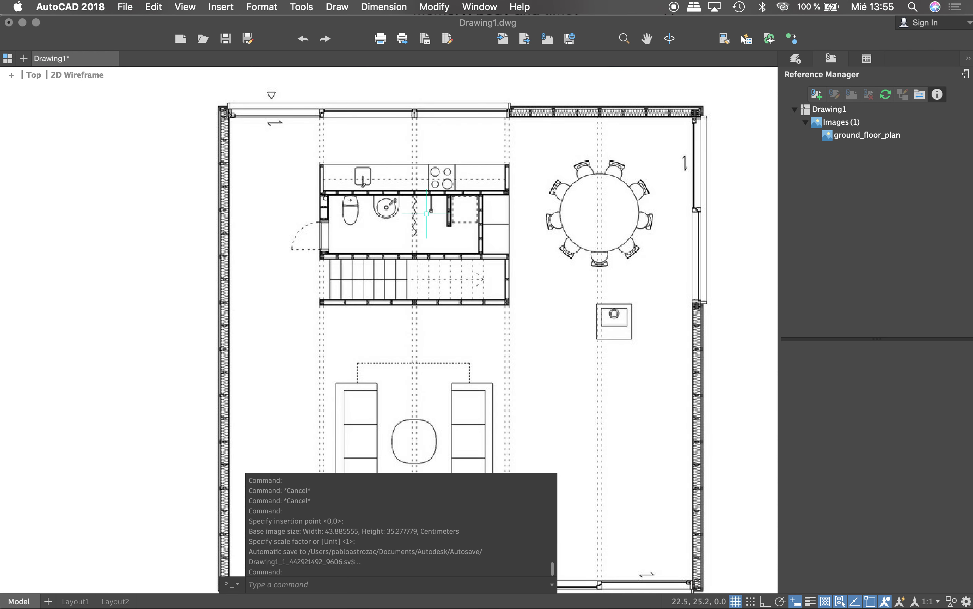
scroll(426, 214, "down", 3)
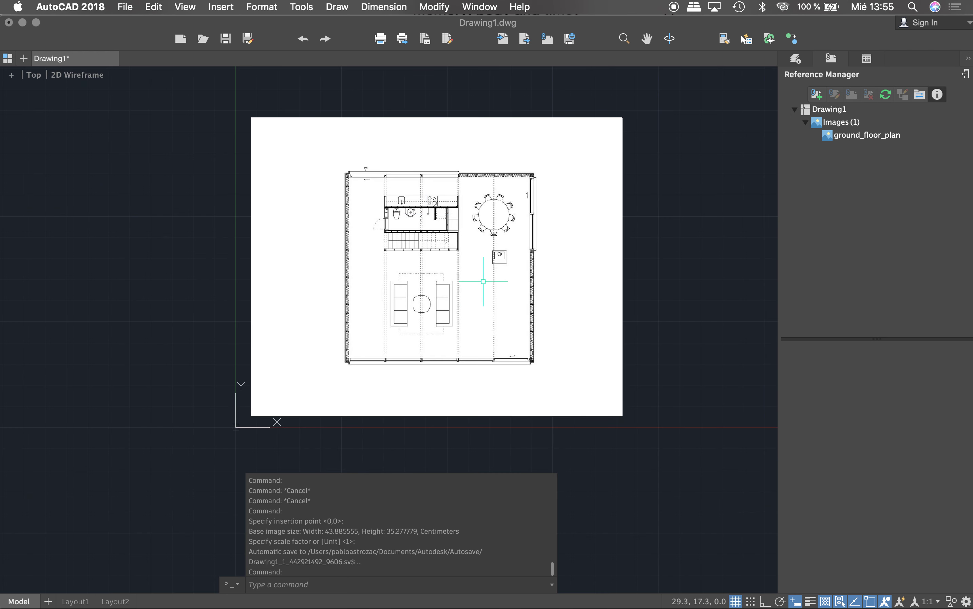
scroll(504, 319, "up", 2)
scroll(377, 283, "down", 2)
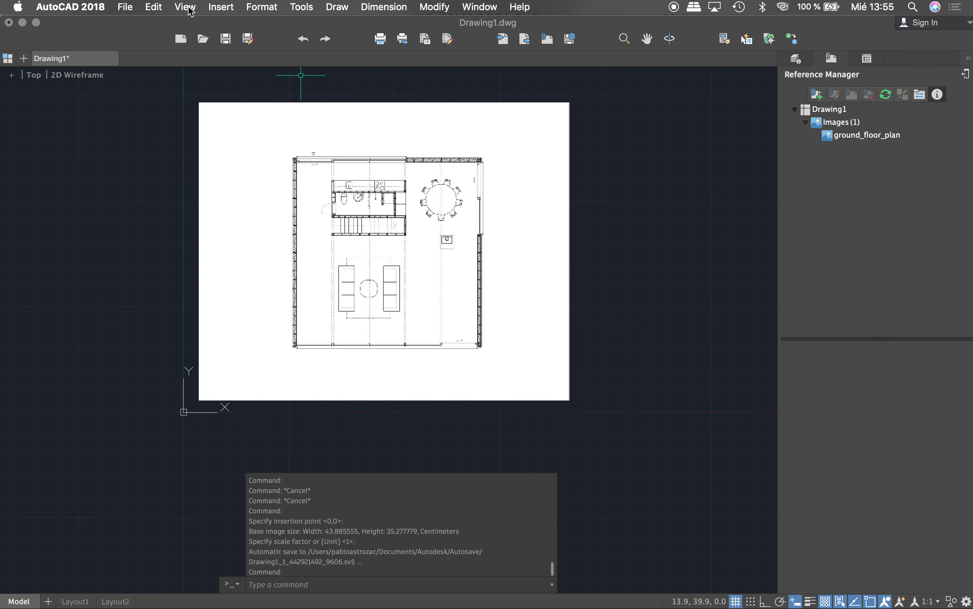
Attach second_floor_plan at scale 1, inserted at the ground-floor image's corner.
left_click(817, 94)
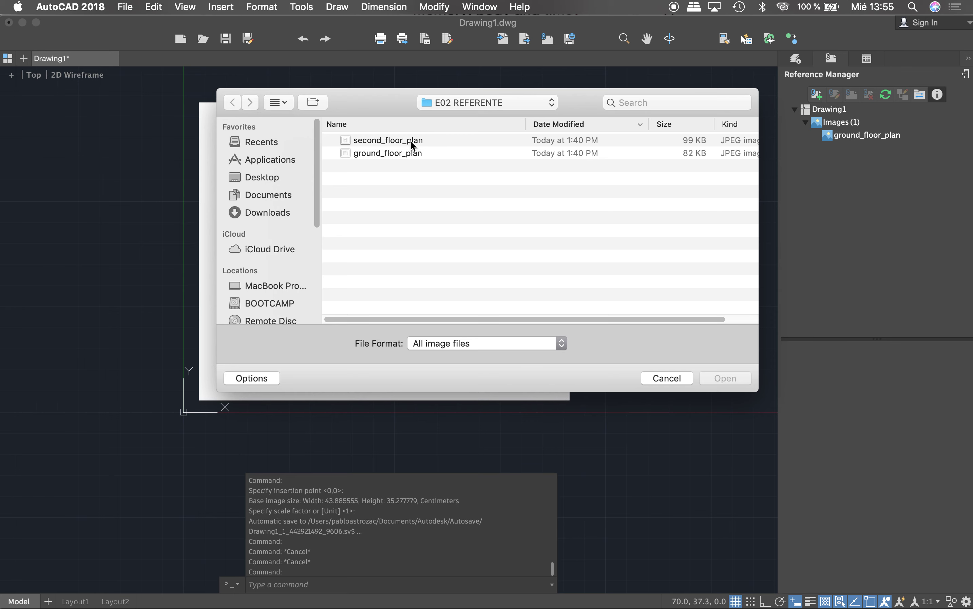
left_click(414, 141)
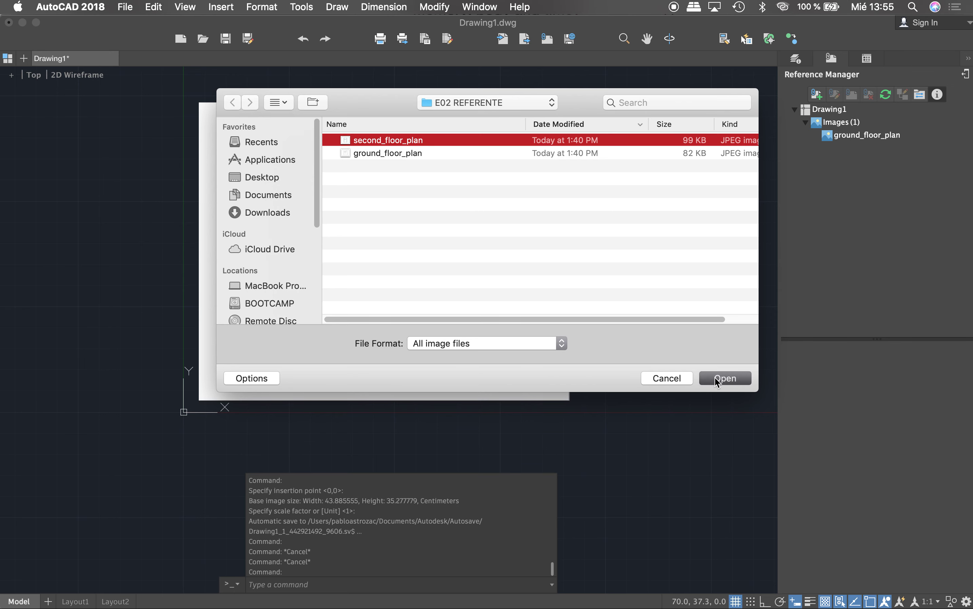
left_click(715, 379)
left_click(714, 379)
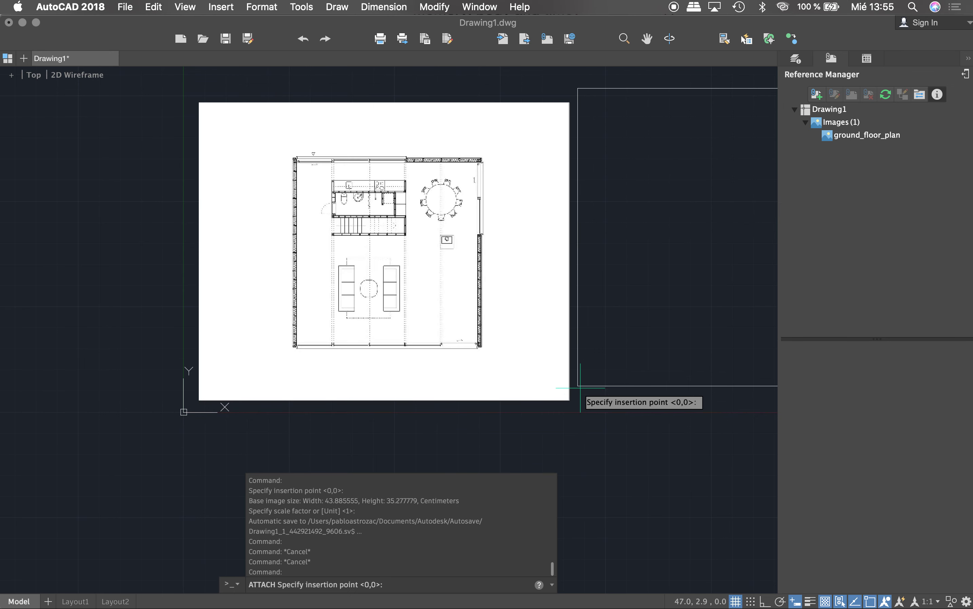
left_click(569, 400)
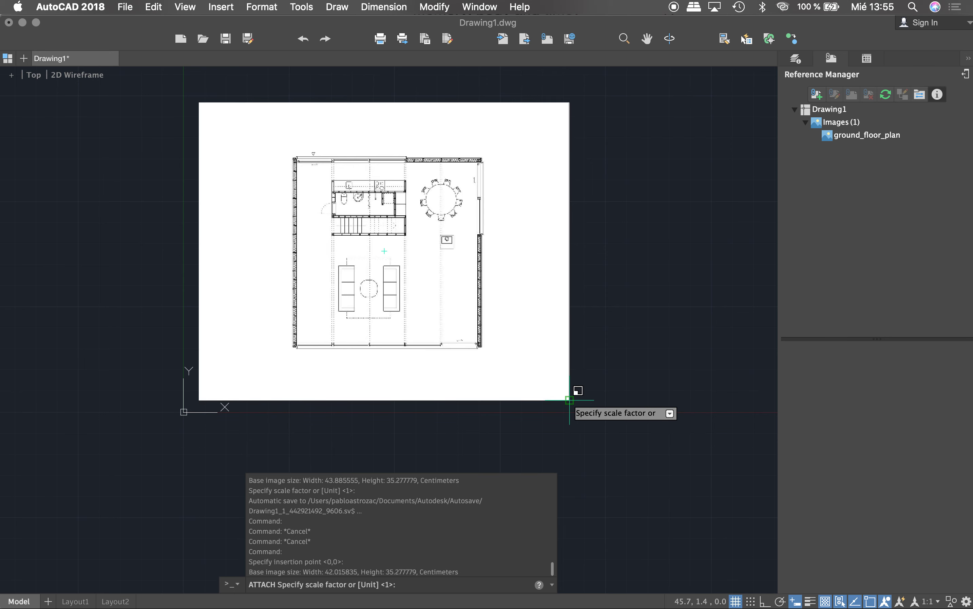
key("Return")
scroll(474, 336, "down", 3)
scroll(498, 307, "up", 3)
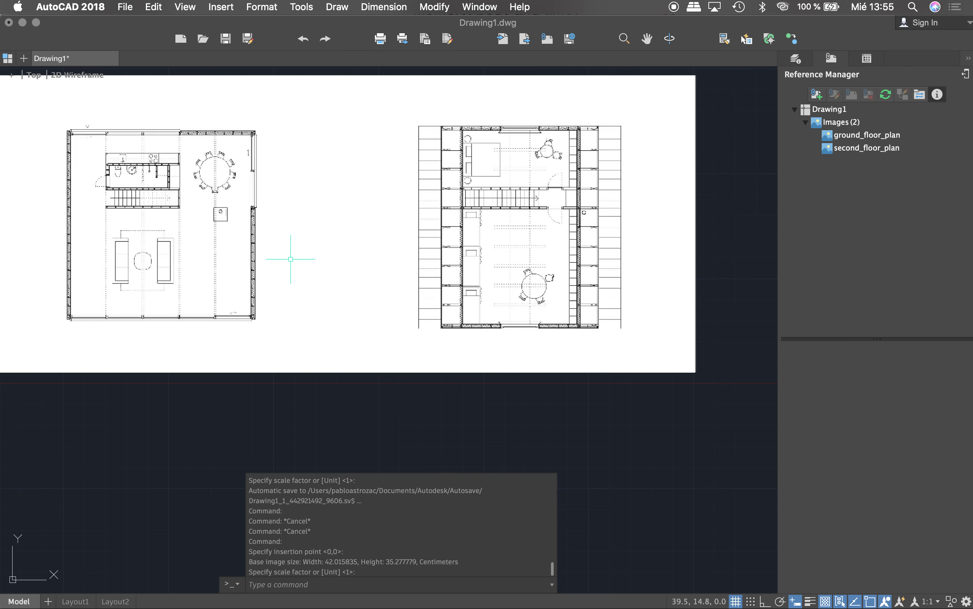
With Ortho on, draw a horizontal polyline from the ground plan's top-left corner past both plans.
type("pl")
key("Return")
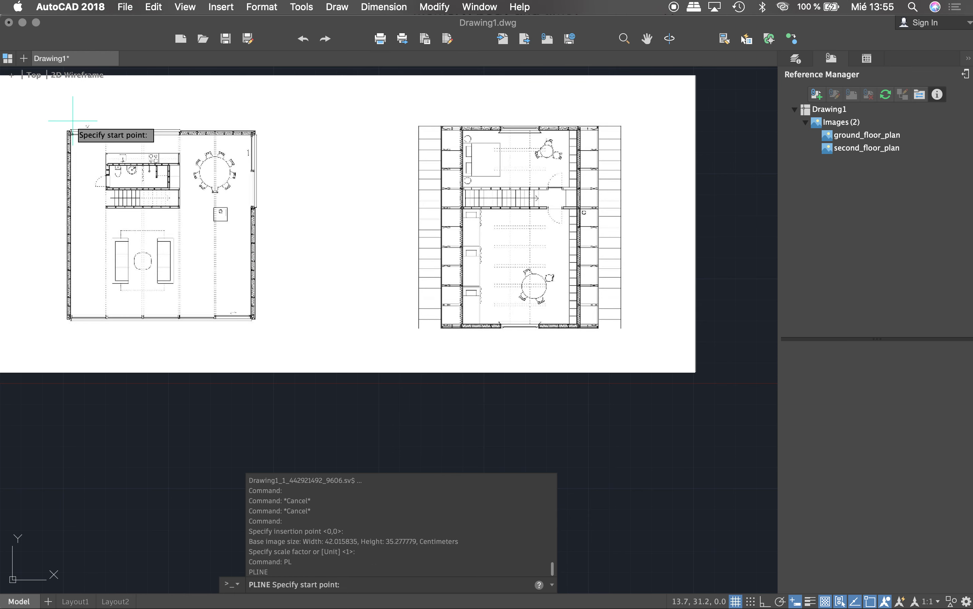
left_click(66, 129)
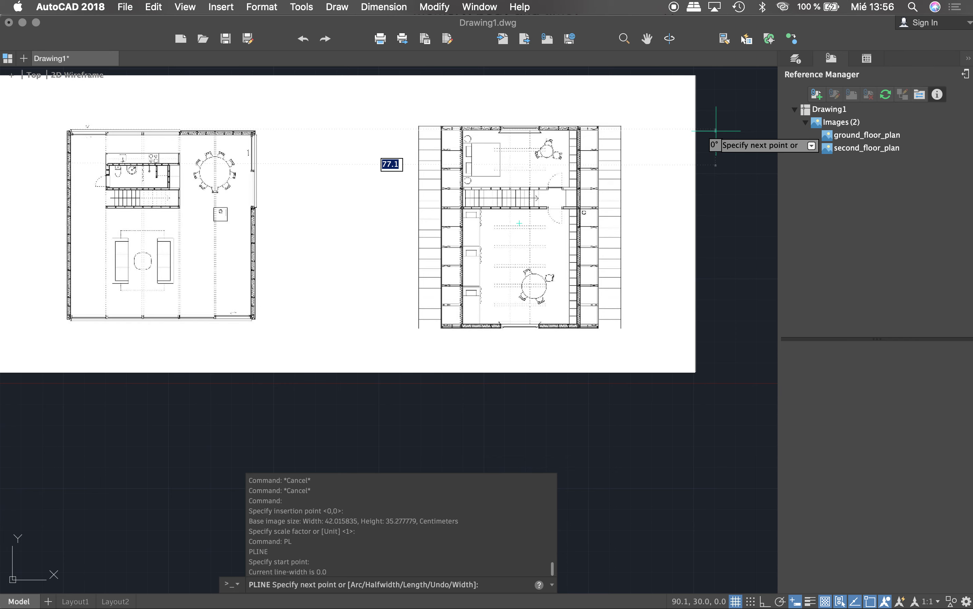
key("F8")
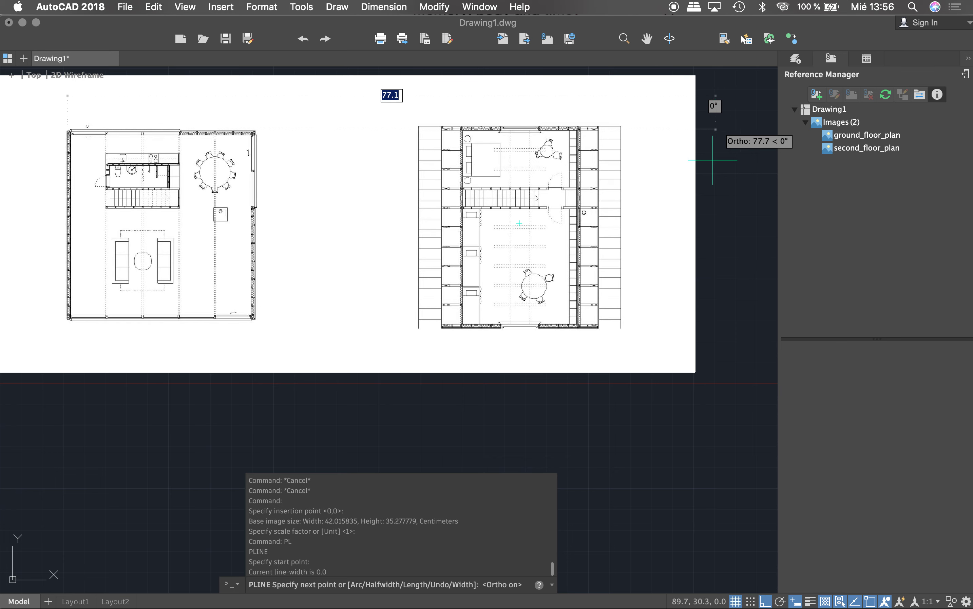
scroll(504, 250, "down", 5)
scroll(403, 194, "down", 2)
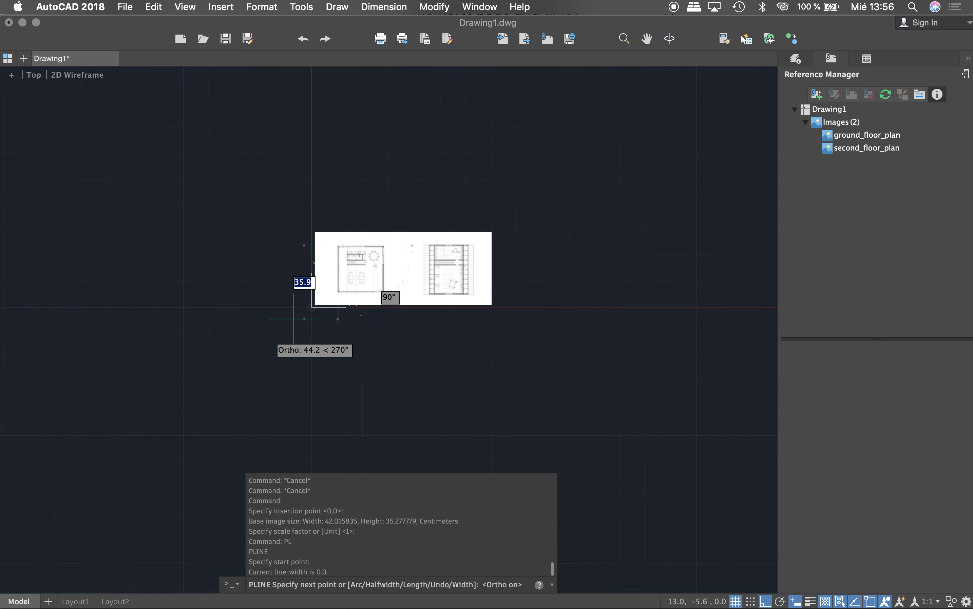
scroll(450, 310, "up", 4)
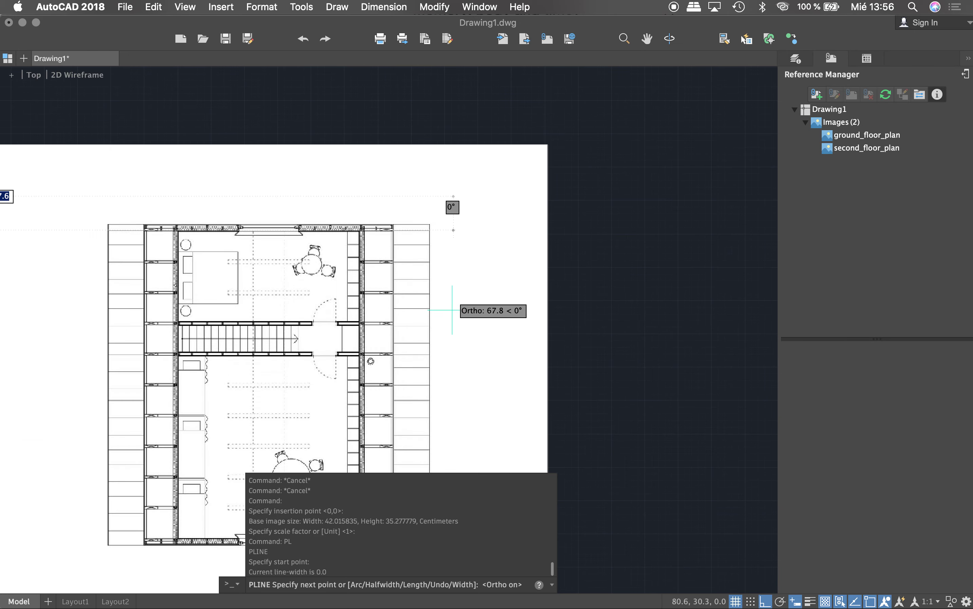
scroll(448, 306, "up", 3)
scroll(464, 258, "down", 3)
left_click(633, 204)
key("Return")
left_click_drag(601, 183, 564, 261)
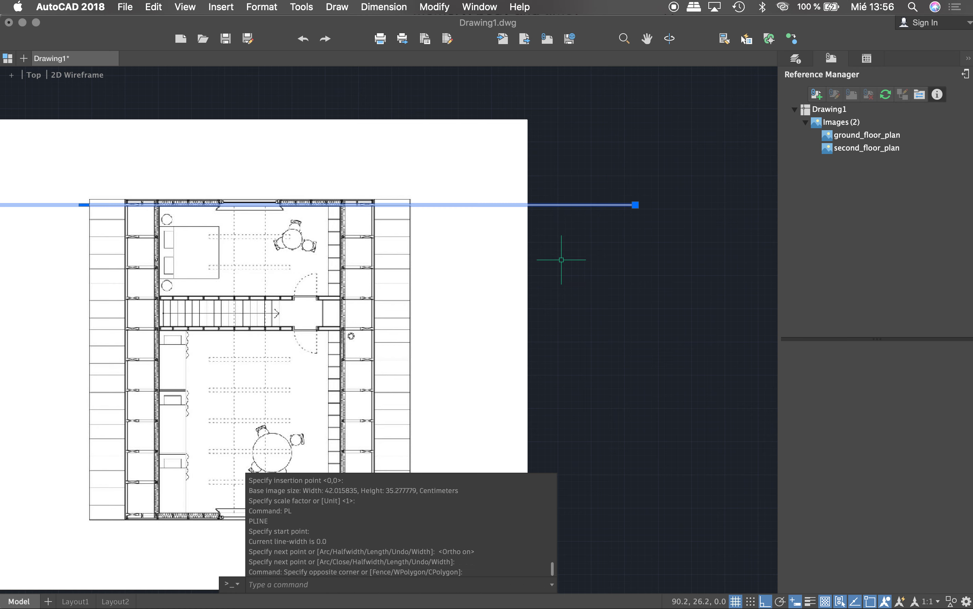
scroll(650, 224, "down", 3)
scroll(330, 347, "up", 2)
key("Escape")
Draw a matching horizontal polyline along the ground plan's bottom edge and window-select both lines.
key("Escape")
type("0PL")
key("Return")
key("Escape")
key("Escape")
type("PL")
key("Return")
scroll(142, 330, "up", 4)
scroll(131, 331, "up", 4)
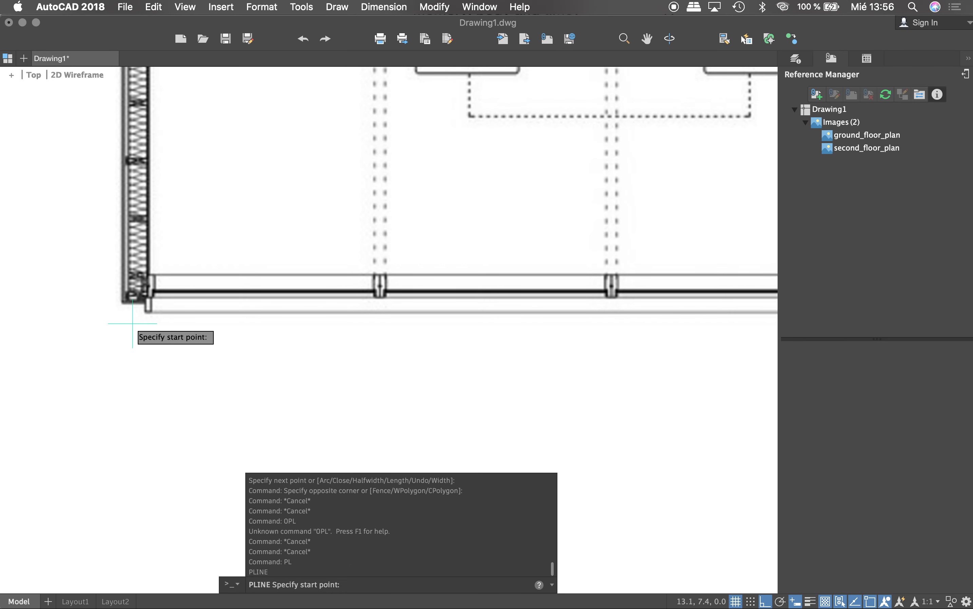
left_click(122, 305)
scroll(121, 305, "down", 4)
scroll(125, 307, "down", 4)
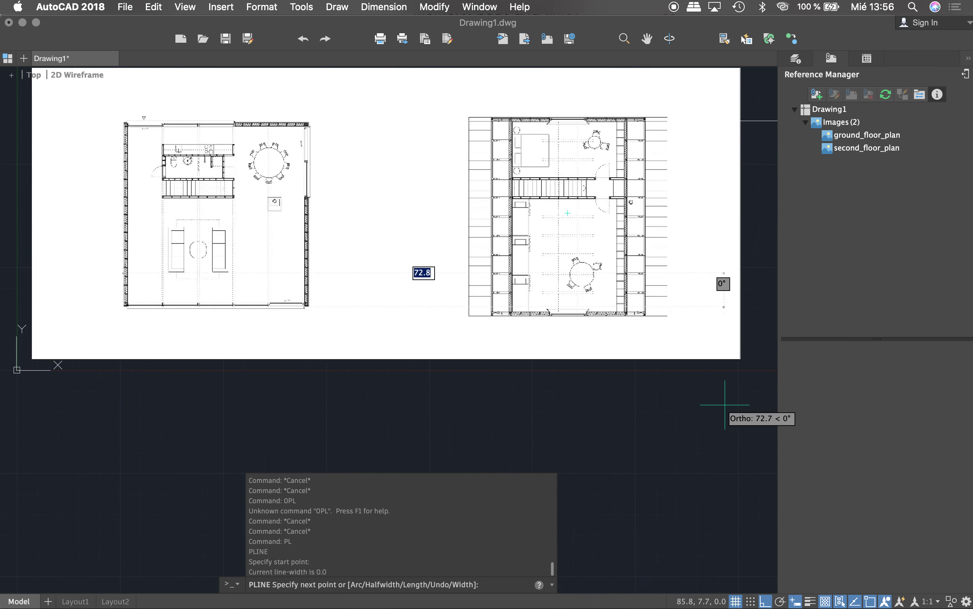
left_click(751, 410)
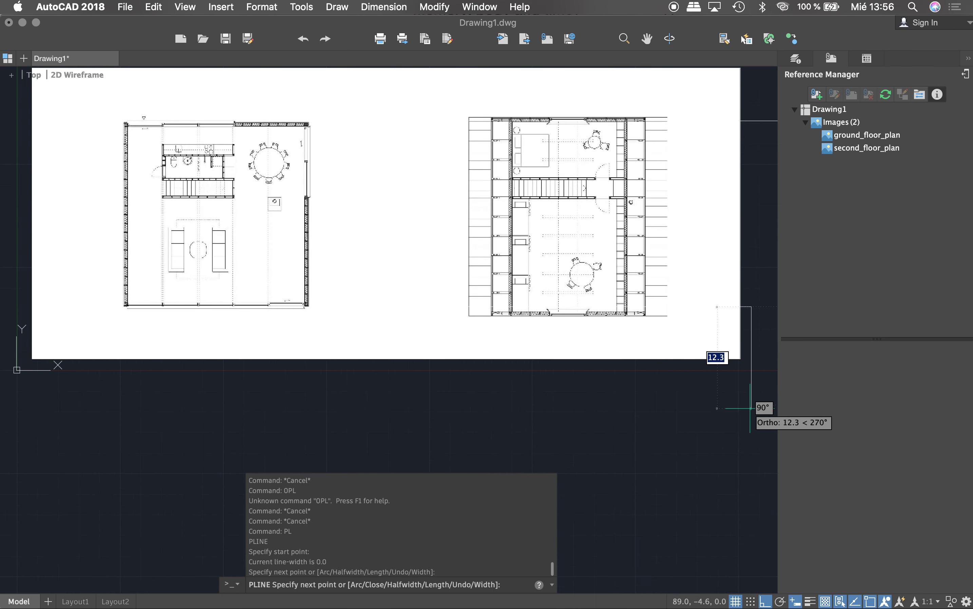
key("Return")
left_click(762, 324)
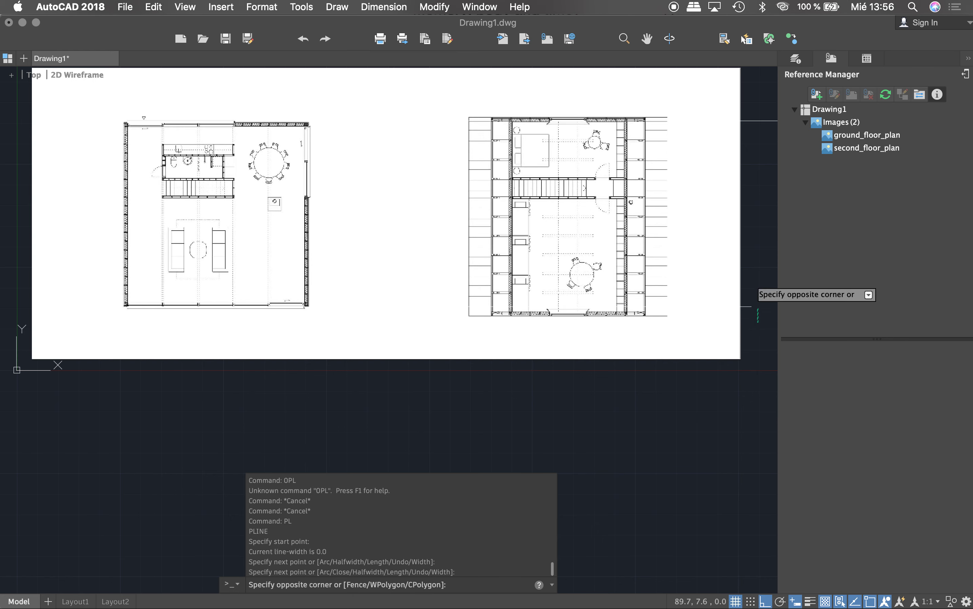
left_click(745, 103)
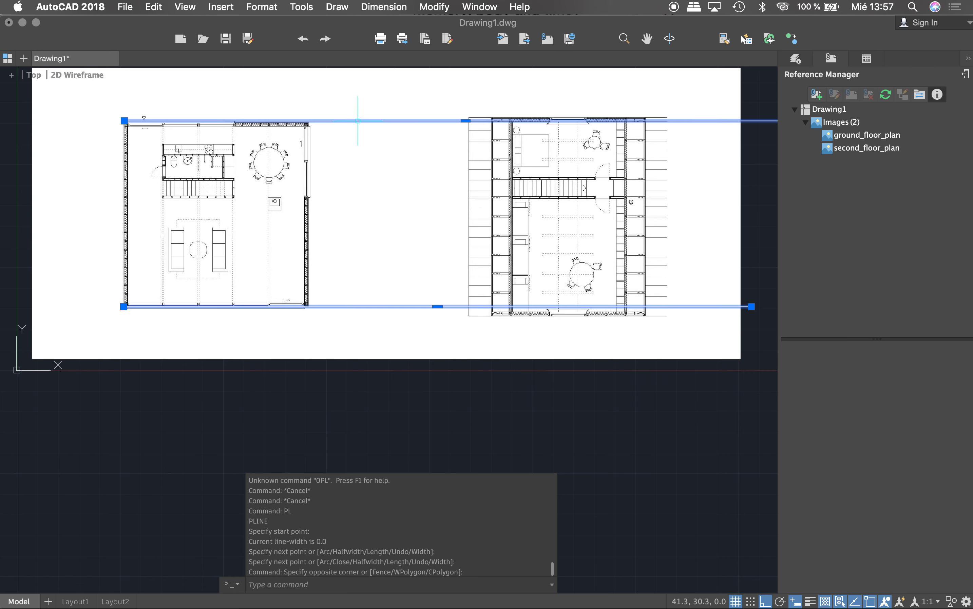
scroll(342, 215, "up", 2)
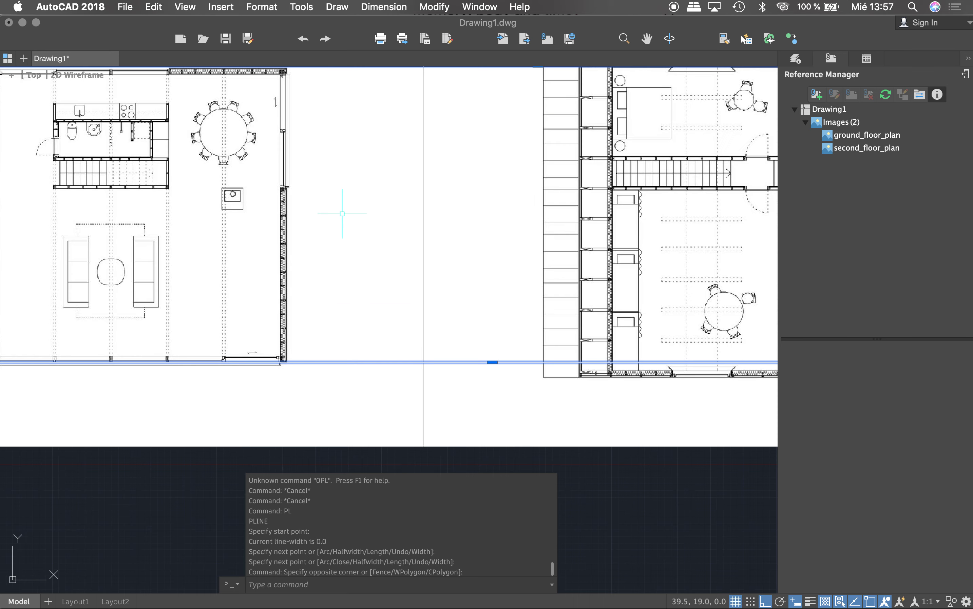
scroll(342, 214, "up", 2)
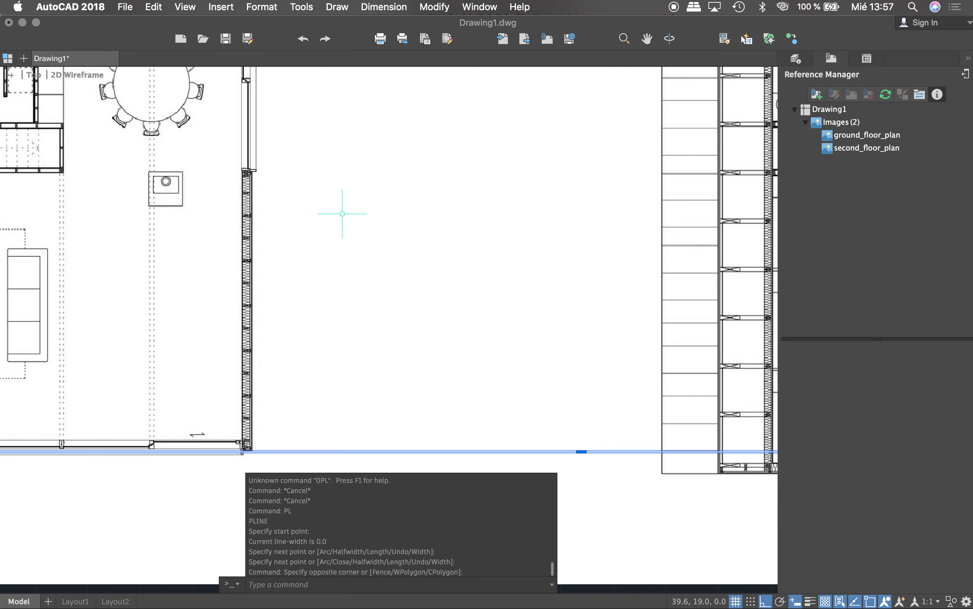
scroll(274, 185, "down", 2)
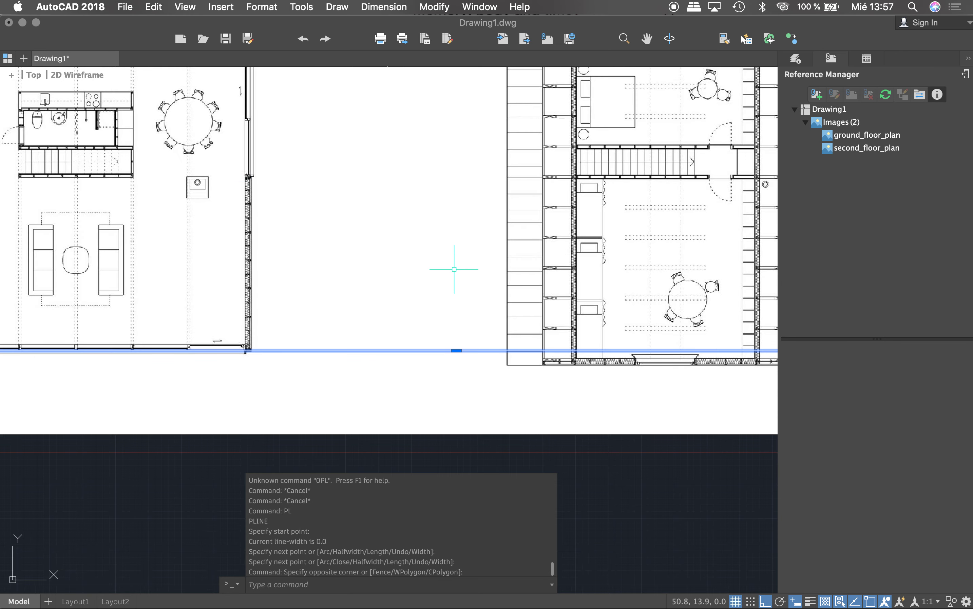
scroll(642, 322, "up", 2)
scroll(615, 253, "down", 2)
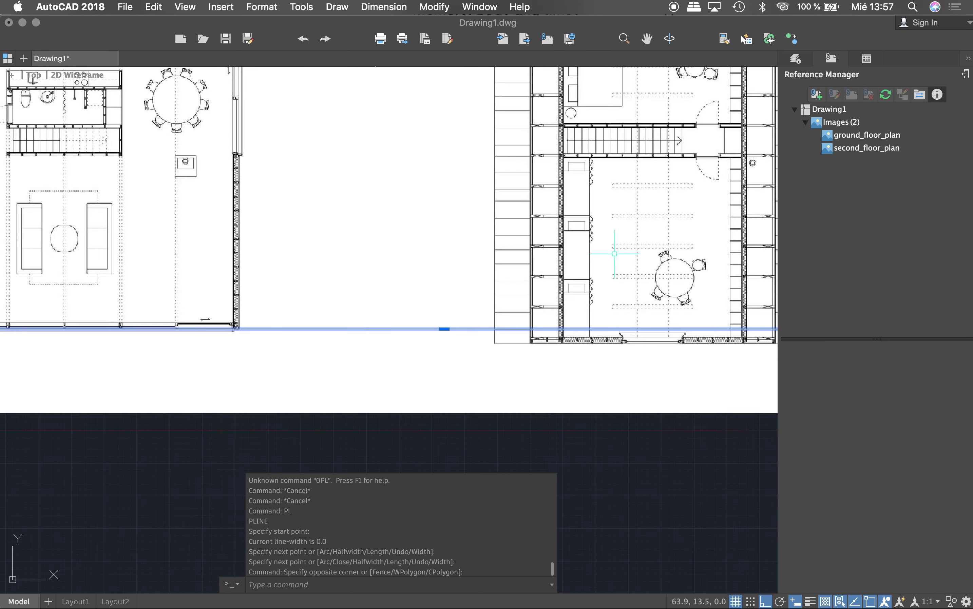
scroll(331, 258, "up", 2)
scroll(152, 202, "down", 2)
scroll(416, 216, "up", 2)
scroll(467, 208, "up", 3)
scroll(467, 208, "down", 3)
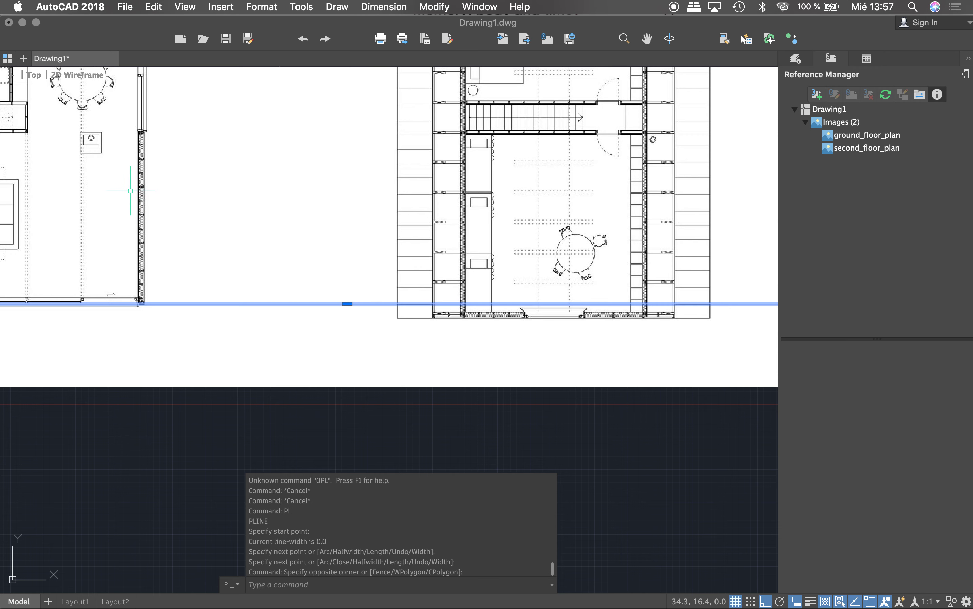
scroll(133, 183, "up", 2)
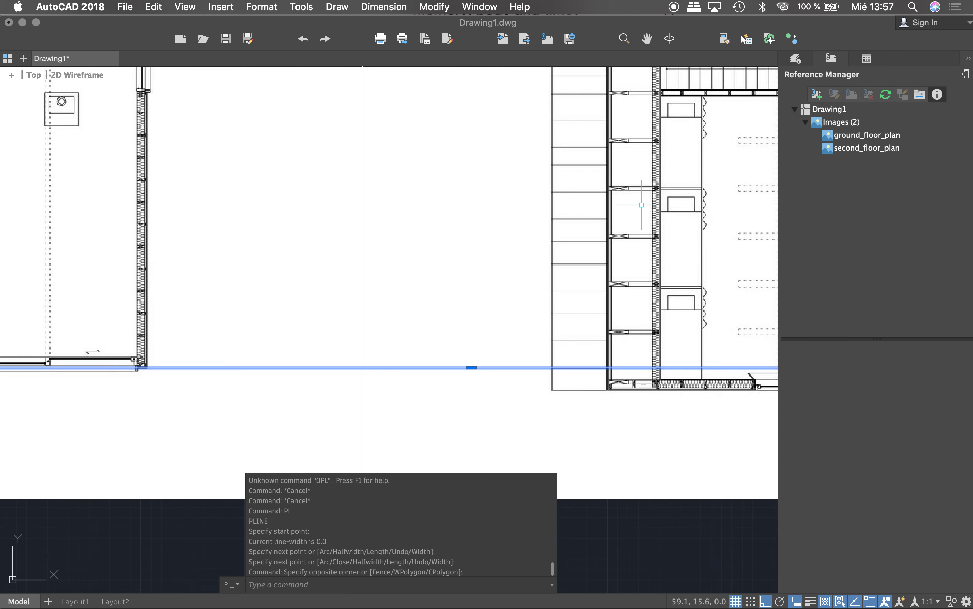
scroll(372, 271, "down", 5)
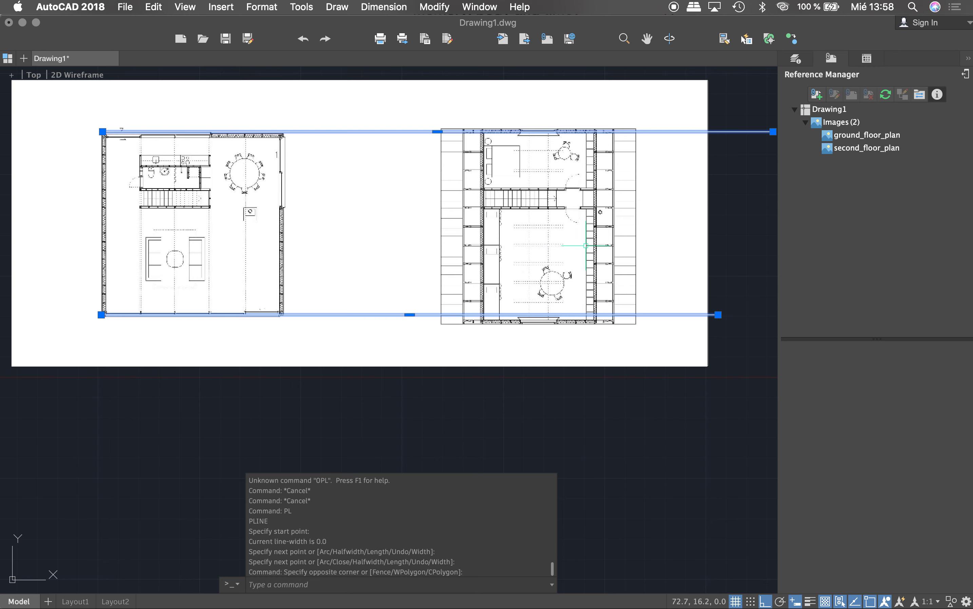
scroll(591, 239, "up", 4)
scroll(535, 226, "down", 3)
scroll(500, 194, "up", 6)
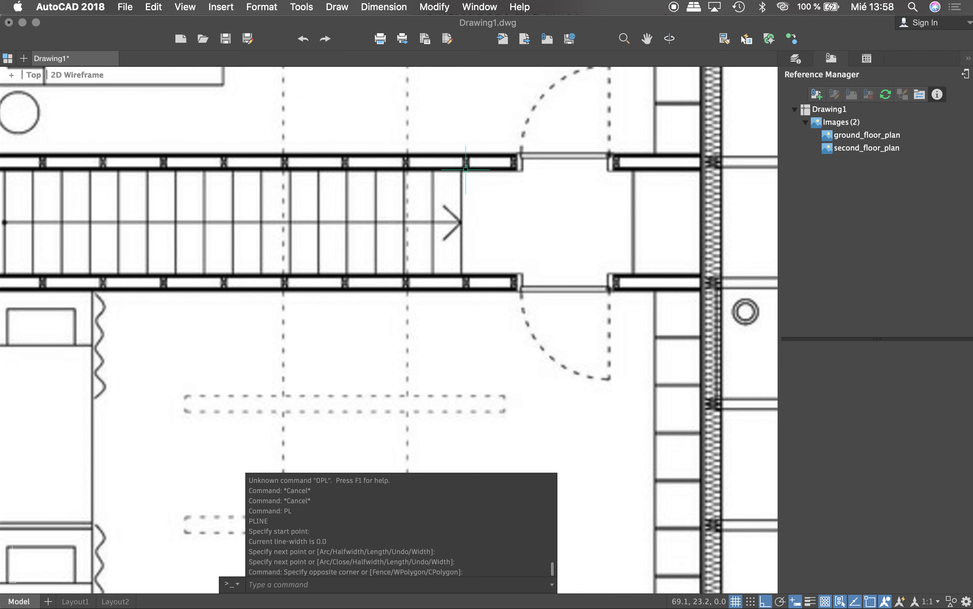
scroll(435, 153, "down", 4)
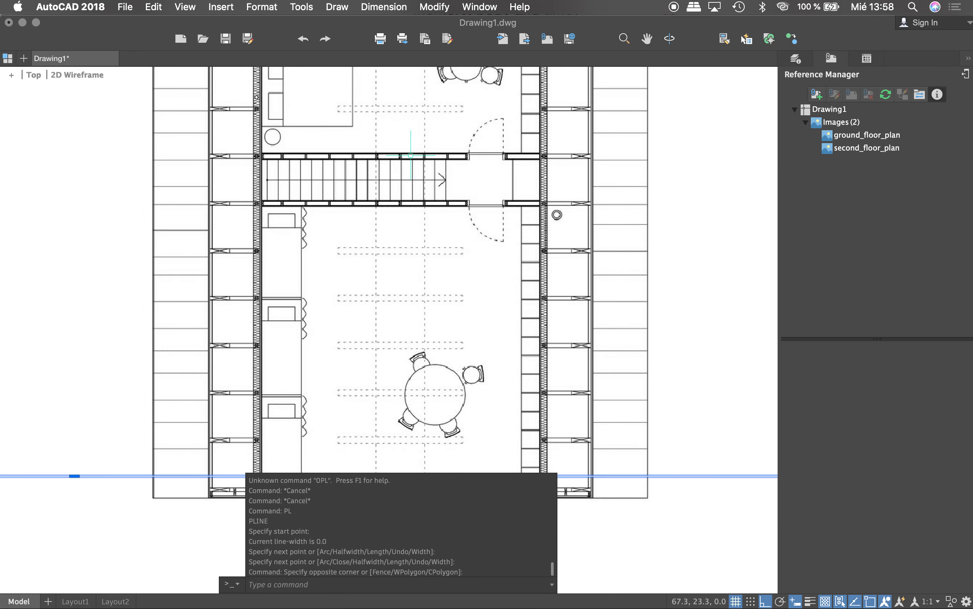
scroll(410, 162, "down", 3)
scroll(513, 214, "down", 3)
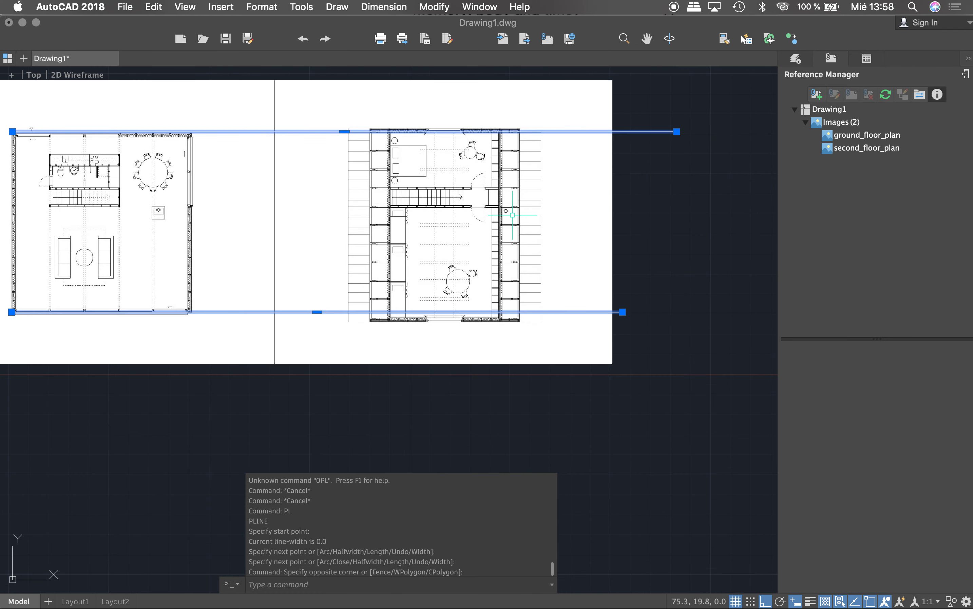
scroll(427, 169, "up", 5)
scroll(409, 215, "down", 2)
scroll(390, 140, "up", 3)
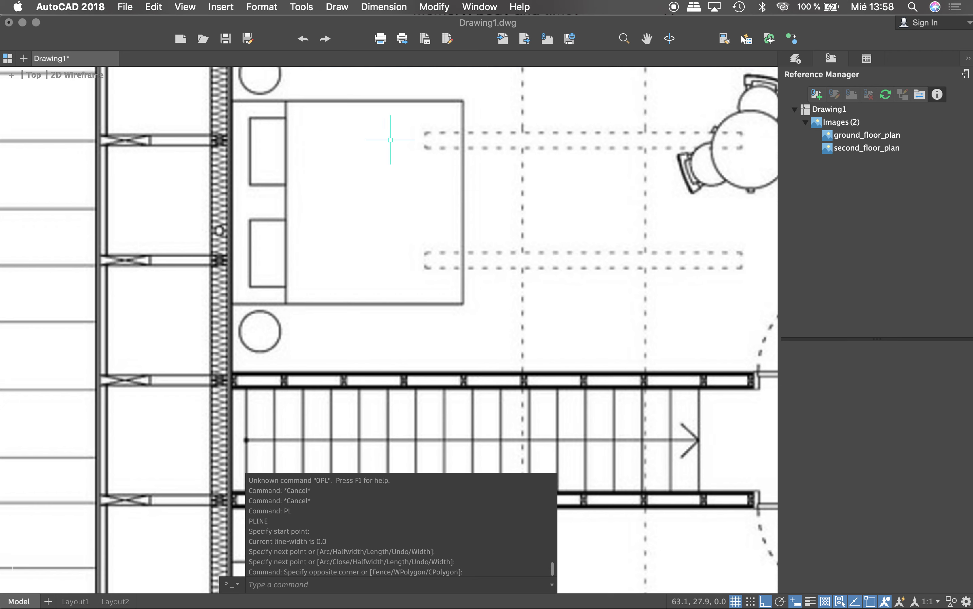
type("DI")
key("Return")
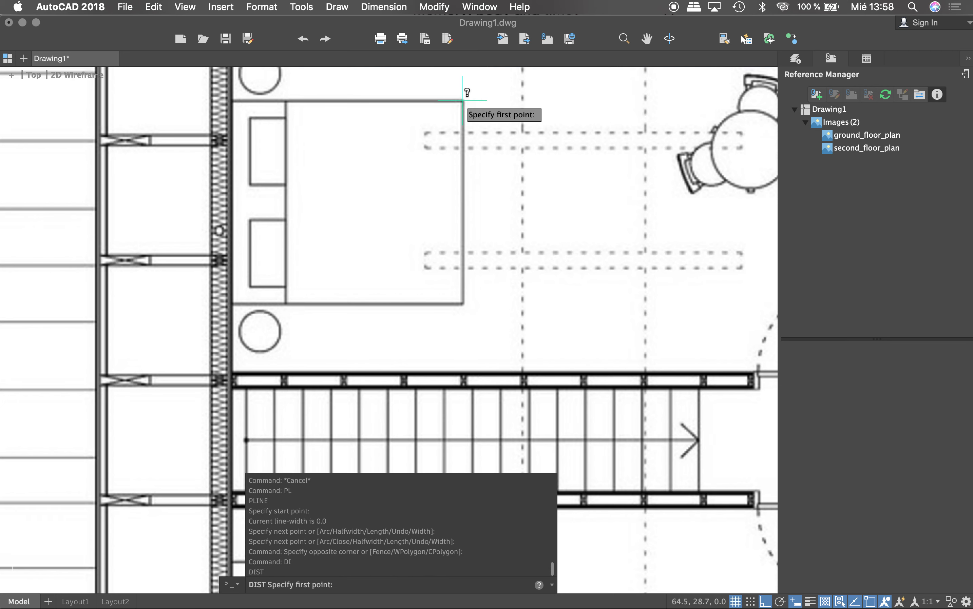
left_click(463, 101)
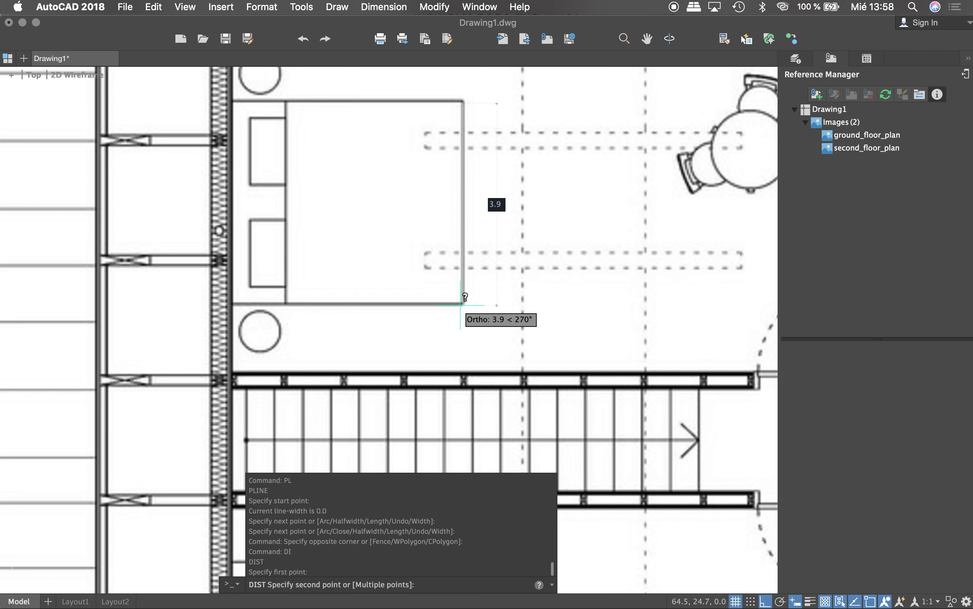
key("Escape")
type("c")
key("Return")
left_click(463, 304)
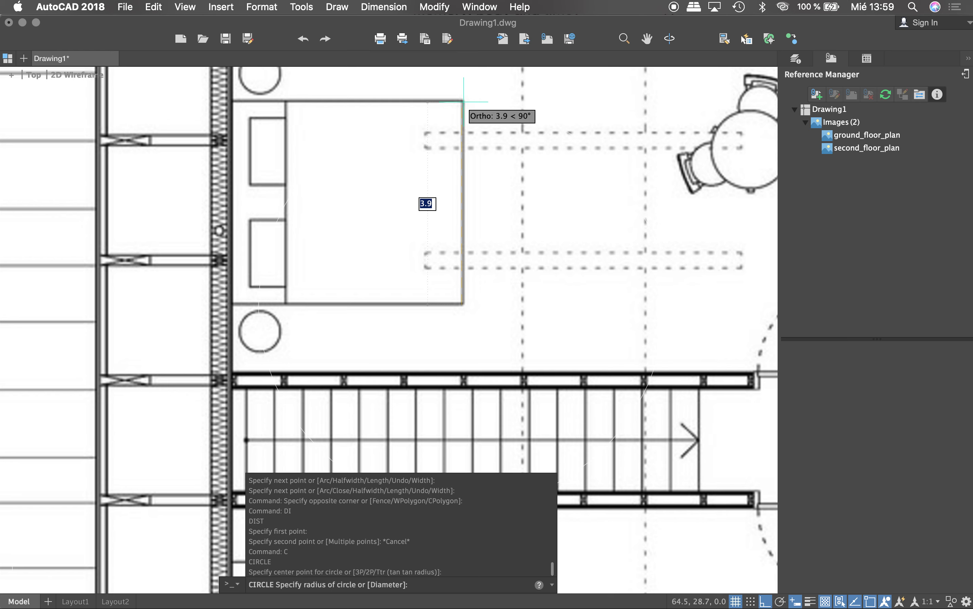
key("Escape")
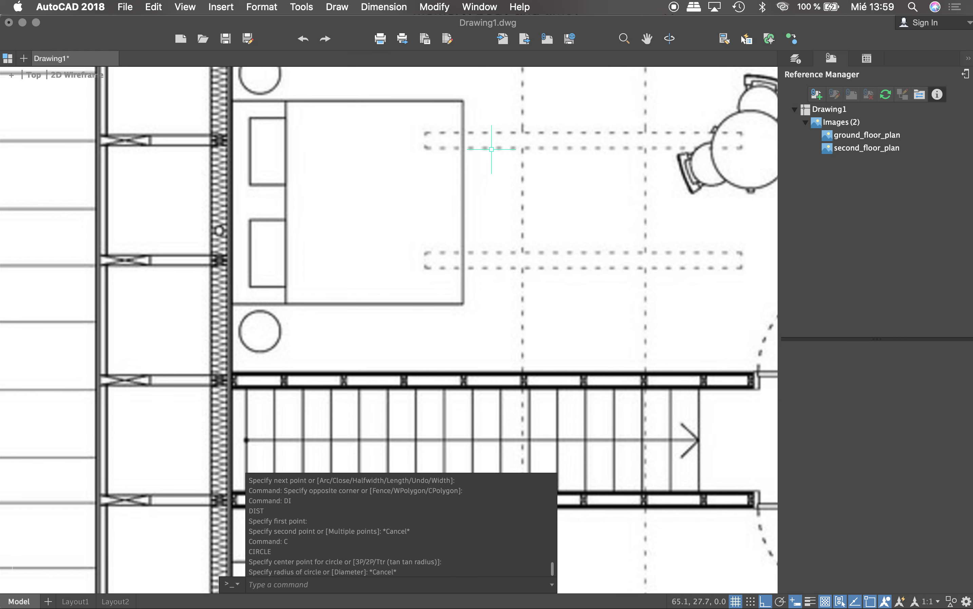
Create a new layer named A-CALCO in the Layers palette via LA.
type("LA")
key("Return")
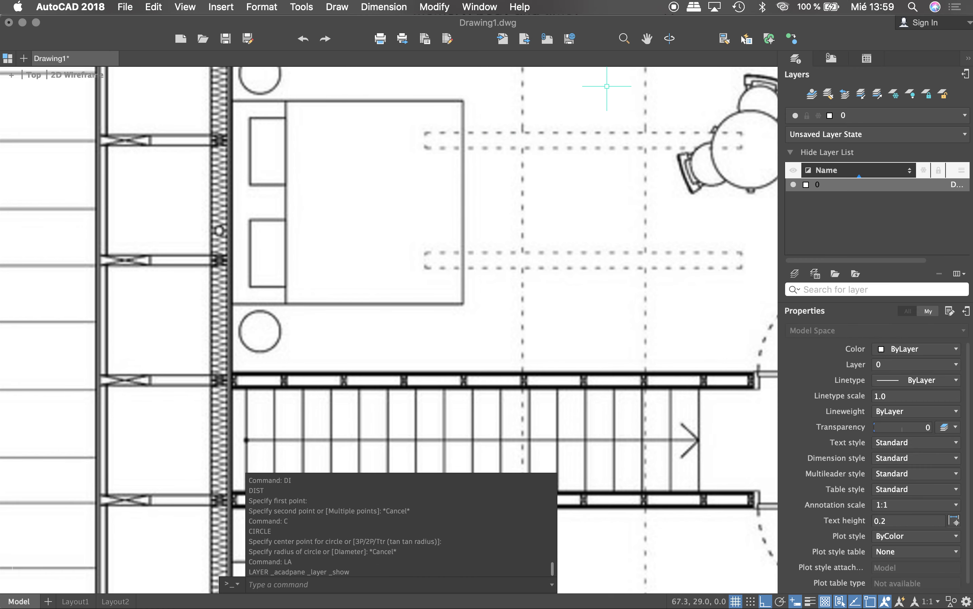
left_click(796, 275)
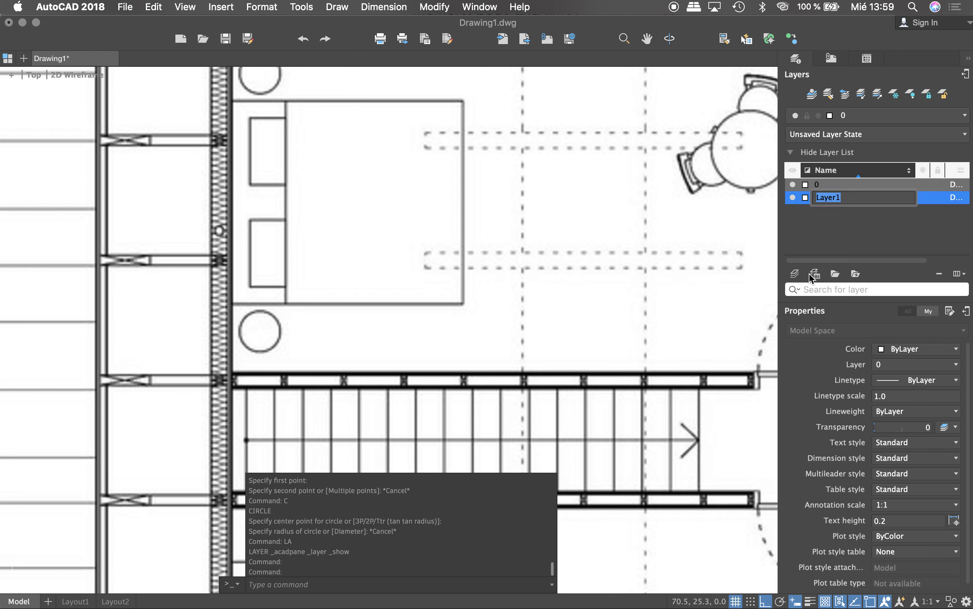
type("A")
type("CALCO")
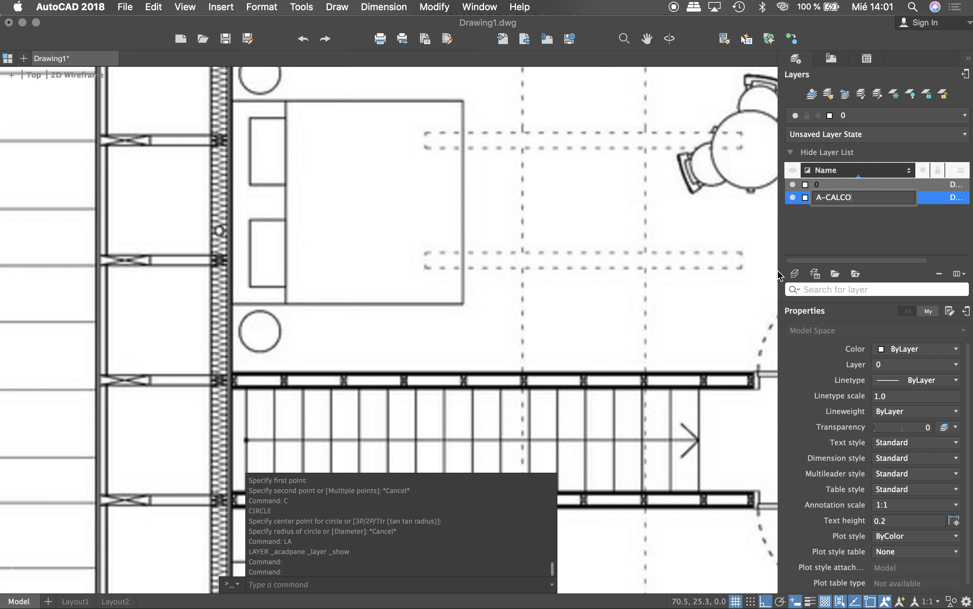
left_click(829, 223)
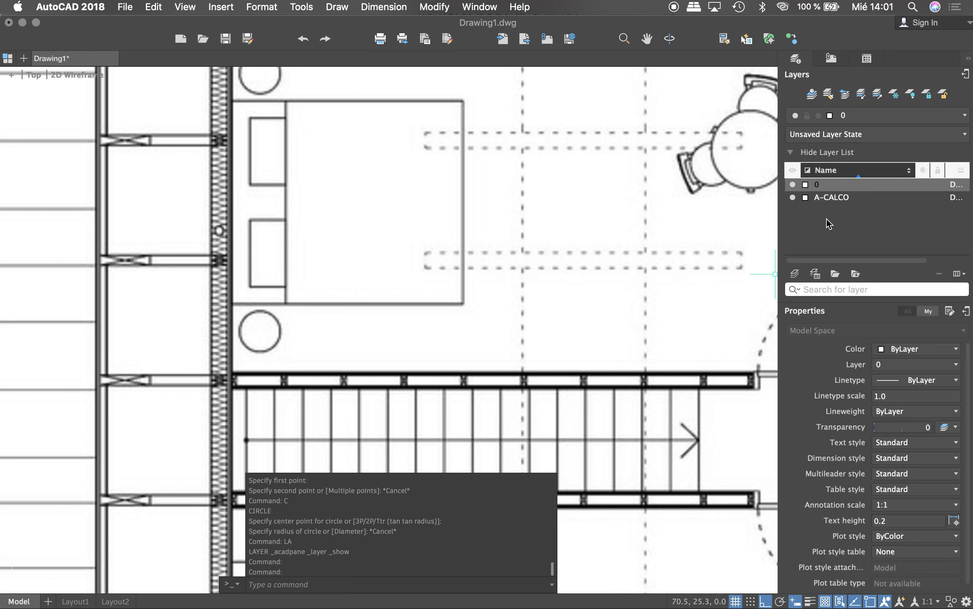
Colour the A-CALCO layer Magenta and make it current, discarding a stray circle.
left_click(806, 197)
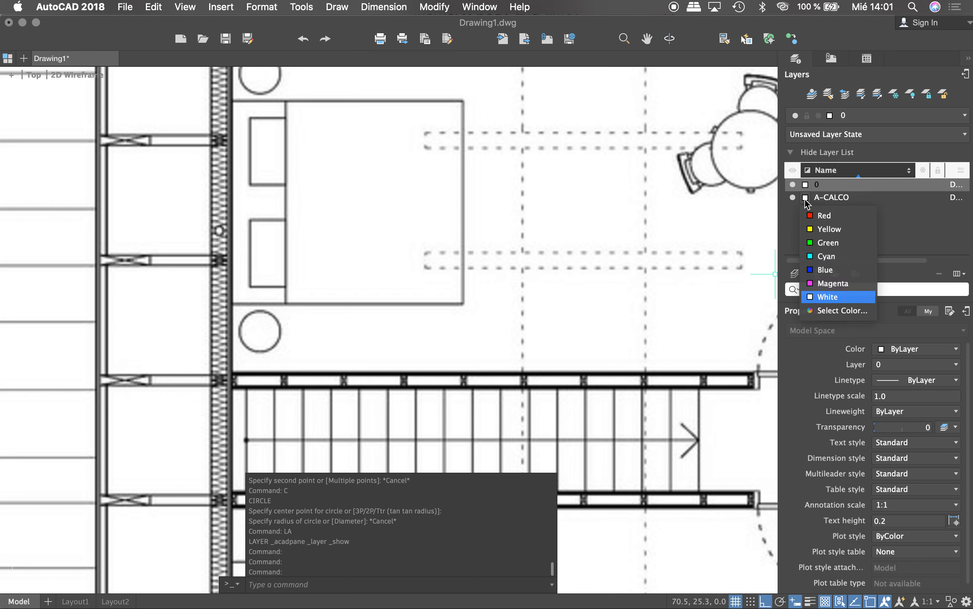
left_click(817, 284)
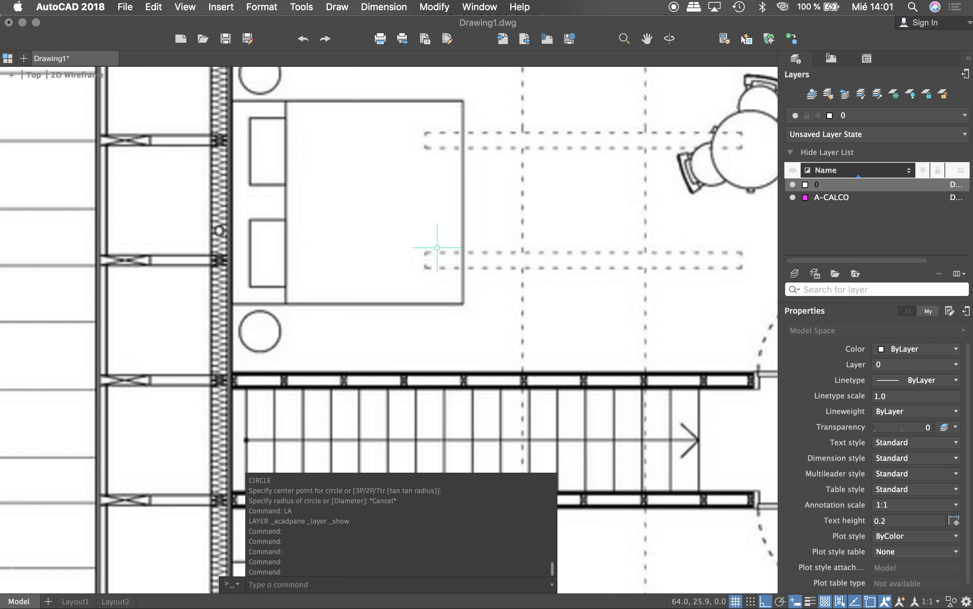
type("c")
key("Return")
left_click(462, 304)
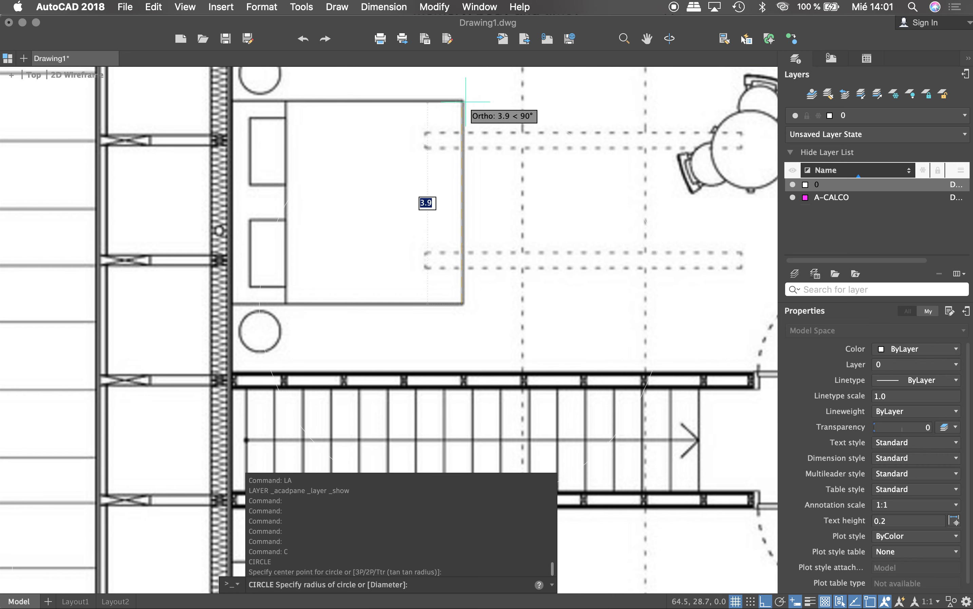
key("Escape")
left_click(844, 197)
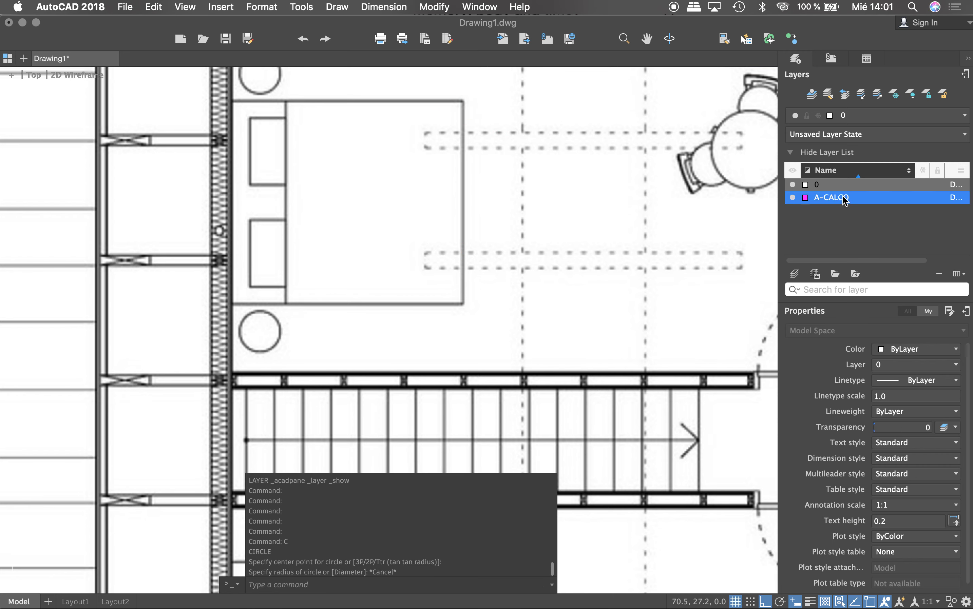
double_click(845, 198)
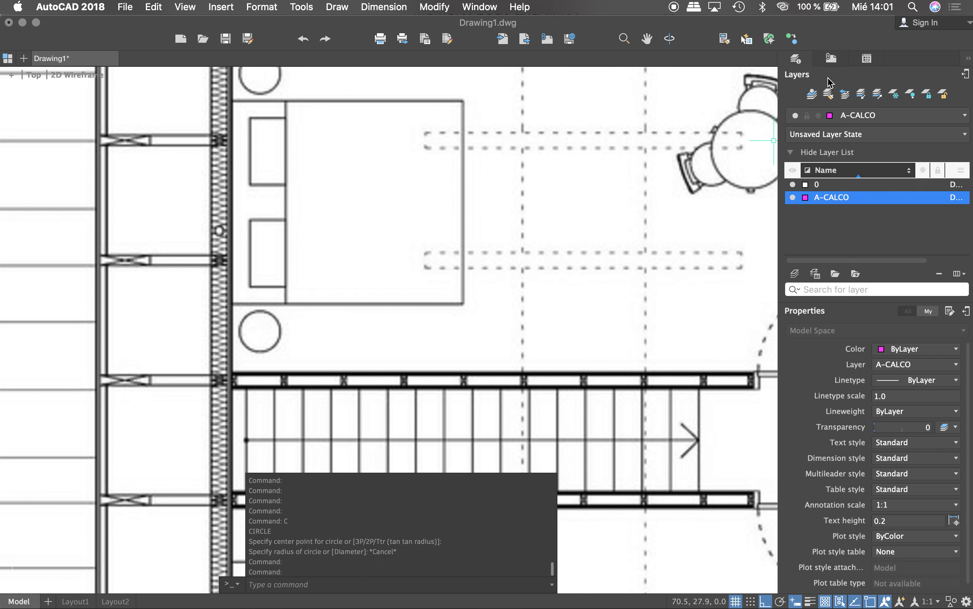
left_click(832, 59)
left_click(794, 60)
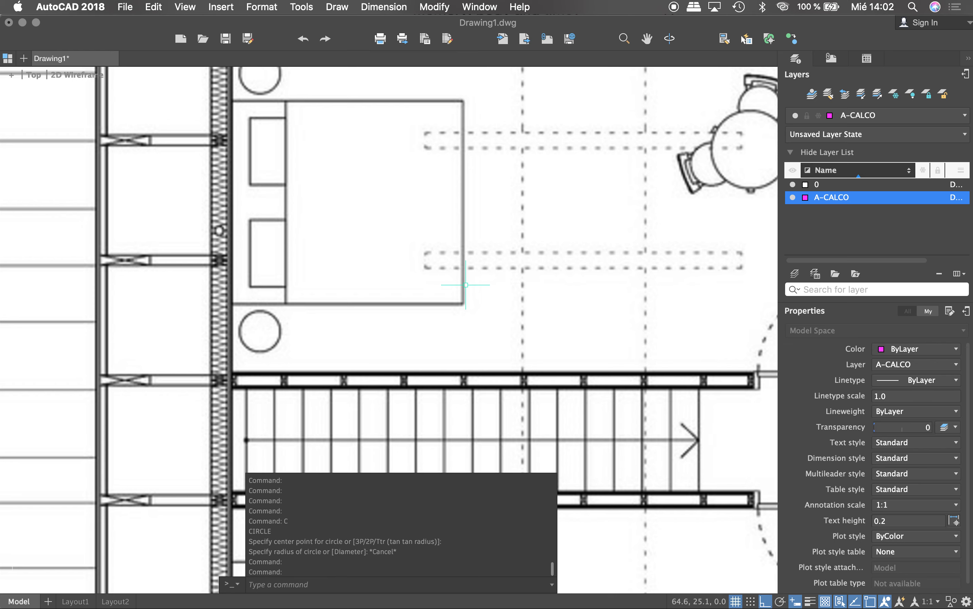
Open Application Preferences with OP after cancelling a mistaken PR command.
type("PR")
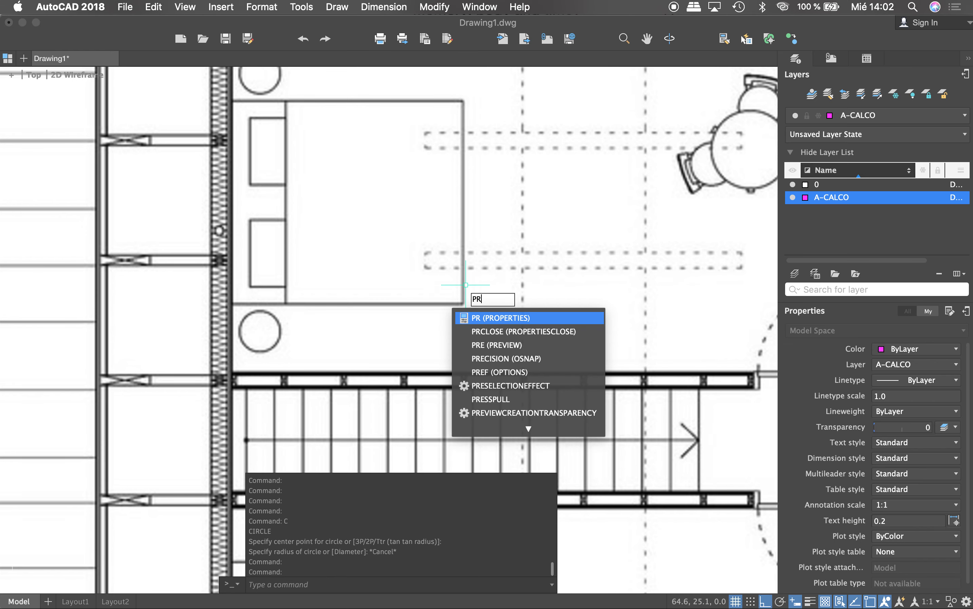
key("Return")
key("Escape")
key("Escape")
key("Escape")
type("OP")
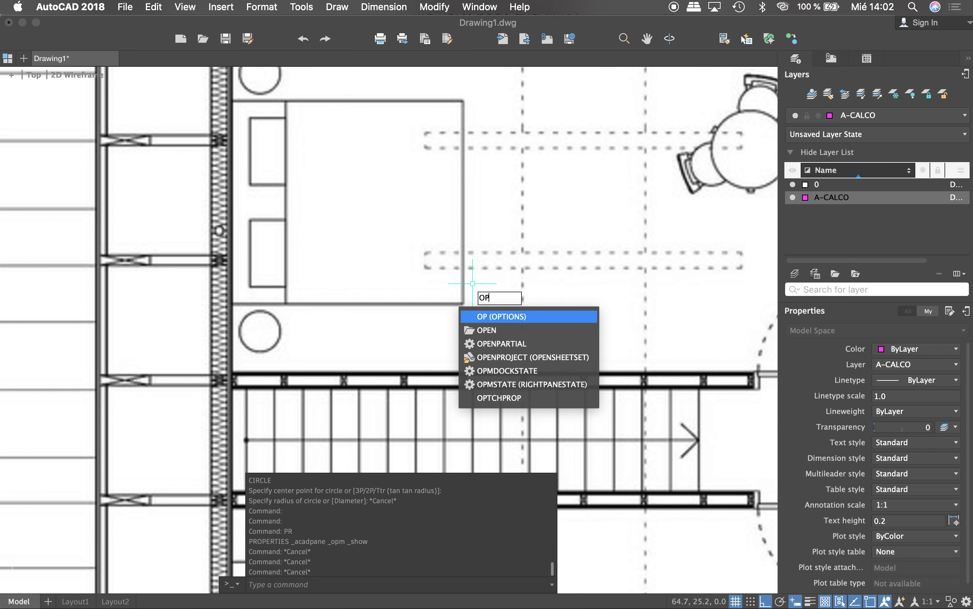
key("Return")
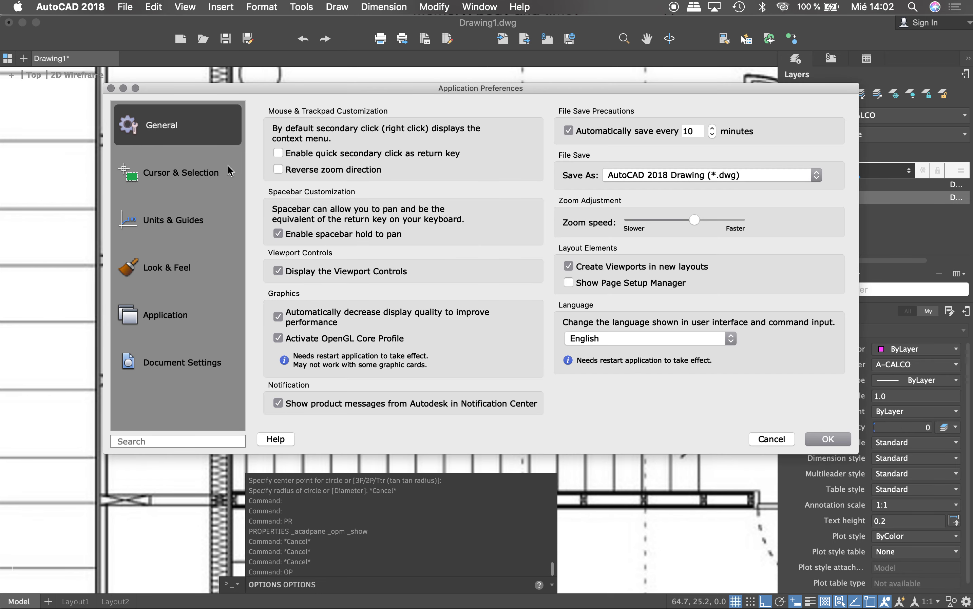
Set the crosshair colour to Lime under Cursor & Selection and apply with OK.
left_click(187, 181)
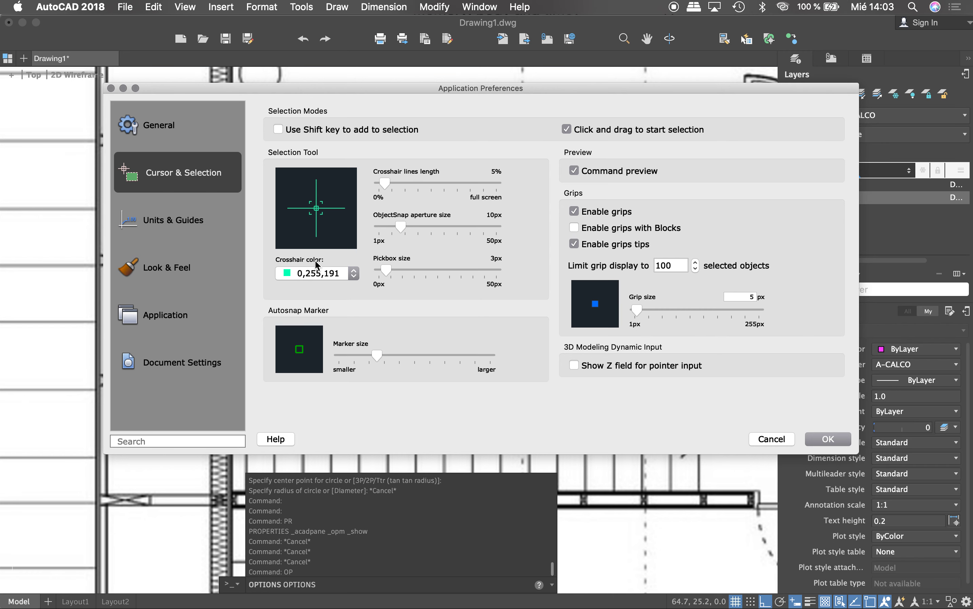
left_click(354, 277)
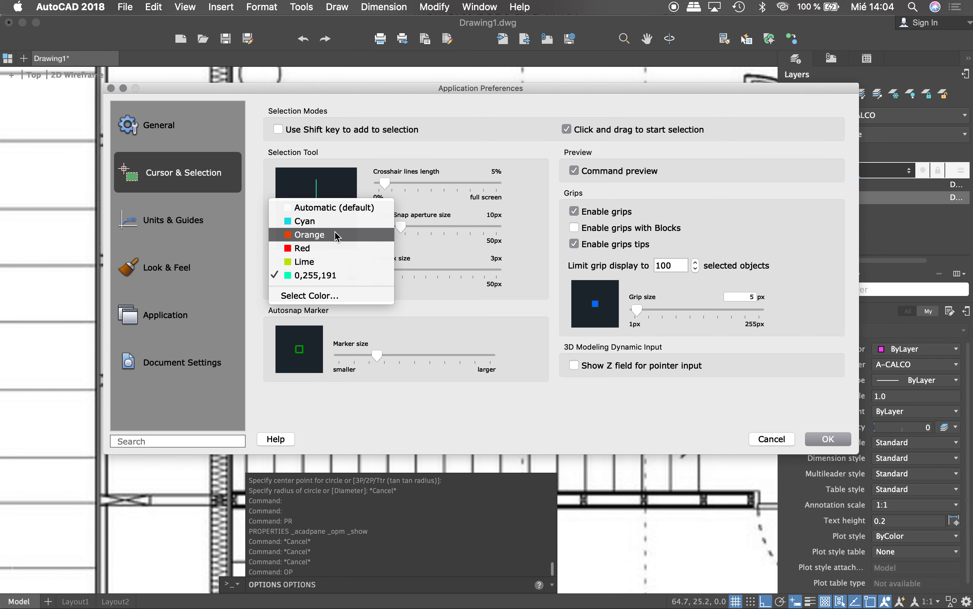
left_click(326, 263)
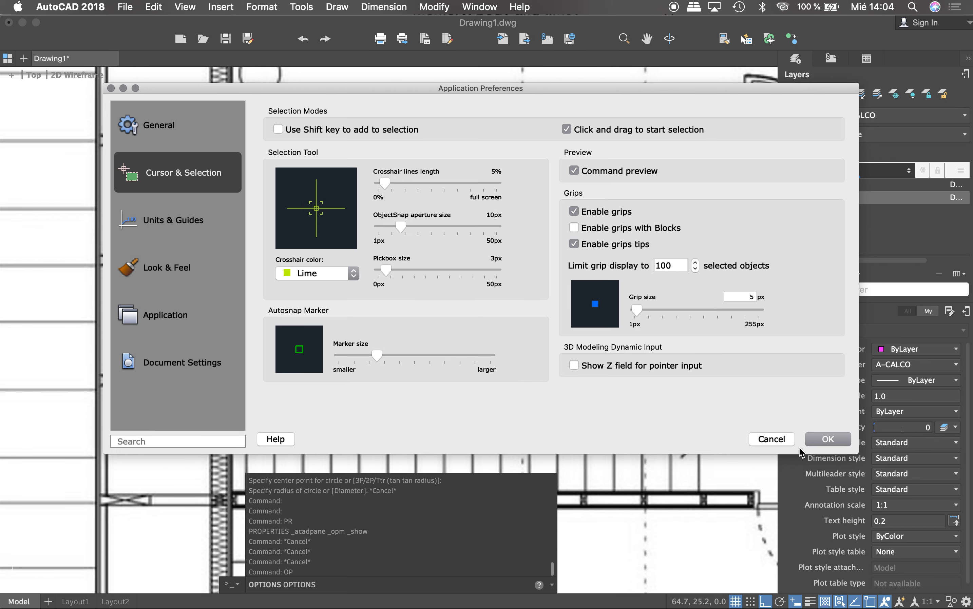
left_click(828, 440)
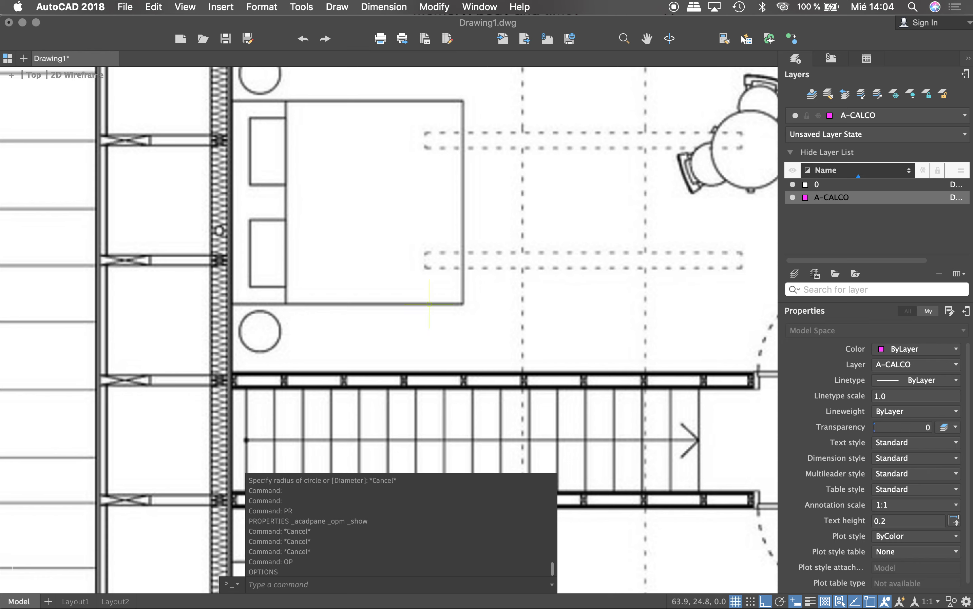
type("c")
key("Return")
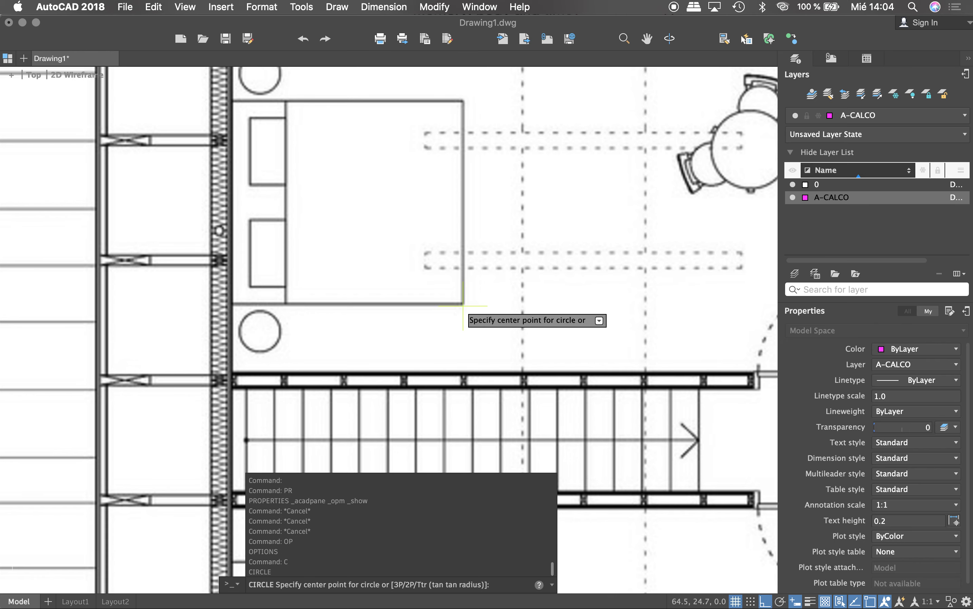
left_click(462, 304)
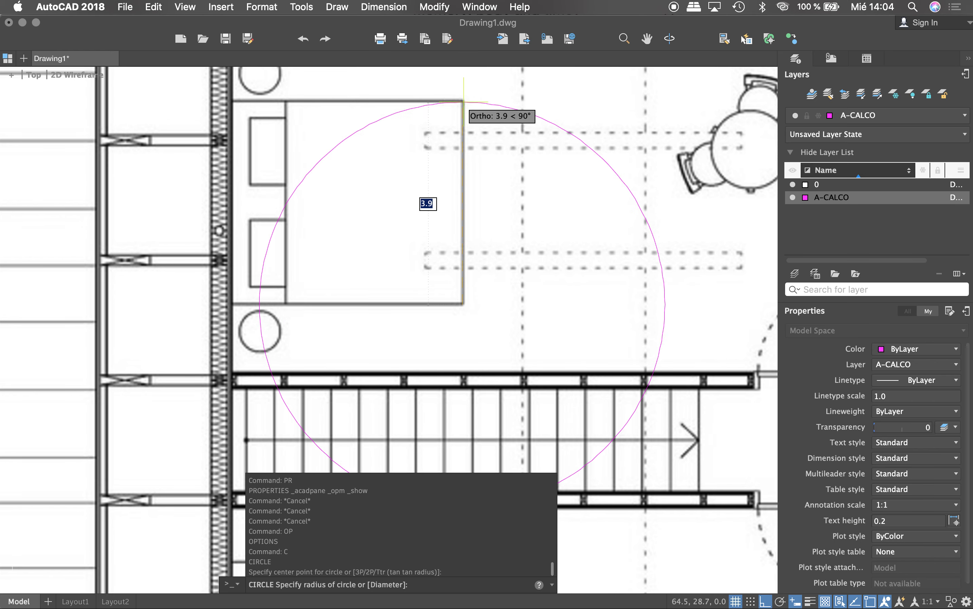
key("Escape")
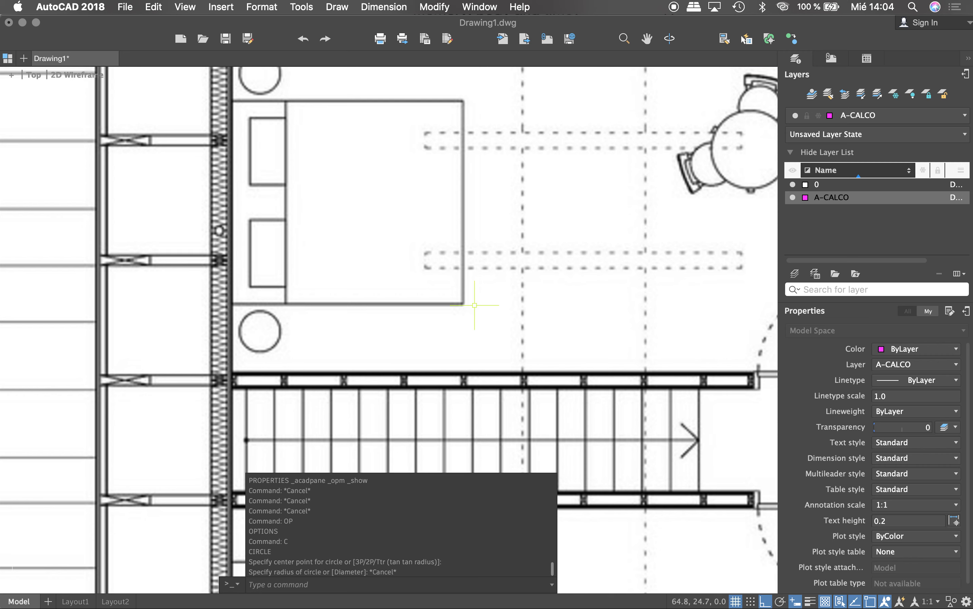
scroll(475, 305, "down", 5)
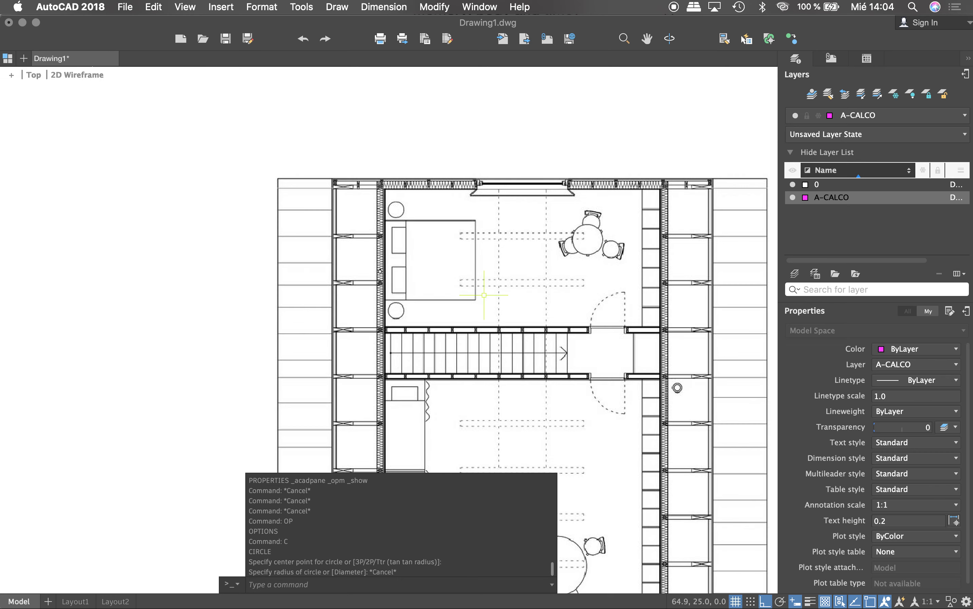
Zoom out and in to show the lower parts of both floor plans side by side.
scroll(439, 219, "down", 4)
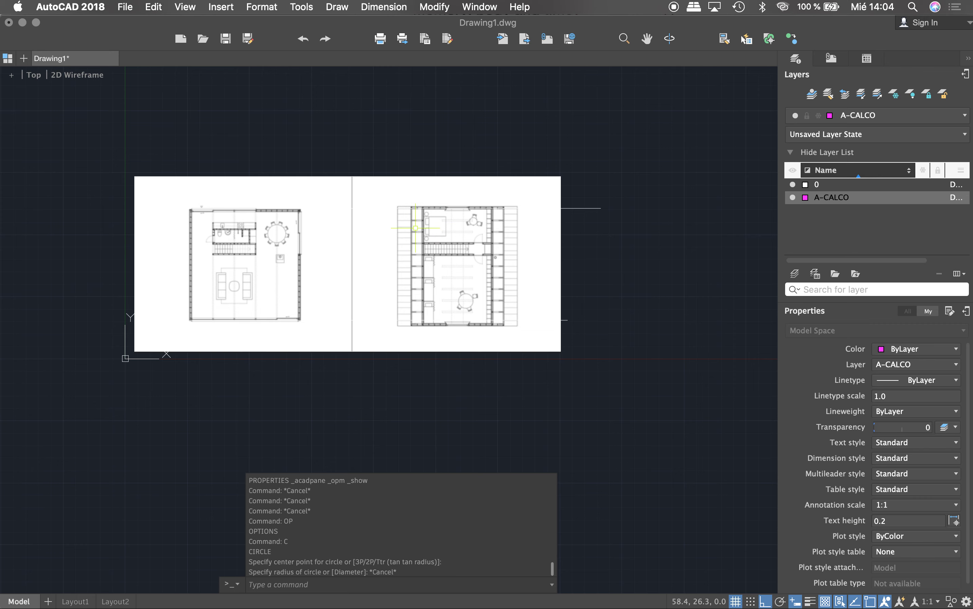
scroll(300, 322, "up", 4)
scroll(278, 318, "up", 4)
scroll(266, 314, "down", 3)
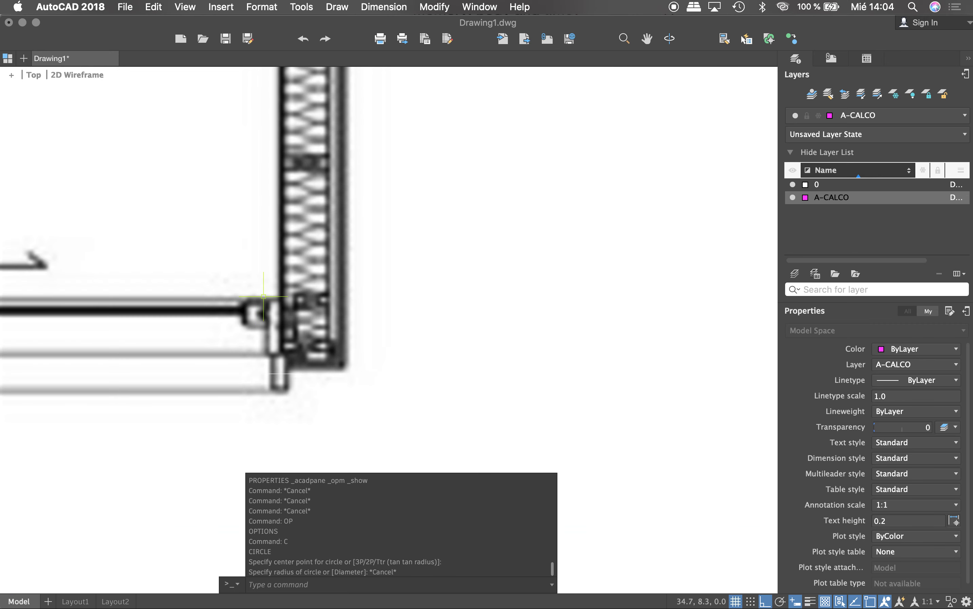
scroll(391, 219, "down", 3)
scroll(362, 238, "down", 2)
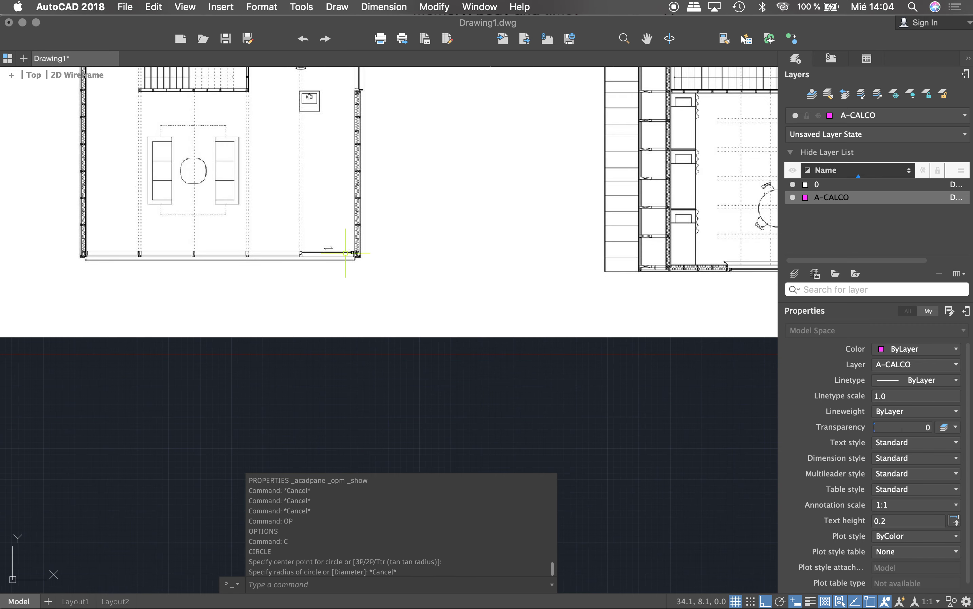
scroll(346, 253, "down", 3)
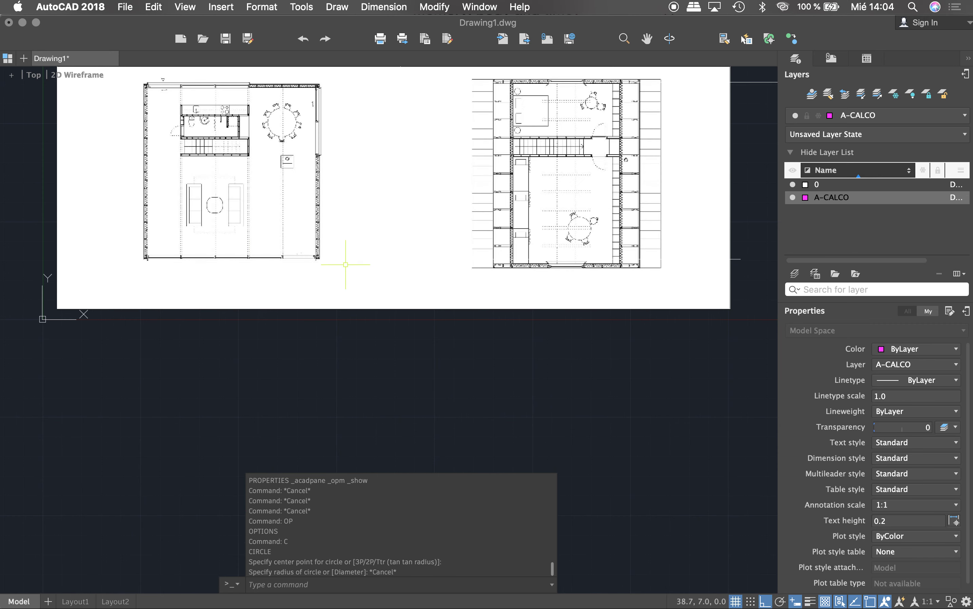
scroll(433, 255, "up", 2)
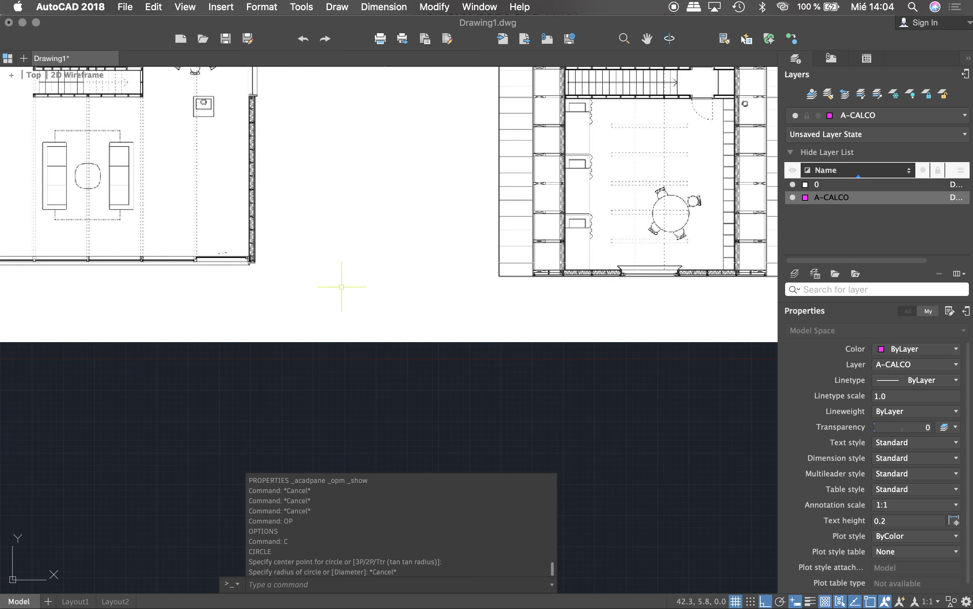
scroll(258, 217, "up", 5)
Draw a horizontal polyline from the left plan's wall corner across to the right plan.
type("PL")
key("Return")
left_click(216, 158)
scroll(216, 158, "down", 3)
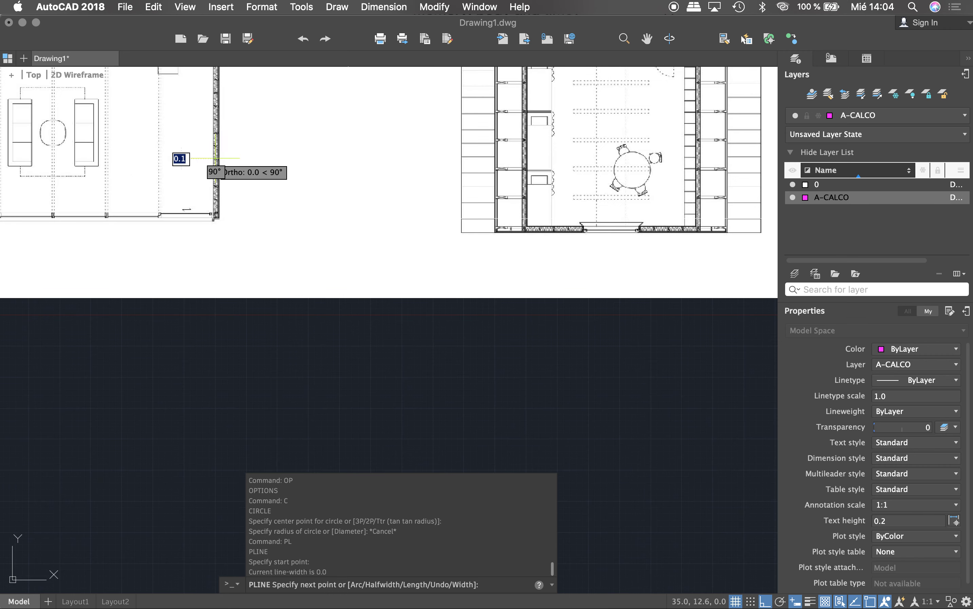
left_click(571, 159)
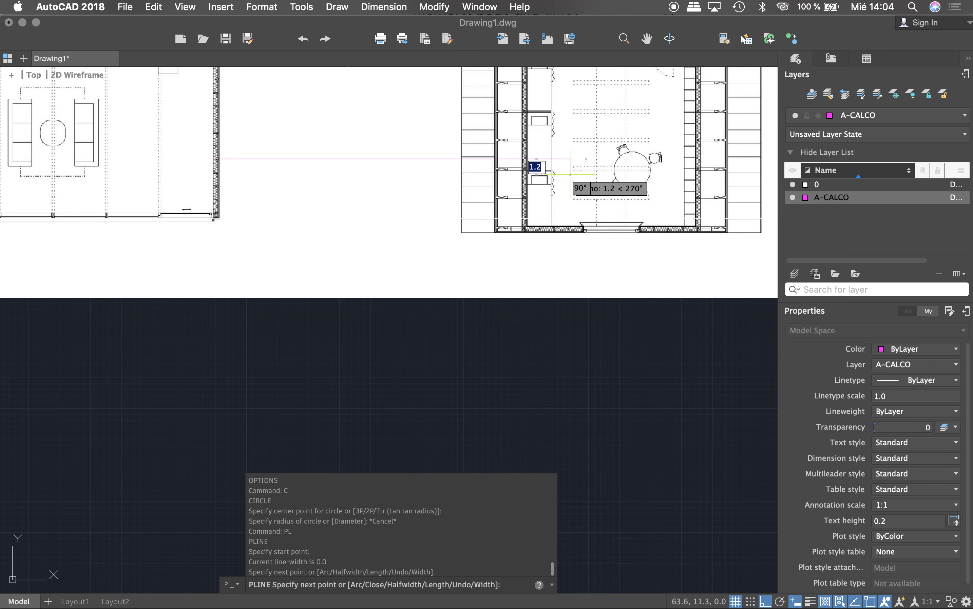
key("Escape")
Move the right floor-plan image from a wall base point to its aligned position.
left_click(516, 287)
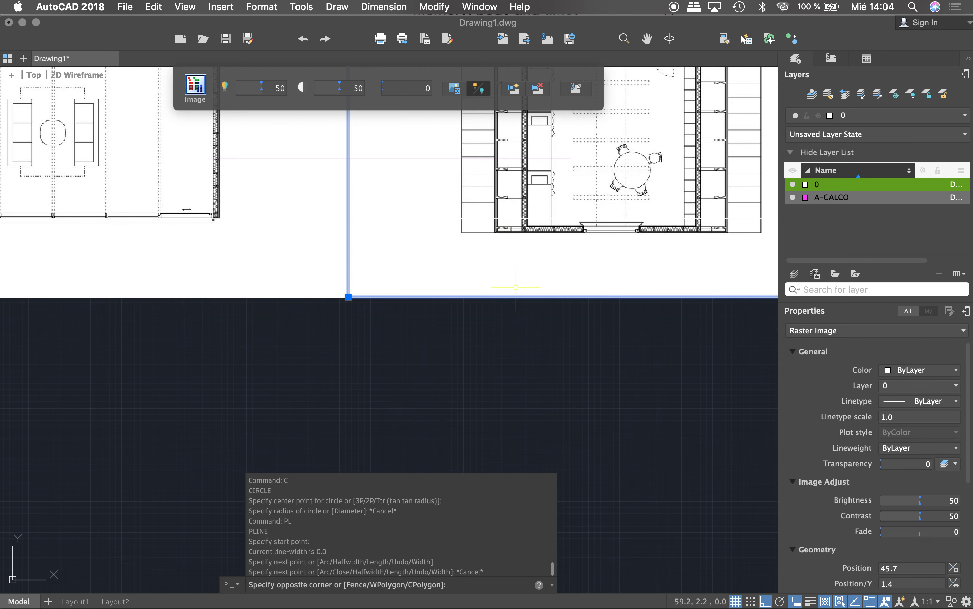
type("M")
key("Return")
scroll(504, 177, "up", 5)
scroll(504, 166, "up", 3)
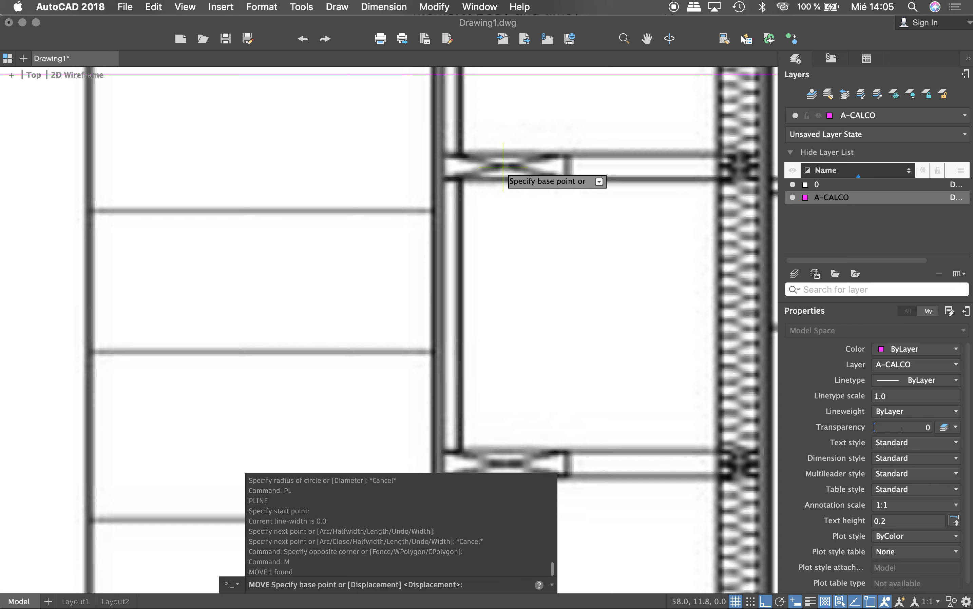
left_click(503, 165)
scroll(503, 166, "down", 2)
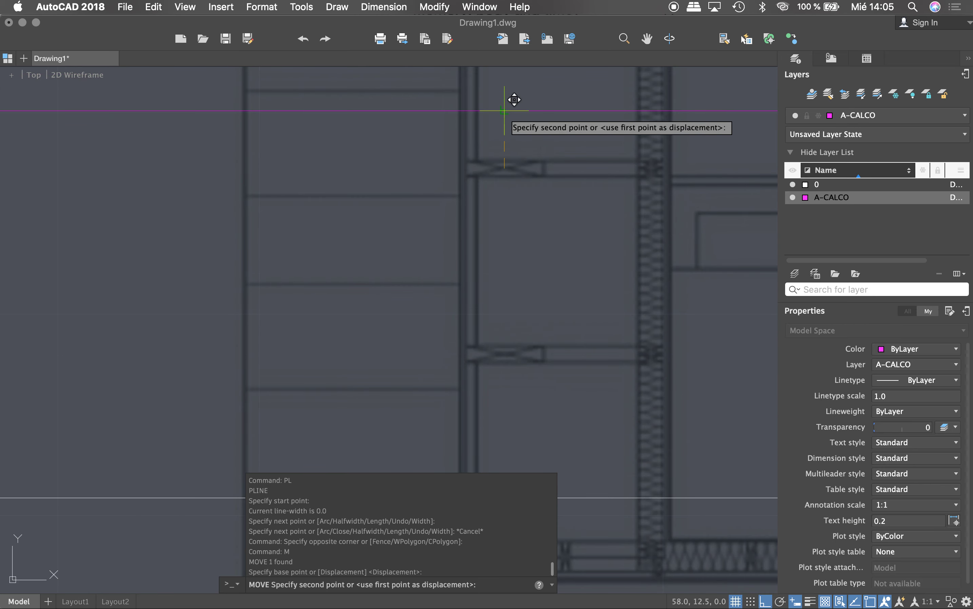
left_click(504, 111)
scroll(519, 162, "down", 5)
Draw a magenta polyline from the right plan's wall across to the left plan's wall.
key("Escape")
type("PL")
key("Return")
scroll(521, 192, "up", 5)
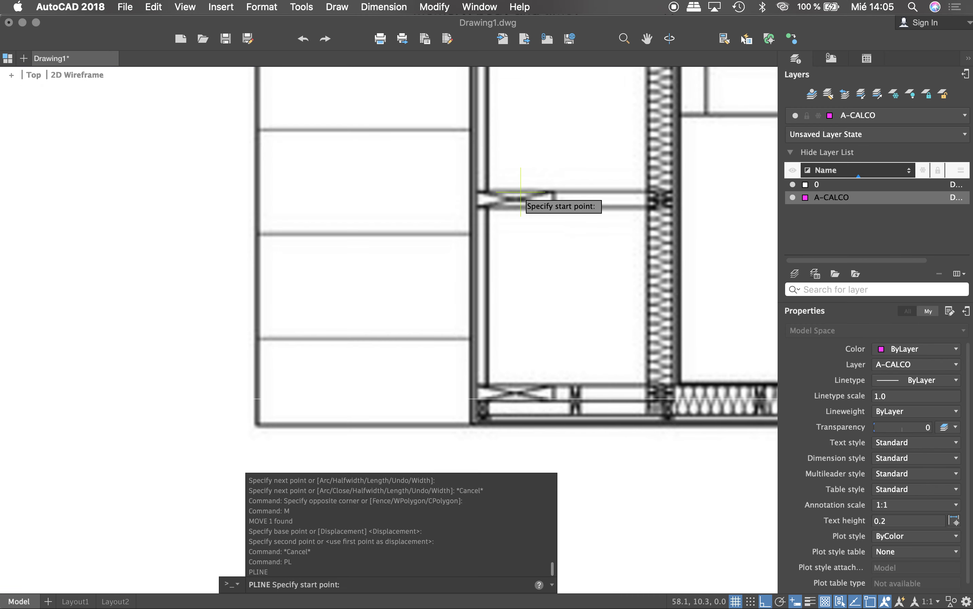
left_click(520, 191)
scroll(518, 197, "down", 5)
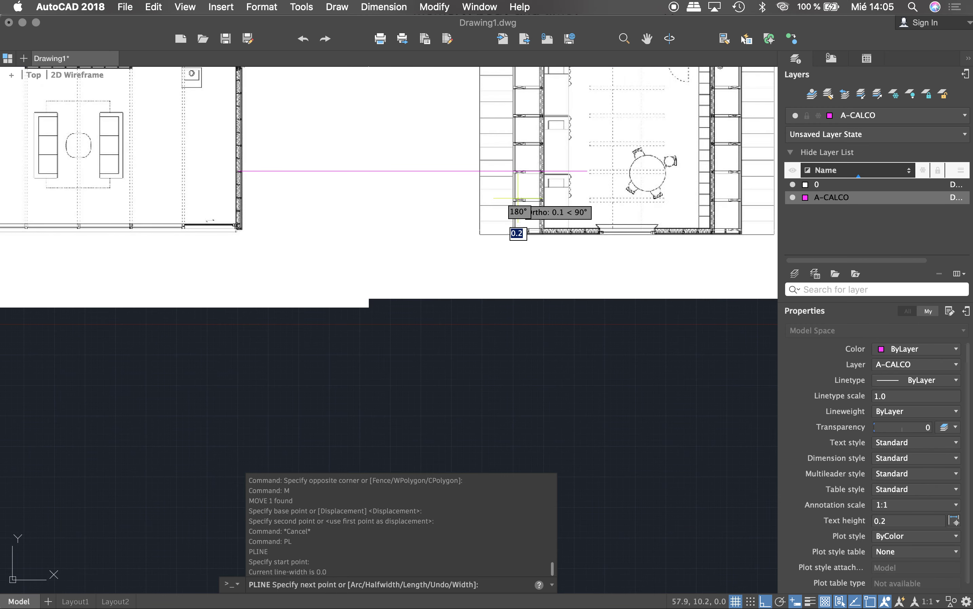
left_click(211, 199)
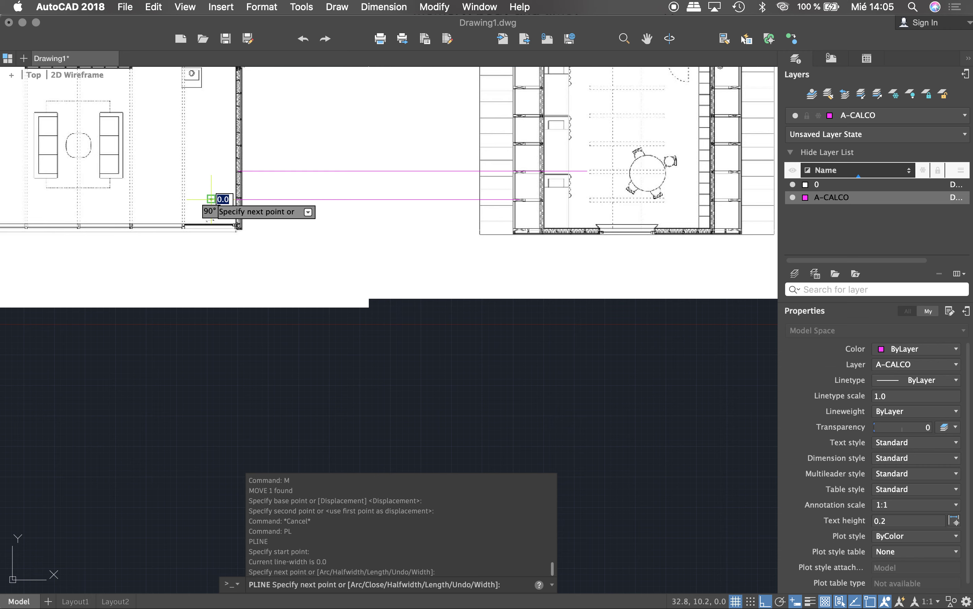
scroll(211, 199, "up", 4)
key("Escape")
scroll(358, 173, "down", 2)
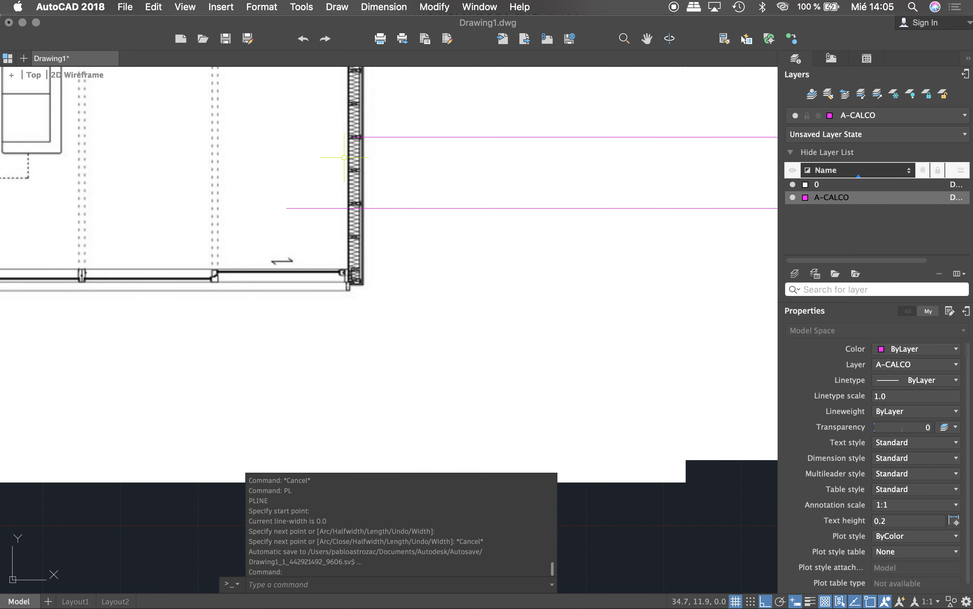
scroll(347, 151, "down", 2)
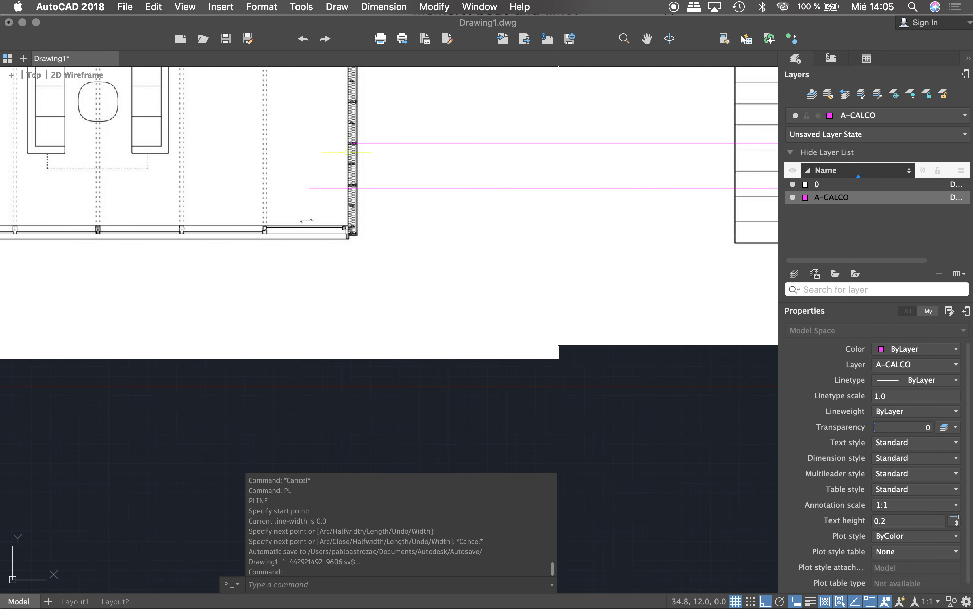
scroll(347, 152, "down", 1)
scroll(522, 162, "down", 1)
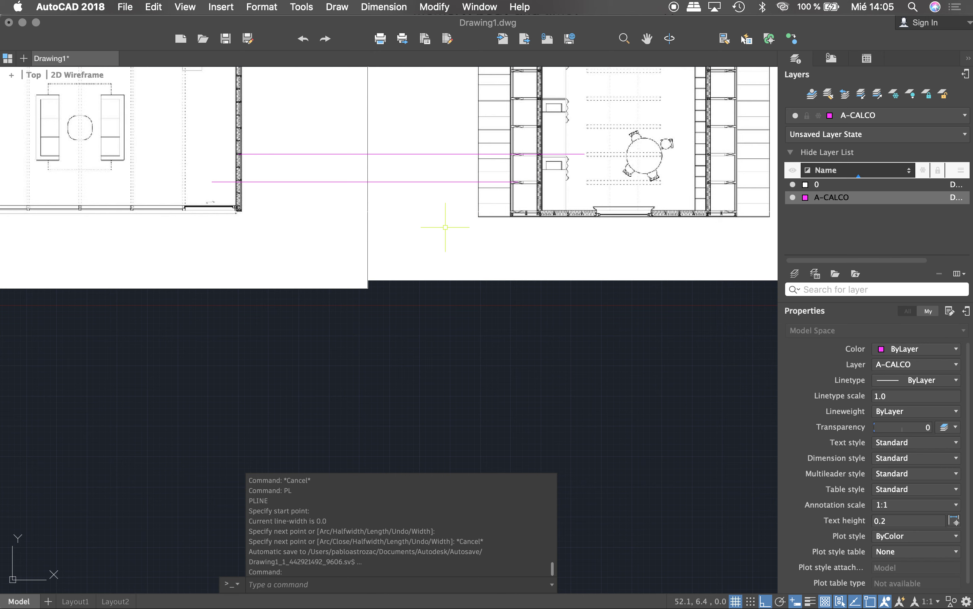
scroll(445, 227, "down", 1)
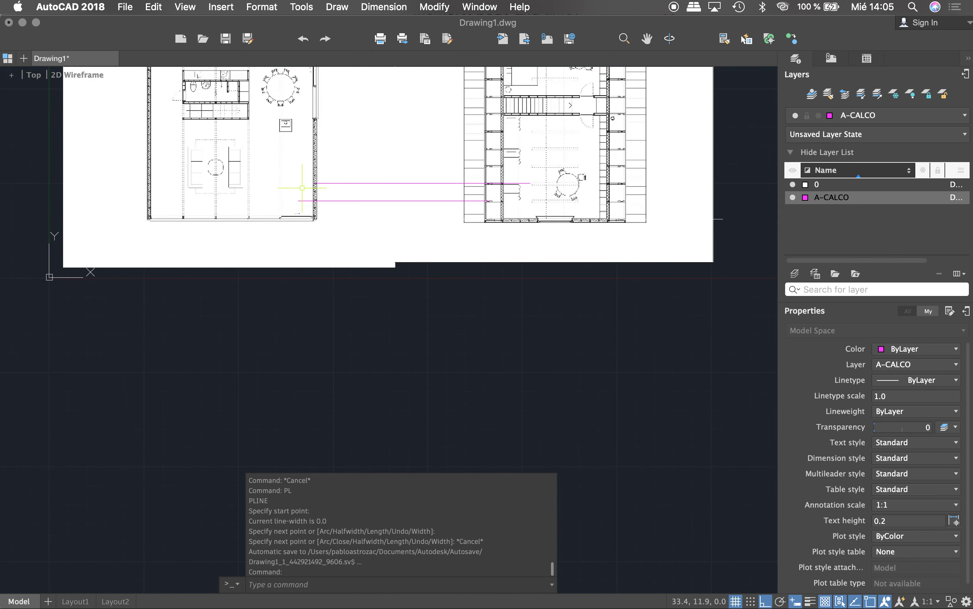
Zoom to the left plan's right wall and draw a short polyline left of it.
scroll(341, 246, "down", 1)
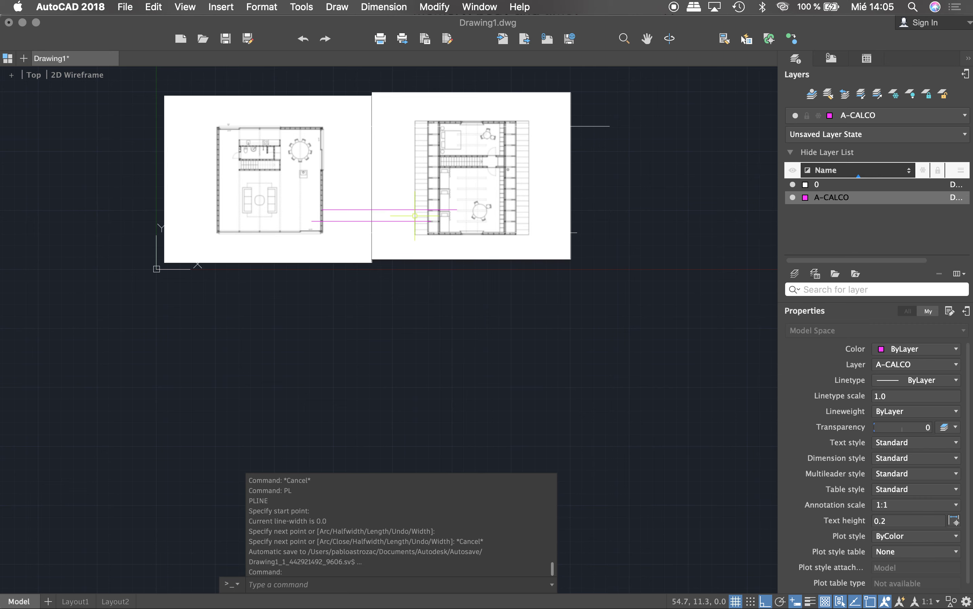
scroll(445, 139, "up", 3)
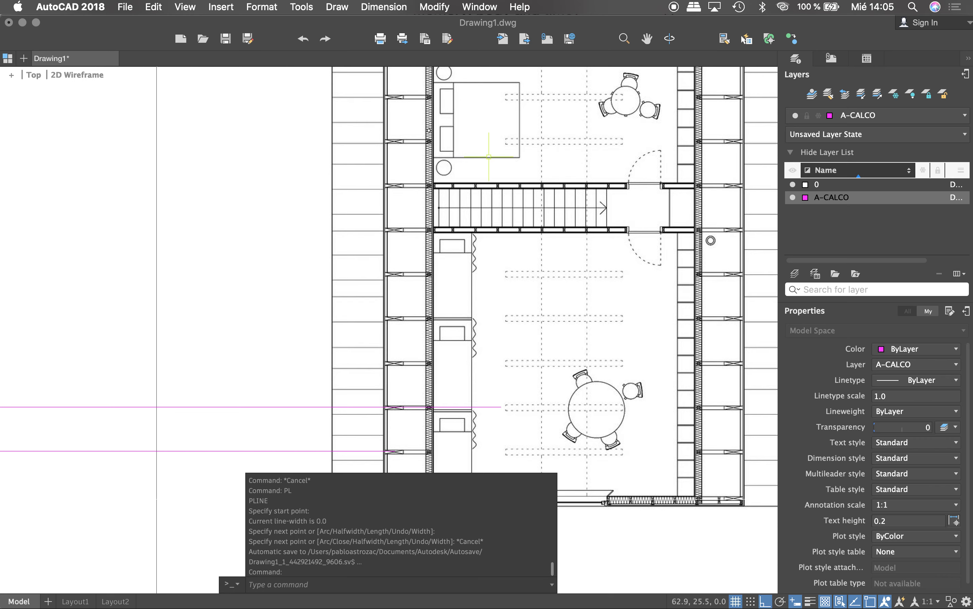
scroll(487, 156, "down", 5)
key("Escape")
scroll(224, 274, "up", 3)
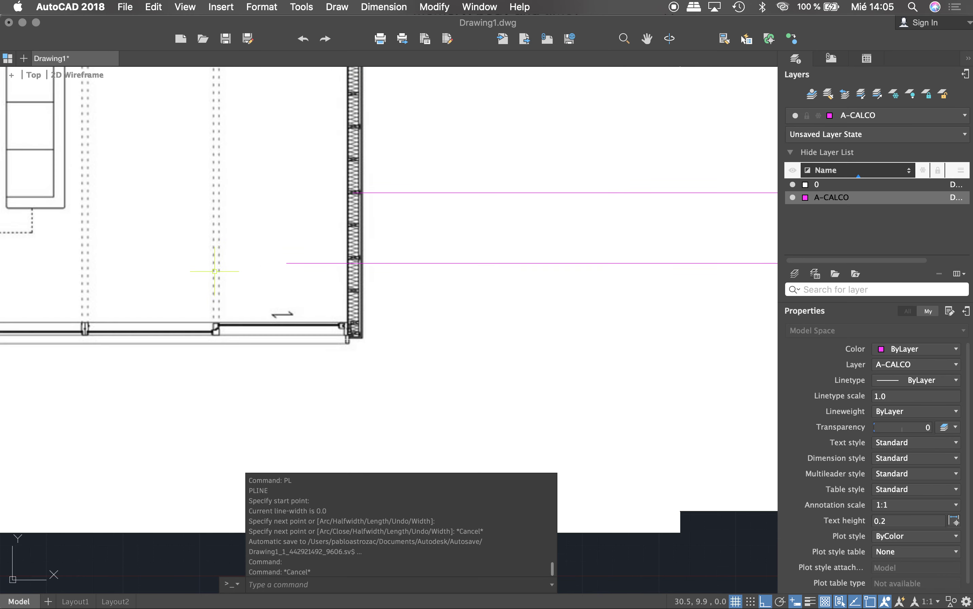
scroll(334, 262, "up", 3)
scroll(375, 253, "up", 2)
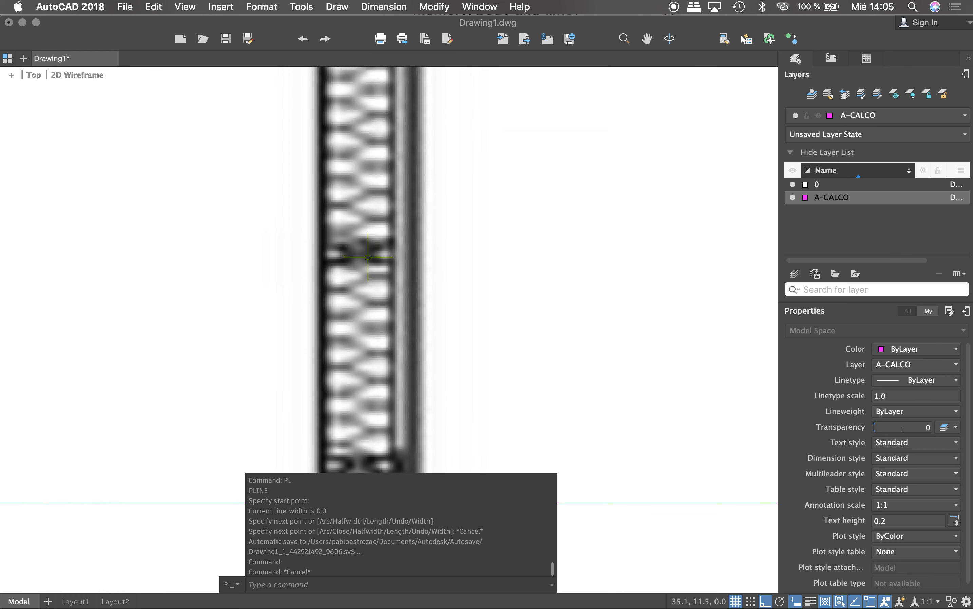
type("PL")
key("Return")
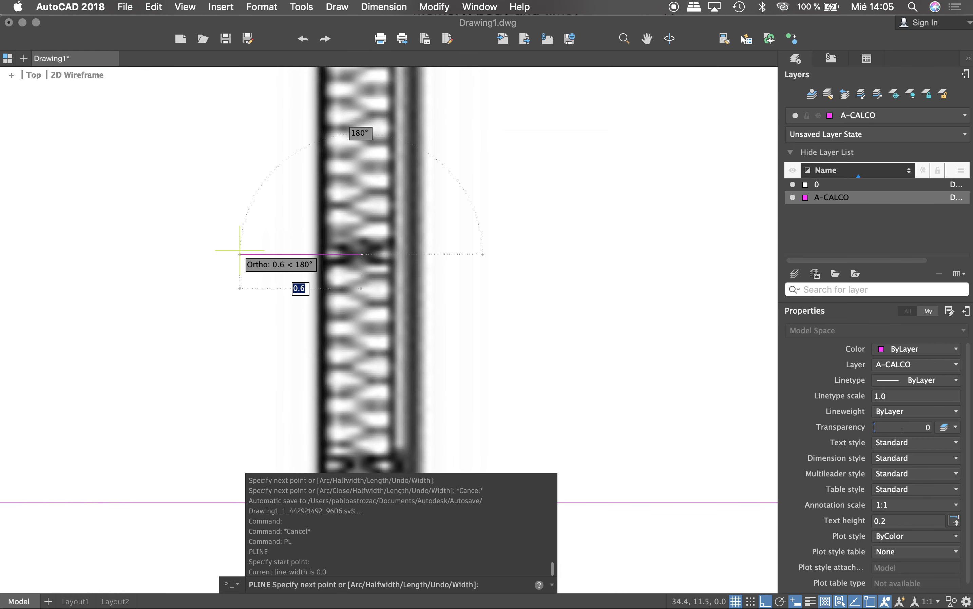
left_click(240, 254)
key("Escape")
Grip-stretch the short line's right endpoint so it crosses the wall.
left_click(330, 254)
left_click(361, 255)
left_click(453, 254)
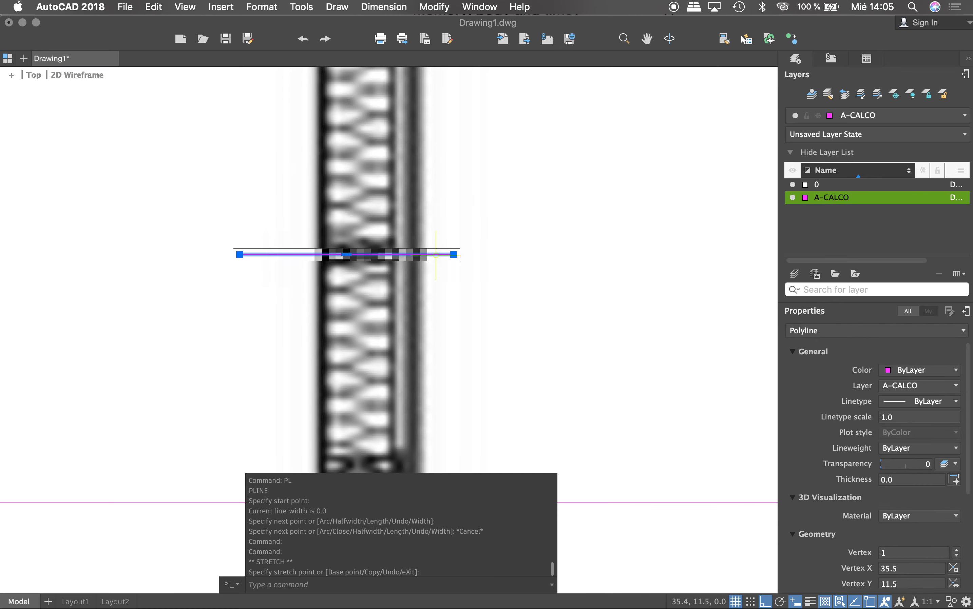
scroll(306, 242, "down", 3)
scroll(304, 238, "down", 3)
scroll(301, 237, "down", 3)
key("Escape")
key("Escape")
key("Escape")
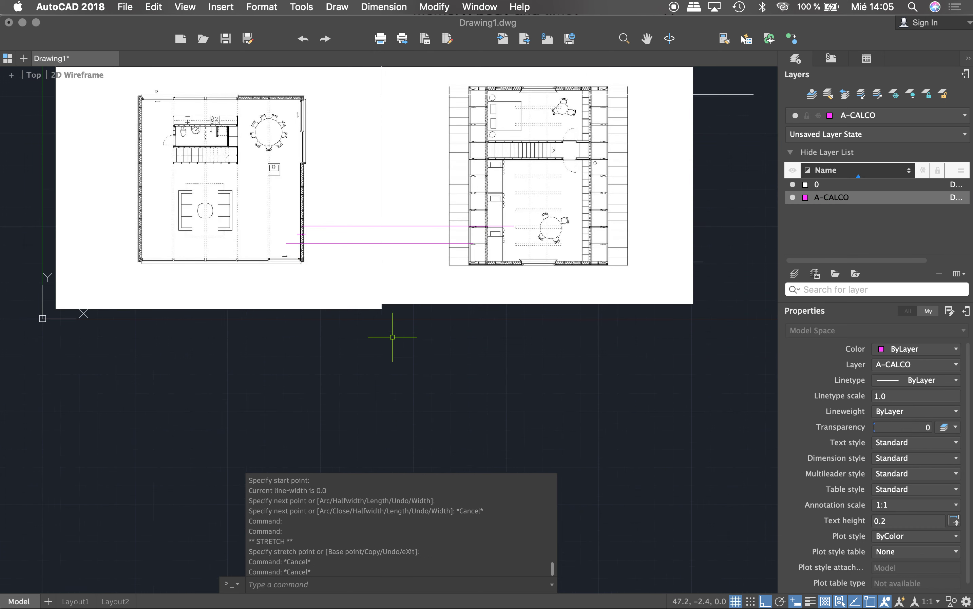
scroll(363, 280, "up", 5)
scroll(358, 288, "up", 5)
type("REC")
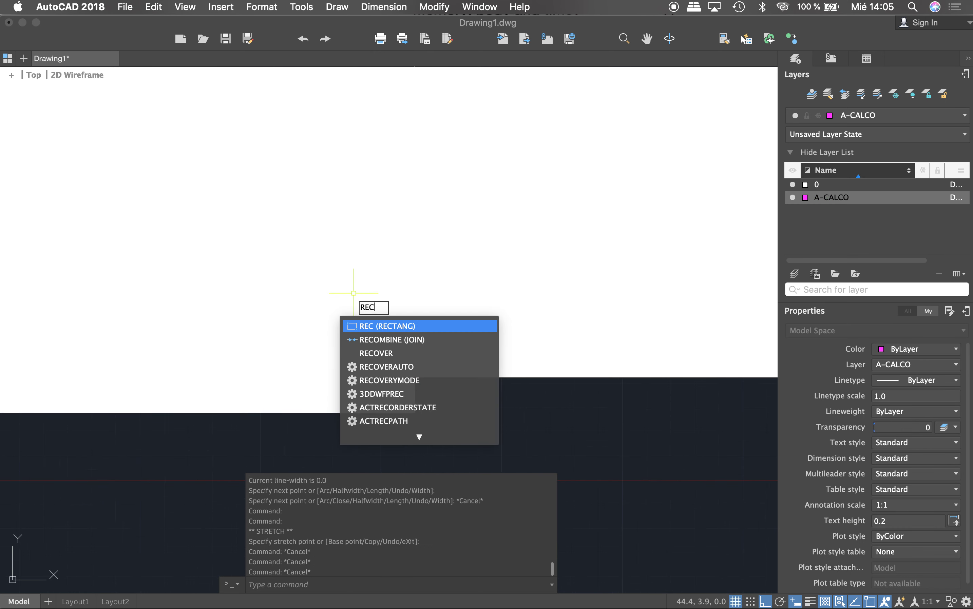
key("Return")
left_click(314, 261)
left_click(351, 278)
type("PL")
key("Return")
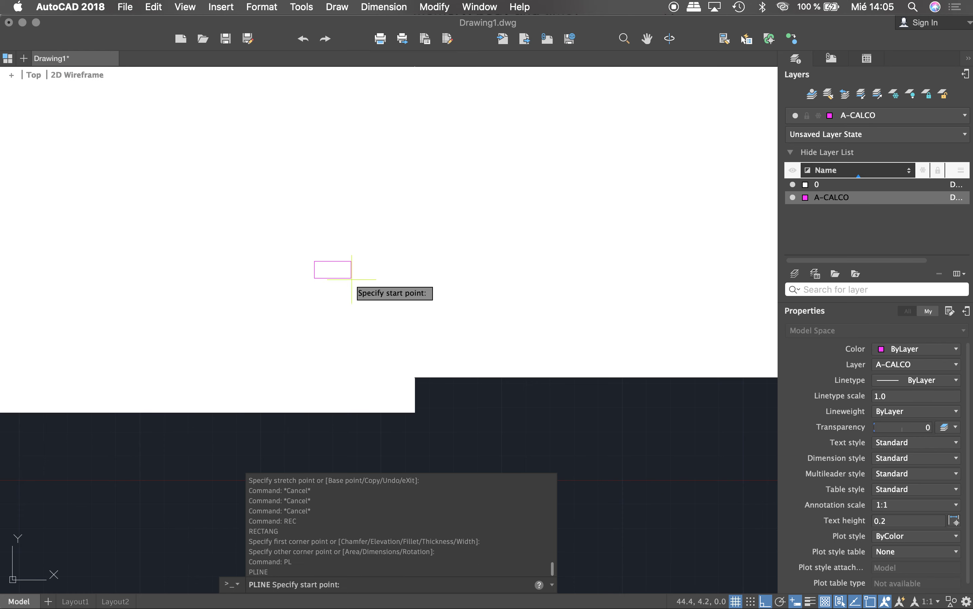
left_click(351, 279)
left_click(321, 265)
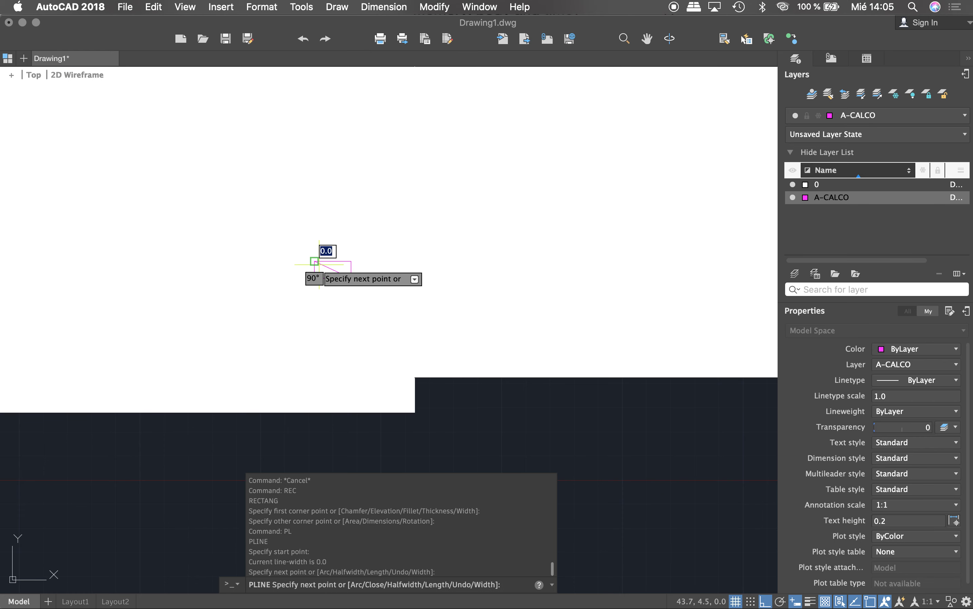
key("Return")
key("Return")
left_click(349, 261)
left_click(314, 278)
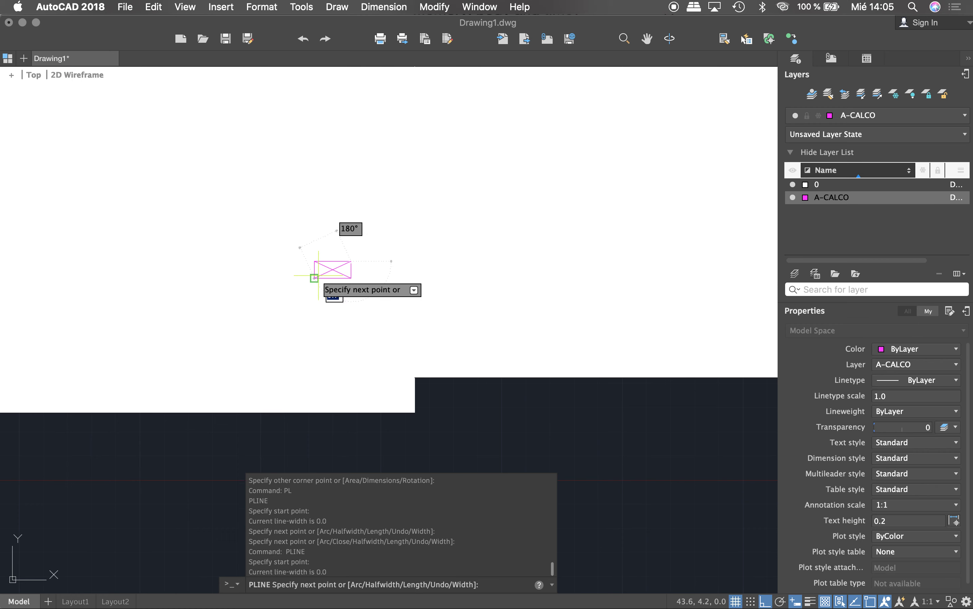
key("Escape")
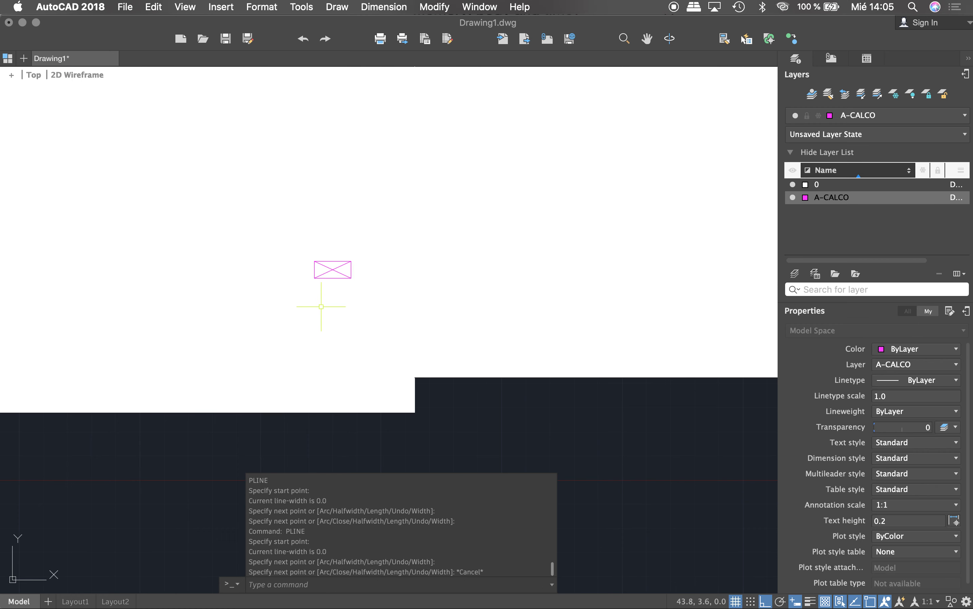
scroll(321, 306, "down", 4)
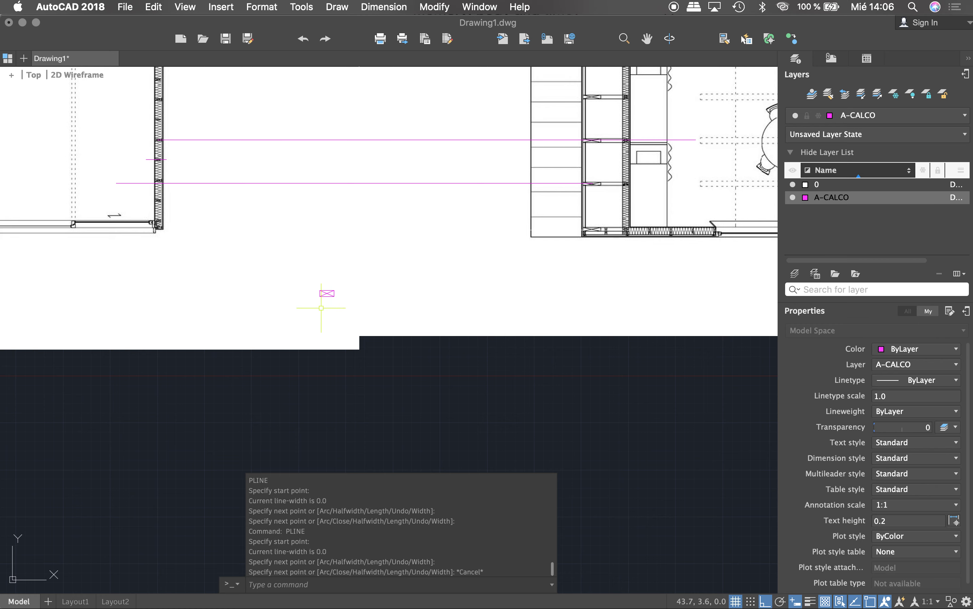
scroll(320, 303, "up", 3)
left_click(310, 275)
left_click(342, 294)
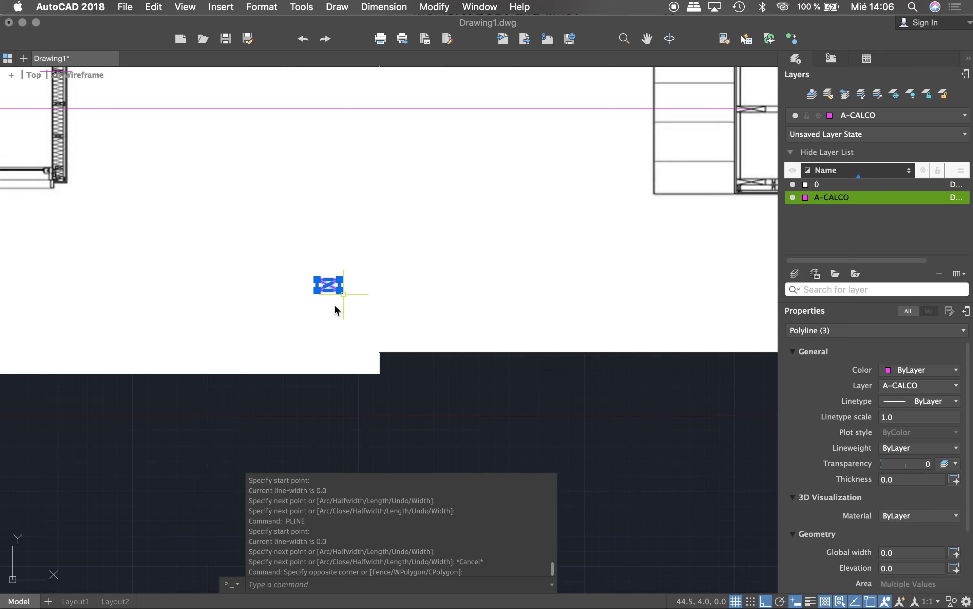
type("e")
key("Return")
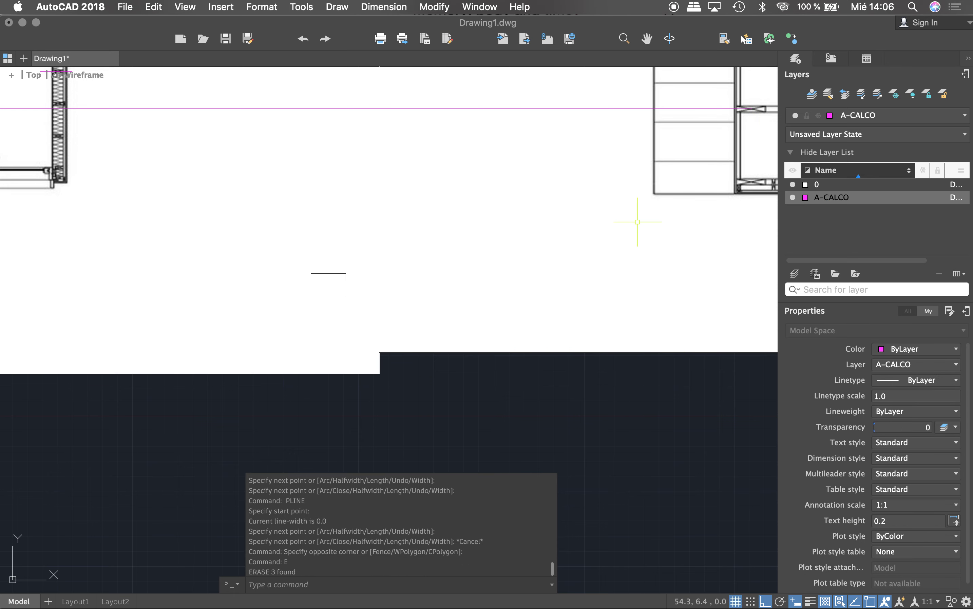
scroll(639, 217, "down", 2)
scroll(353, 113, "up", 5)
scroll(380, 211, "down", 2)
scroll(286, 167, "down", 2)
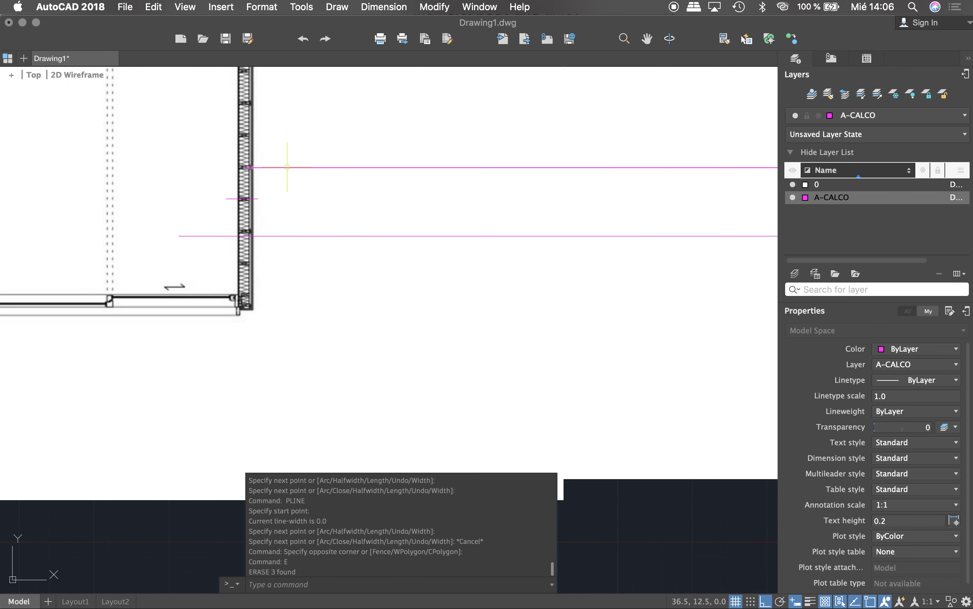
scroll(286, 166, "up", 6)
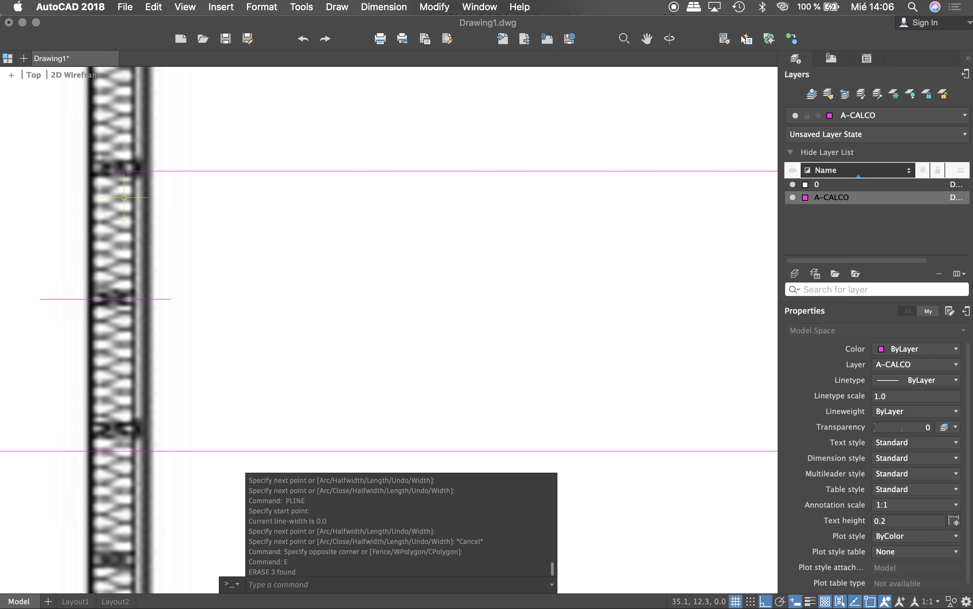
scroll(316, 164, "down", 3)
left_click(341, 153)
Erase both long magenta reference lines with E.
left_click(315, 317)
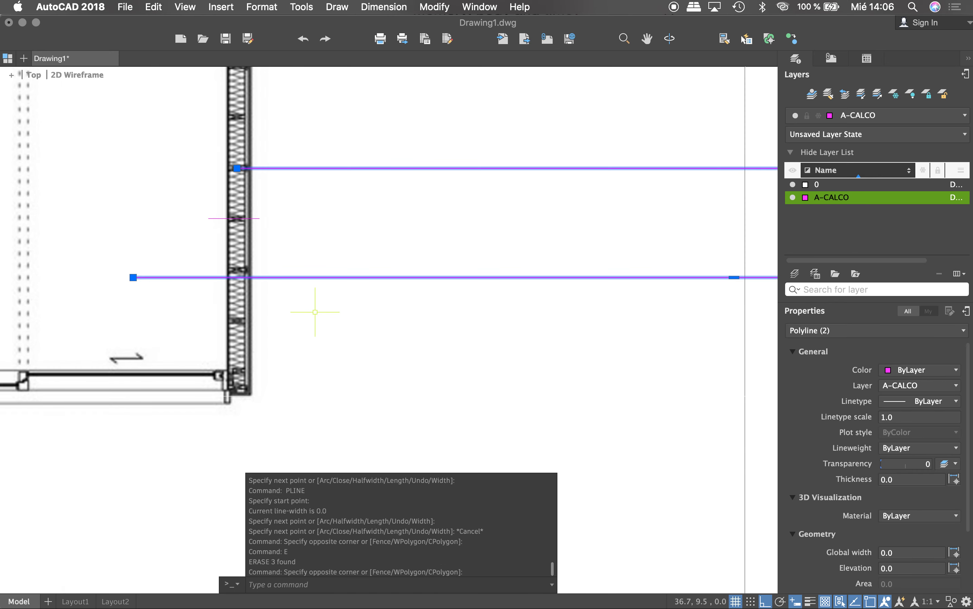
type("e")
key("Return")
Abandon a new polyline and select the magenta tick crossing the wall.
scroll(235, 217, "up", 5)
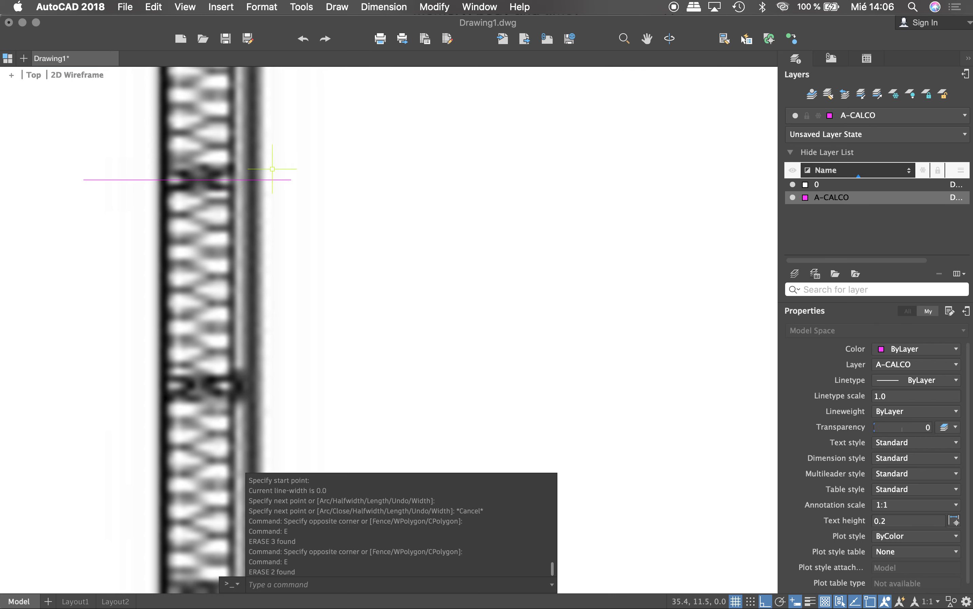
scroll(279, 171, "down", 5)
scroll(248, 242, "up", 5)
type("pl")
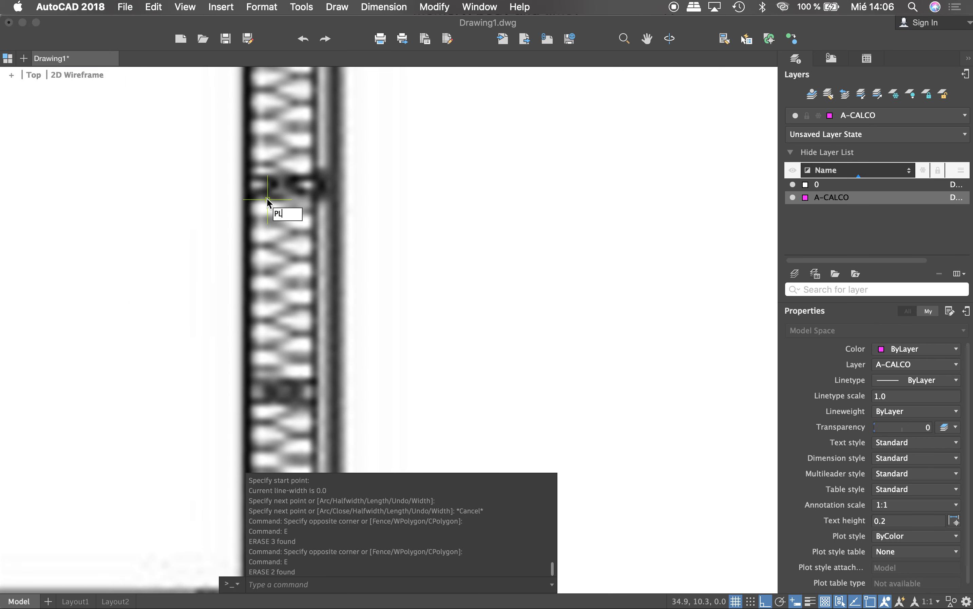
key("Return")
scroll(277, 184, "down", 3)
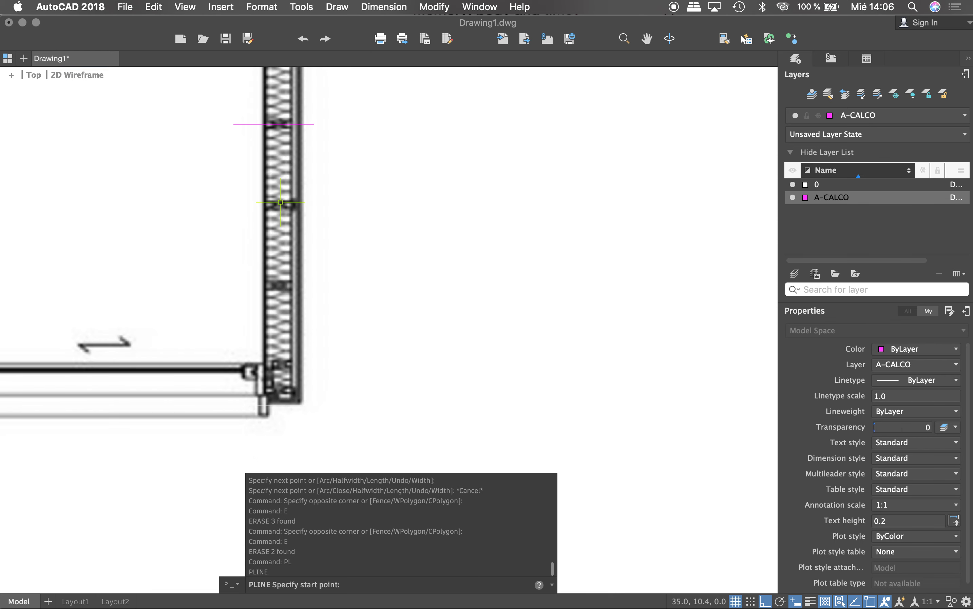
key("Escape")
left_click(302, 124)
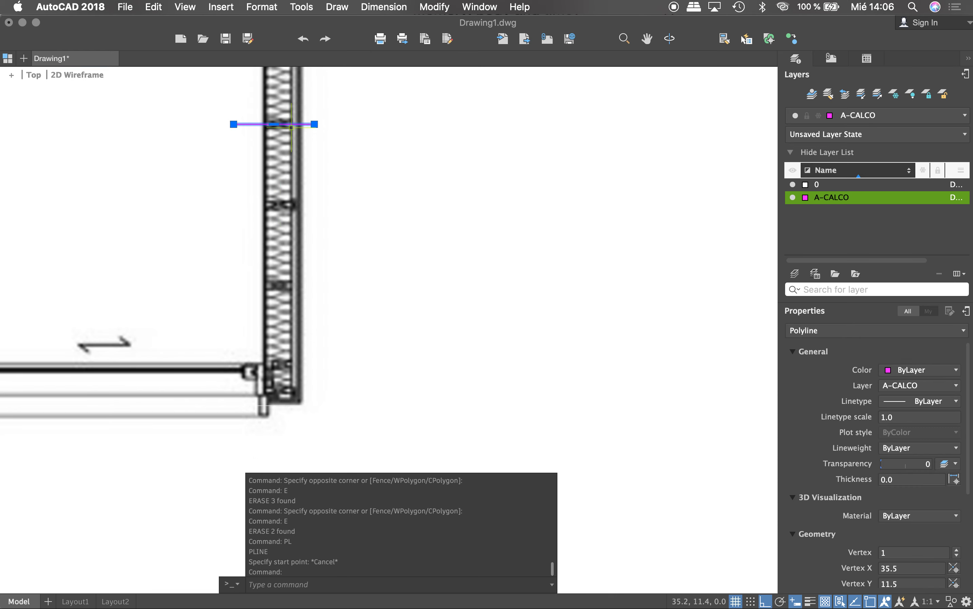
scroll(297, 129, "up", 3)
Copy the magenta tick from its endpoint to a point lower down the same wall.
type("co")
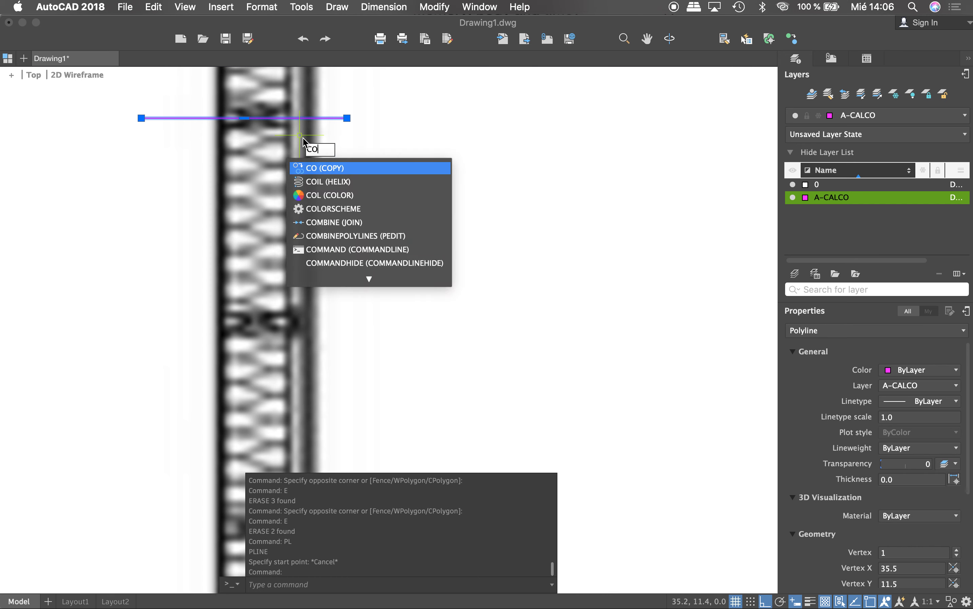
key("Return")
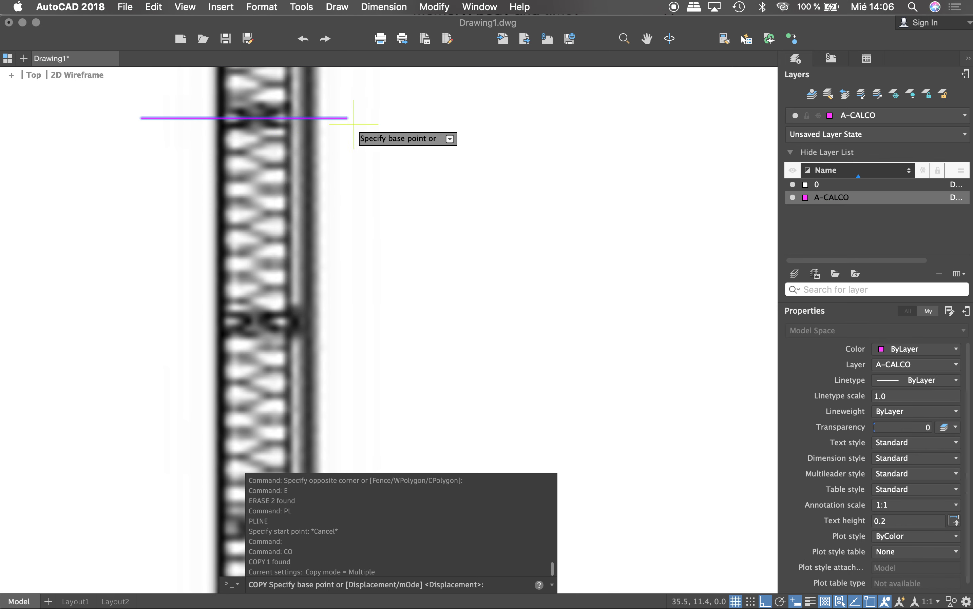
left_click(346, 117)
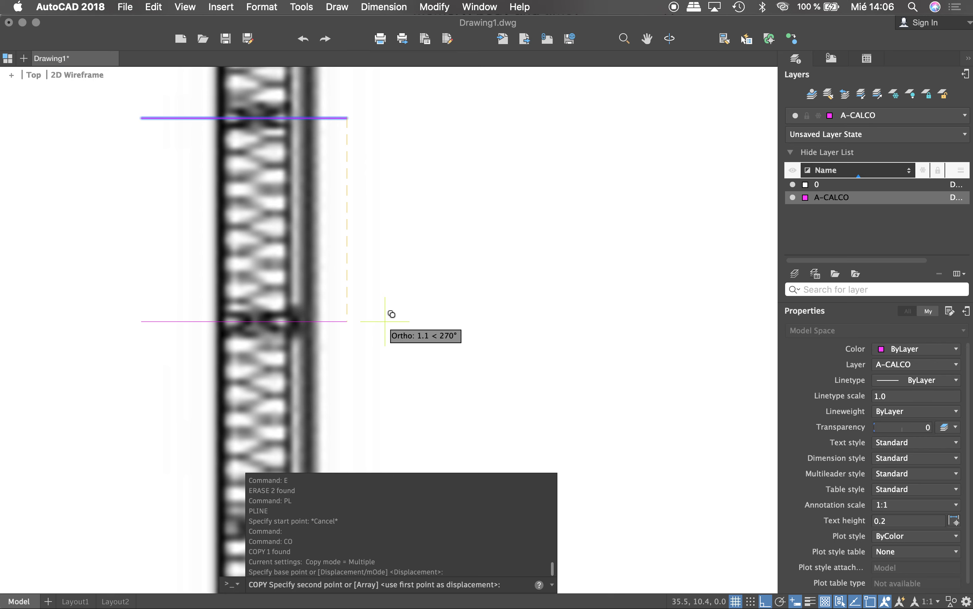
left_click(385, 321)
key("Escape")
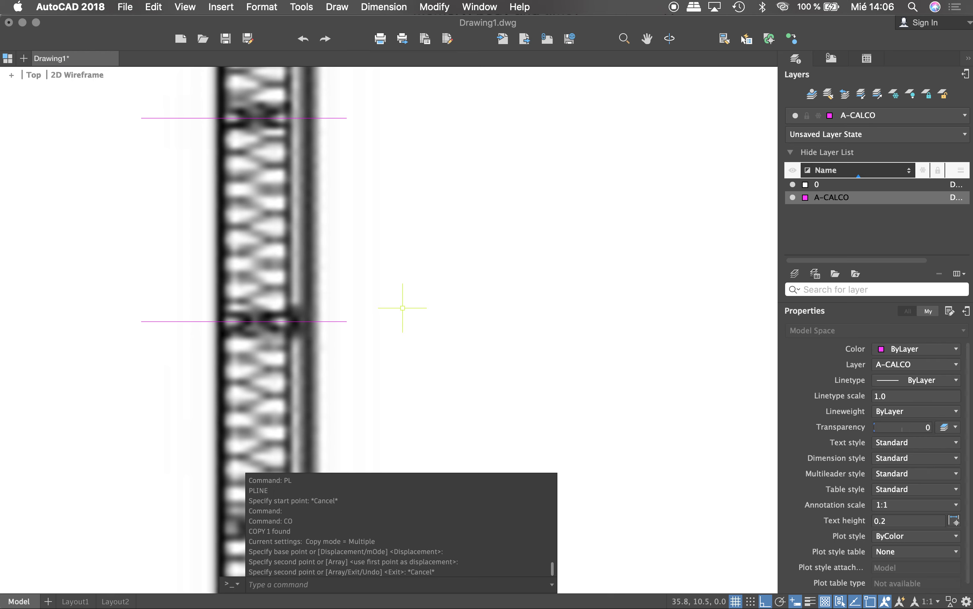
scroll(440, 283, "down", 5)
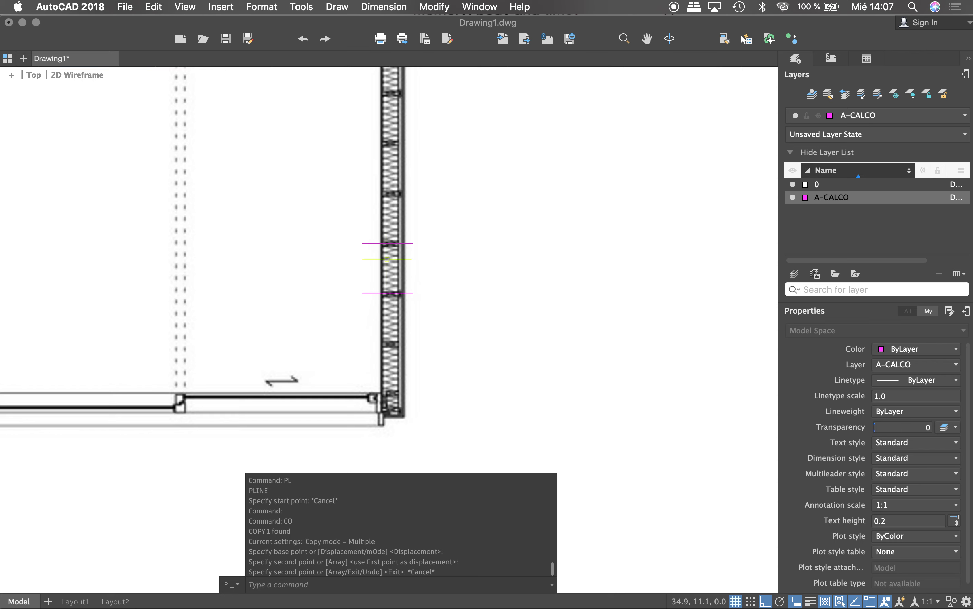
Try two selection windows around the plans, clearing each selection.
scroll(406, 279, "up", 1)
scroll(402, 278, "up", 3)
scroll(354, 233, "down", 5)
scroll(355, 234, "up", 4)
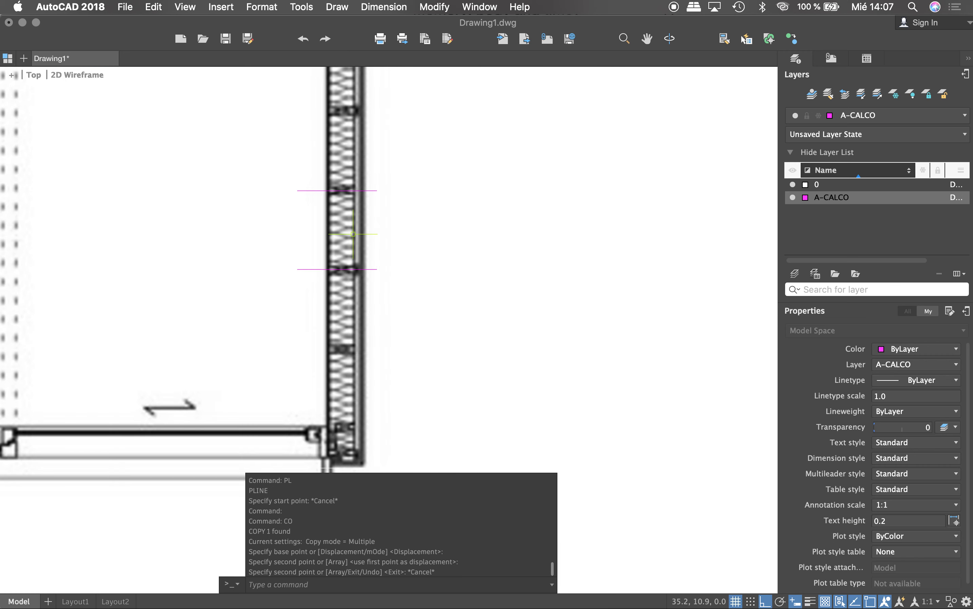
scroll(398, 163, "down", 5)
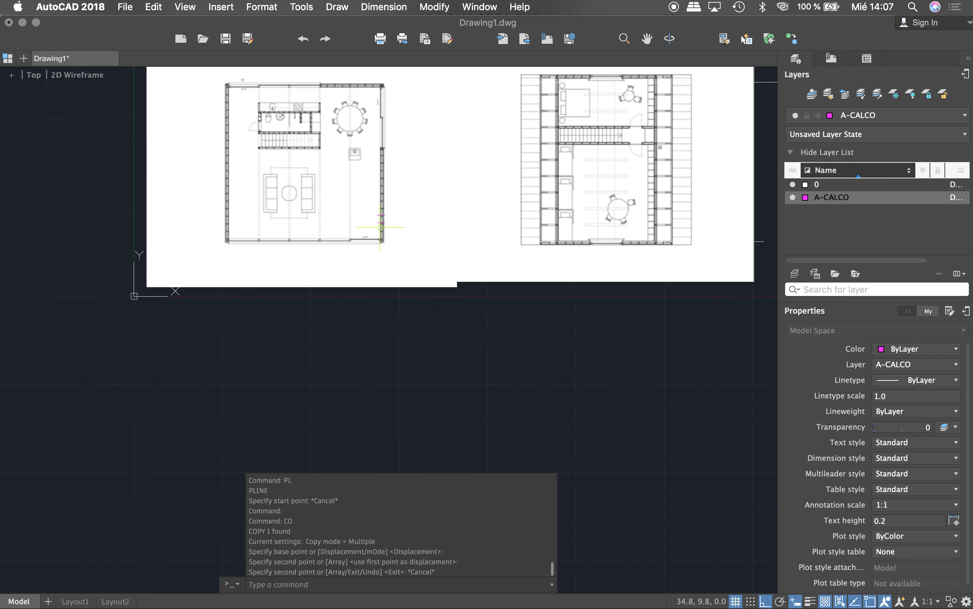
left_click(396, 290)
left_click(369, 206)
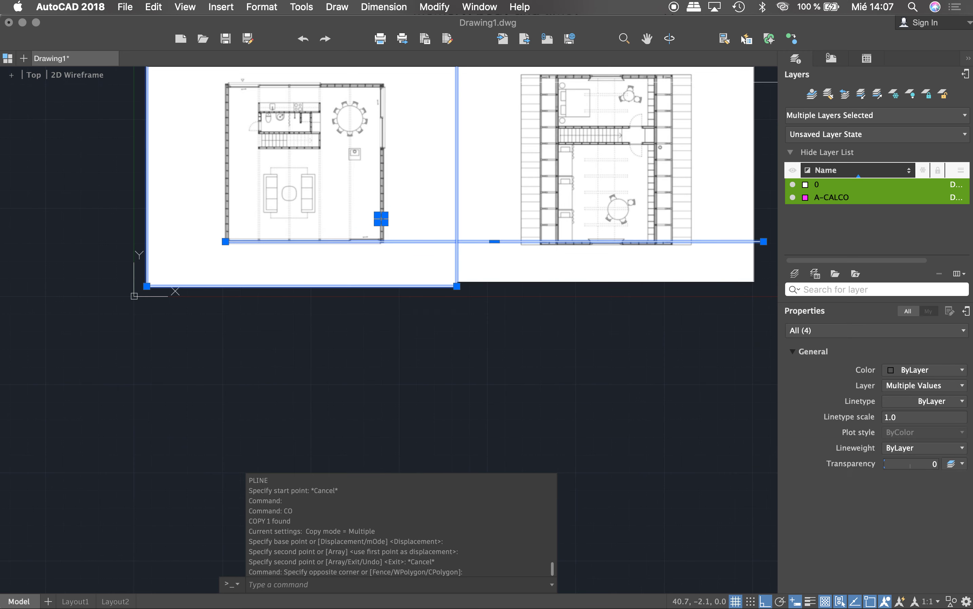
key("Escape")
scroll(376, 278, "down", 4)
left_click(430, 282)
left_click(407, 219)
key("Escape")
Window-select the two long reference polylines and erase them with E.
left_click(539, 142)
left_click(507, 278)
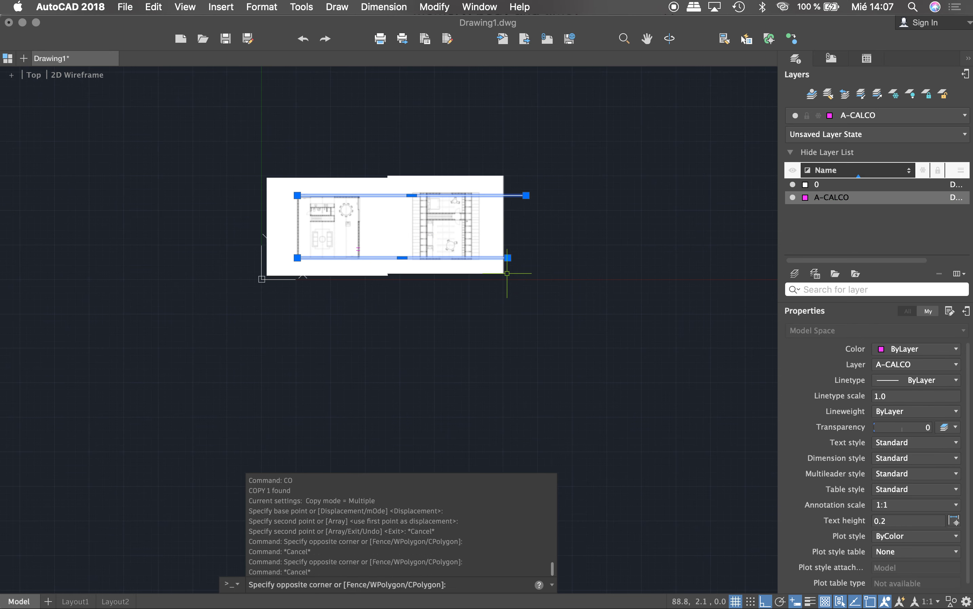
type("E")
key("Return")
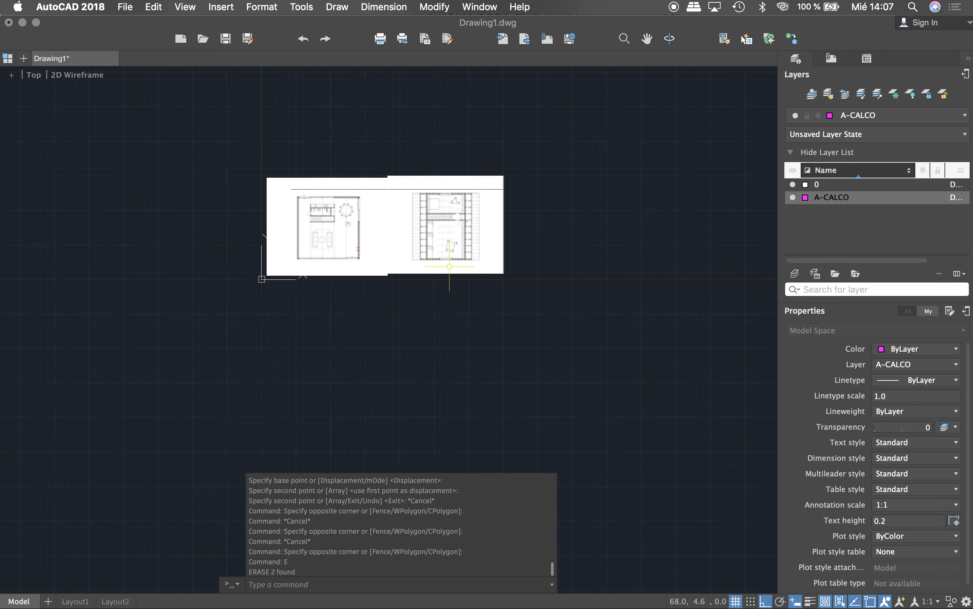
scroll(393, 266, "up", 6)
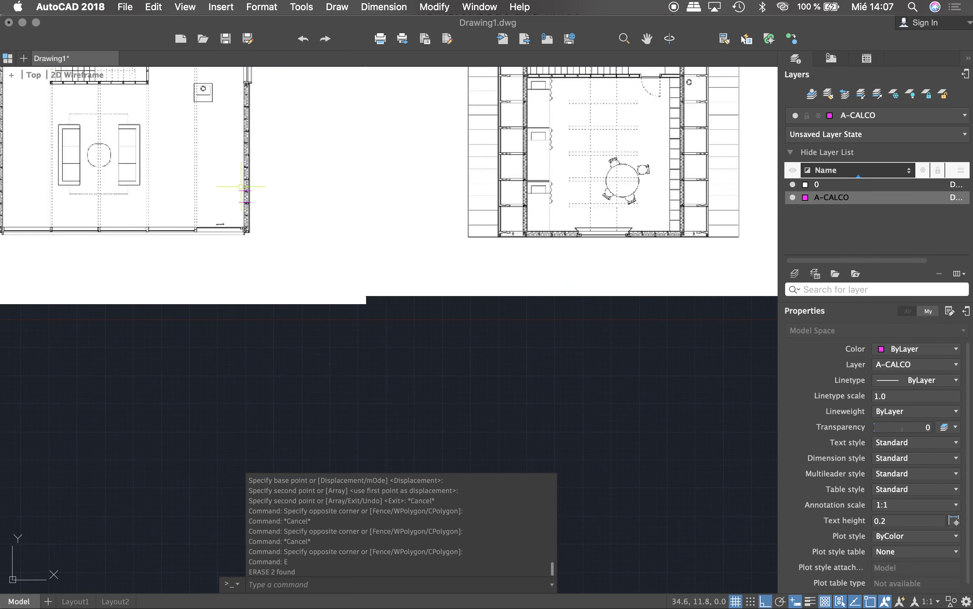
scroll(241, 187, "up", 8)
scroll(336, 208, "down", 3)
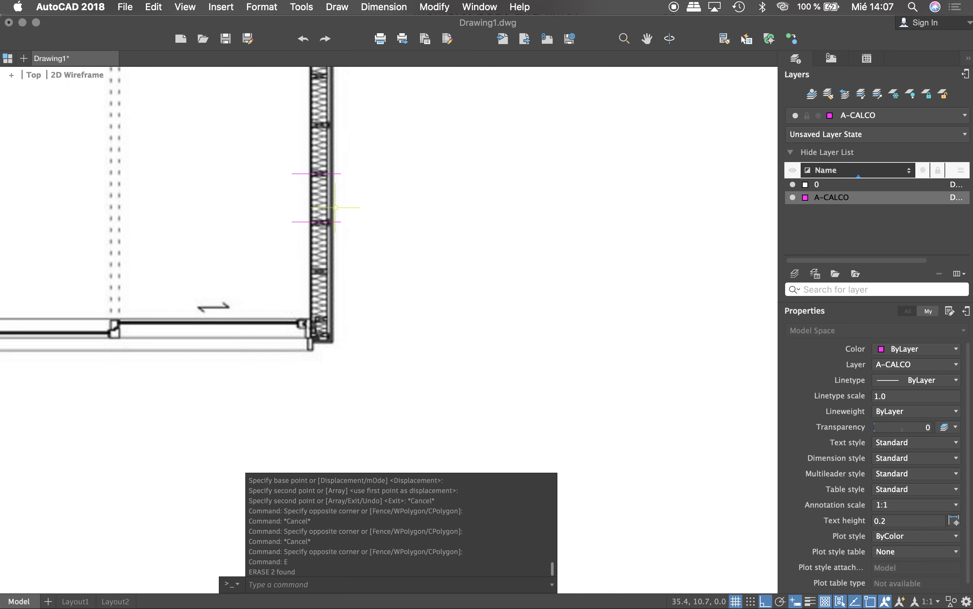
scroll(434, 152, "down", 5)
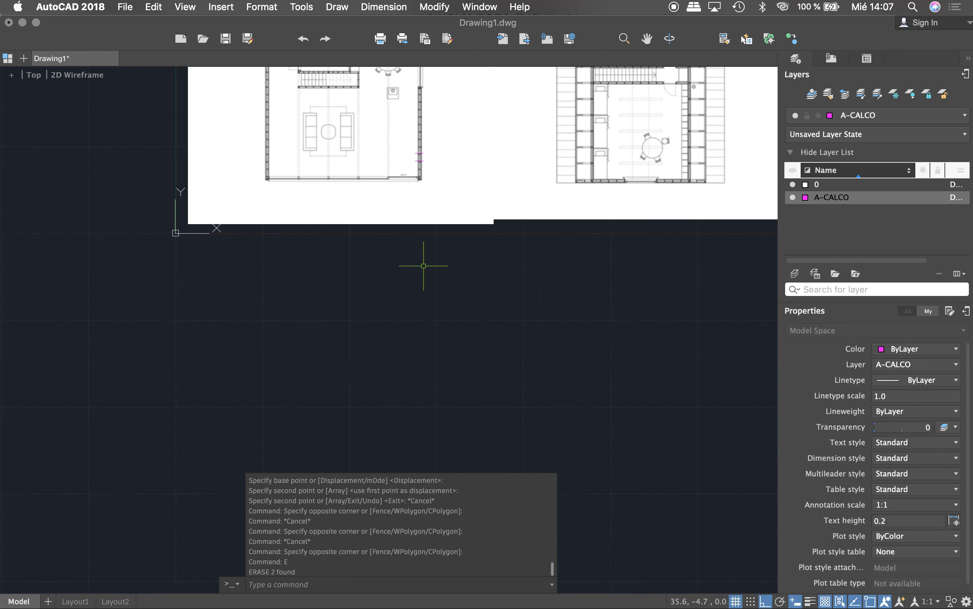
scroll(424, 266, "down", 3)
Test-select the left plan image and its reference lines twice, then clear the selection.
left_click(424, 271)
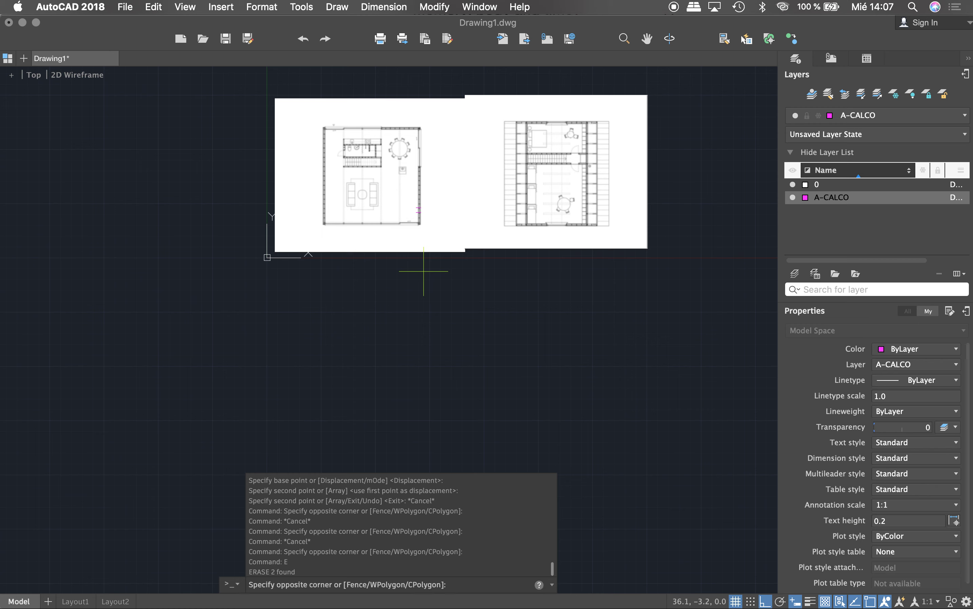
left_click(386, 161)
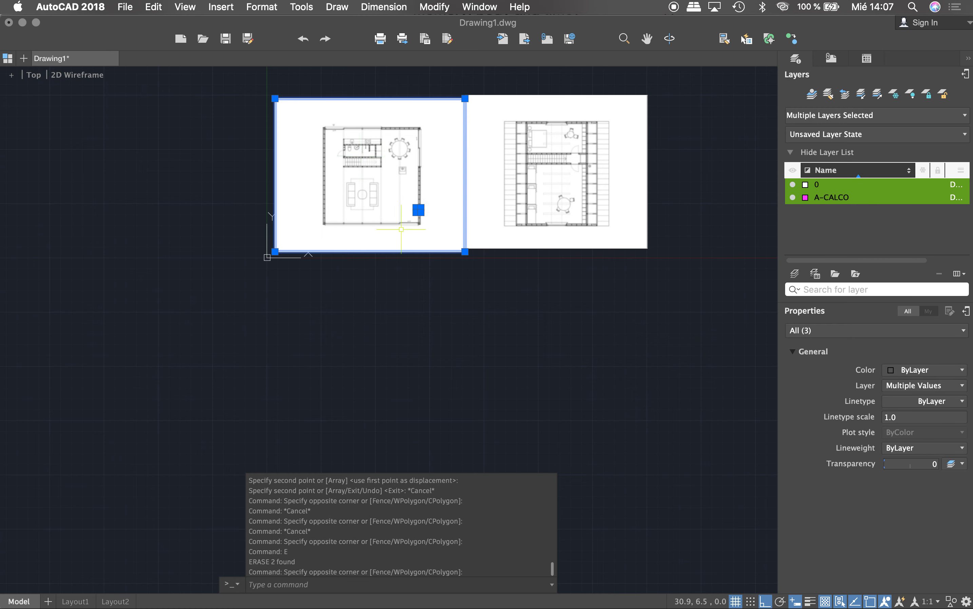
key("Escape")
left_click(426, 269)
left_click(398, 204)
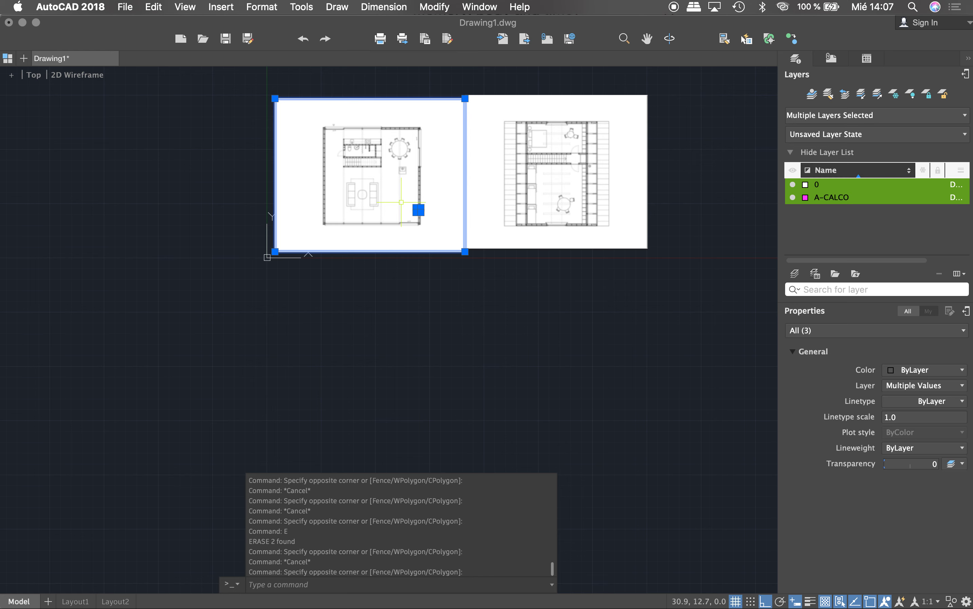
key("Escape")
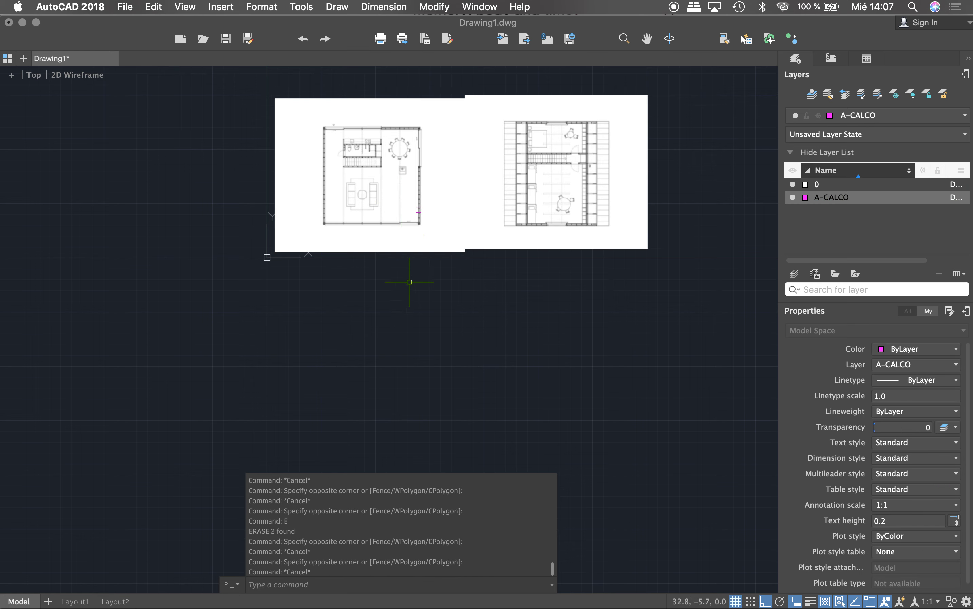
Start SC on the left image and its lines, with base point at the image's lower-right corner.
type("S")
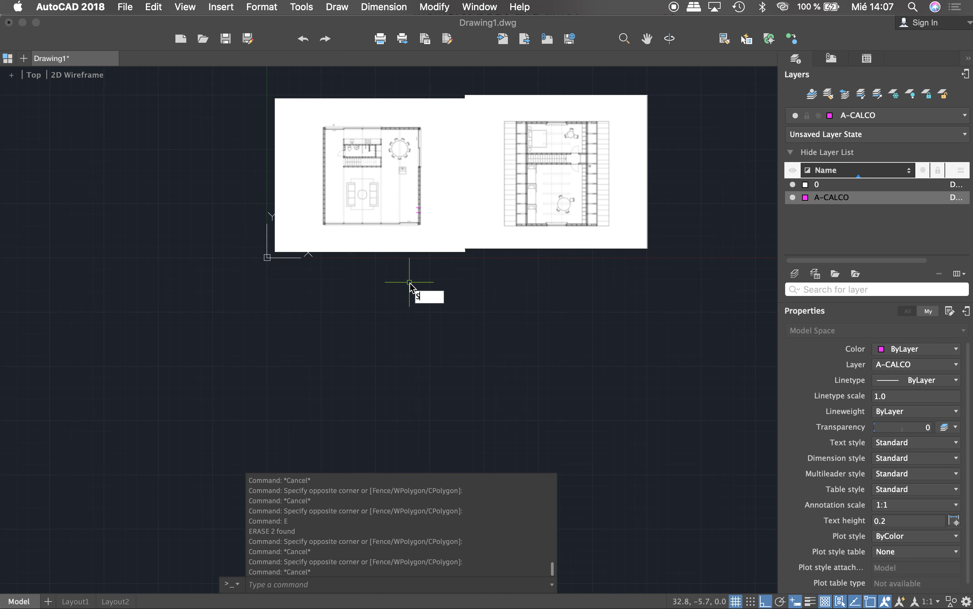
type("C")
key("Return")
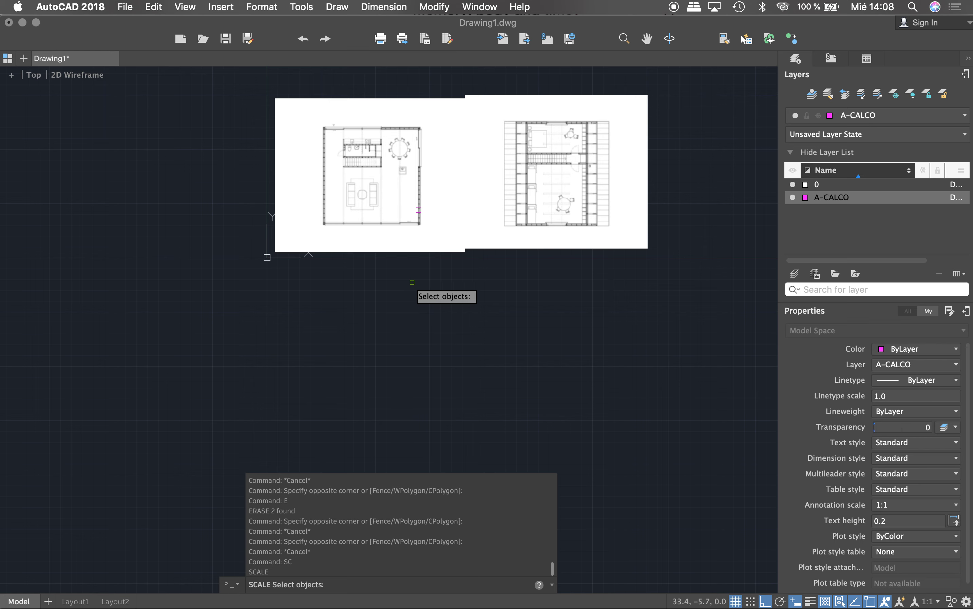
left_click(427, 267)
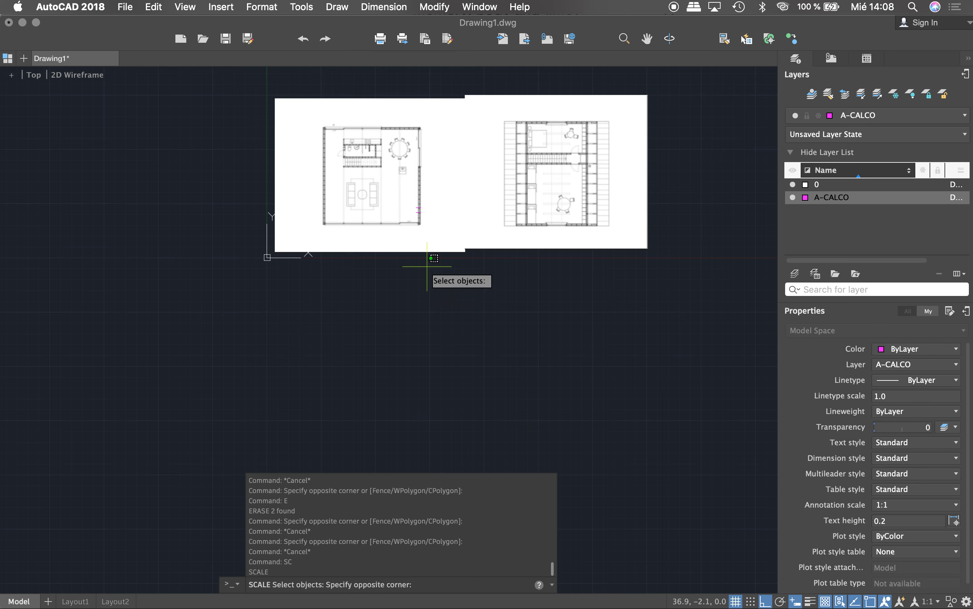
left_click(258, 91)
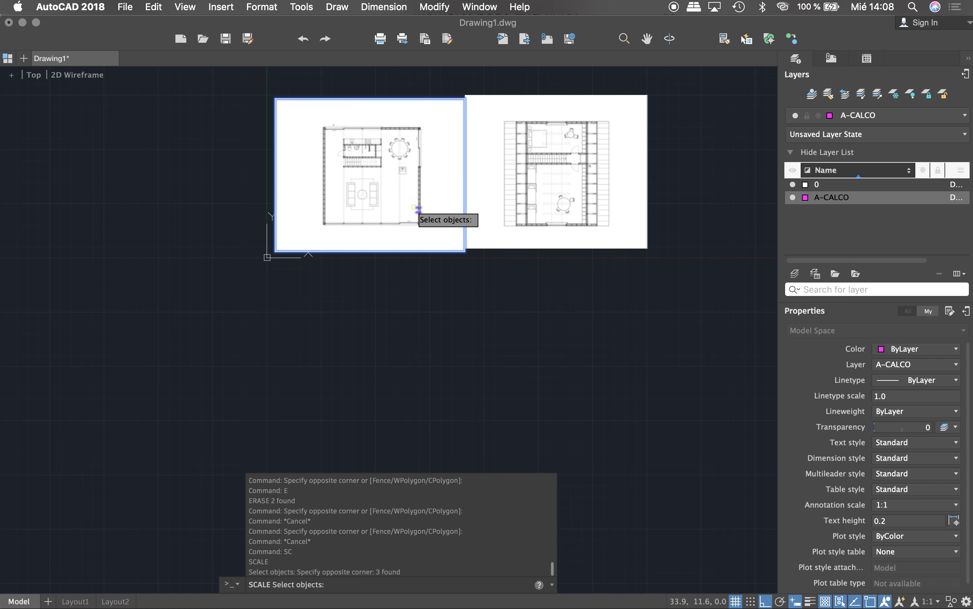
scroll(411, 207, "up", 4)
scroll(428, 209, "up", 4)
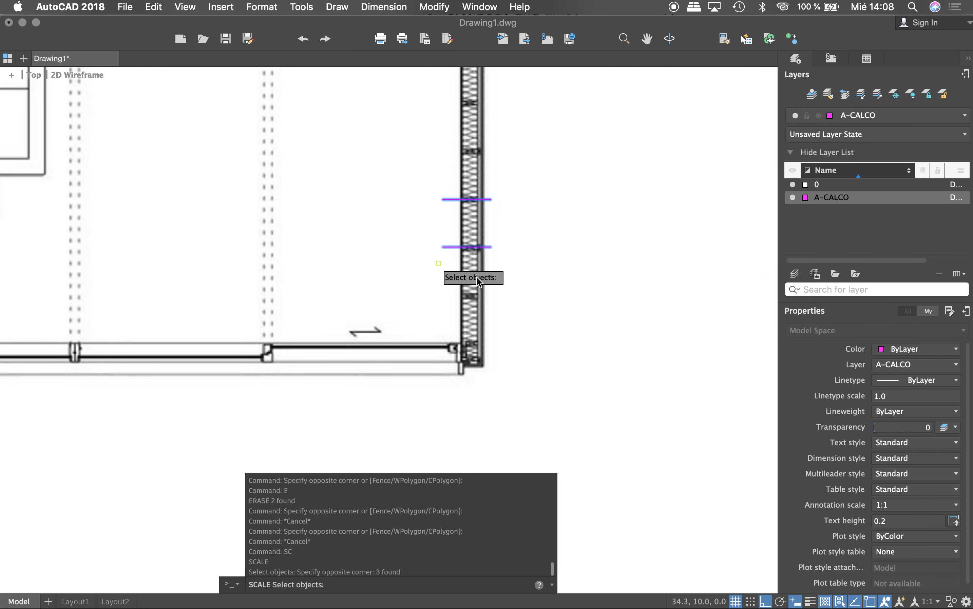
scroll(451, 217, "down", 2)
scroll(472, 246, "down", 1)
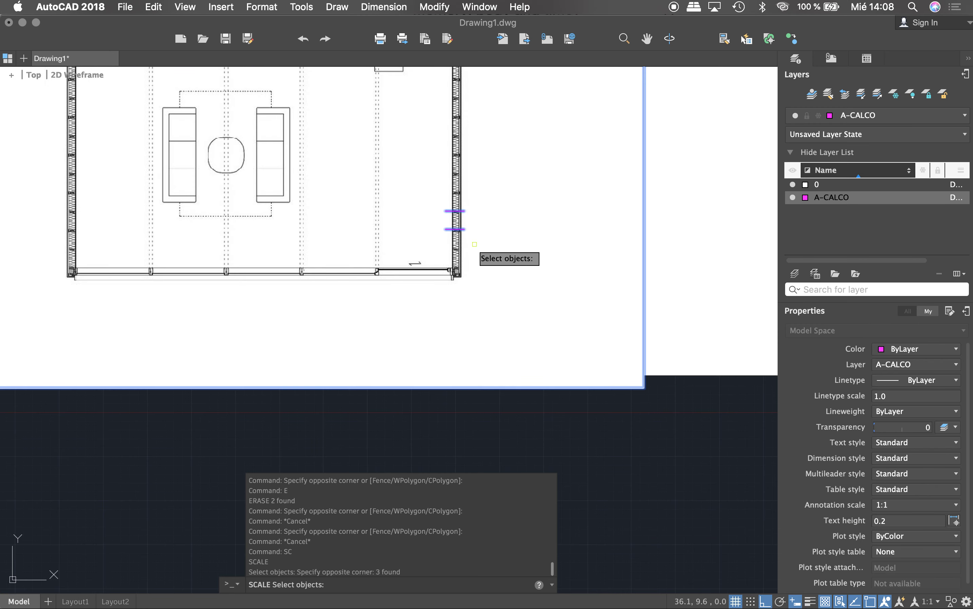
scroll(475, 243, "up", 3)
scroll(359, 180, "down", 5)
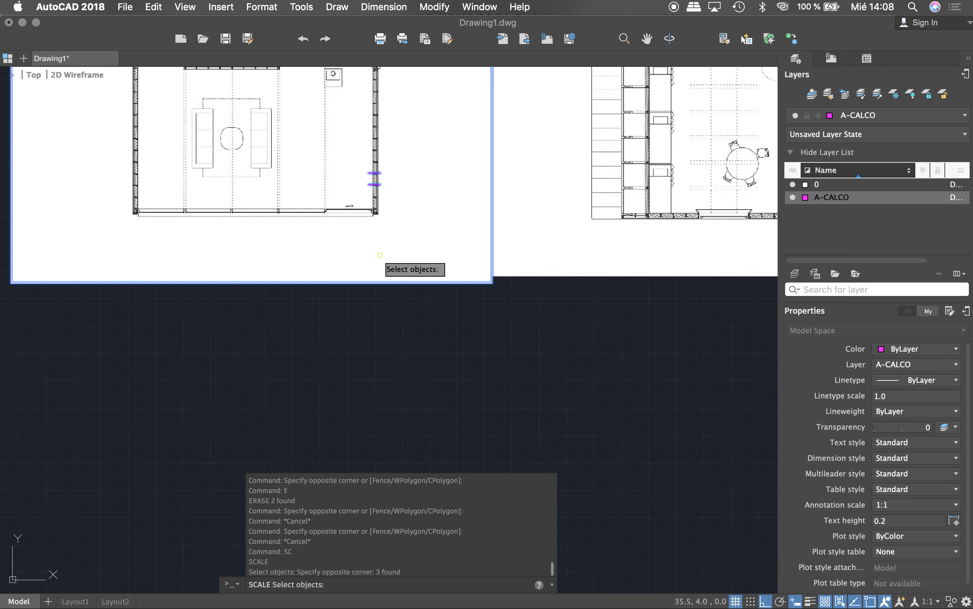
key("Return")
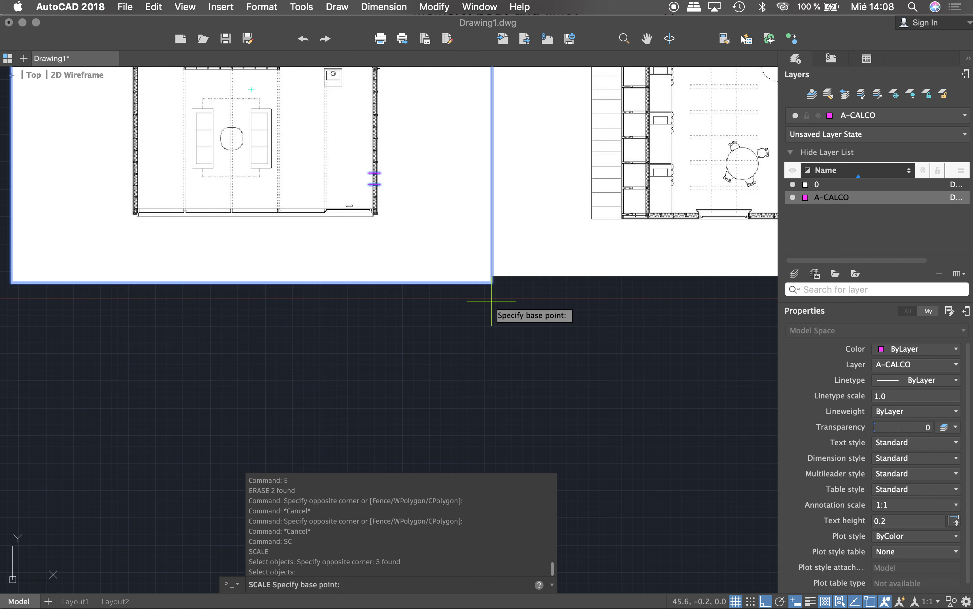
left_click(492, 284)
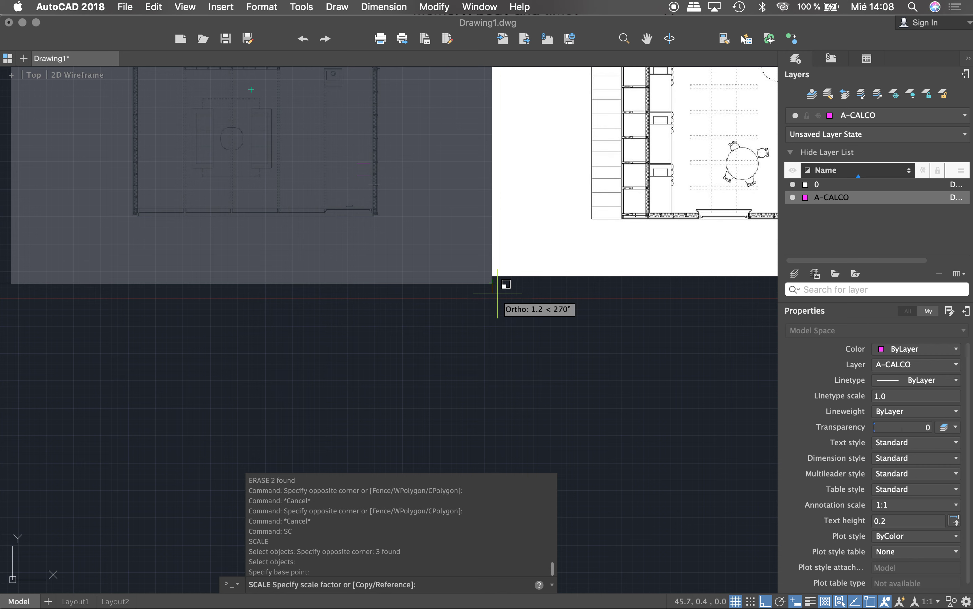
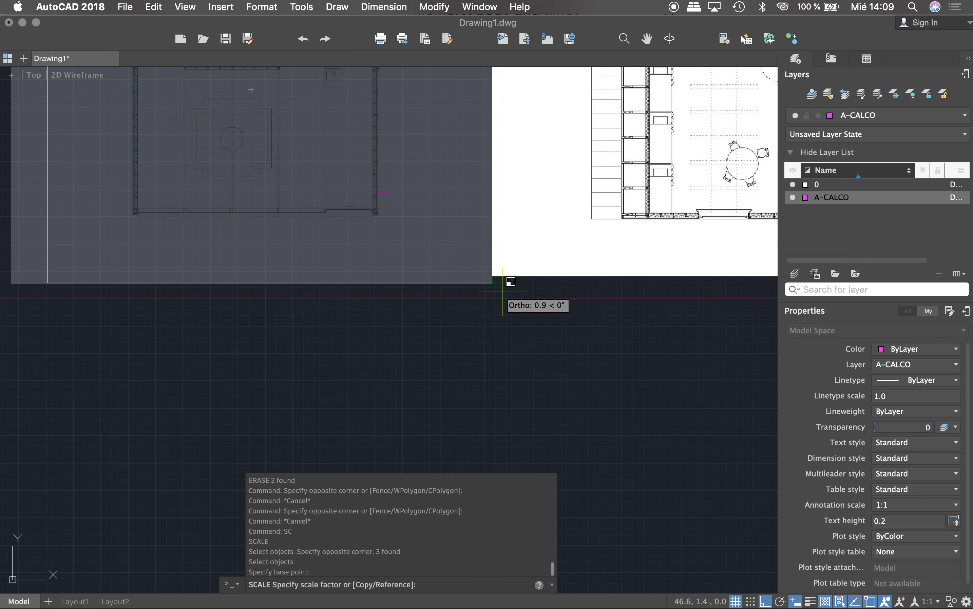
Reference-scale the floor-plan image so the span between the two magenta marks is 40.
type("r")
key("Return")
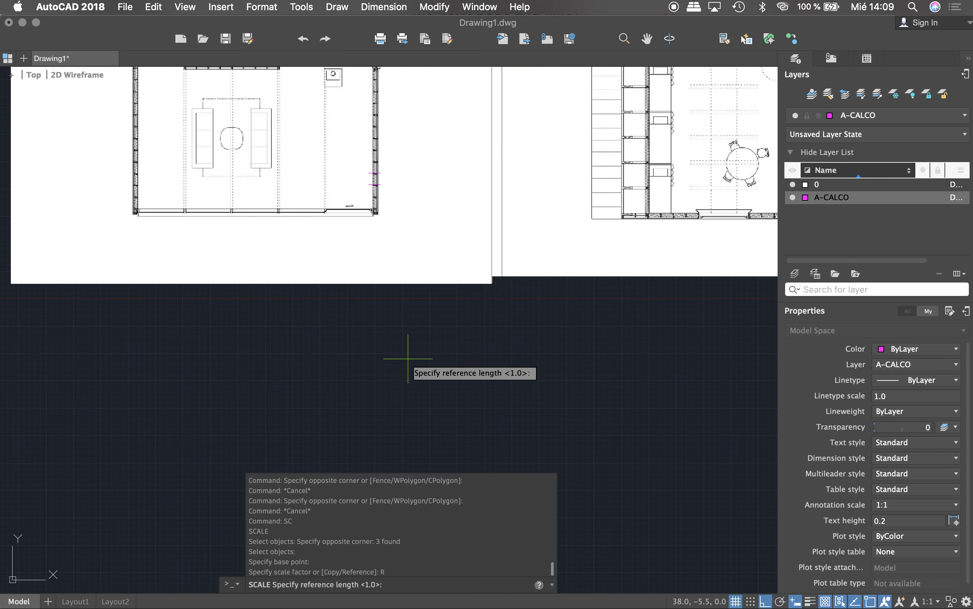
scroll(359, 172, "up", 3)
scroll(359, 171, "up", 5)
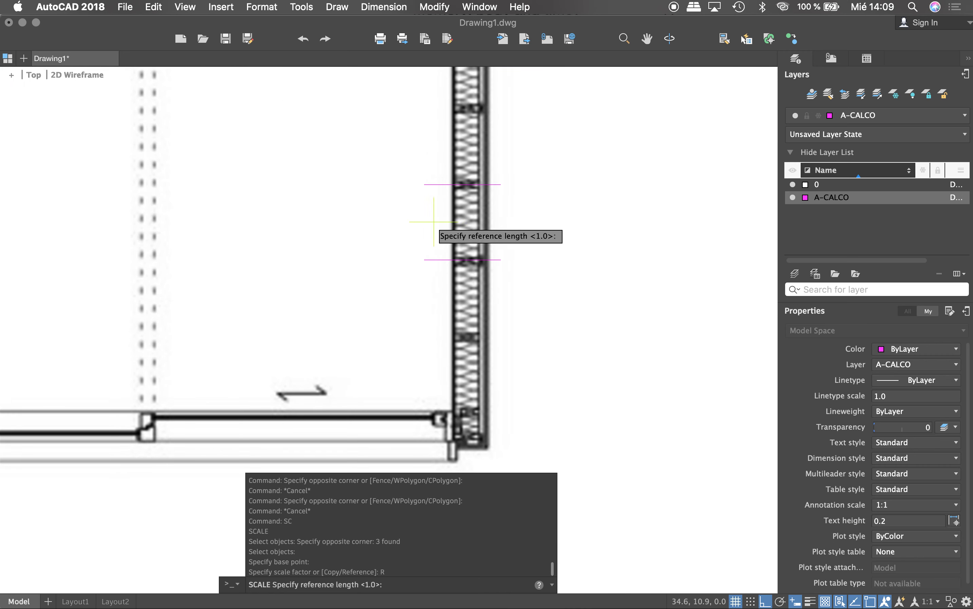
scroll(433, 221, "up", 3)
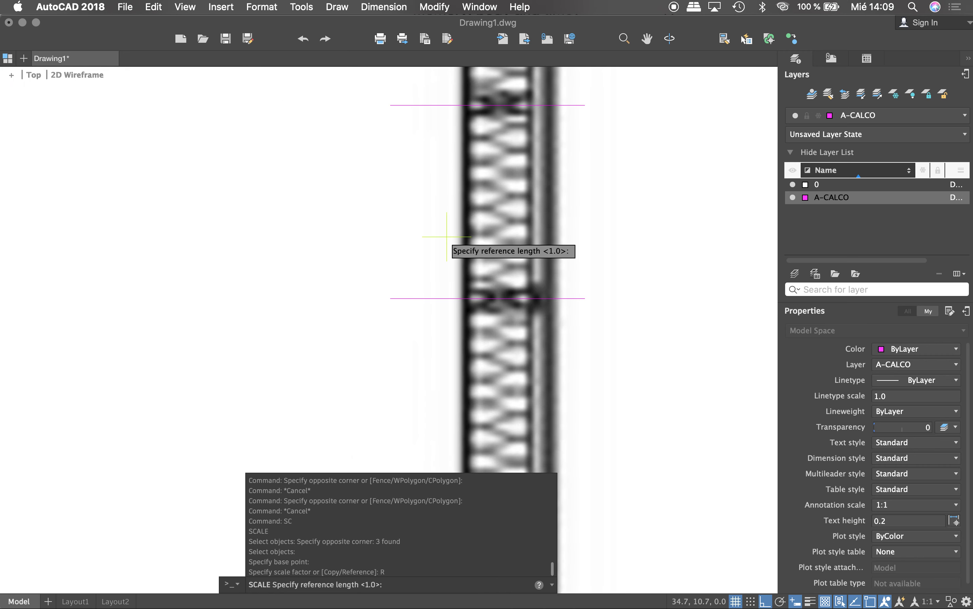
left_click(488, 105)
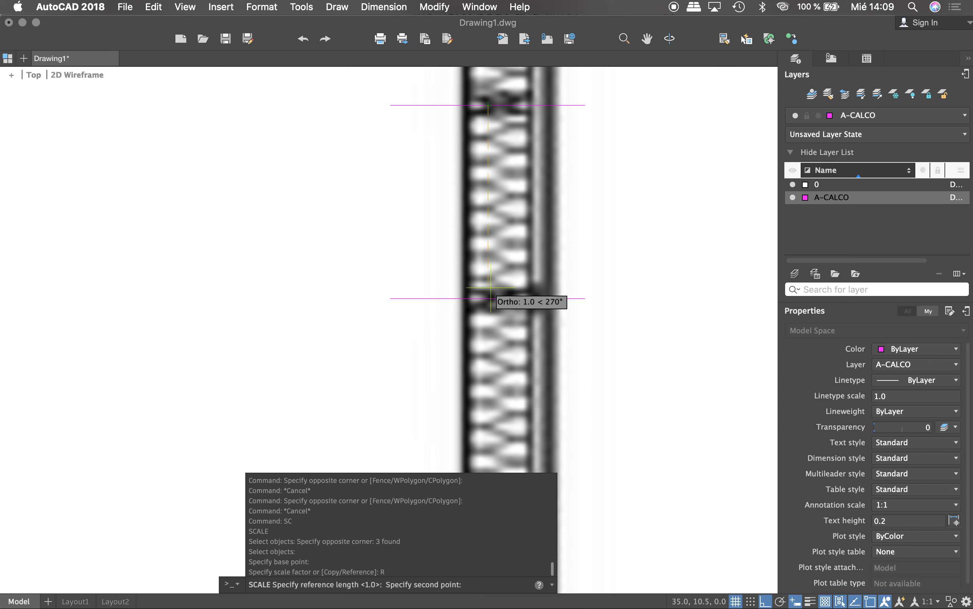
left_click(488, 298)
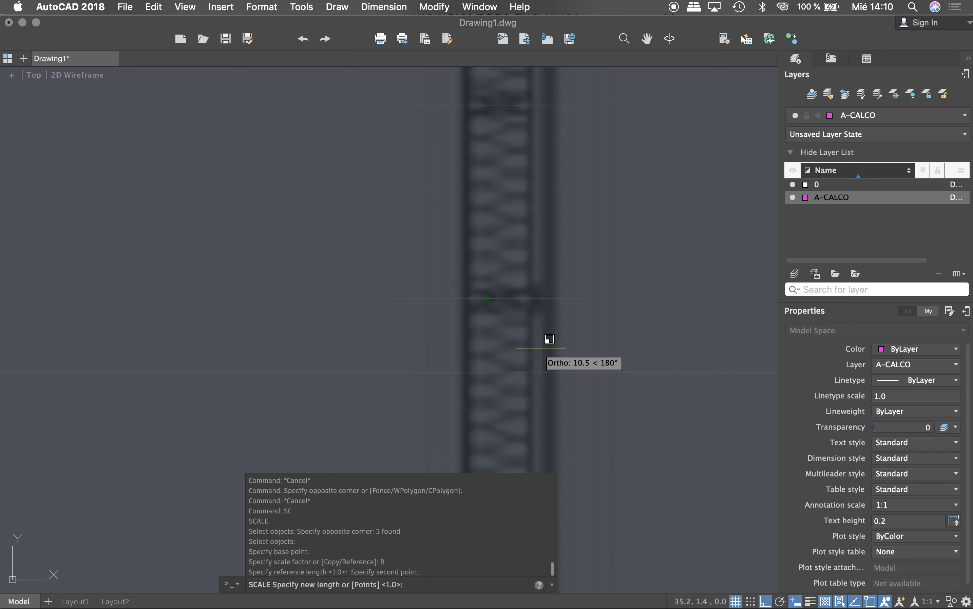
type("40")
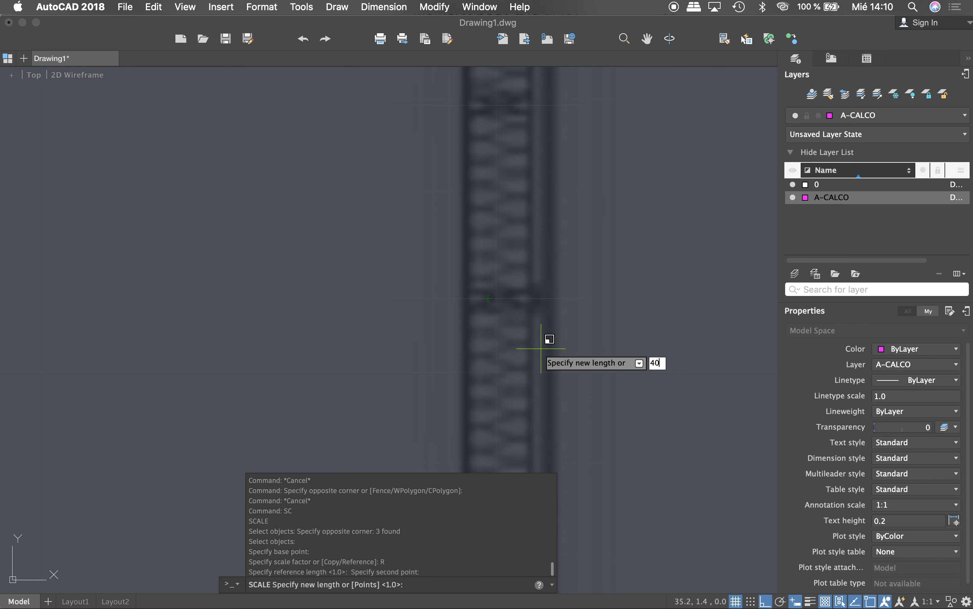
key("Return")
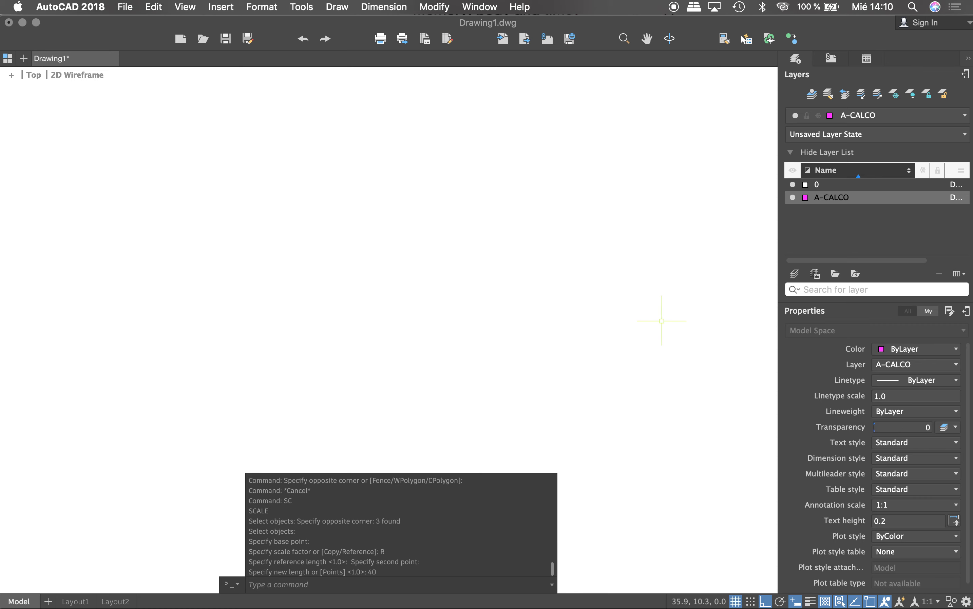
Zoom out over the rescaled plan, zoom back in, and enter DI for the distance command.
scroll(524, 339, "down", 2)
scroll(507, 331, "down", 3)
scroll(507, 330, "down", 2)
scroll(539, 358, "down", 2)
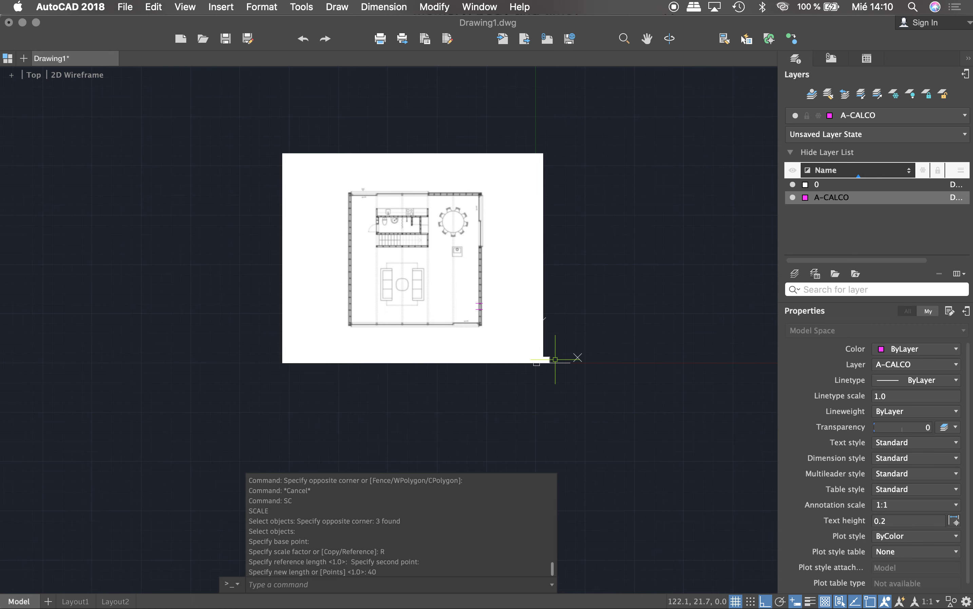
scroll(503, 319, "up", 2)
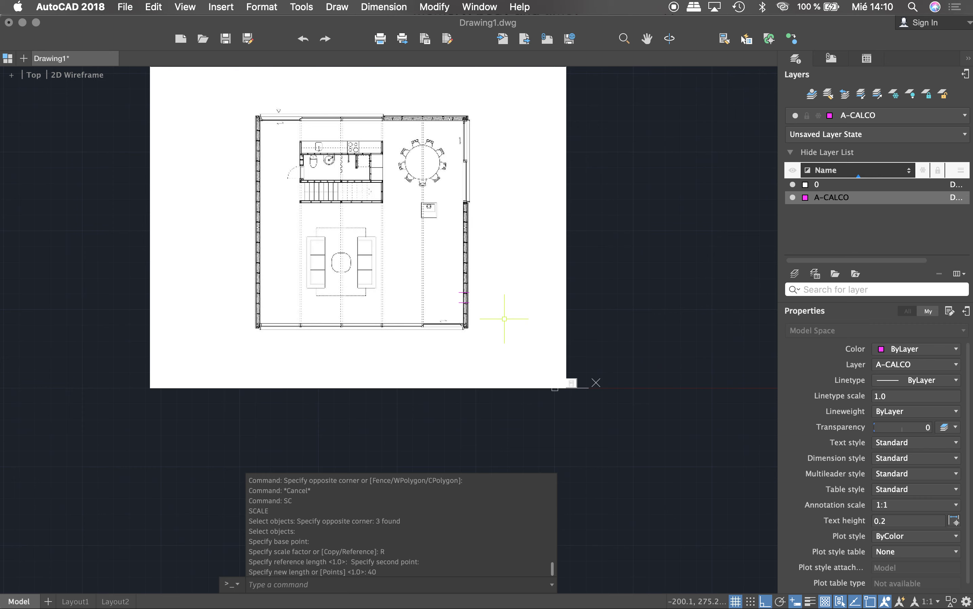
scroll(443, 282, "up", 2)
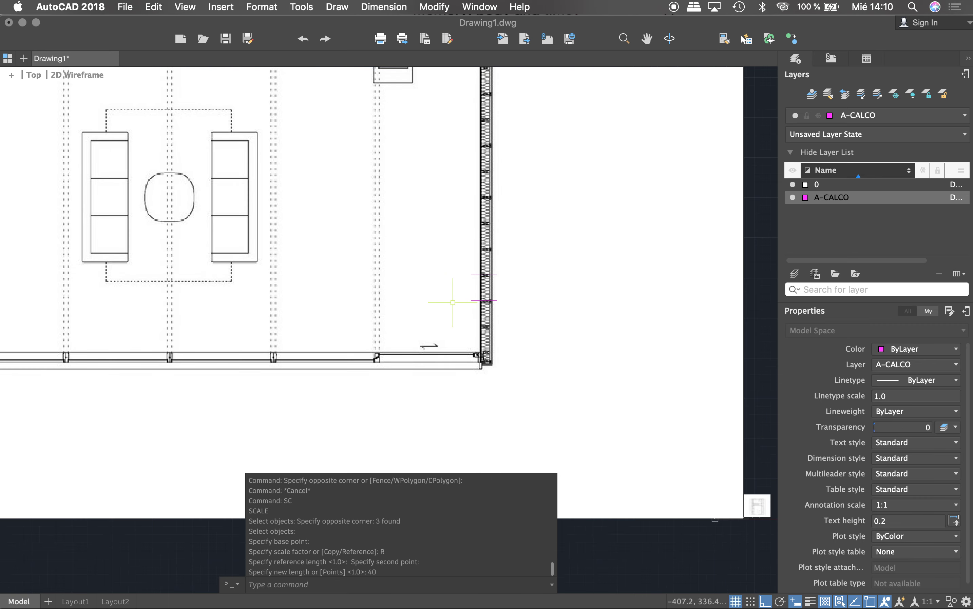
scroll(463, 315, "down", 3)
scroll(399, 196, "up", 2)
scroll(419, 185, "up", 1)
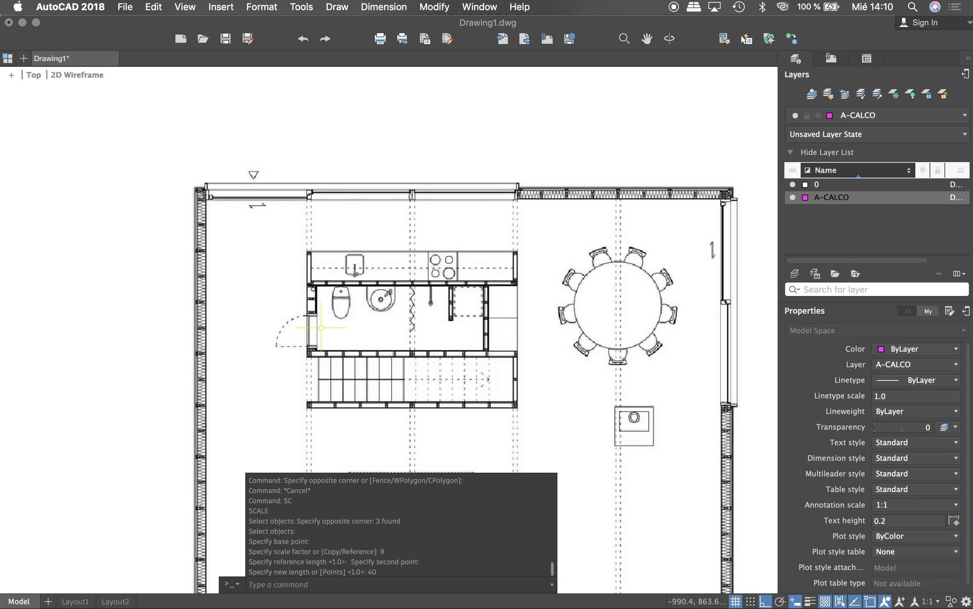
type("DI")
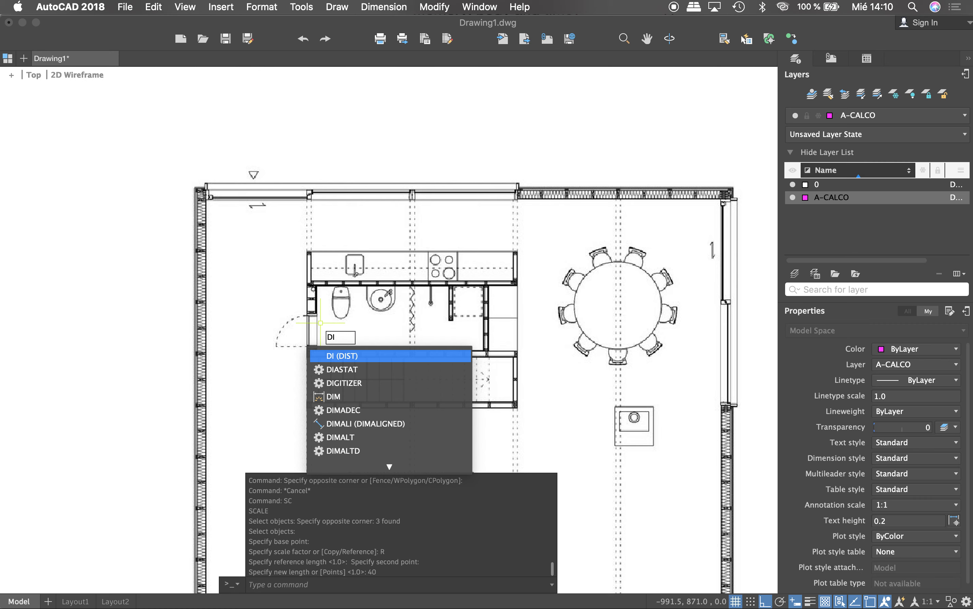
Measure the bathroom door opening with DIST, confirming it reads 50.6.
key("Return")
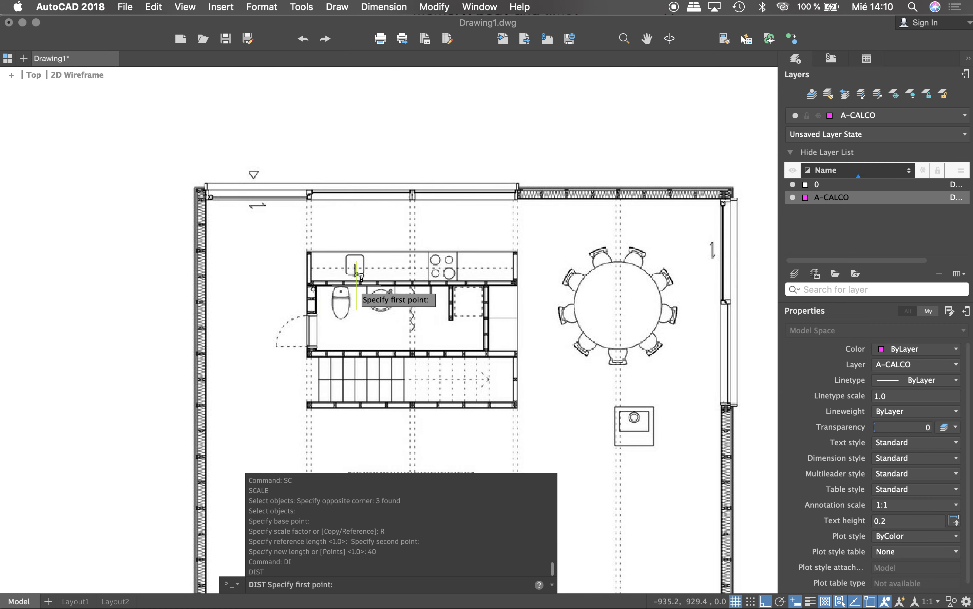
scroll(355, 286, "up", 3)
scroll(300, 375, "up", 3)
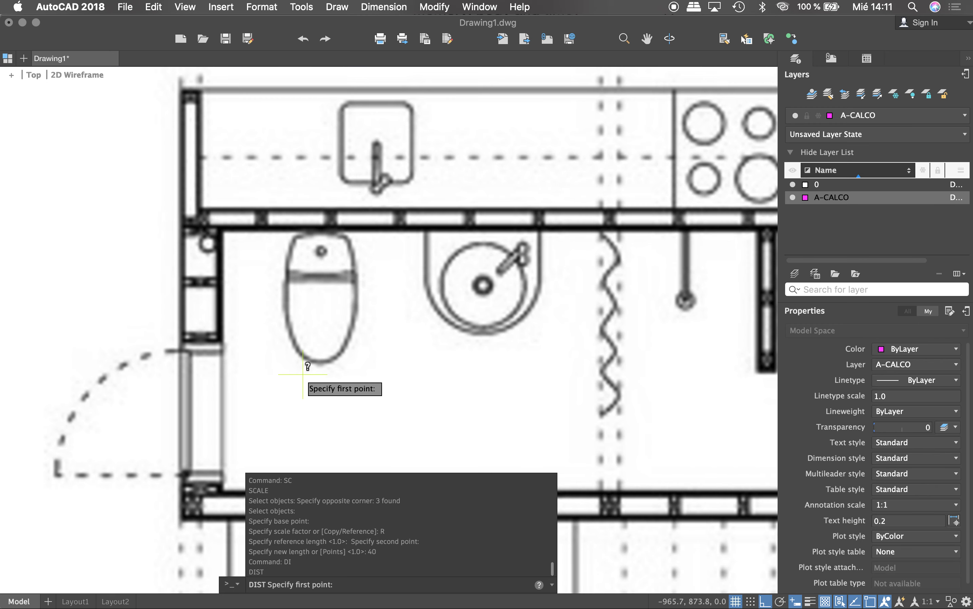
left_click(219, 344)
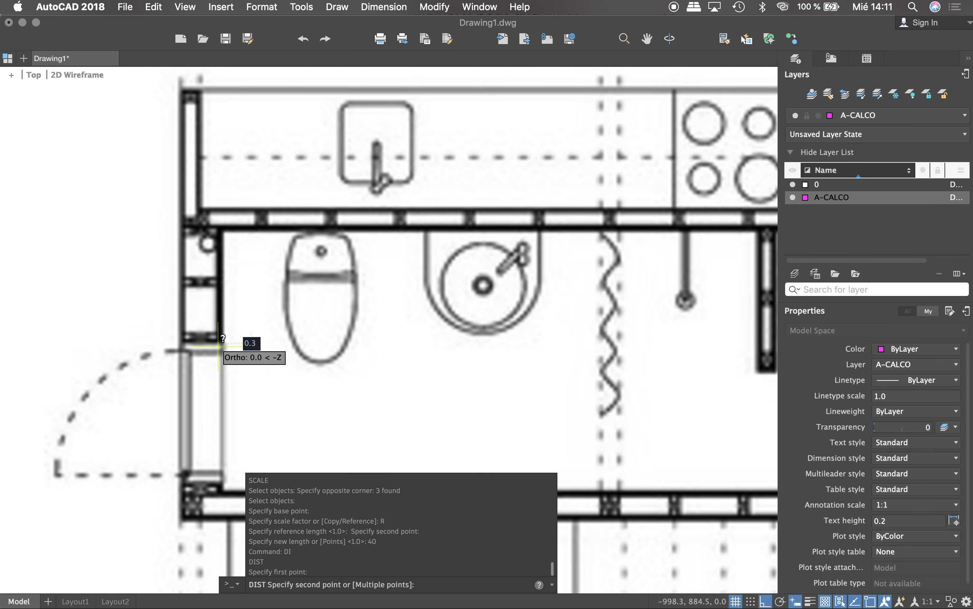
left_click(218, 476)
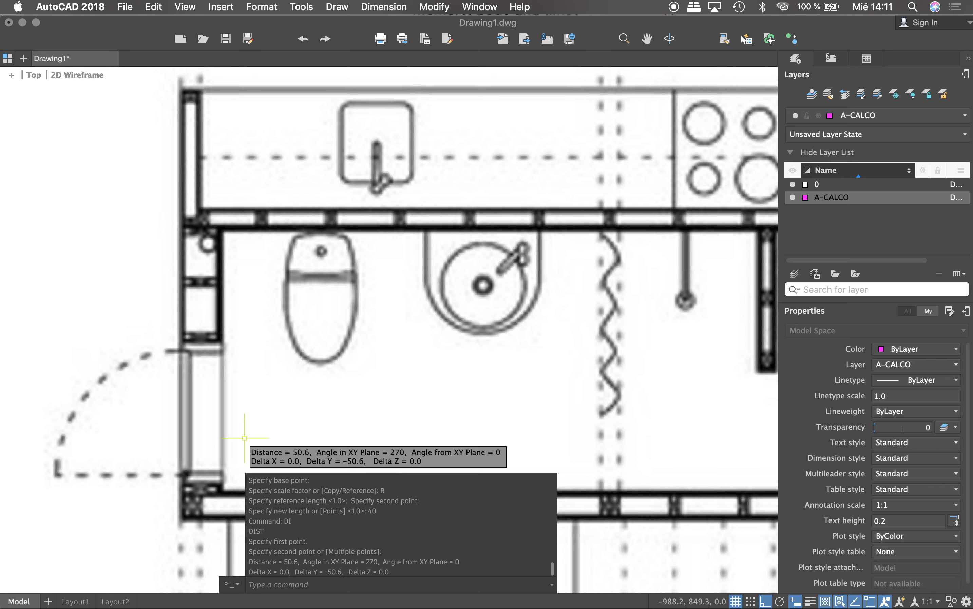
scroll(257, 434, "down", 4)
scroll(355, 362, "down", 1)
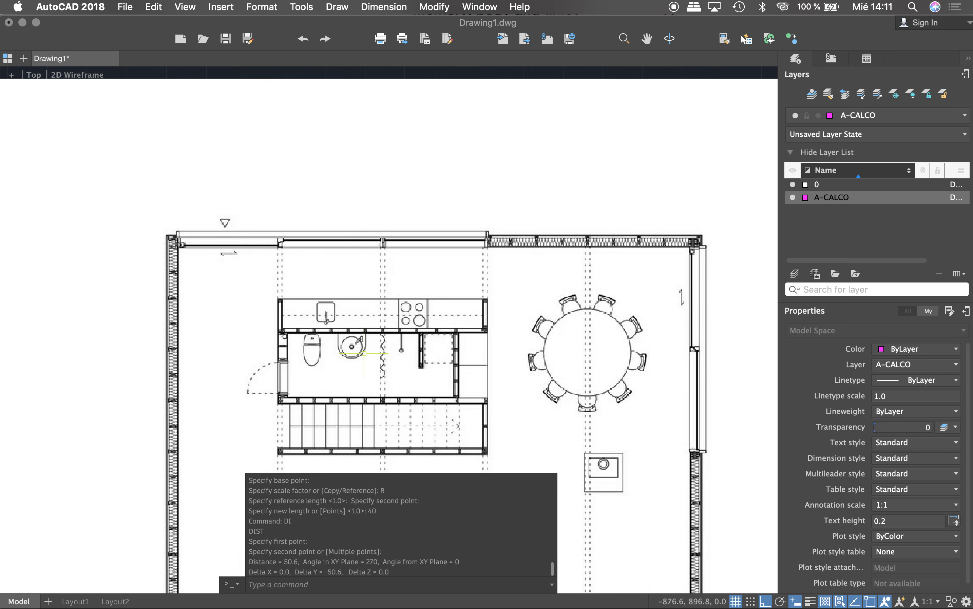
scroll(469, 429, "up", 4)
scroll(368, 285, "down", 4)
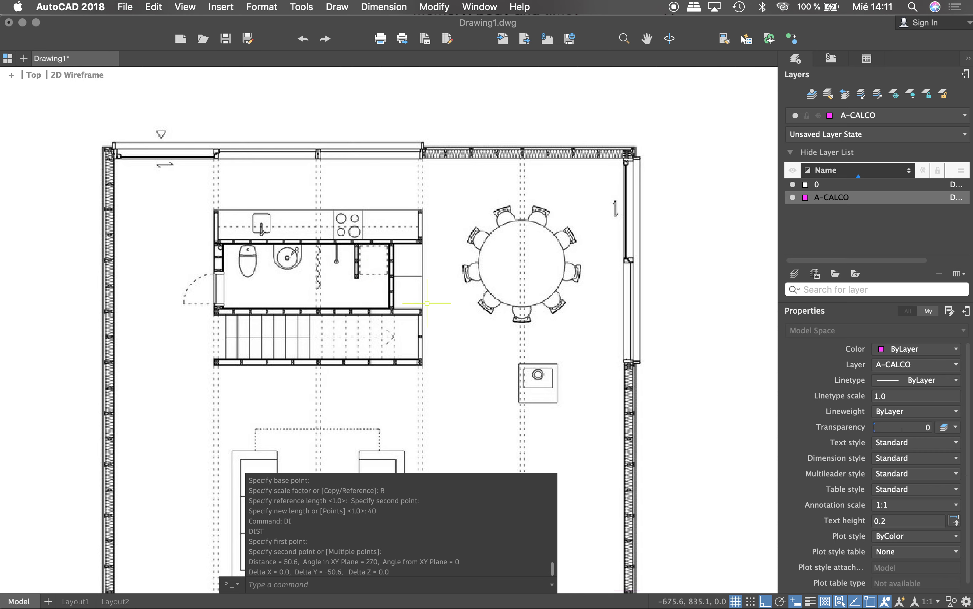
scroll(427, 303, "down", 4)
scroll(407, 387, "up", 4)
Start a distance measurement on the right sofa, then abandon it.
key("Return")
scroll(411, 266, "up", 2)
scroll(404, 257, "up", 2)
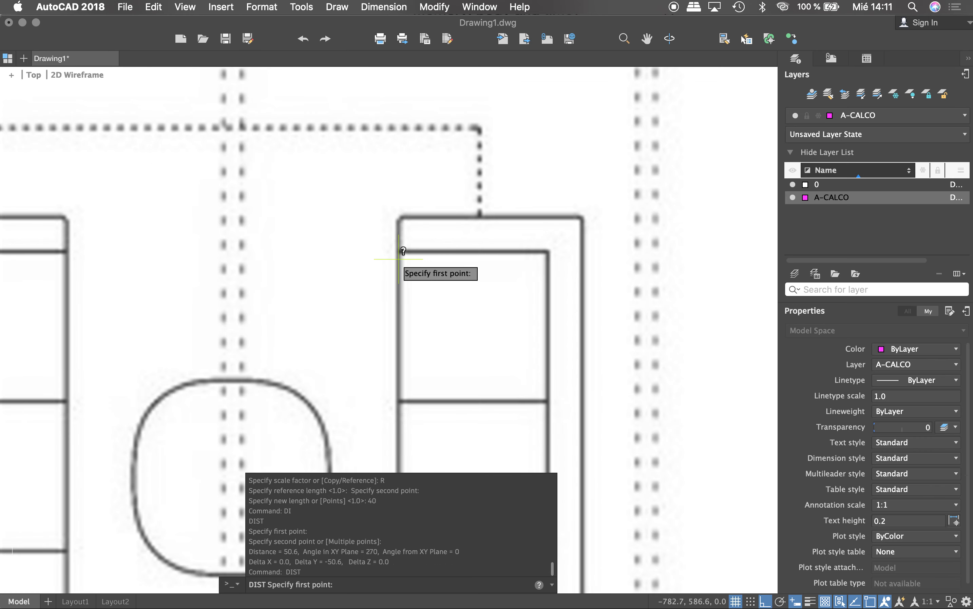
left_click(399, 260)
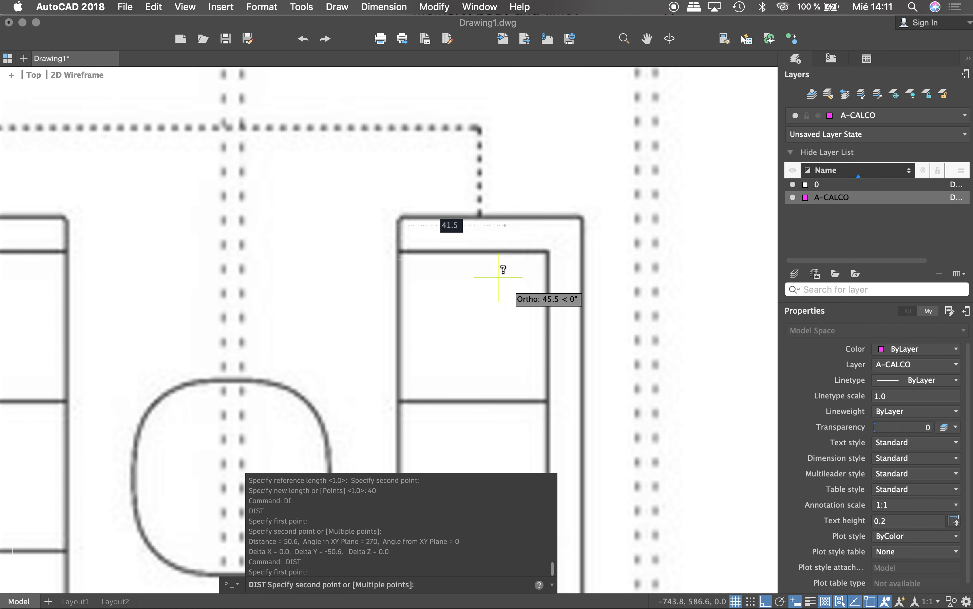
scroll(496, 266, "down", 4)
scroll(496, 276, "down", 5)
key("Escape")
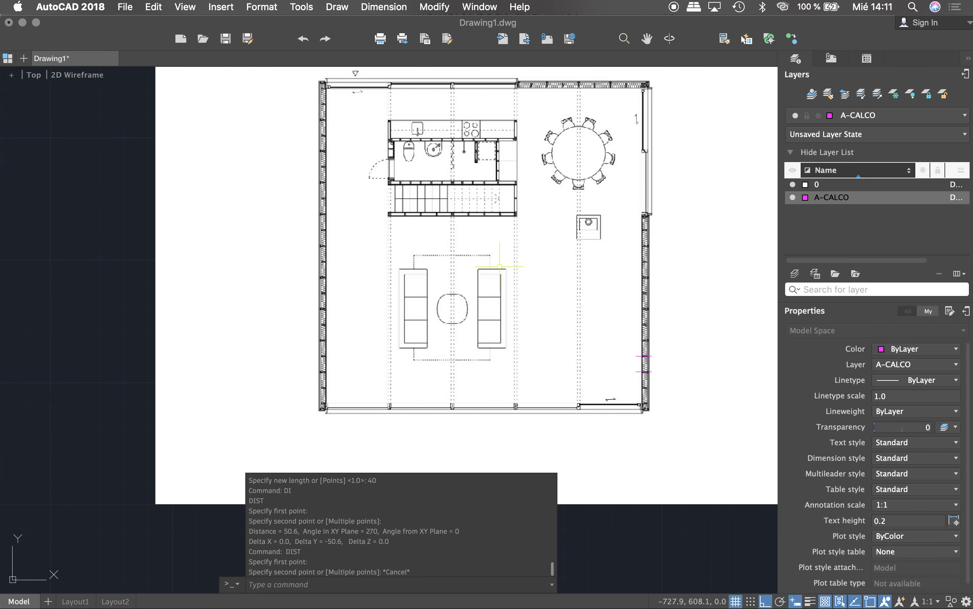
scroll(592, 427, "up", 6)
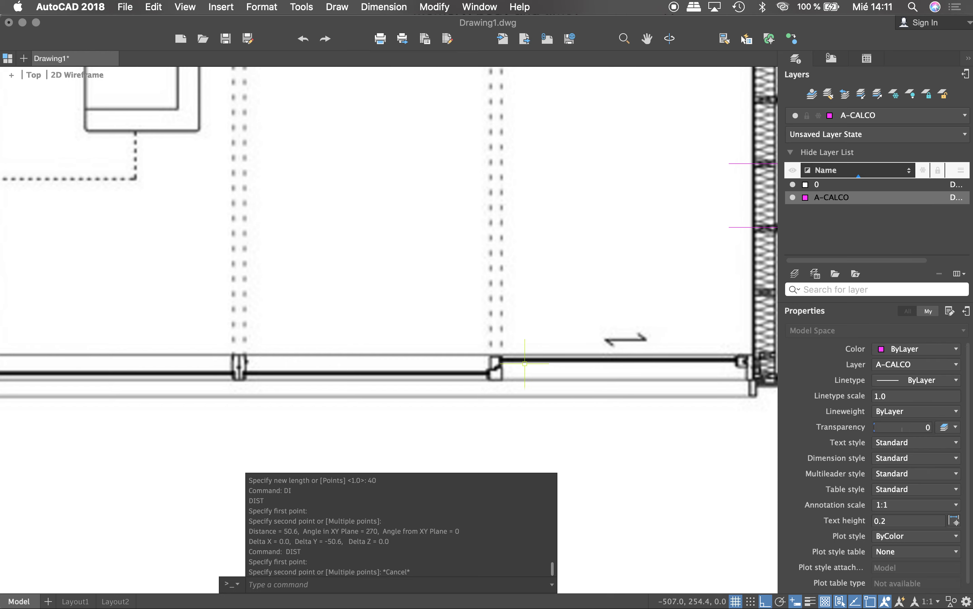
Try measuring along the bottom wall twice, cancel both, and zoom out to the whole plan.
key("Return")
left_click(502, 354)
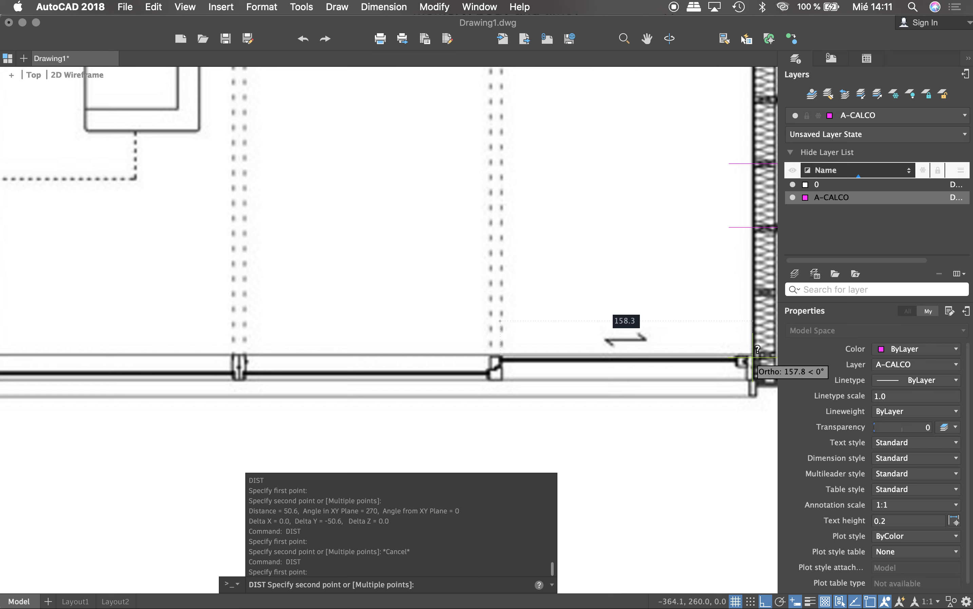
key("Escape")
key("Return")
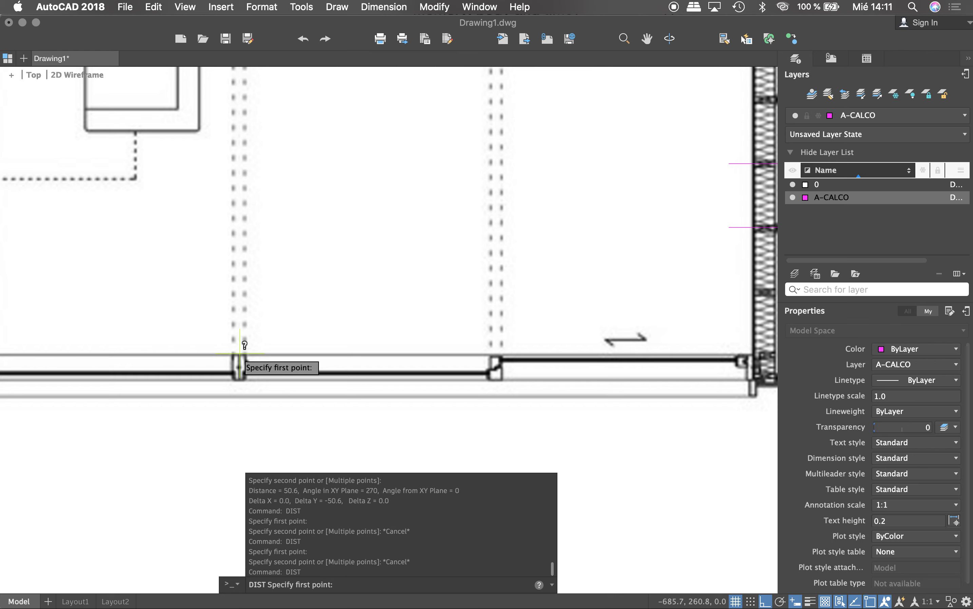
left_click(240, 354)
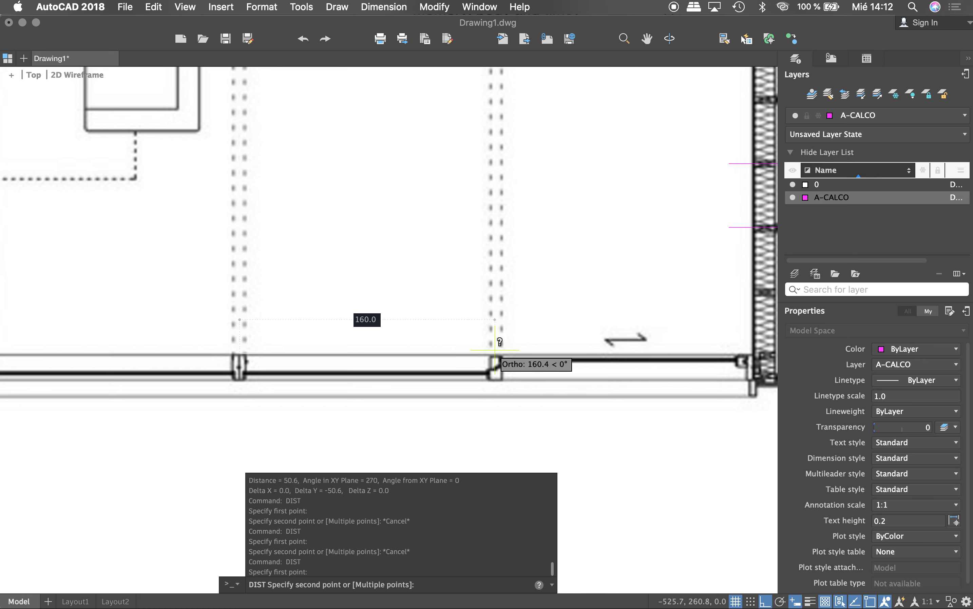
key("Escape")
scroll(494, 350, "down", 3)
scroll(491, 340, "down", 3)
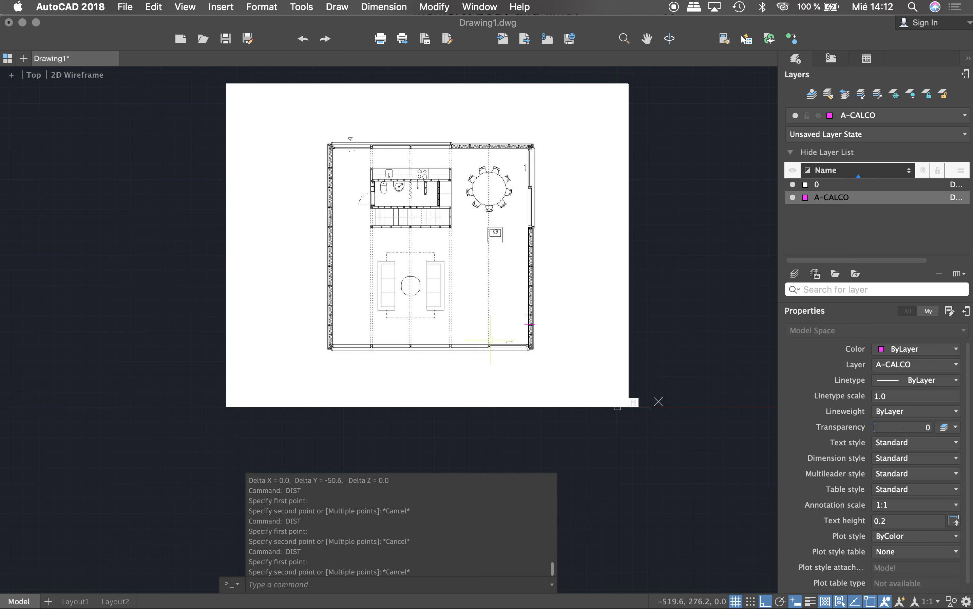
Draw a magenta polyline across the wall brace, running to the right.
scroll(267, 245, "down", 5)
scroll(355, 284, "up", 2)
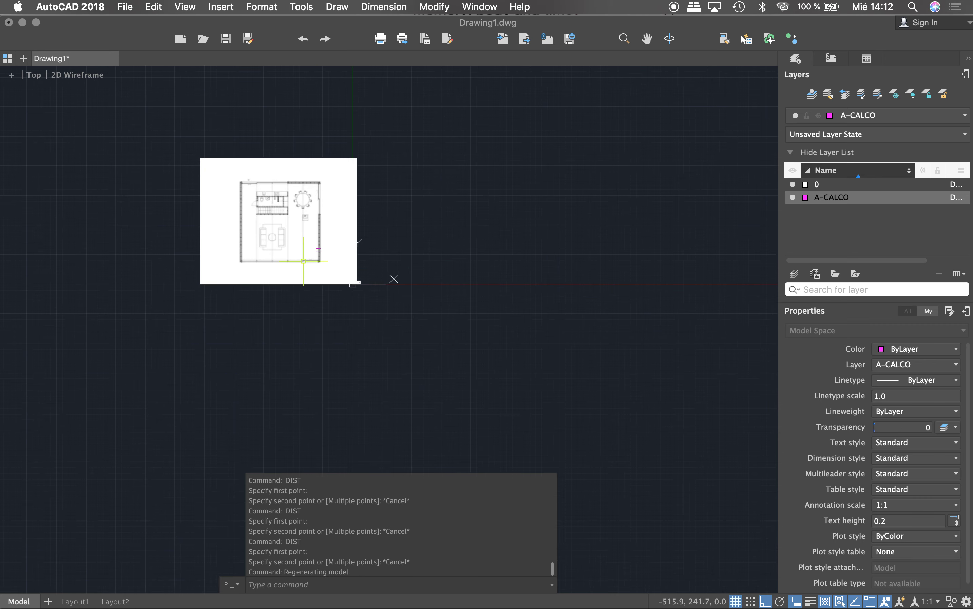
scroll(357, 297, "up", 3)
scroll(443, 279, "up", 2)
scroll(484, 262, "down", 3)
scroll(506, 254, "up", 5)
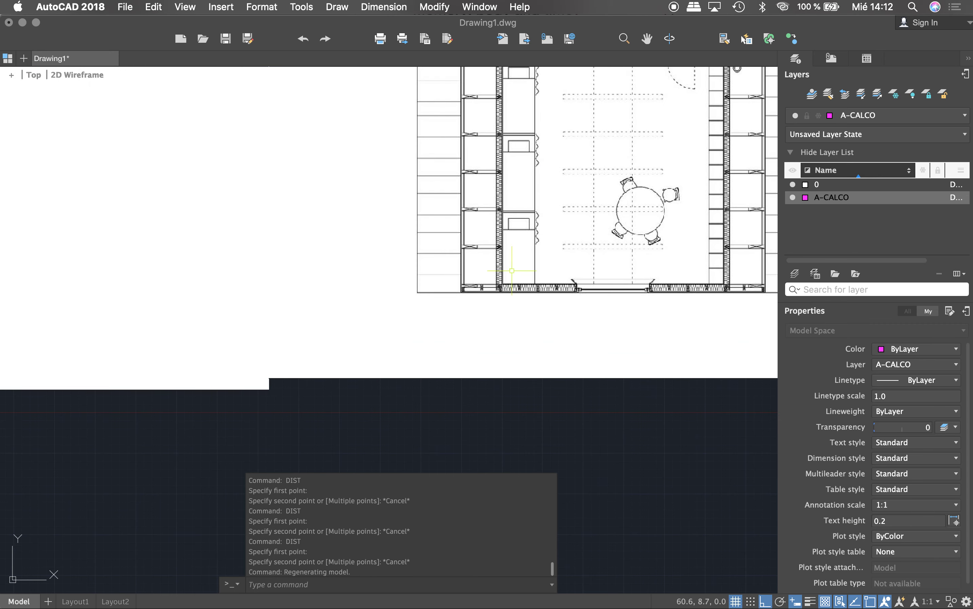
scroll(505, 250, "up", 3)
scroll(505, 251, "up", 2)
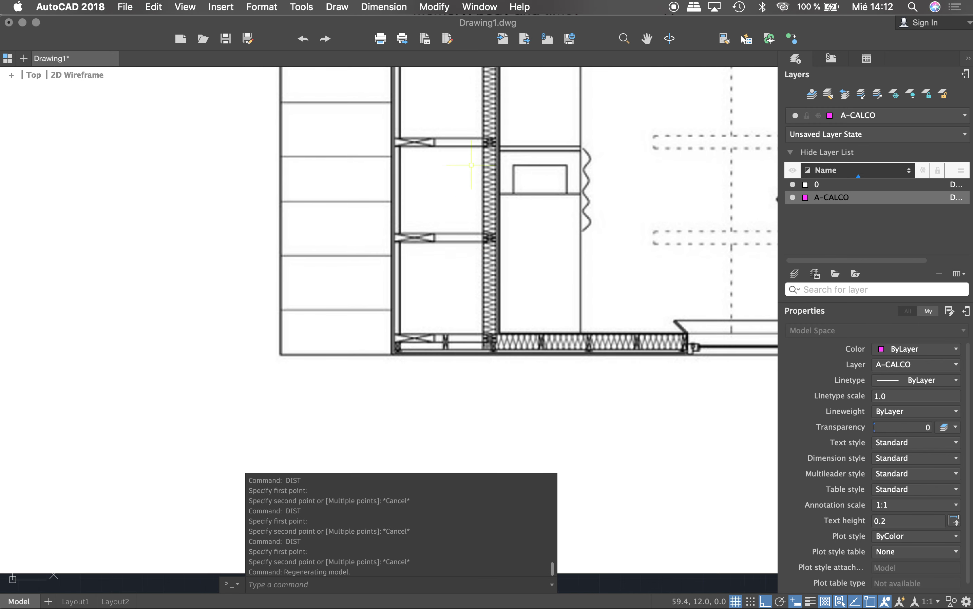
scroll(455, 151, "up", 2)
type("pl")
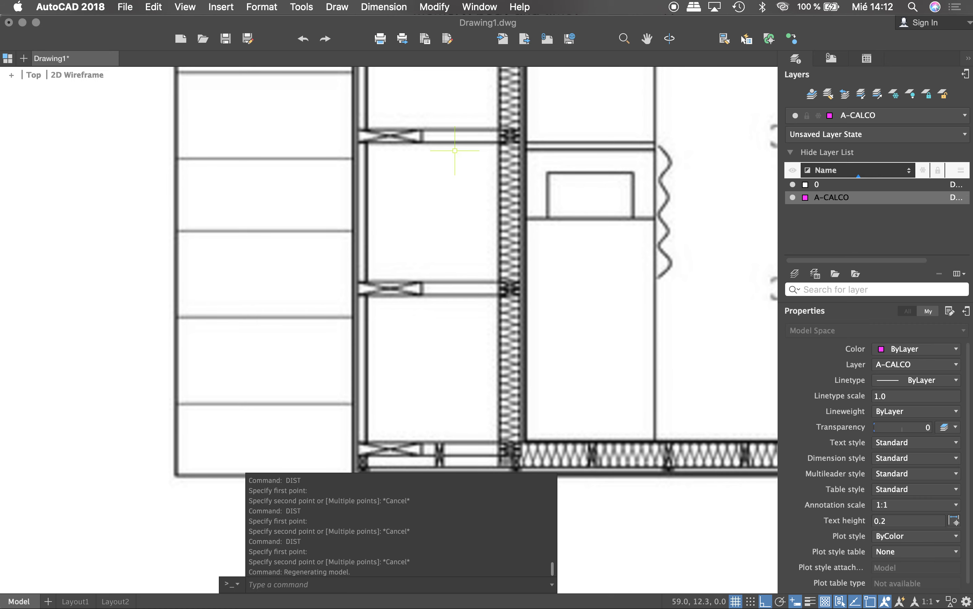
key("Return")
scroll(392, 137, "up", 6)
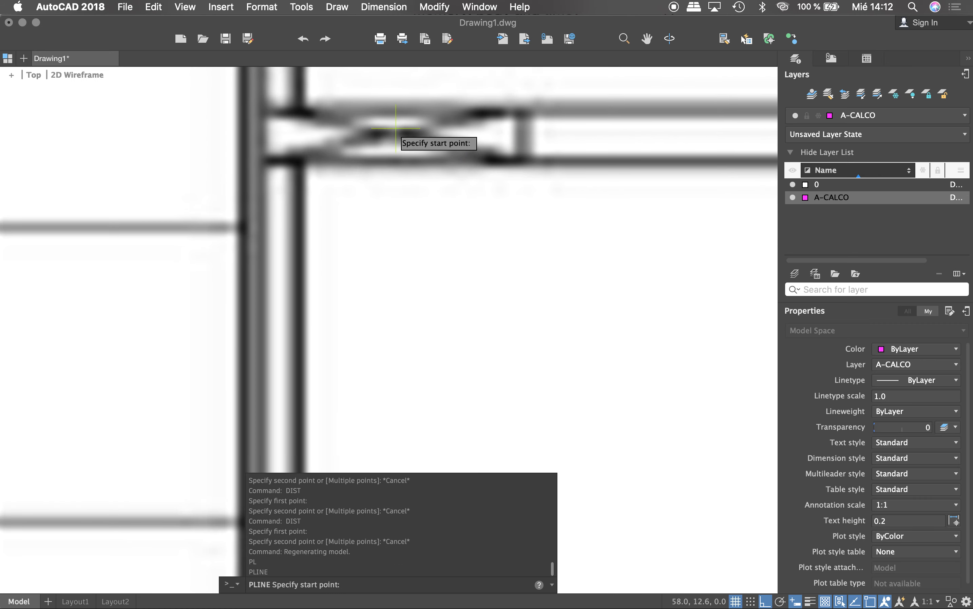
left_click(392, 133)
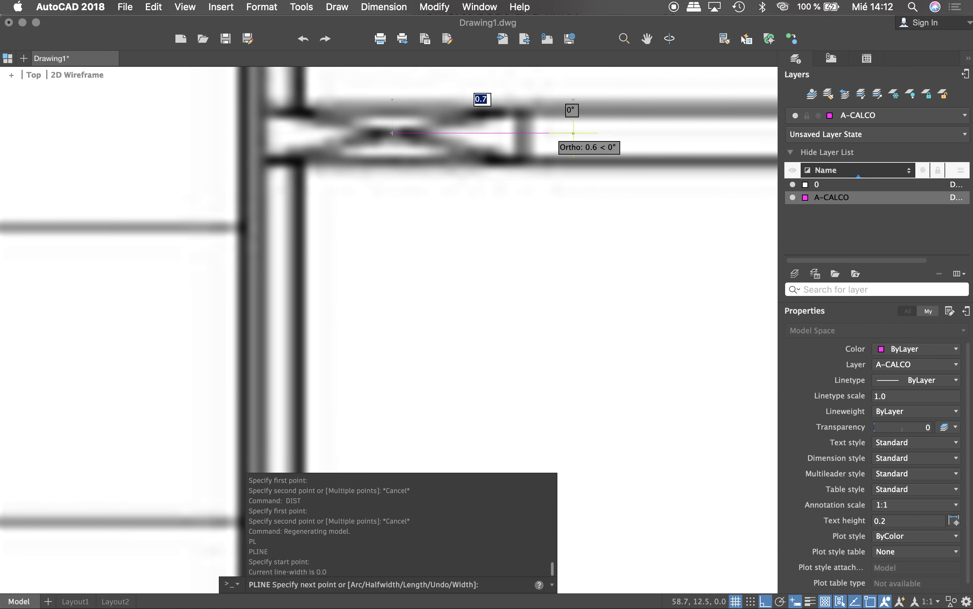
left_click(661, 133)
key("Escape")
Grip-stretch the new line's left end far to the left.
left_click(402, 133)
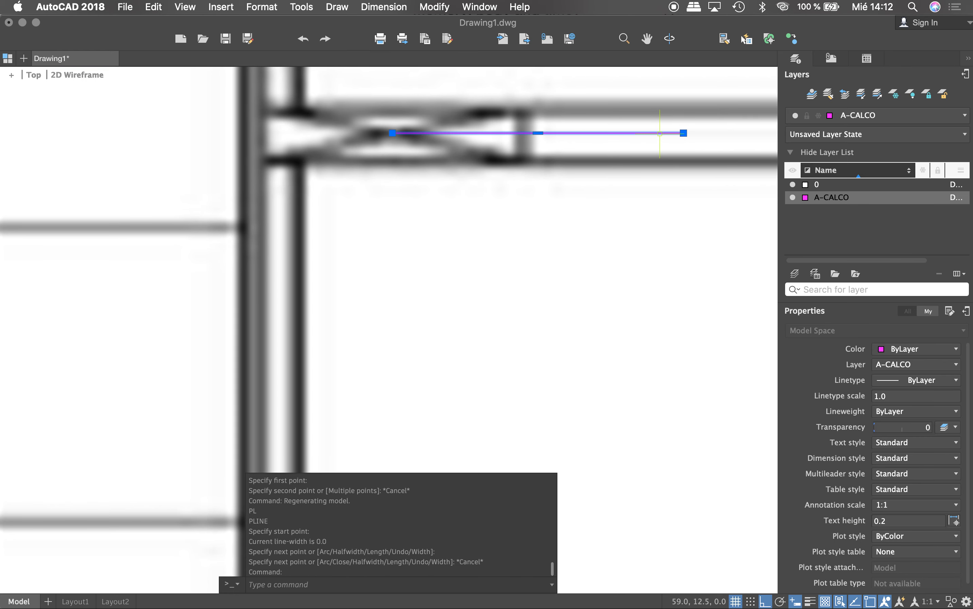
left_click(392, 132)
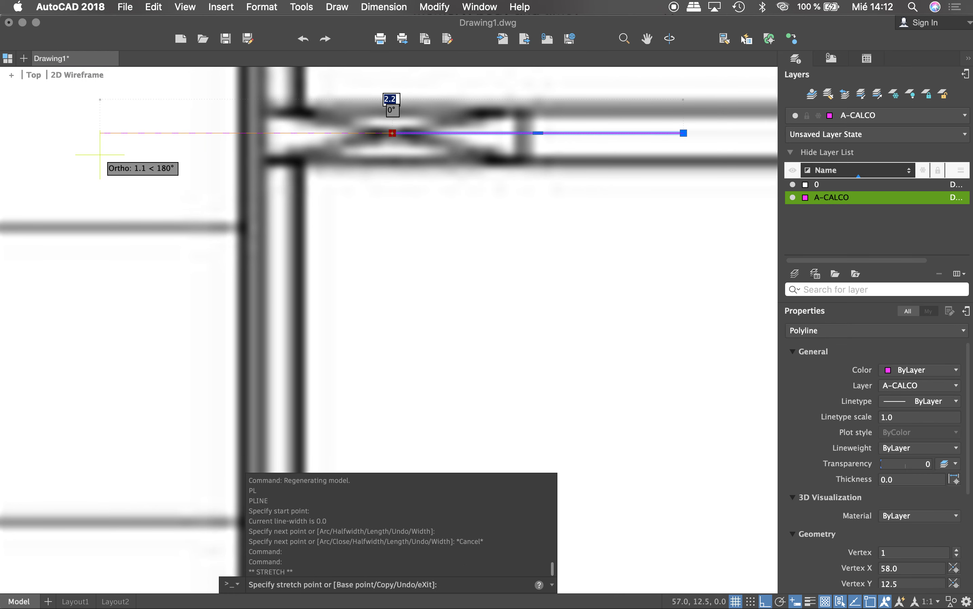
right_click(476, 207)
left_click(480, 361)
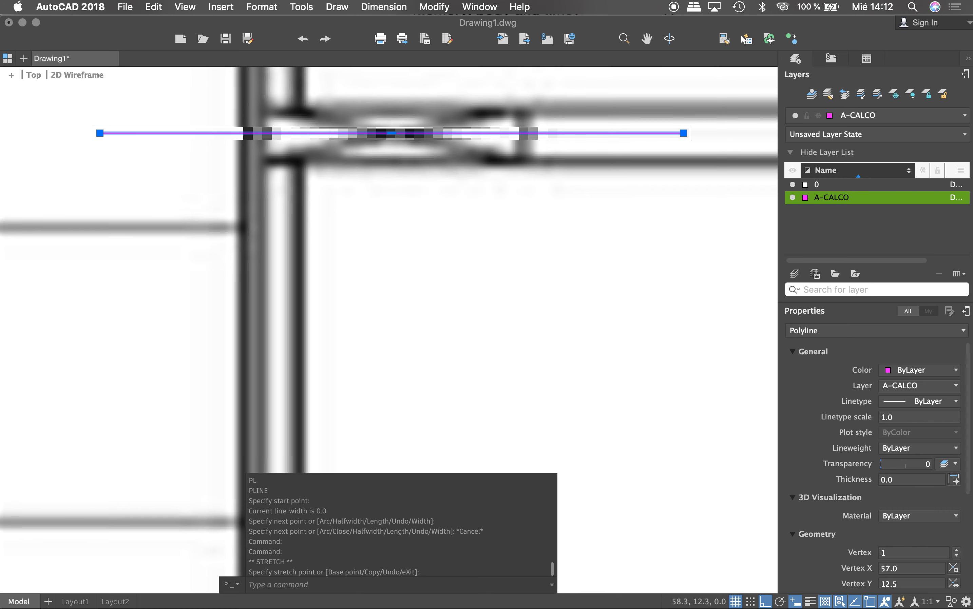
Copy the magenta line down onto the next brace below.
type("CO")
key("Return")
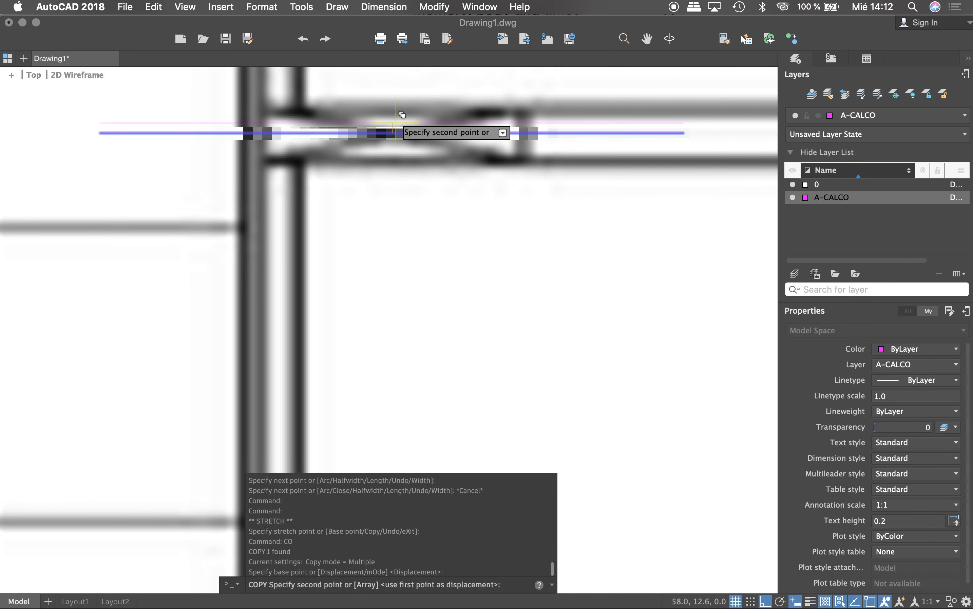
scroll(408, 96, "down", 4)
left_click(402, 111)
scroll(410, 324, "up", 5)
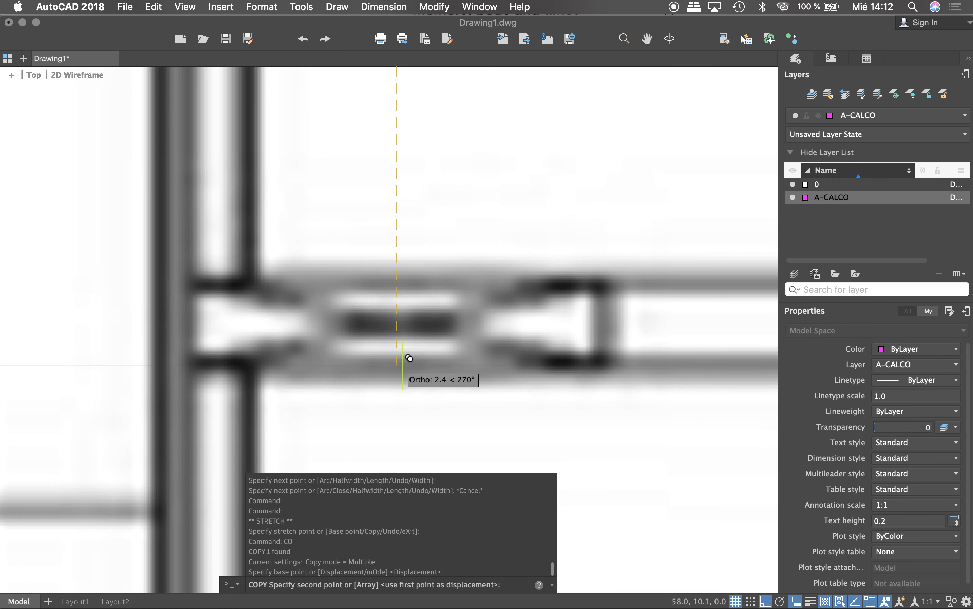
left_click(396, 323)
scroll(437, 294, "down", 5)
scroll(438, 294, "down", 3)
key("Escape")
key("Escape")
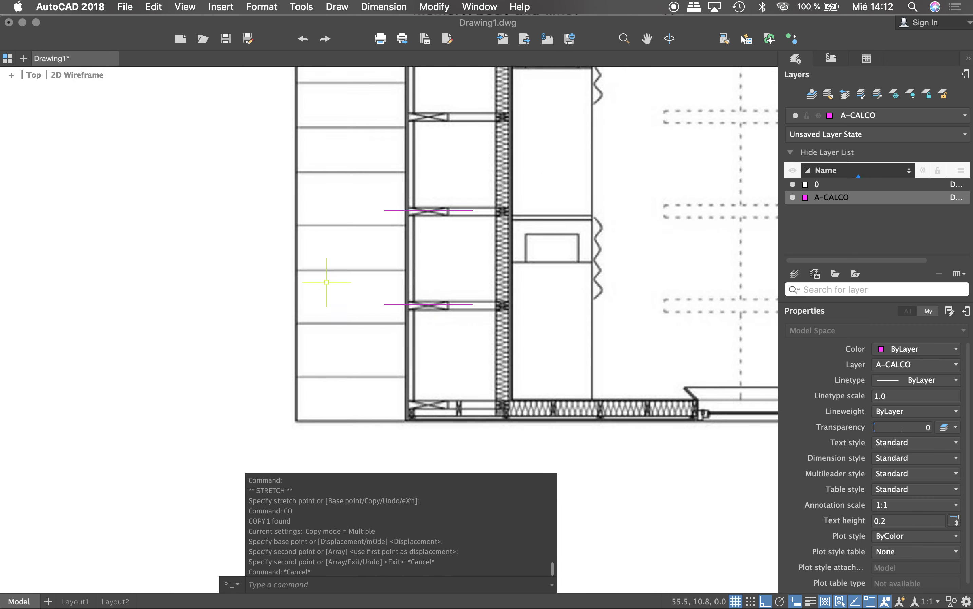
scroll(327, 282, "down", 3)
key("Escape")
key("Escape")
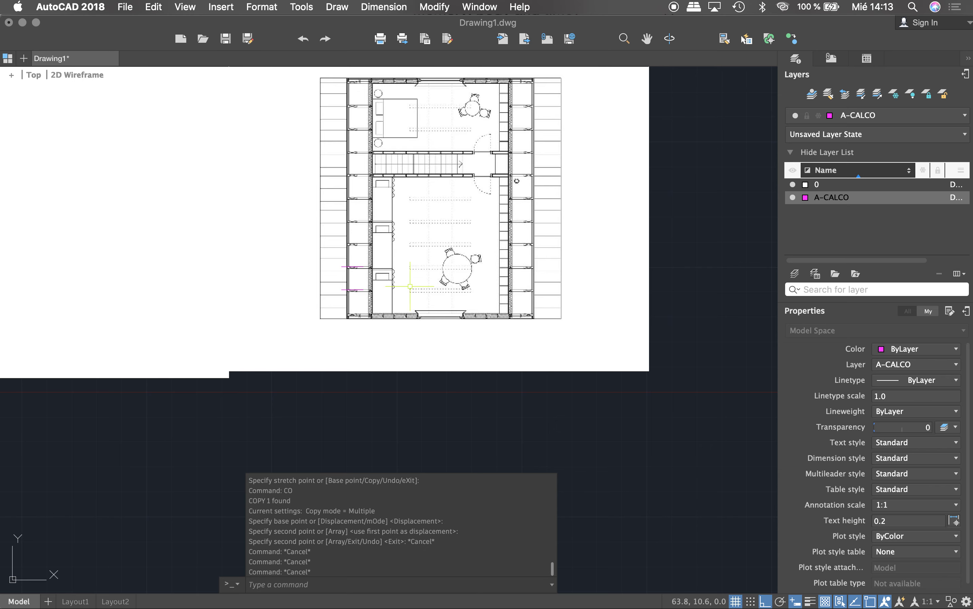
Start scaling the right floor-plan image and its magenta lines, with the base point at the image corner.
scroll(318, 274, "up", 6)
scroll(460, 274, "down", 6)
type("s")
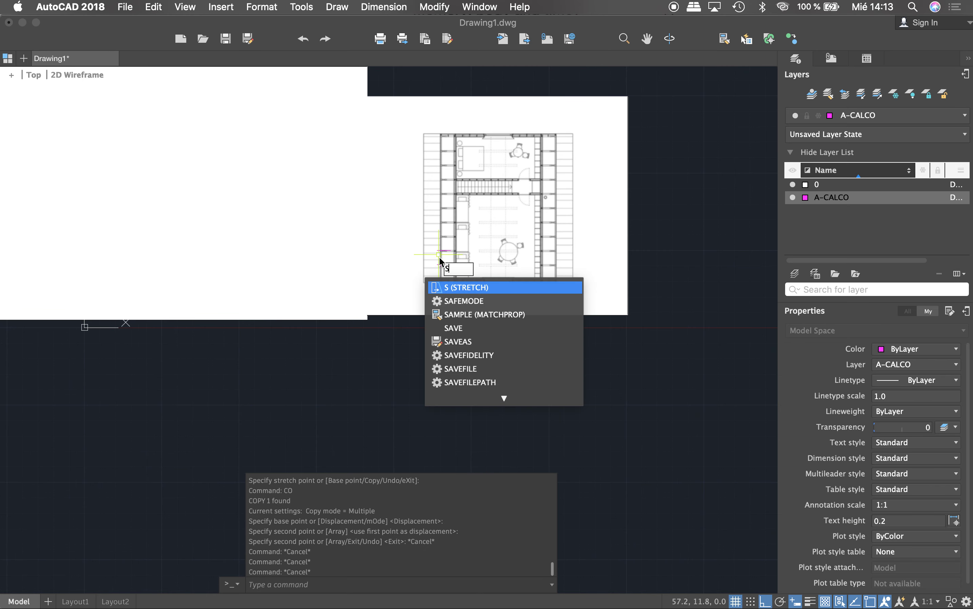
type("c")
key("Return")
left_click(476, 334)
left_click(434, 234)
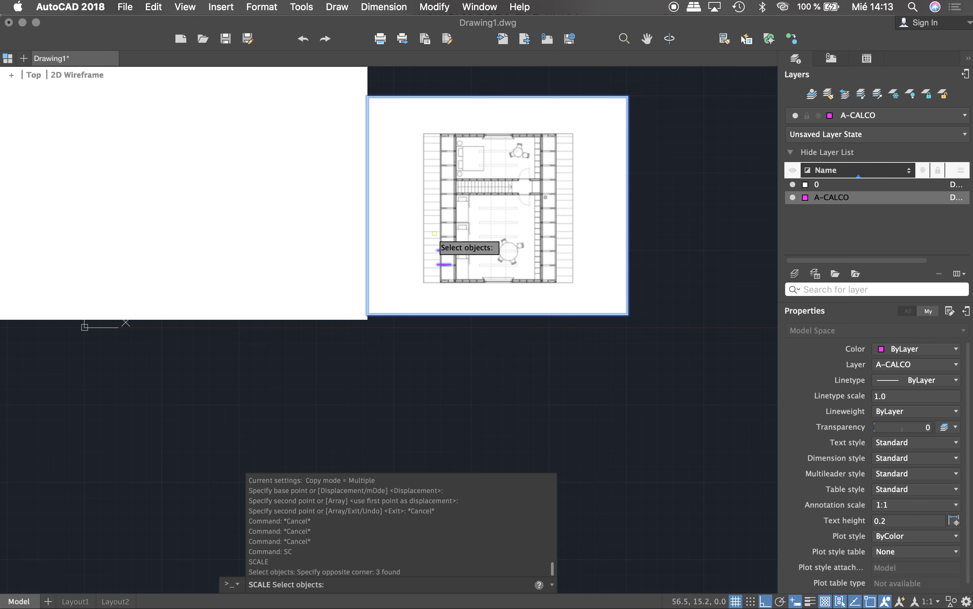
scroll(463, 302, "up", 4)
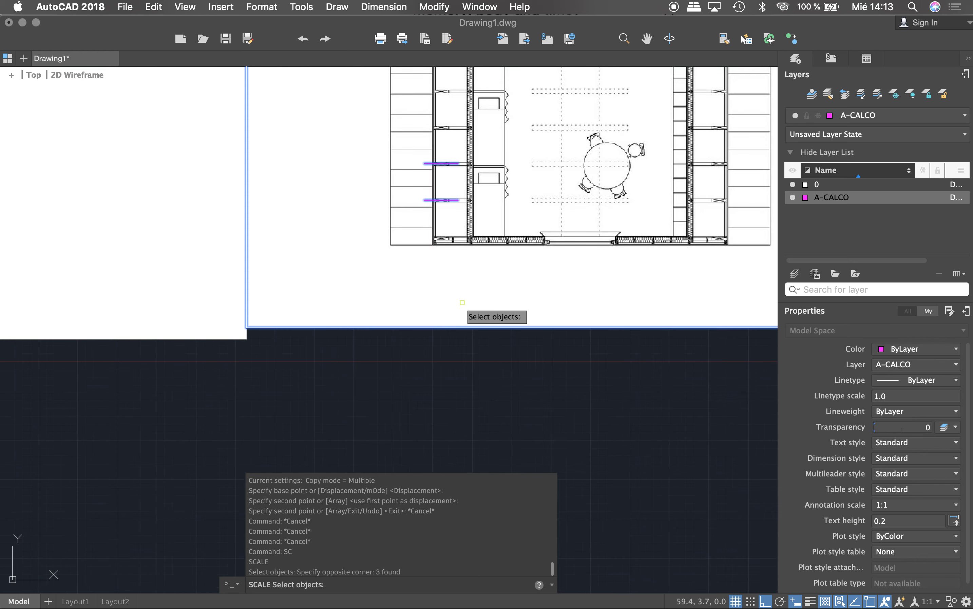
key("Return")
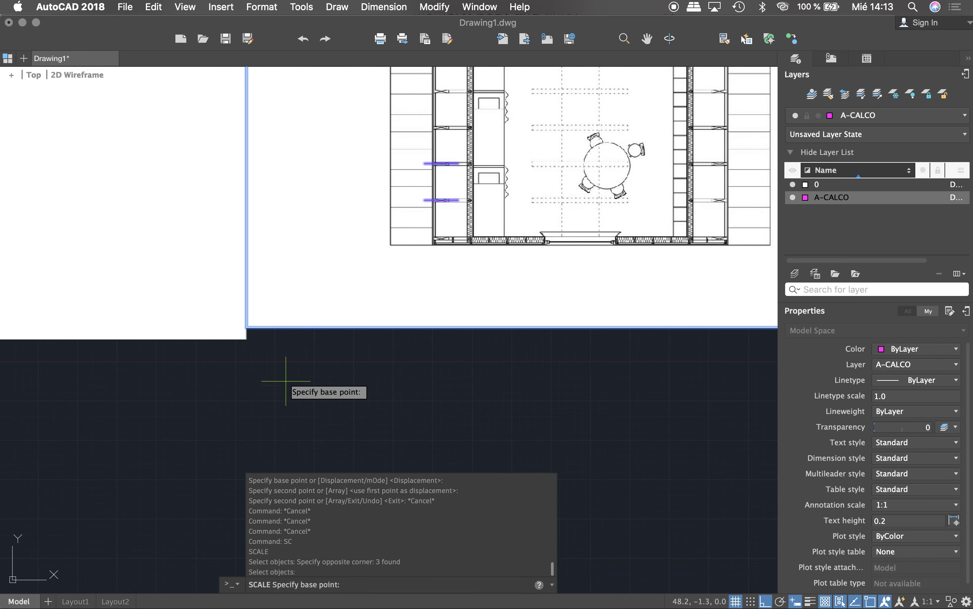
left_click(247, 327)
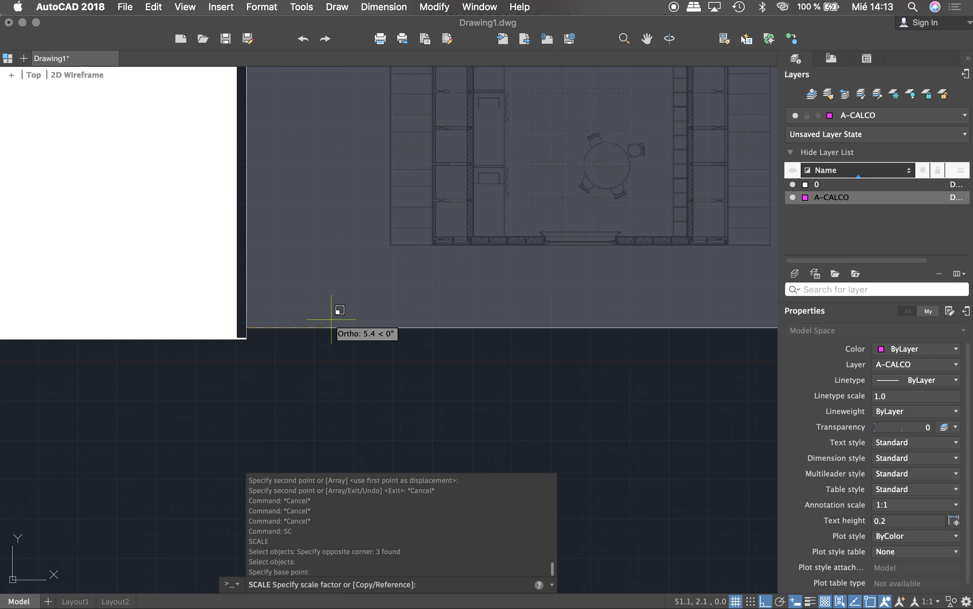
Use a reference length between the two magenta lines and set it to 80.
type("R")
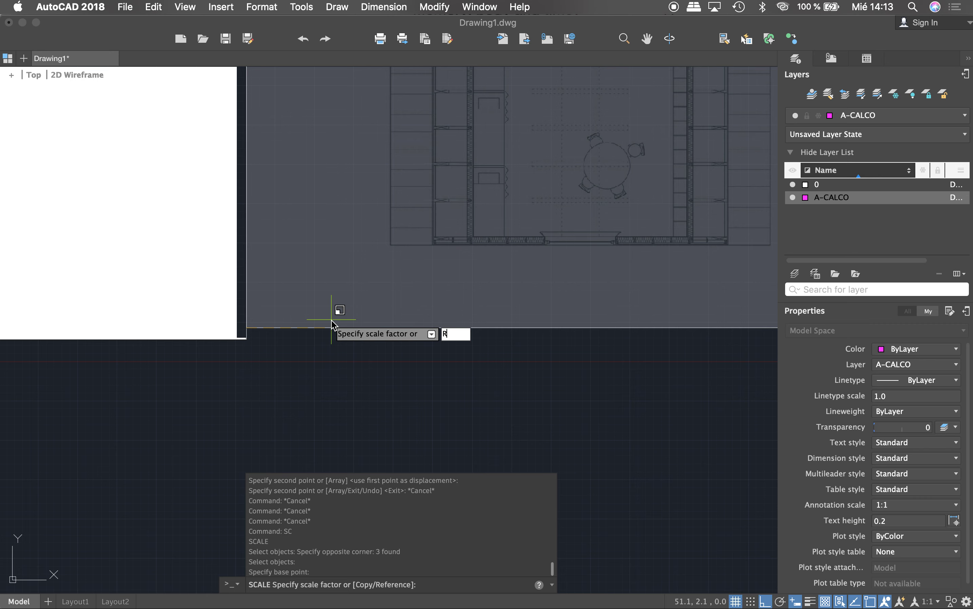
key("Return")
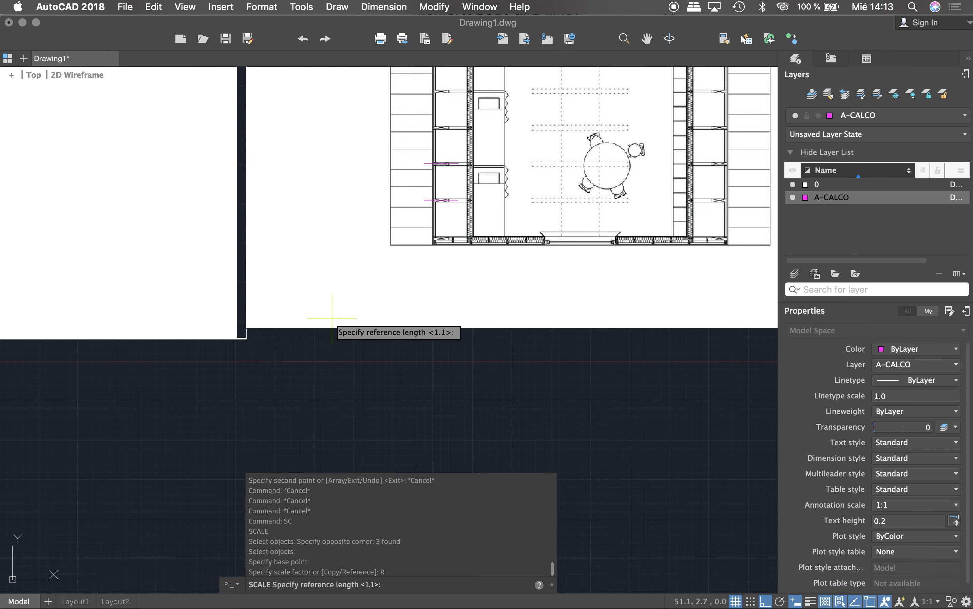
scroll(463, 167, "up", 5)
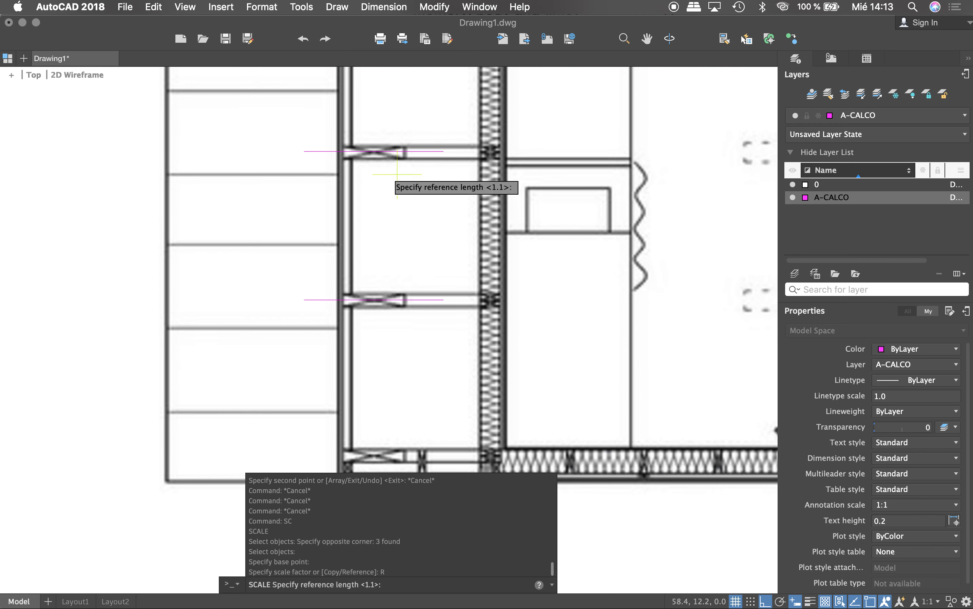
left_click(375, 152)
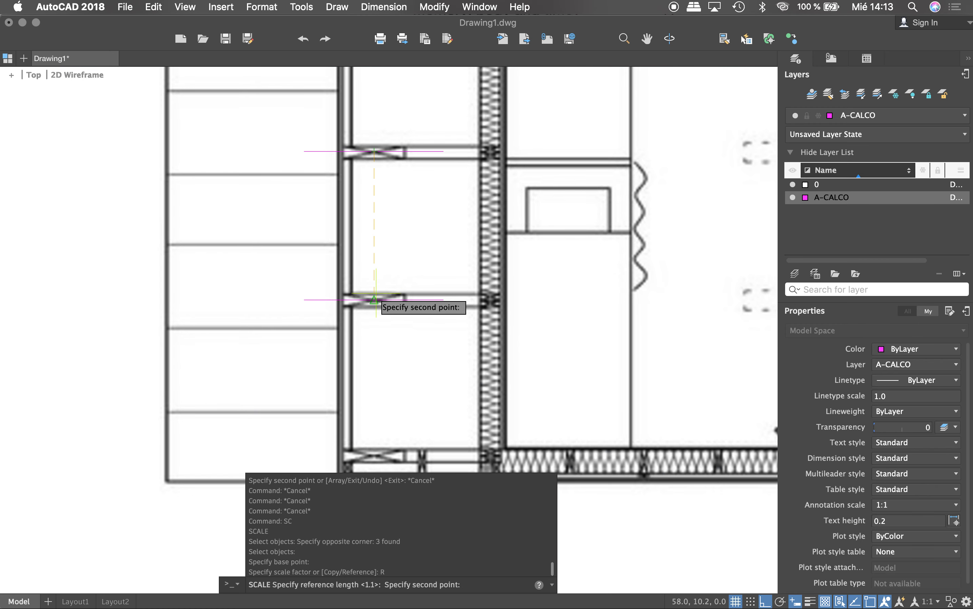
left_click(374, 300)
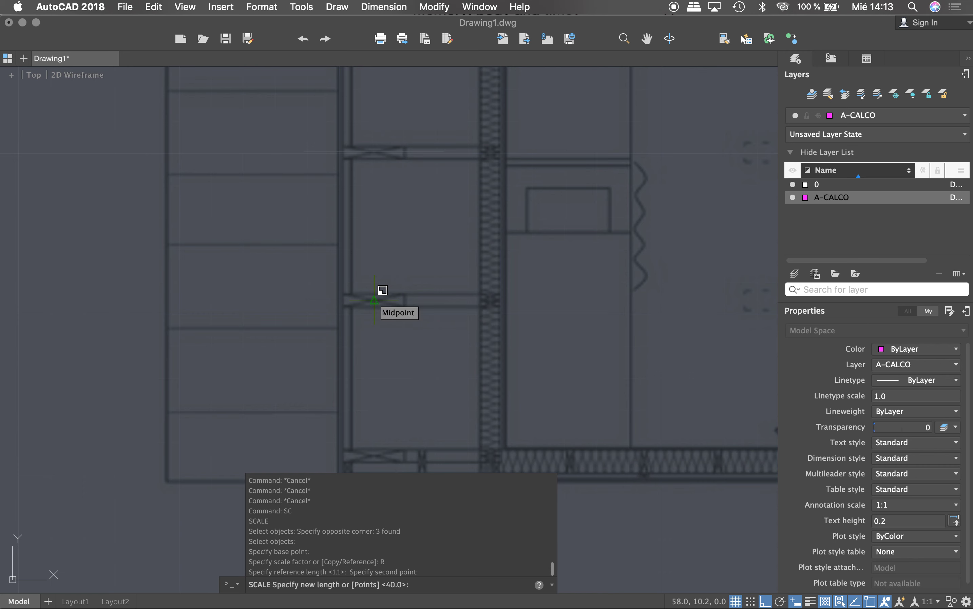
type("80")
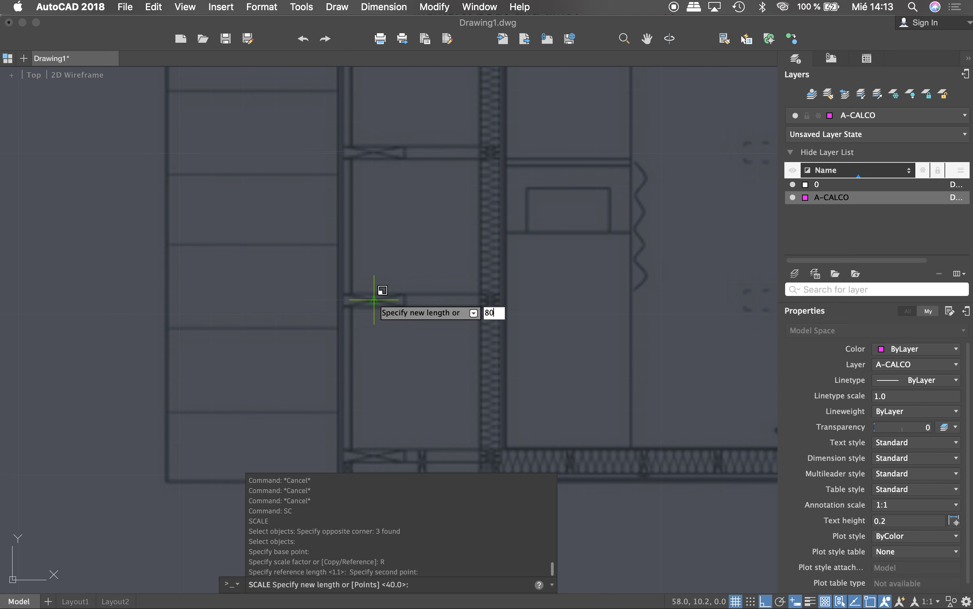
key("Return")
scroll(412, 343, "down", 5)
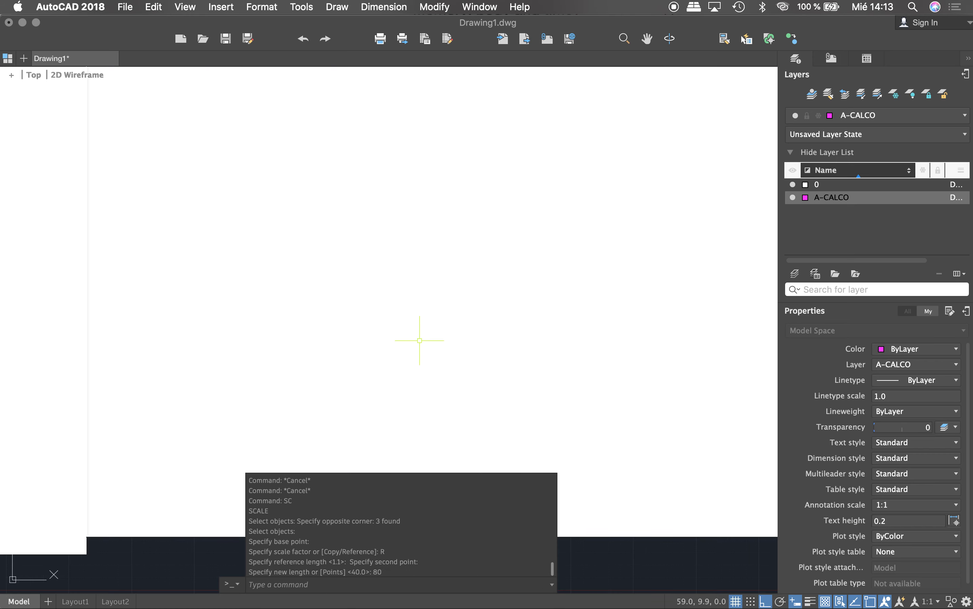
scroll(409, 346, "down", 5)
scroll(427, 331, "up", 5)
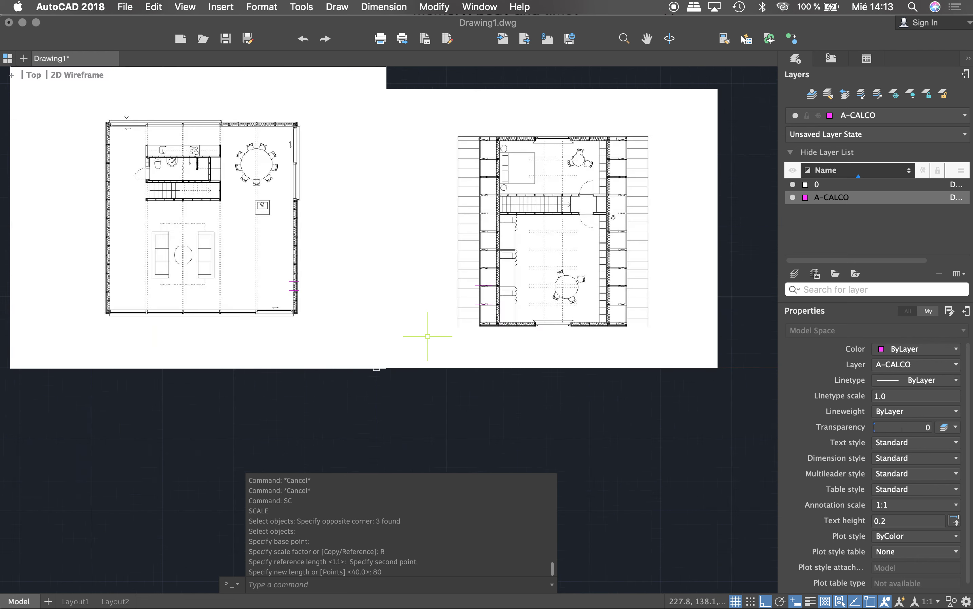
scroll(390, 255, "down", 3)
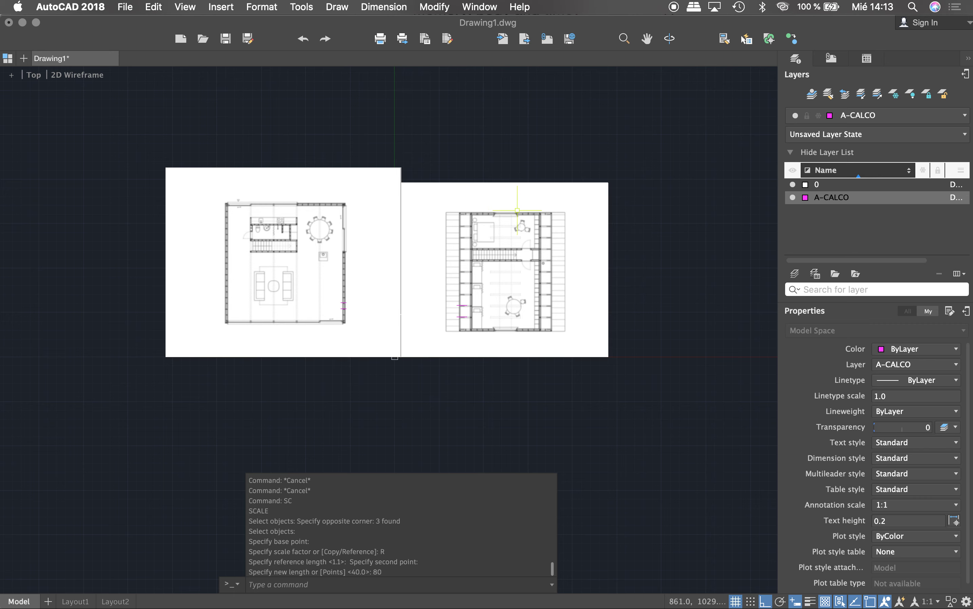
scroll(510, 311, "up", 4)
scroll(511, 311, "up", 1)
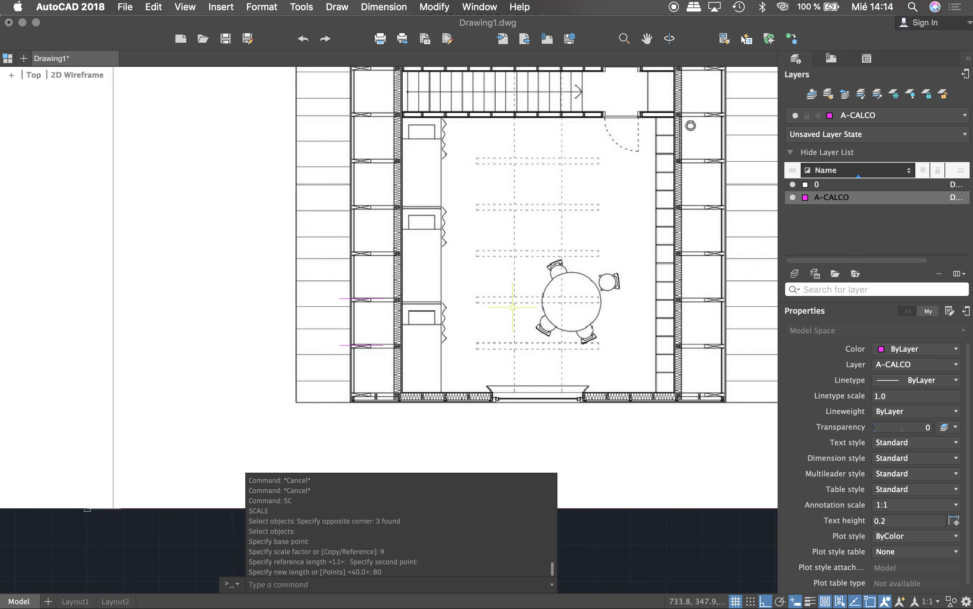
scroll(510, 311, "down", 5)
scroll(456, 208, "up", 5)
scroll(456, 208, "down", 1)
scroll(456, 208, "up", 5)
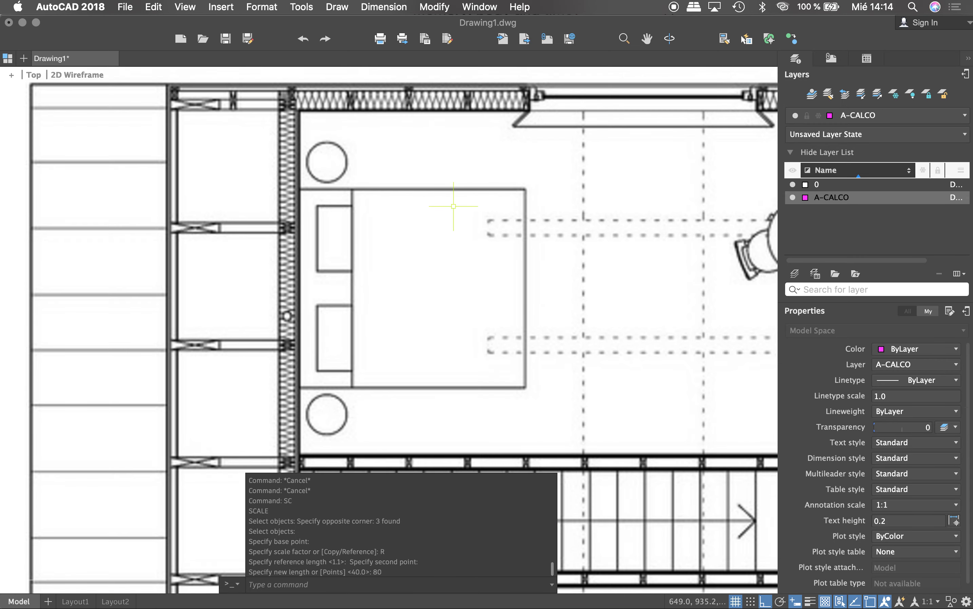
type("DI")
key("Return")
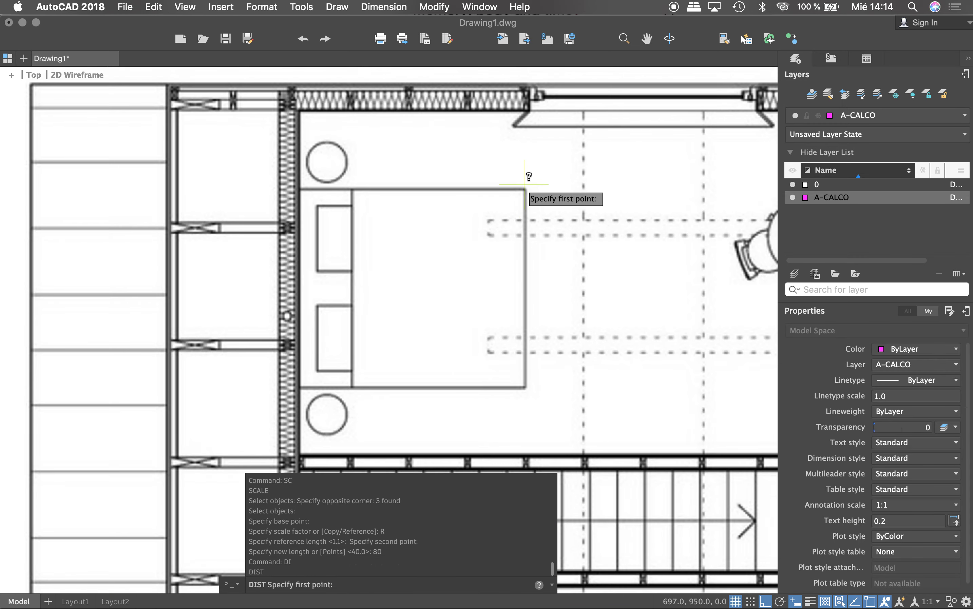
left_click(525, 189)
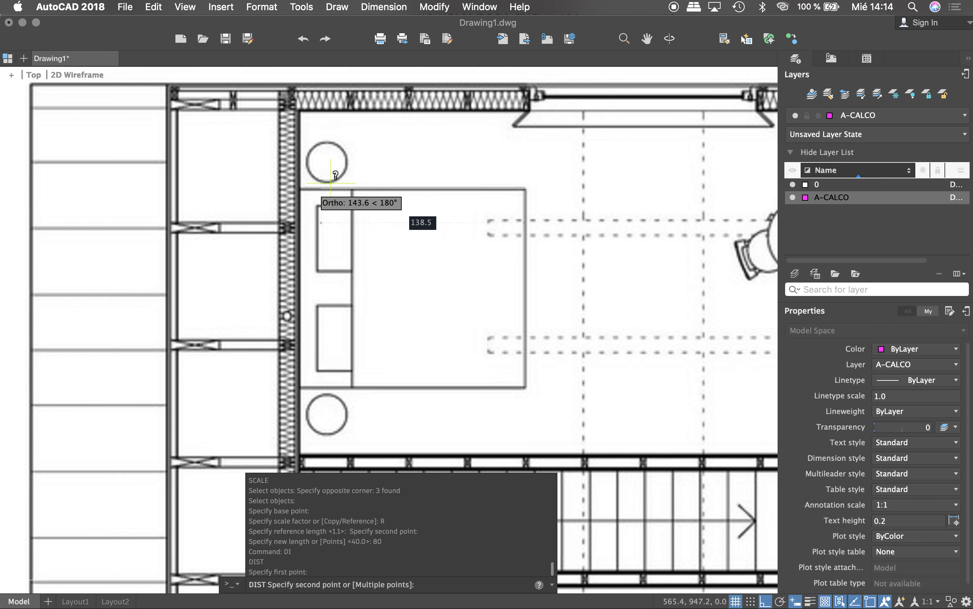
scroll(298, 190, "down", 5)
scroll(318, 186, "up", 5)
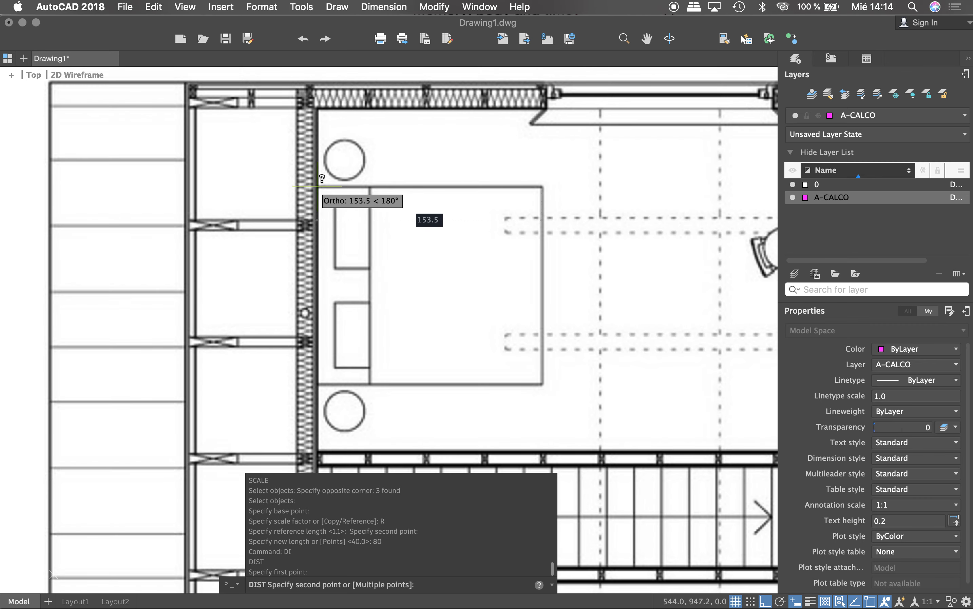
scroll(443, 177, "down", 4)
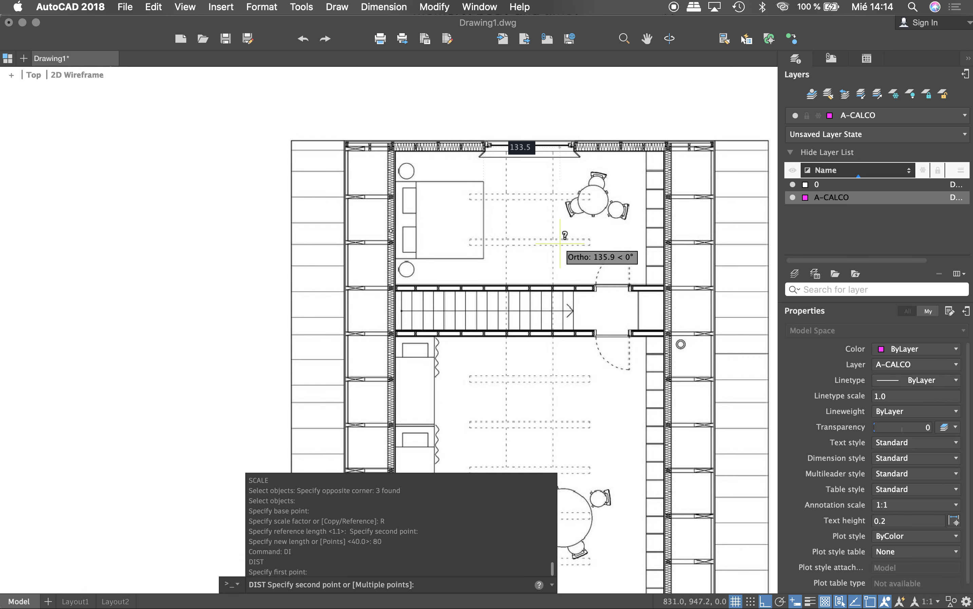
key("Escape")
scroll(560, 339, "up", 5)
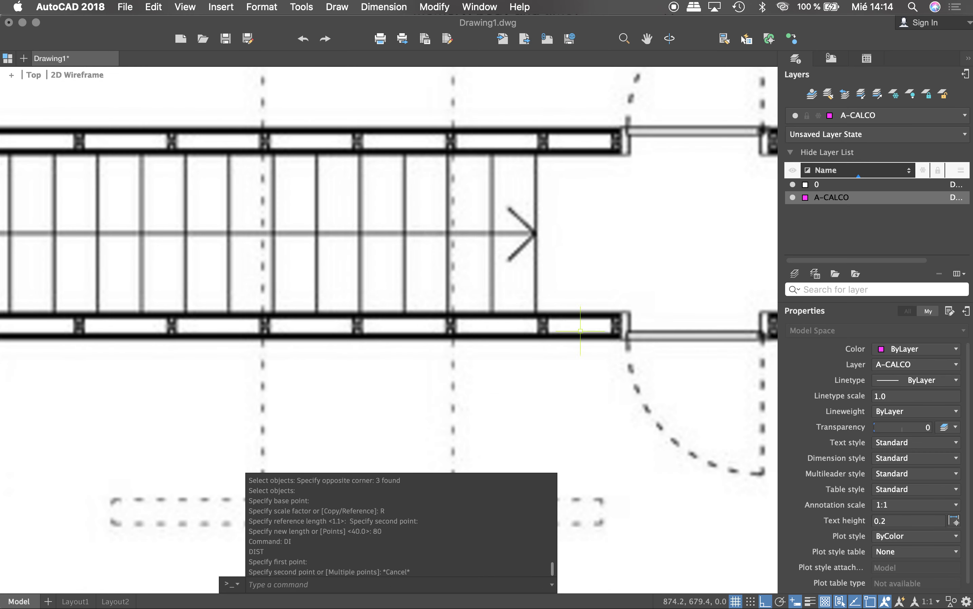
key("Return")
left_click(536, 313)
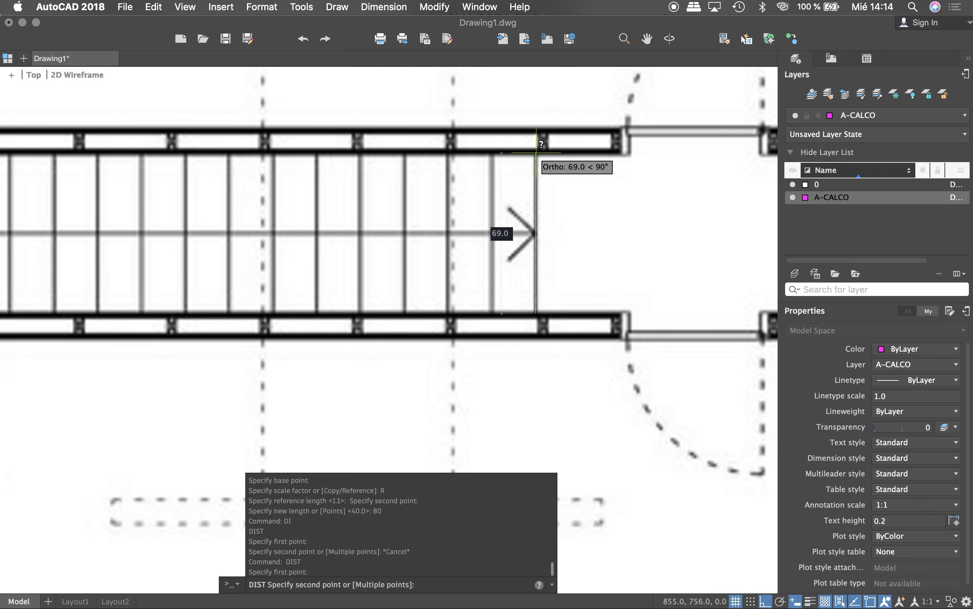
scroll(536, 152, "down", 3)
scroll(504, 170, "down", 6)
key("Escape")
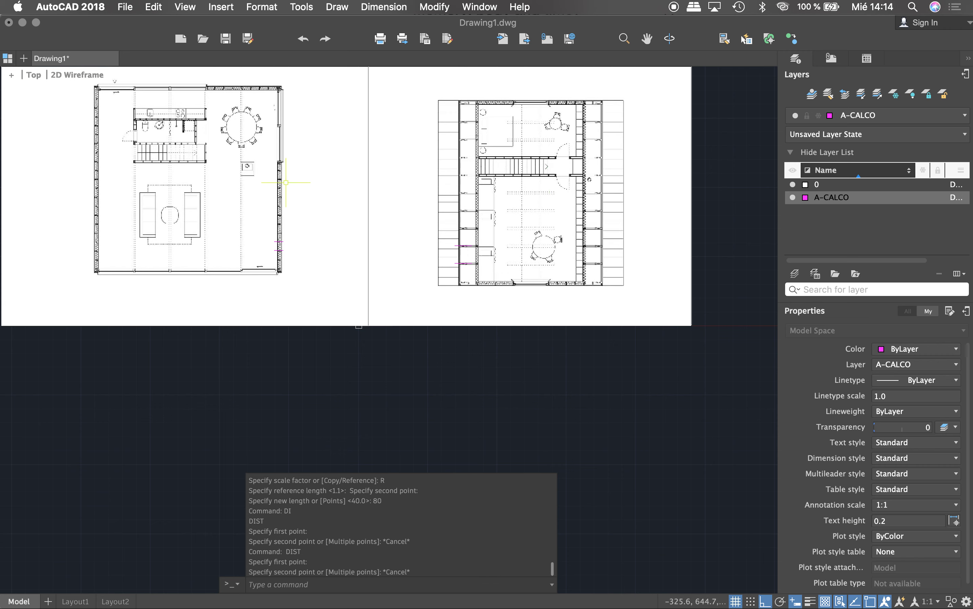
Draw a magenta guide polyline from the left plan's top-right corner across to the right.
type("PL")
key("Return")
left_click(280, 86)
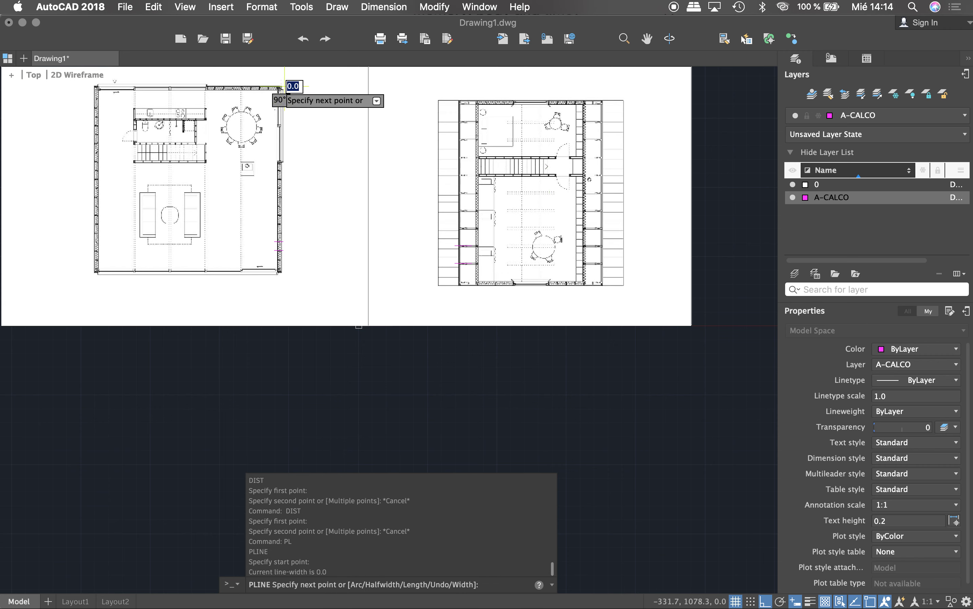
left_click(712, 121)
key("Escape")
Move the right-hand floor plan into line with the ground floor.
left_click_drag(701, 126, 673, 147)
type("m")
key("Return")
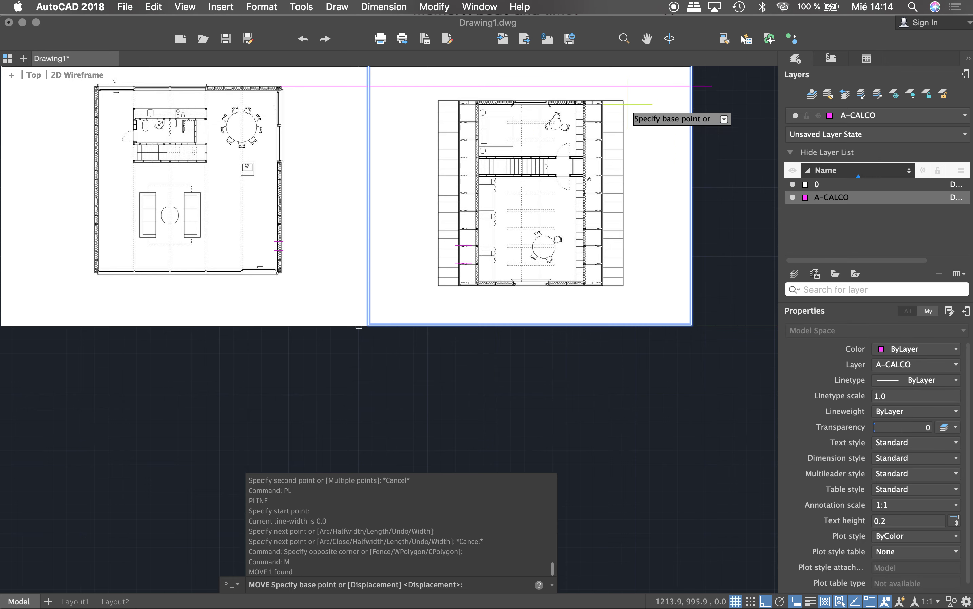
scroll(623, 100, "up", 5)
left_click(622, 100)
scroll(624, 99, "down", 5)
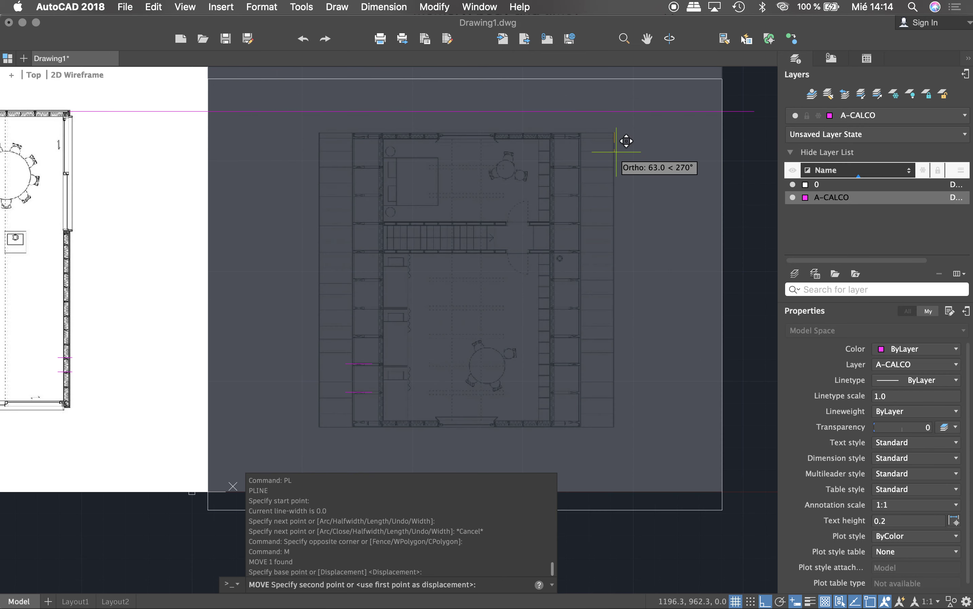
left_click(626, 97)
scroll(544, 153, "down", 3)
scroll(544, 153, "down", 2)
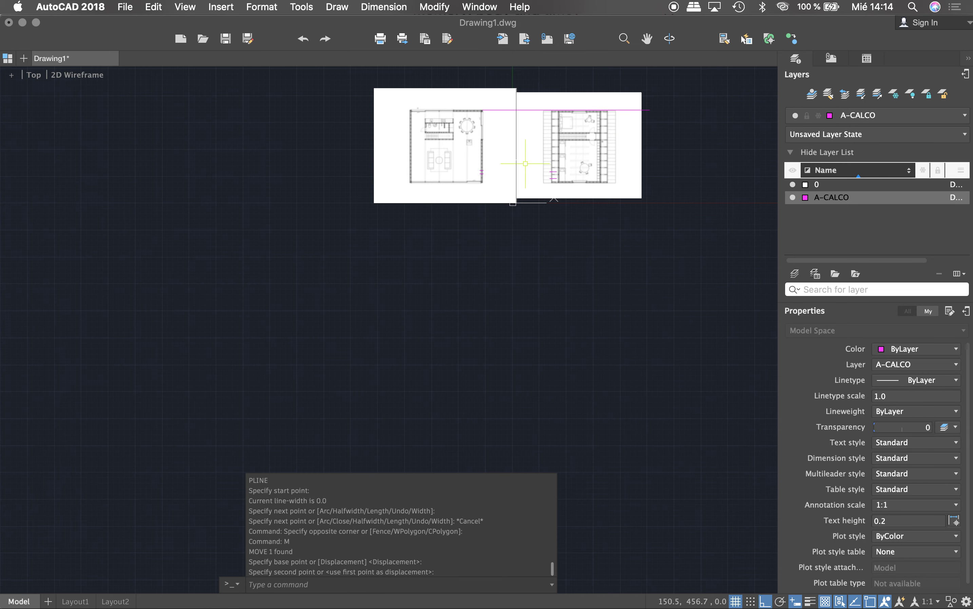
scroll(547, 178, "up", 4)
Erase the two short stray magenta lines.
left_click(551, 153)
left_click(604, 207)
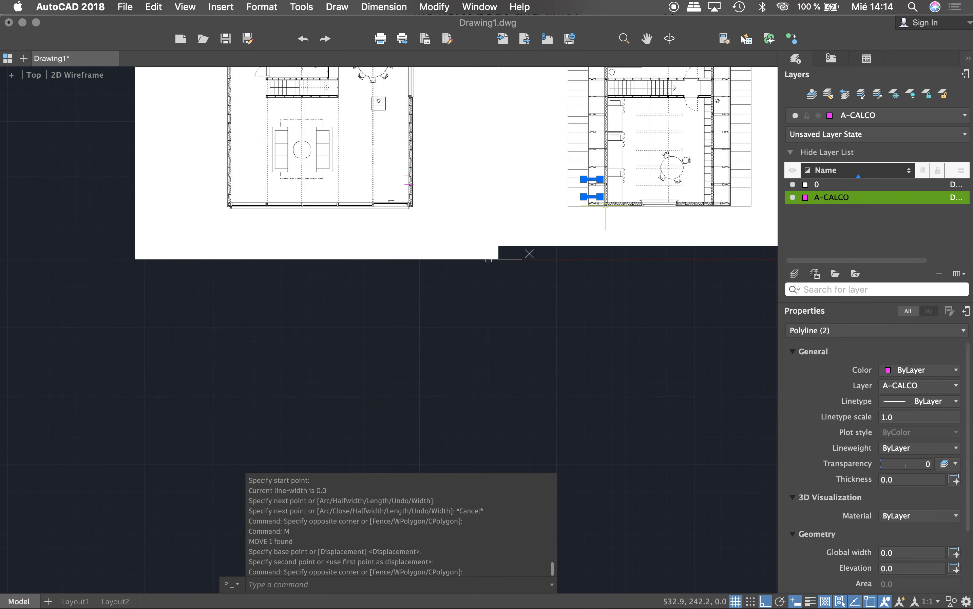
type("e")
key("Return")
Draw a magenta polyline along the plans' bottom edge from the ground floor's wall corner.
type("pl")
key("Return")
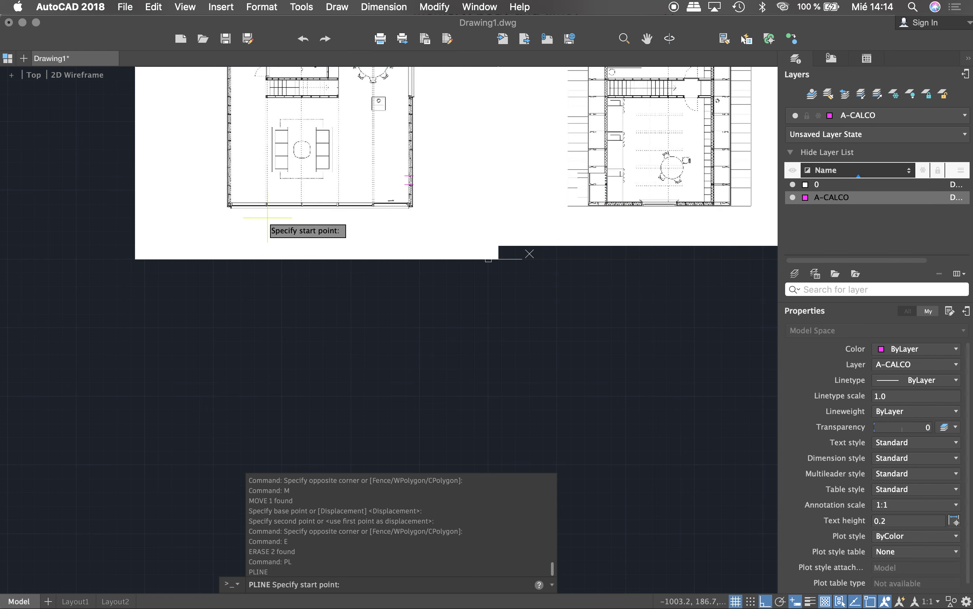
left_click(229, 207)
scroll(565, 283, "down", 5)
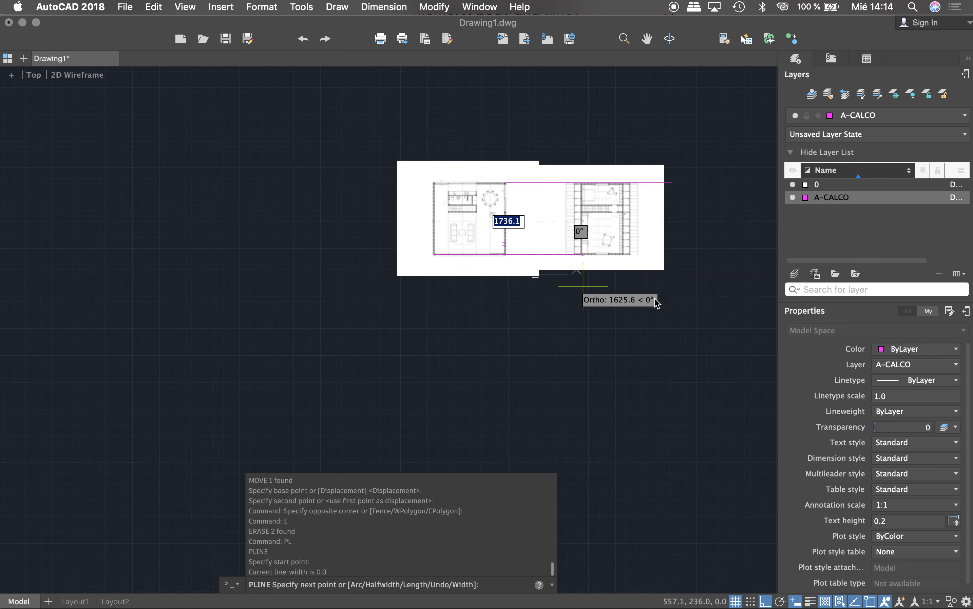
left_click(711, 292)
key("Escape")
scroll(587, 265, "up", 5)
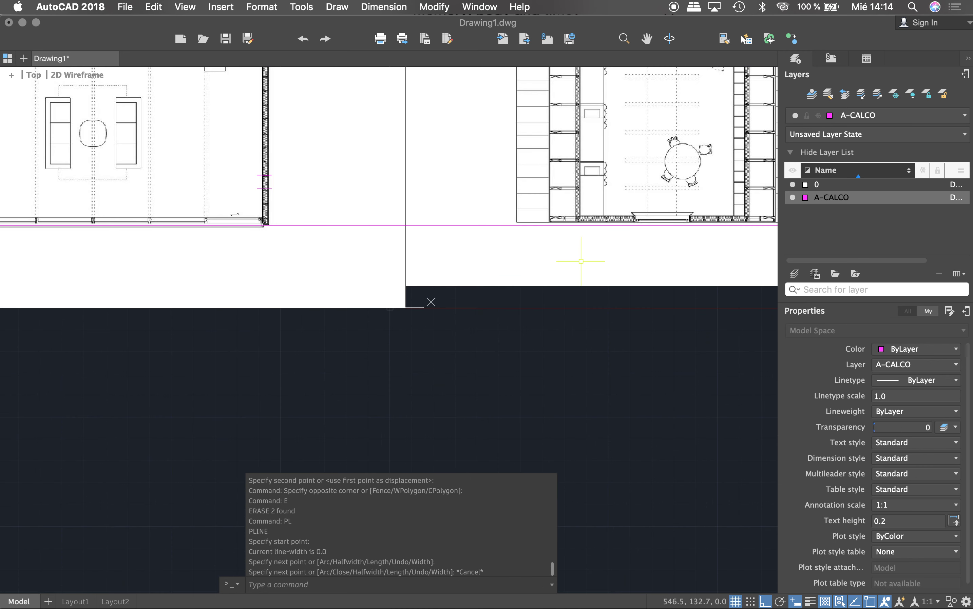
scroll(564, 257, "down", 2)
scroll(544, 247, "down", 3)
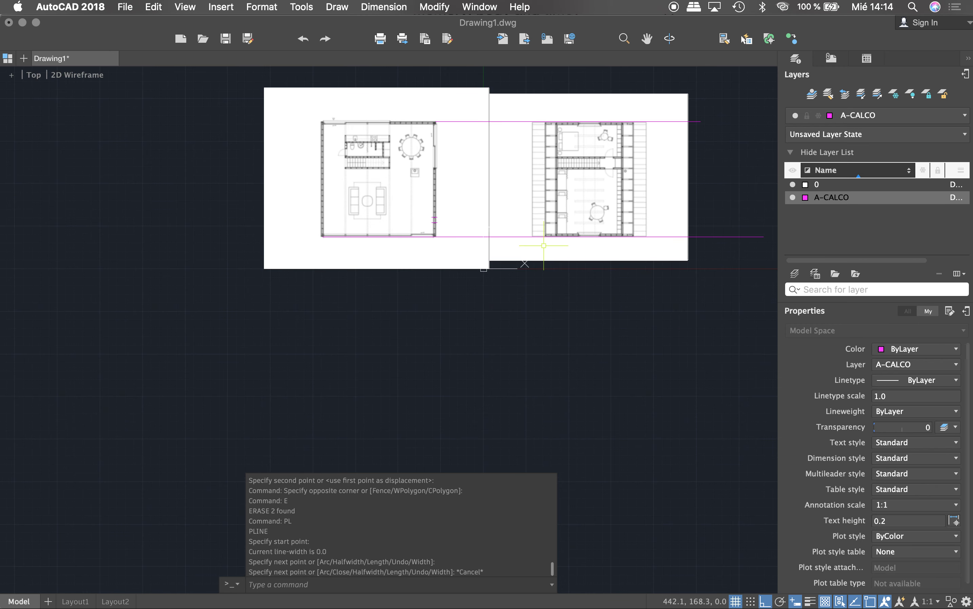
Zoom into the ground-floor stairs and start a DIST measurement, then cancel it.
scroll(544, 245, "up", 1)
scroll(560, 232, "up", 2)
scroll(569, 227, "up", 2)
scroll(568, 227, "down", 3)
scroll(343, 215, "up", 3)
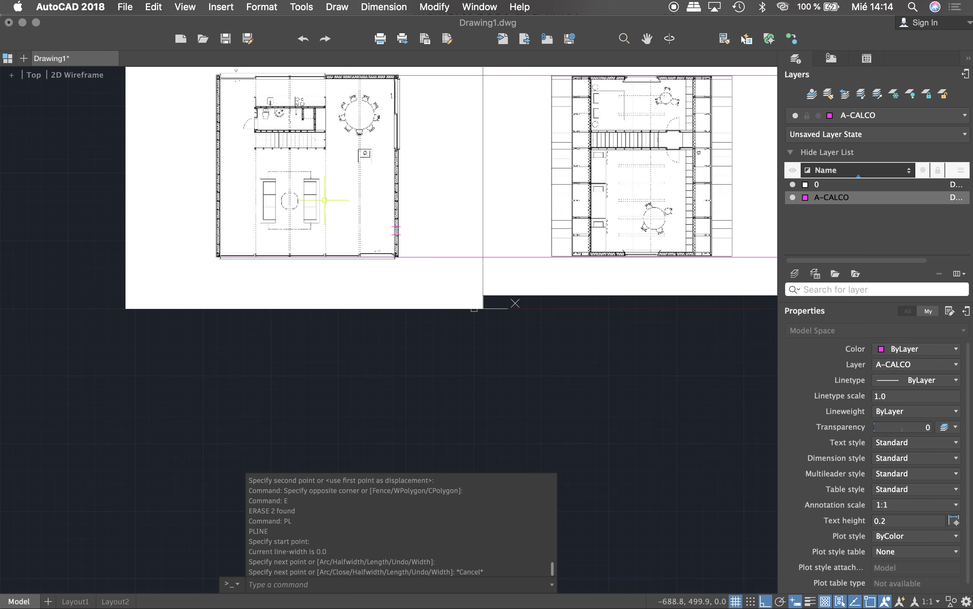
scroll(313, 185, "up", 3)
scroll(382, 267, "down", 5)
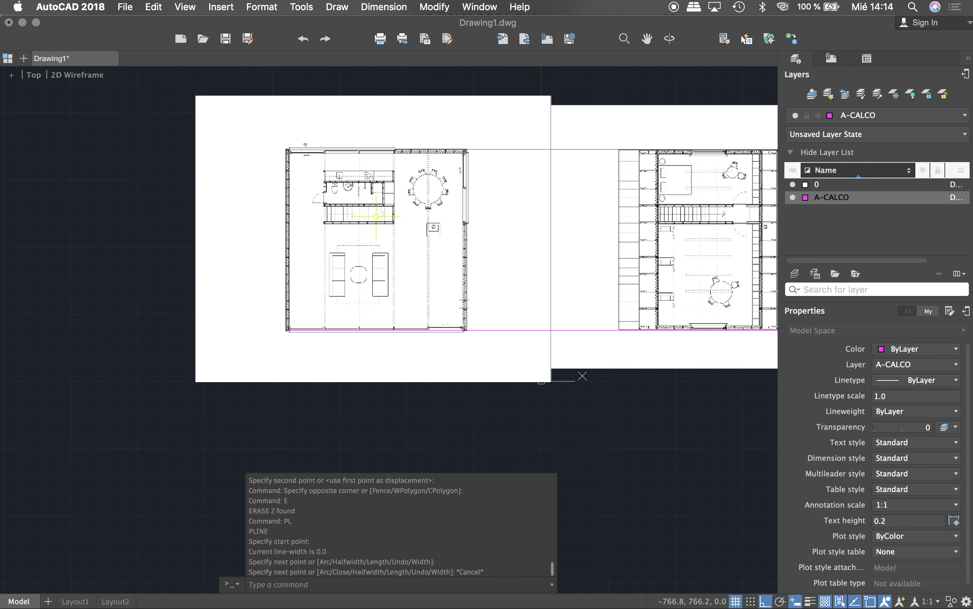
scroll(314, 188, "up", 5)
scroll(358, 240, "down", 3)
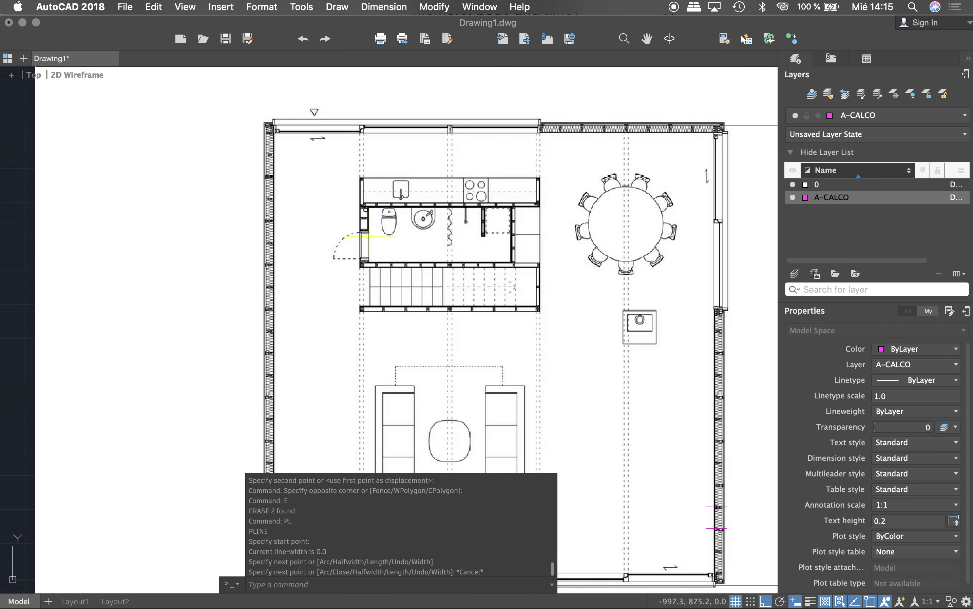
scroll(558, 203, "down", 2)
scroll(562, 209, "down", 4)
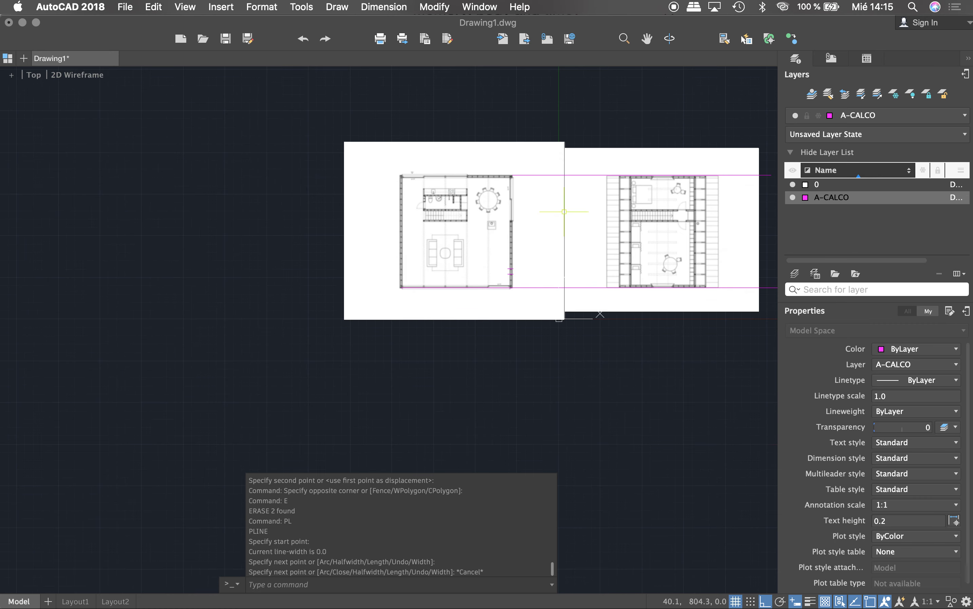
scroll(661, 184, "up", 7)
type("di")
key("Return")
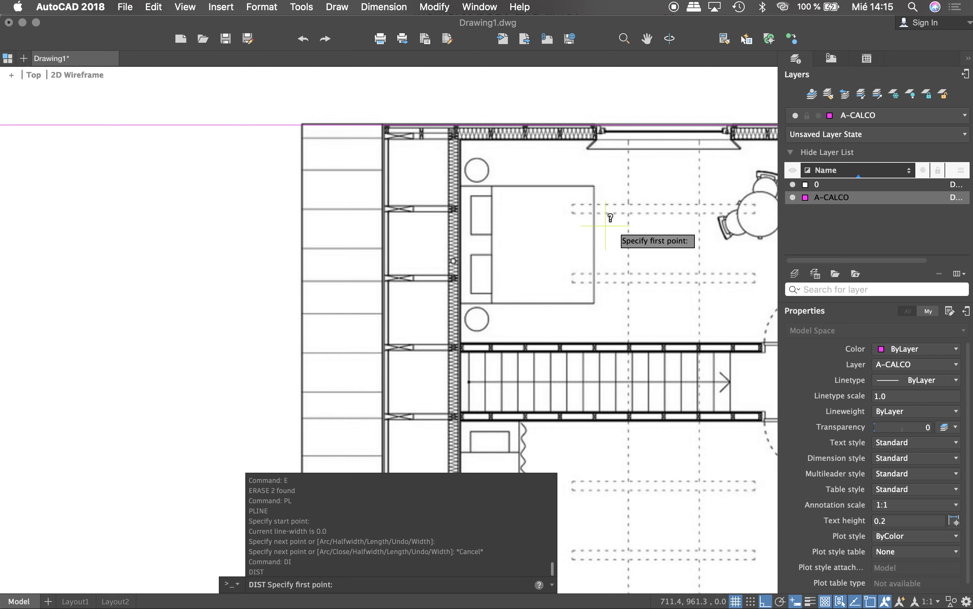
key("Escape")
Measure the stair width from the lower to the upper stair wall, reading 68.9.
scroll(659, 225, "down", 2)
scroll(644, 289, "down", 5)
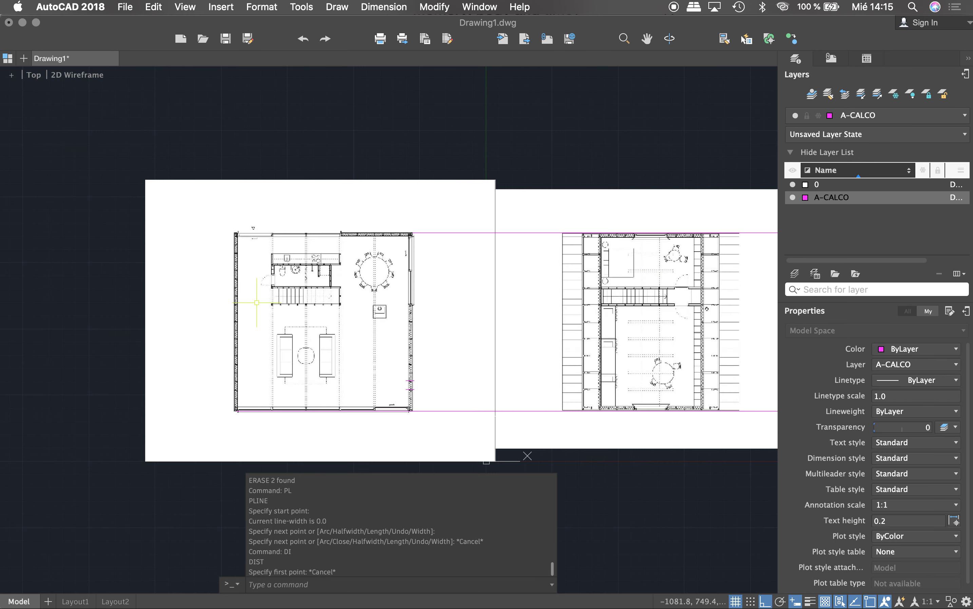
scroll(256, 302, "up", 6)
key("Return")
left_click(434, 295)
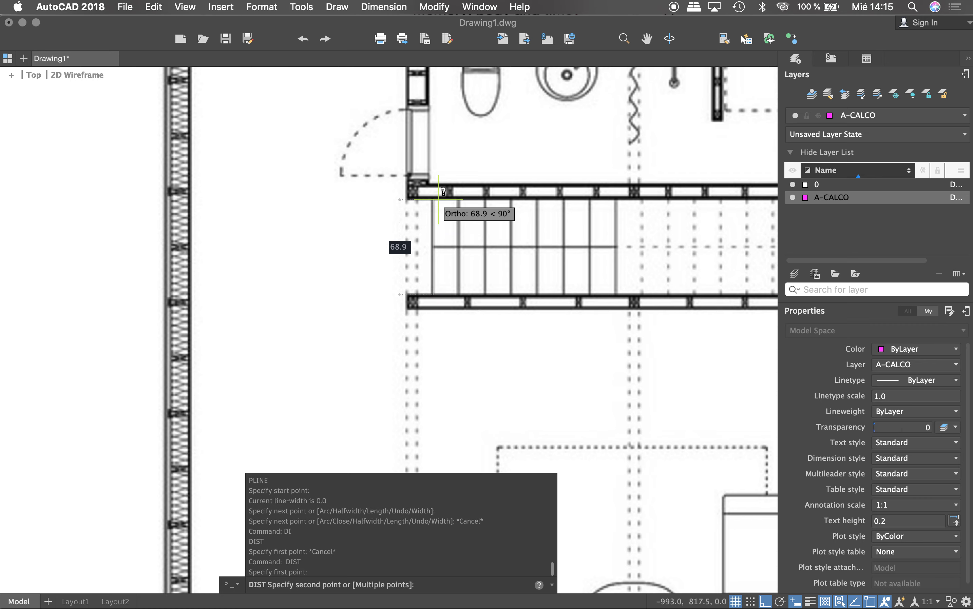
left_click(439, 199)
key("Escape")
scroll(376, 242, "down", 5)
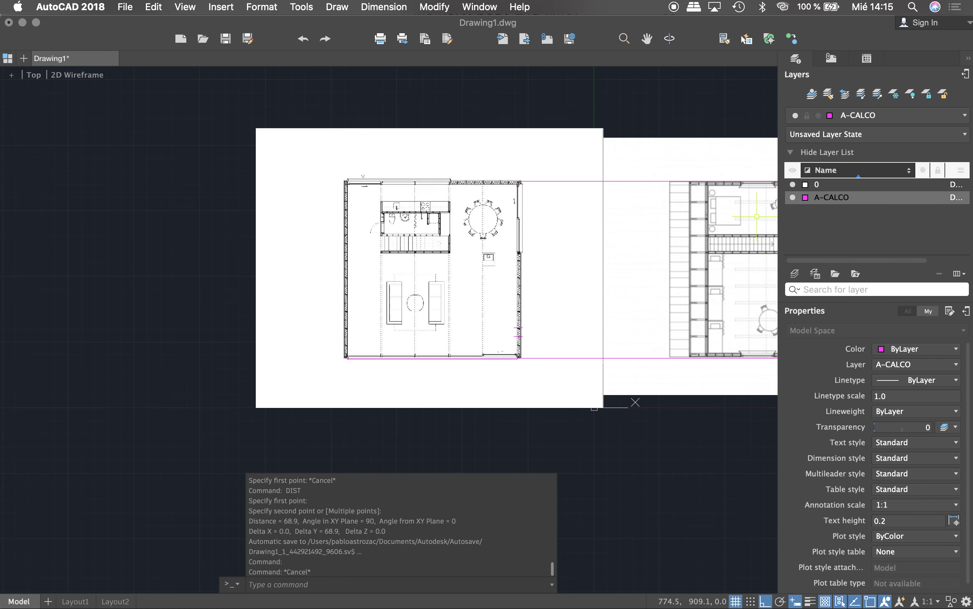
scroll(611, 207, "down", 3)
scroll(663, 237, "down", 5)
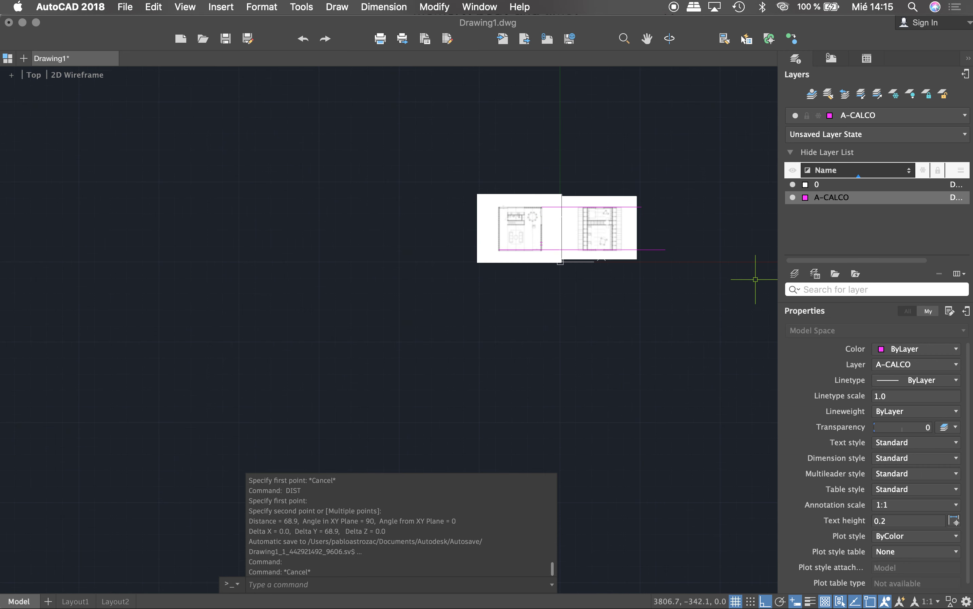
scroll(539, 246, "up", 4)
scroll(542, 244, "down", 2)
key("Escape")
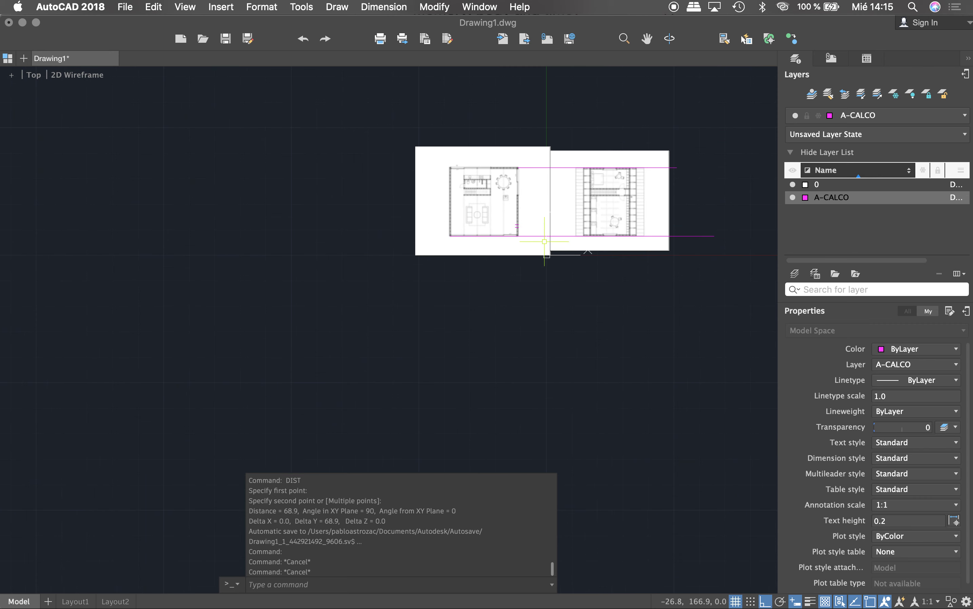
Start SCALE and crossing-select both floor plans with their guide lines.
left_click(675, 272)
key("Escape")
type("sc")
key("Return")
left_click(629, 282)
left_click(463, 142)
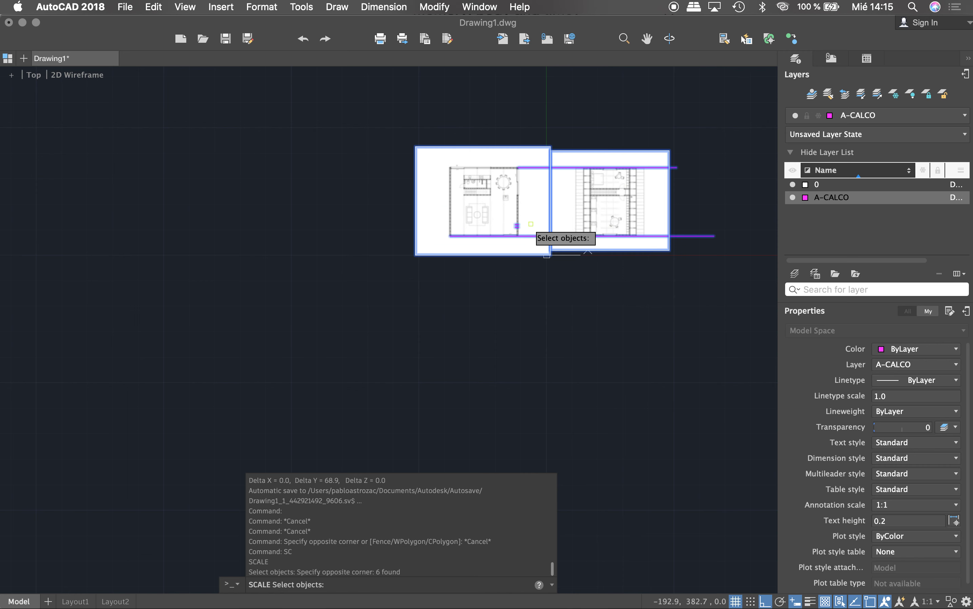
key("Return")
Scale by reference from the image corner so the right-wall span becomes 60.
scroll(515, 231, "up", 10)
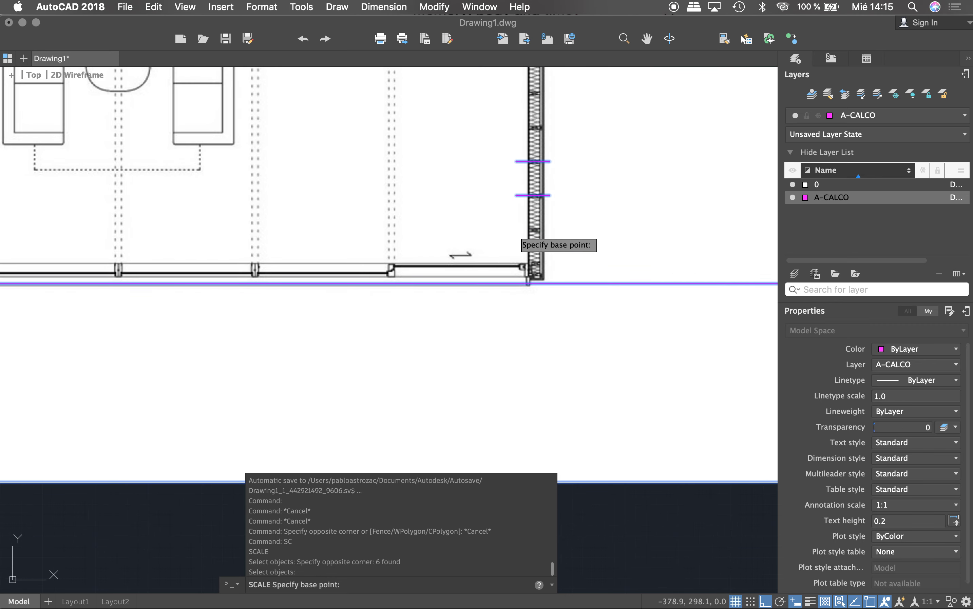
scroll(515, 180, "up", 3)
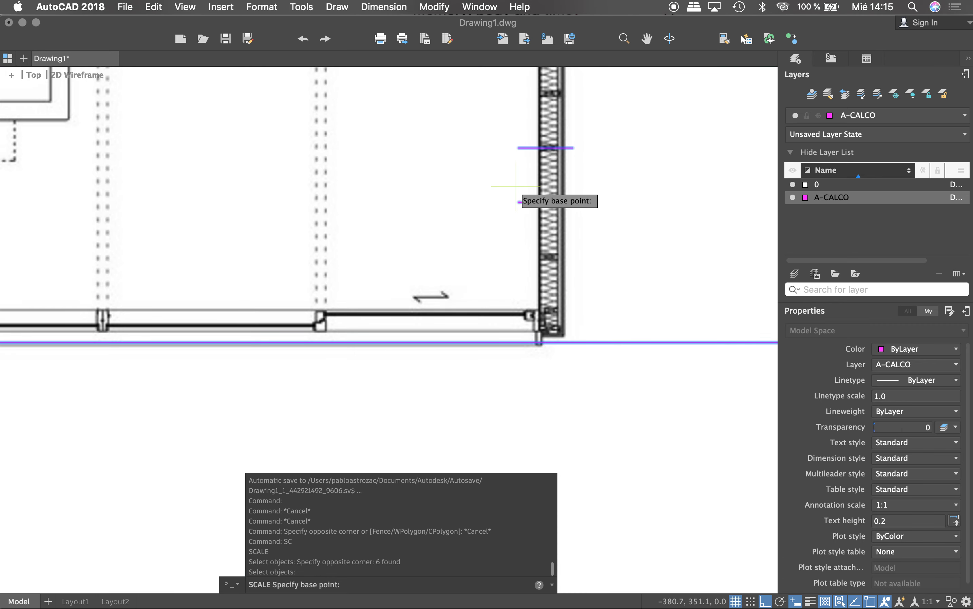
scroll(514, 149, "down", 10)
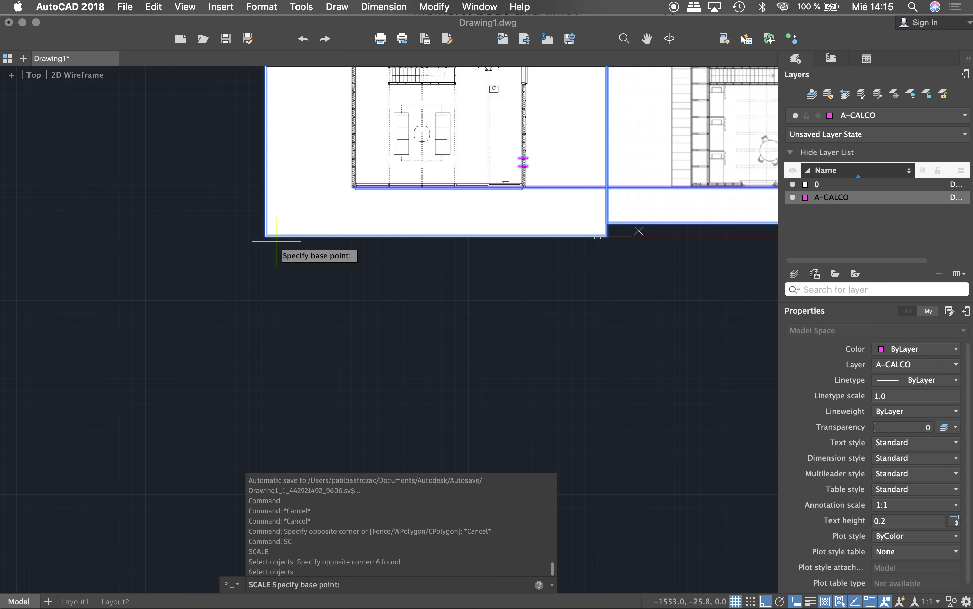
left_click(607, 223)
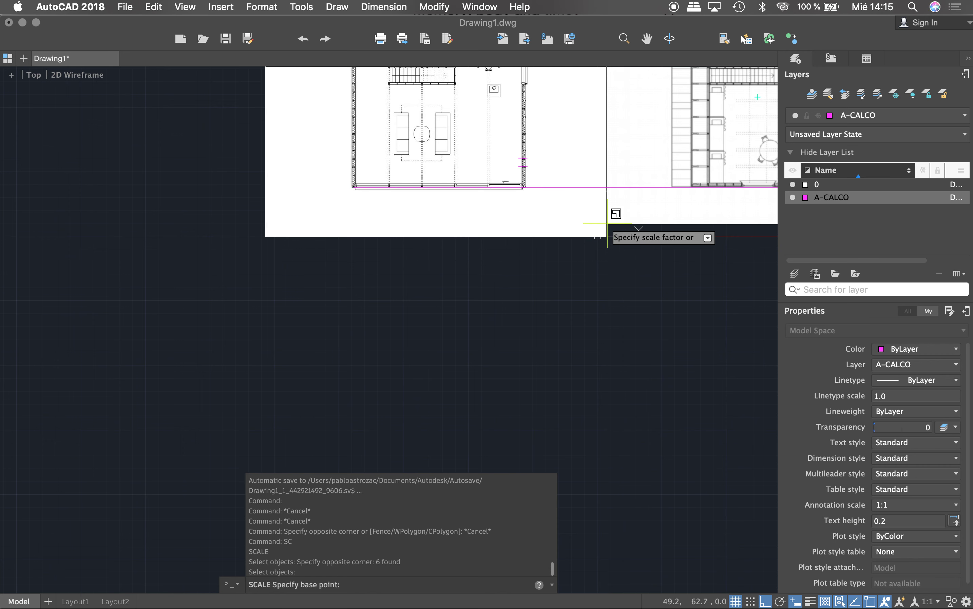
type("R")
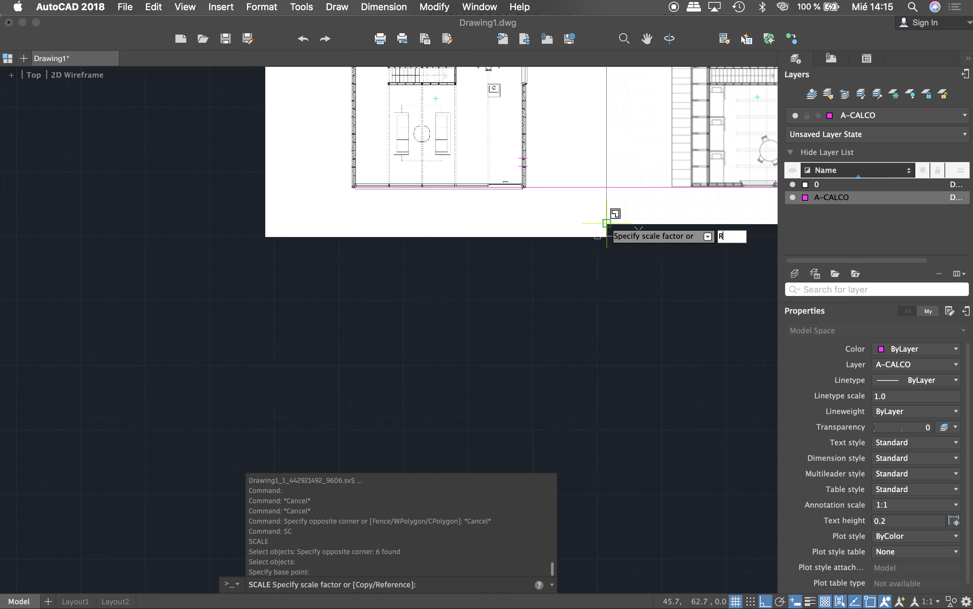
key("Return")
scroll(544, 174, "up", 5)
scroll(503, 192, "up", 3)
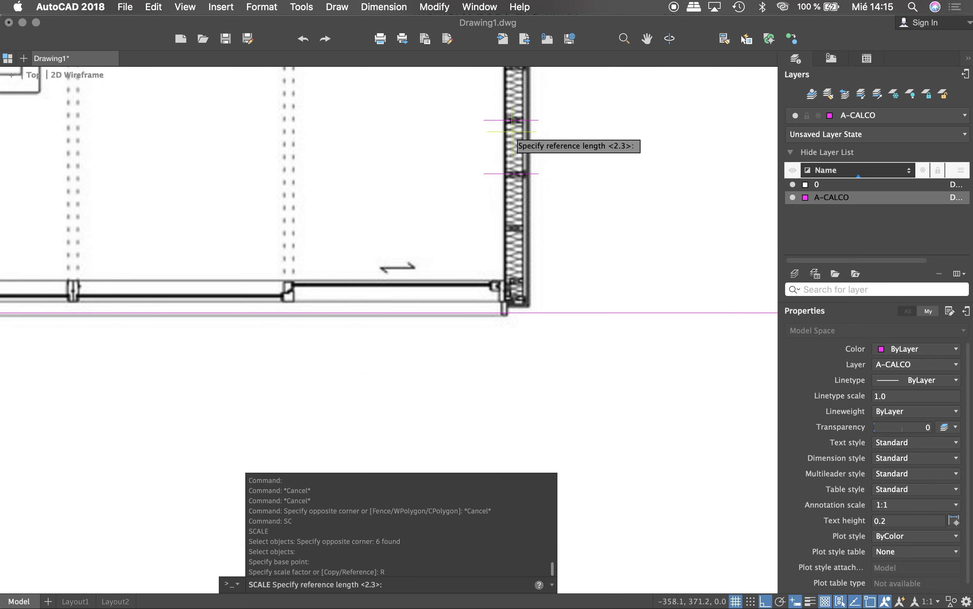
left_click(511, 120)
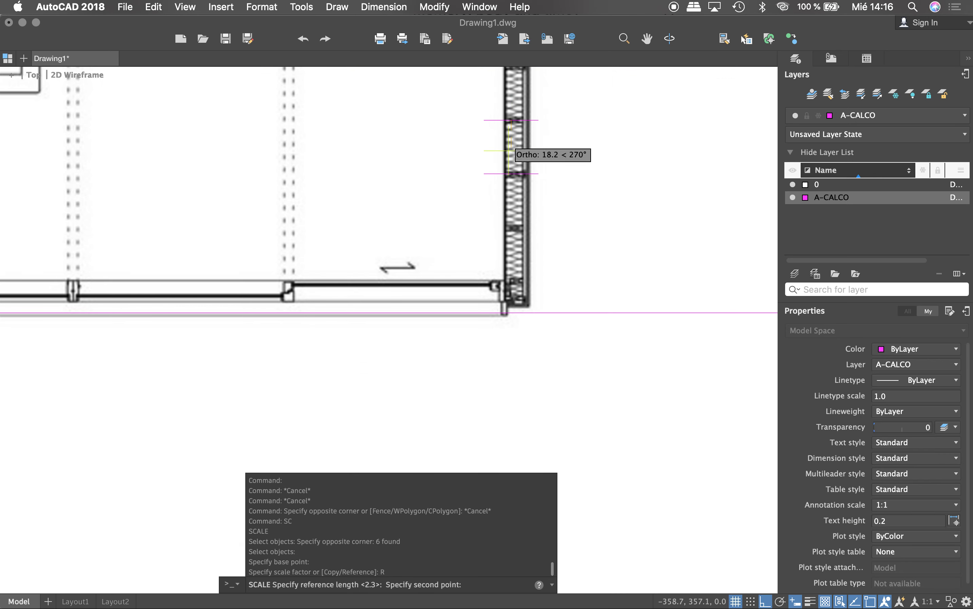
left_click(511, 174)
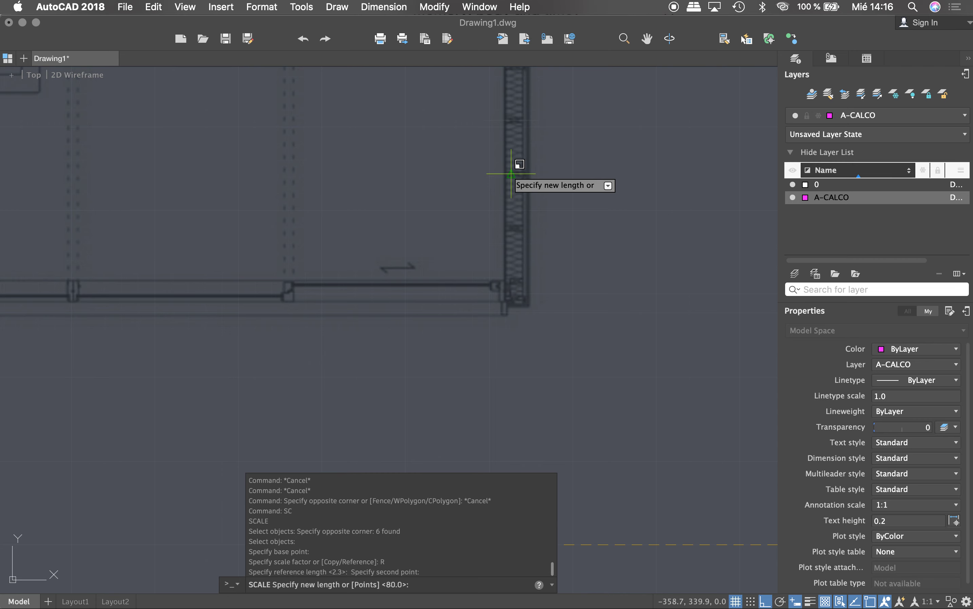
type("60")
key("Return")
scroll(449, 256, "down", 3)
scroll(467, 279, "down", 3)
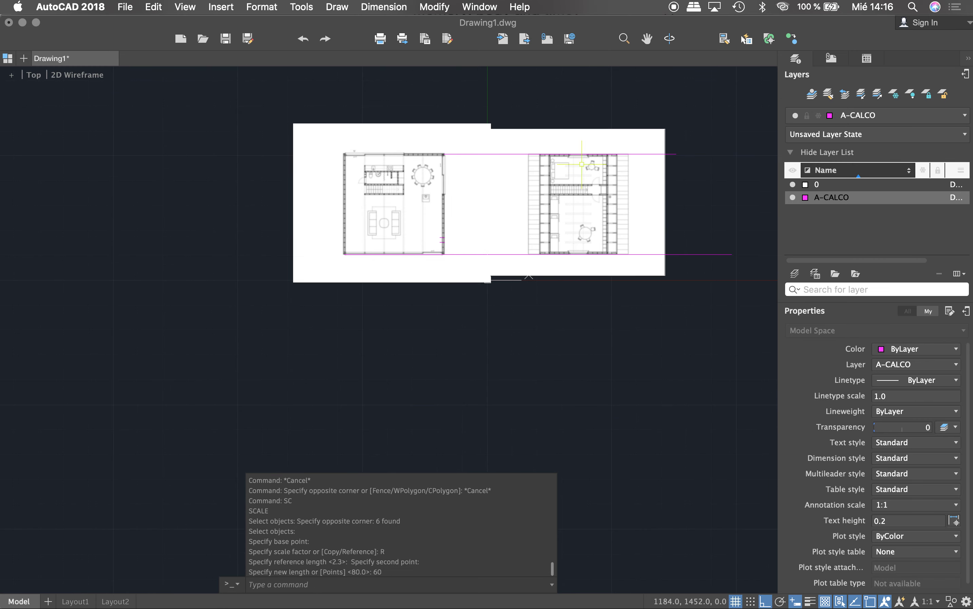
scroll(581, 163, "up", 8)
Start a distance measurement at the bed corner, then cancel it.
type("DI")
key("Return")
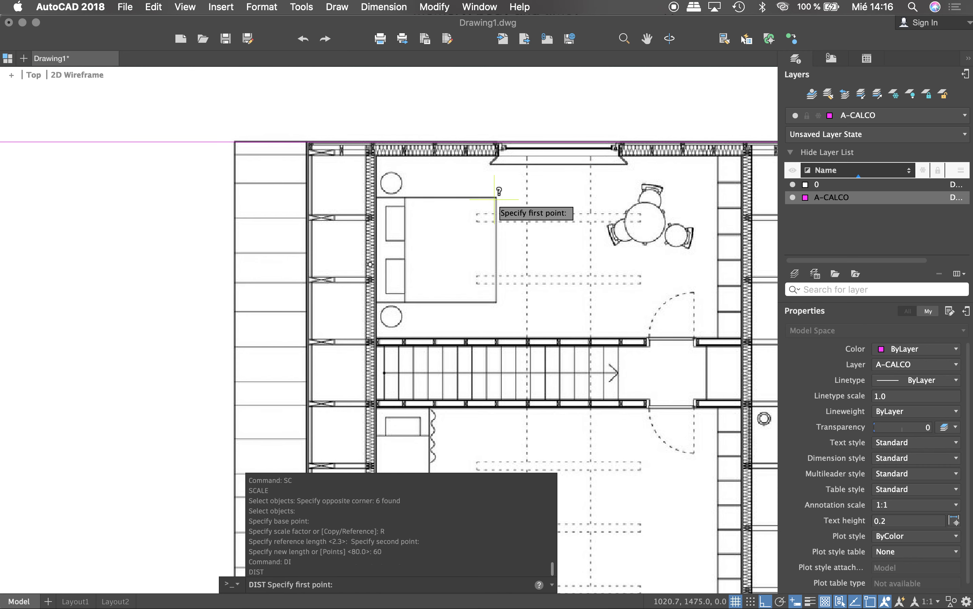
left_click(495, 198)
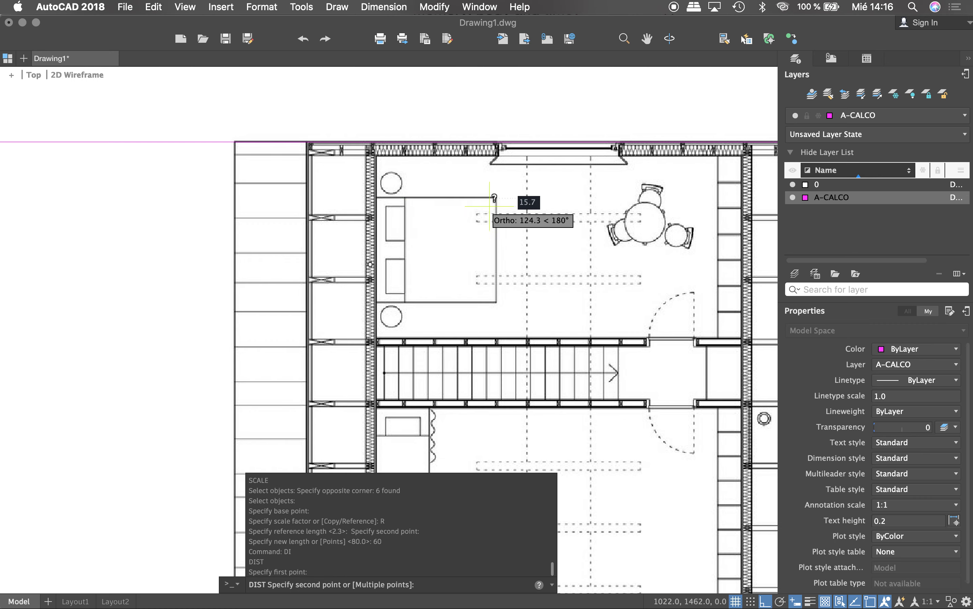
scroll(517, 205, "down", 6)
key("Escape")
key("Escape")
key("Escape")
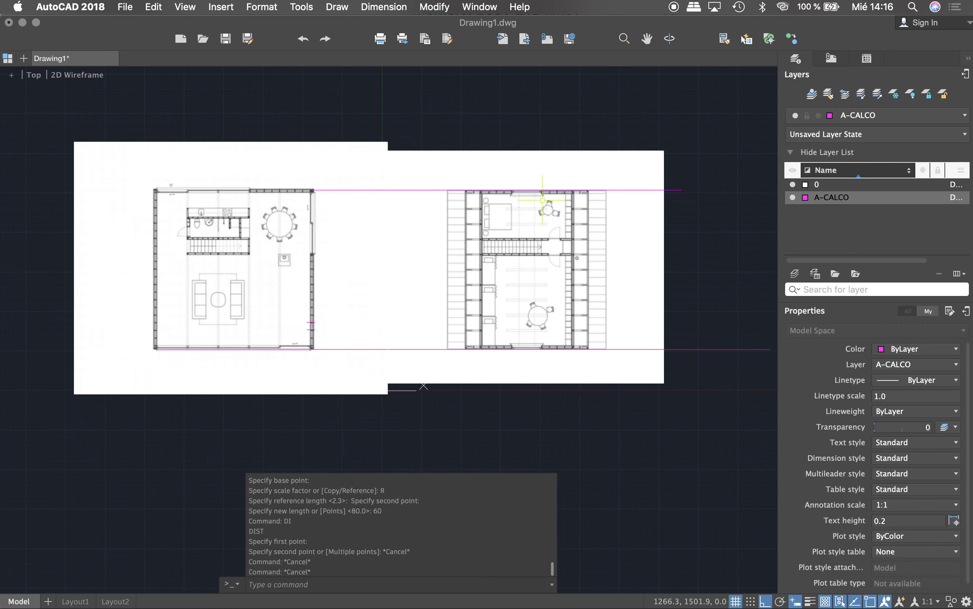
Undo the previous scaling of the floor plans and begin a fresh SCALE.
key("super+z")
key("super+z")
key("super+z")
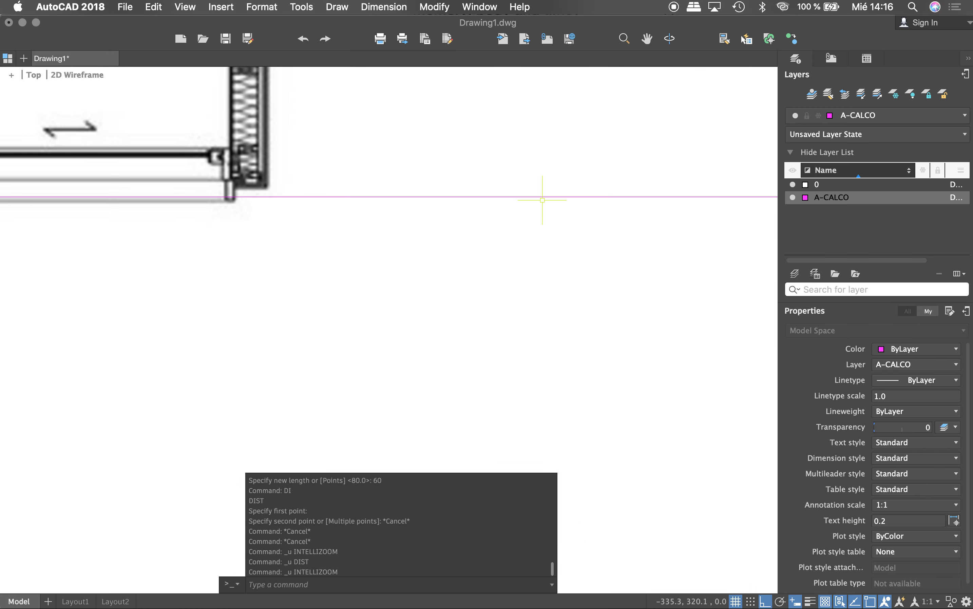
key("super+z")
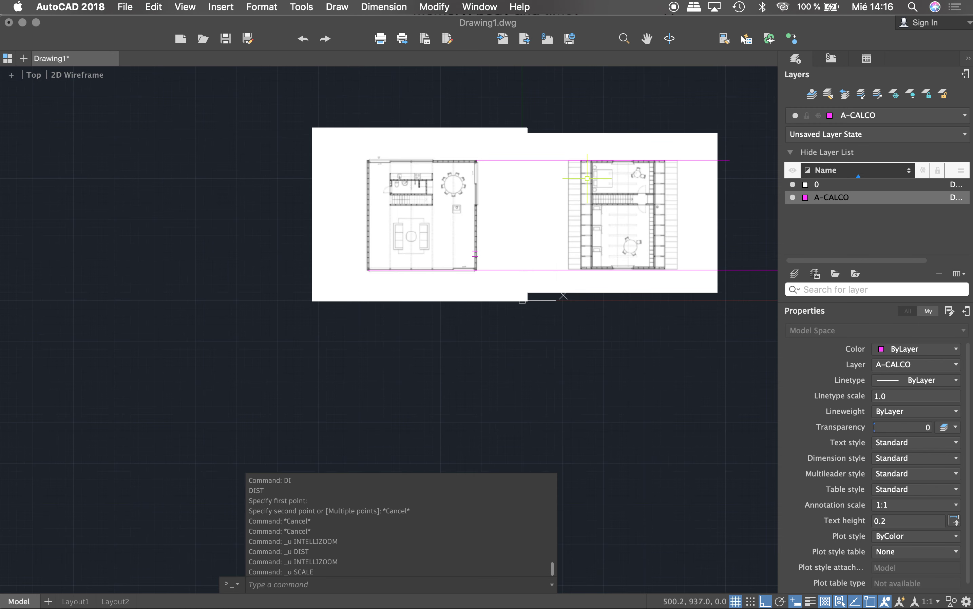
scroll(587, 179, "up", 2)
scroll(445, 186, "down", 2)
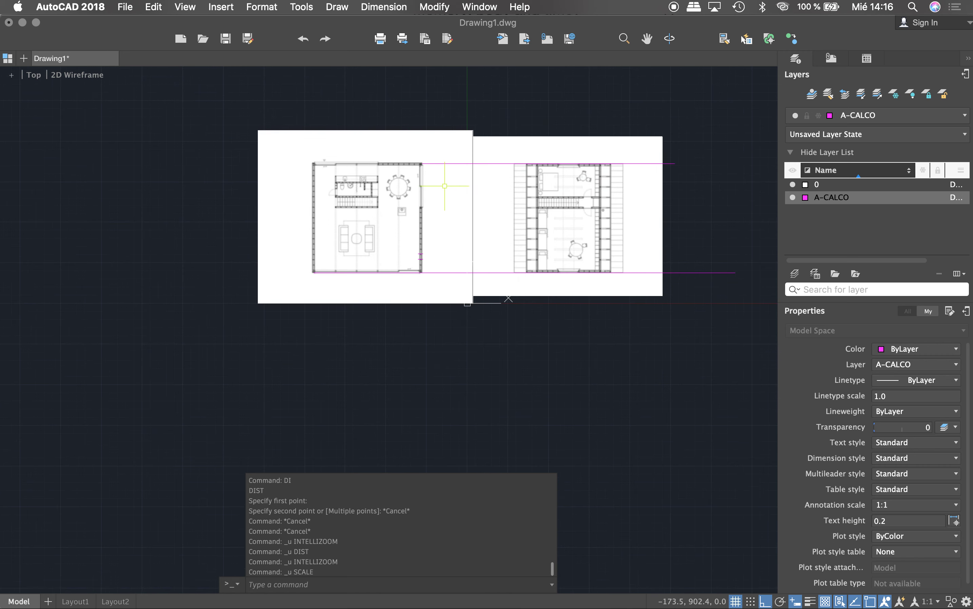
key("Escape")
scroll(514, 203, "down", 2)
key("Escape")
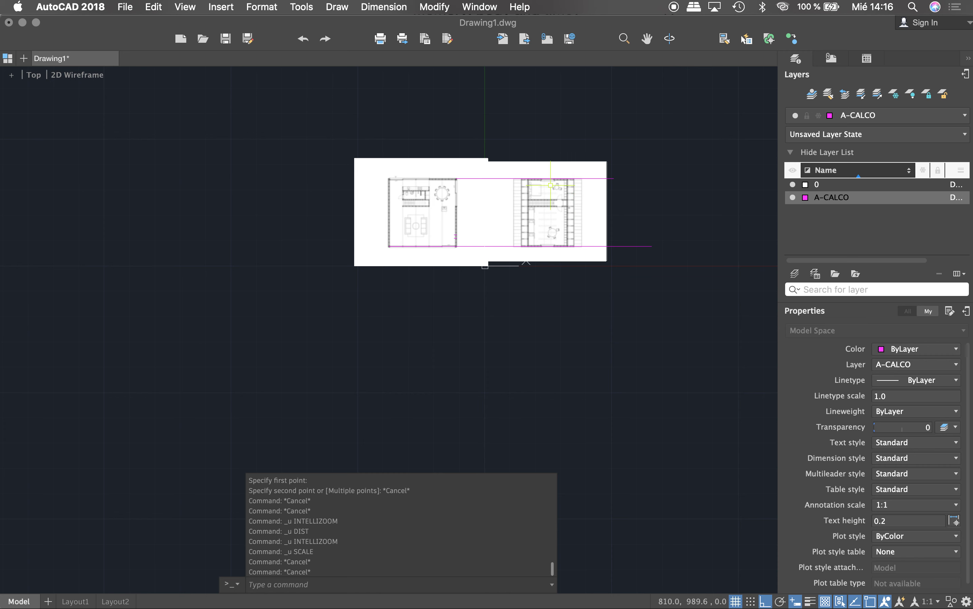
scroll(542, 202, "up", 4)
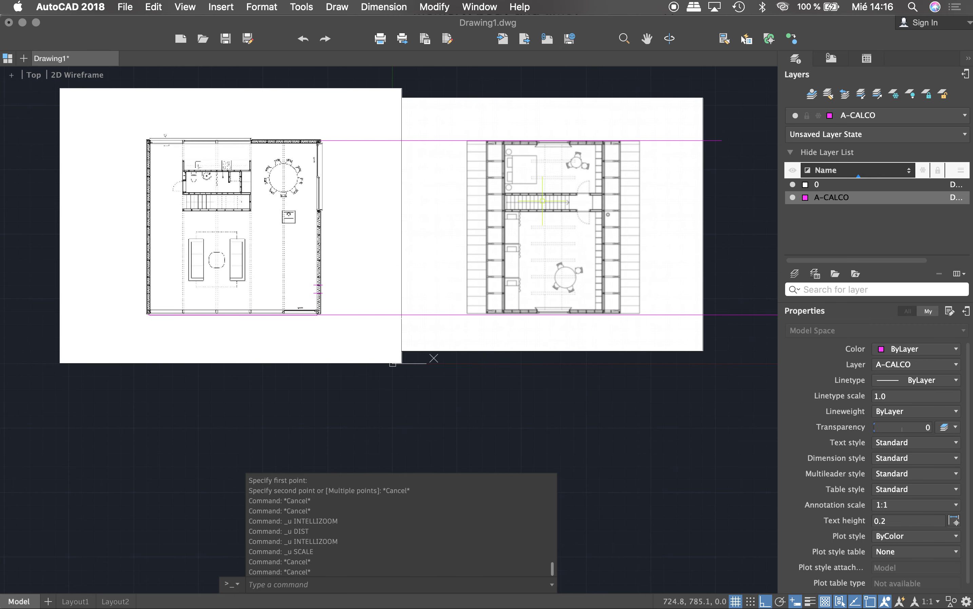
scroll(543, 200, "down", 4)
key("Escape")
key("Escape")
key("Escape")
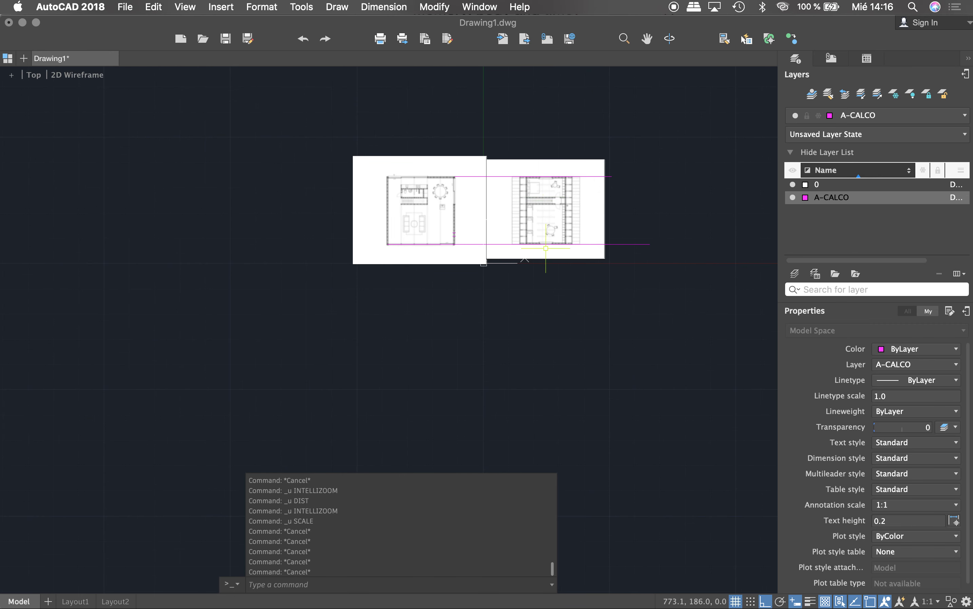
type("SC")
key("Return")
Window-select both floor-plan images and their lines, six objects, for scaling.
left_click(630, 129)
left_click(411, 263)
key("Return")
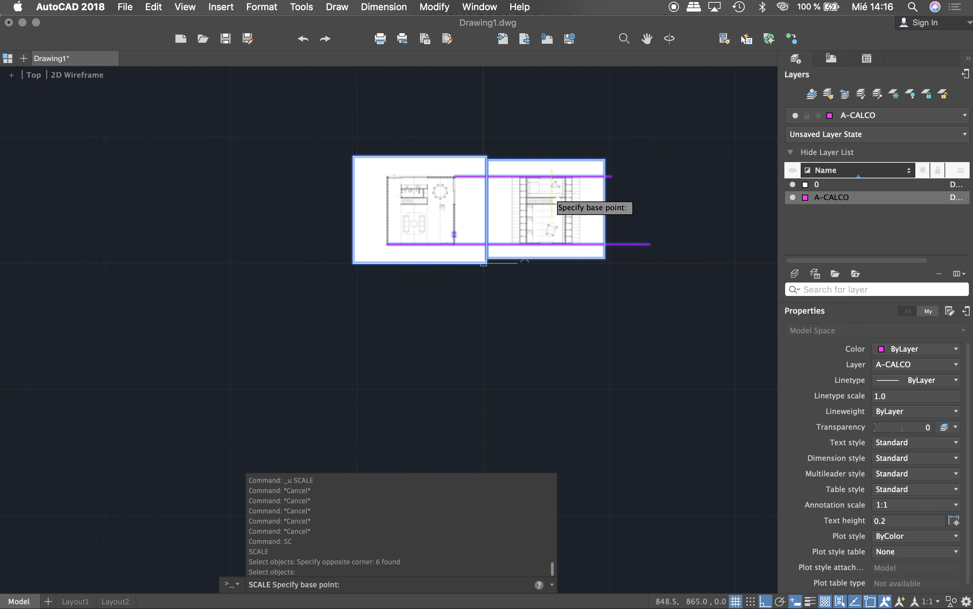
scroll(552, 193, "up", 4)
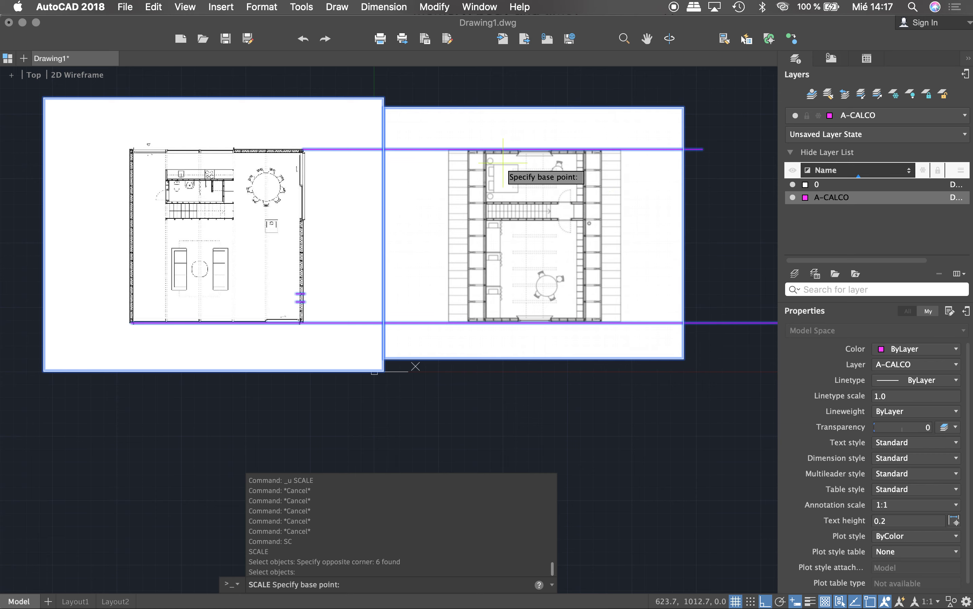
scroll(504, 163, "up", 5)
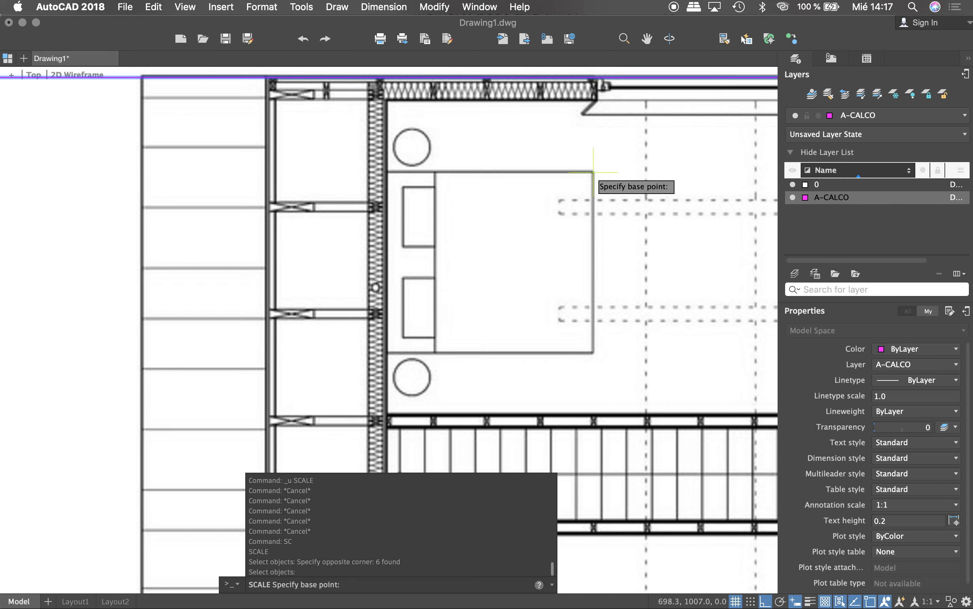
scroll(594, 173, "down", 3)
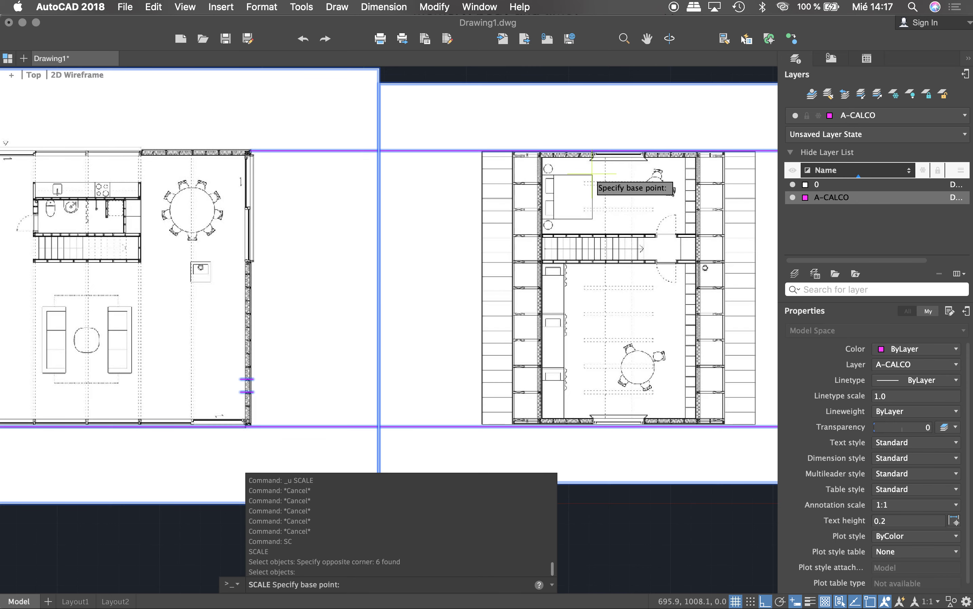
scroll(588, 171, "down", 3)
Scale by reference from the sheet corner so the bed's top edge measures 180.
left_click(459, 118)
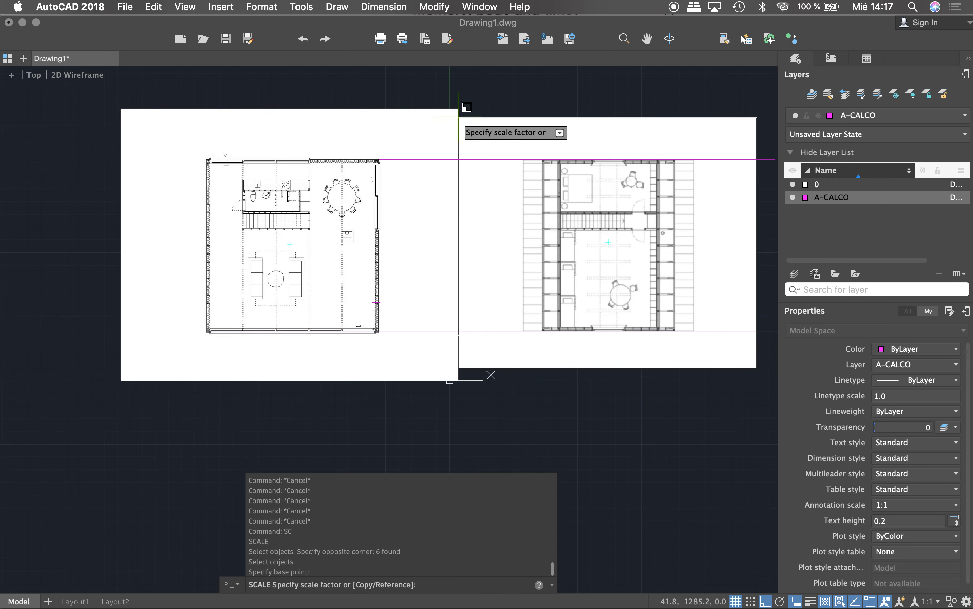
type("R")
key("Return")
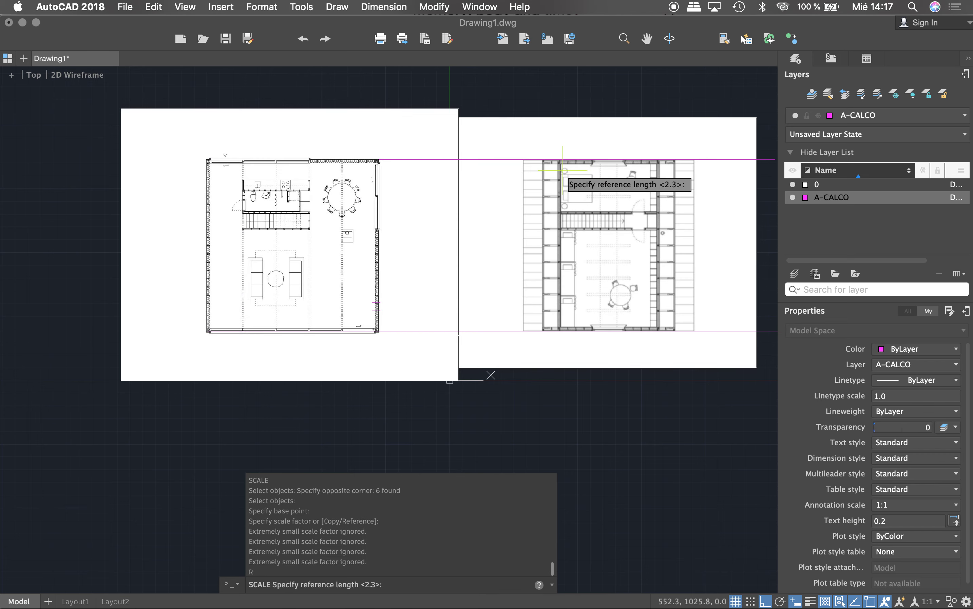
scroll(583, 161, "up", 5)
scroll(584, 161, "up", 4)
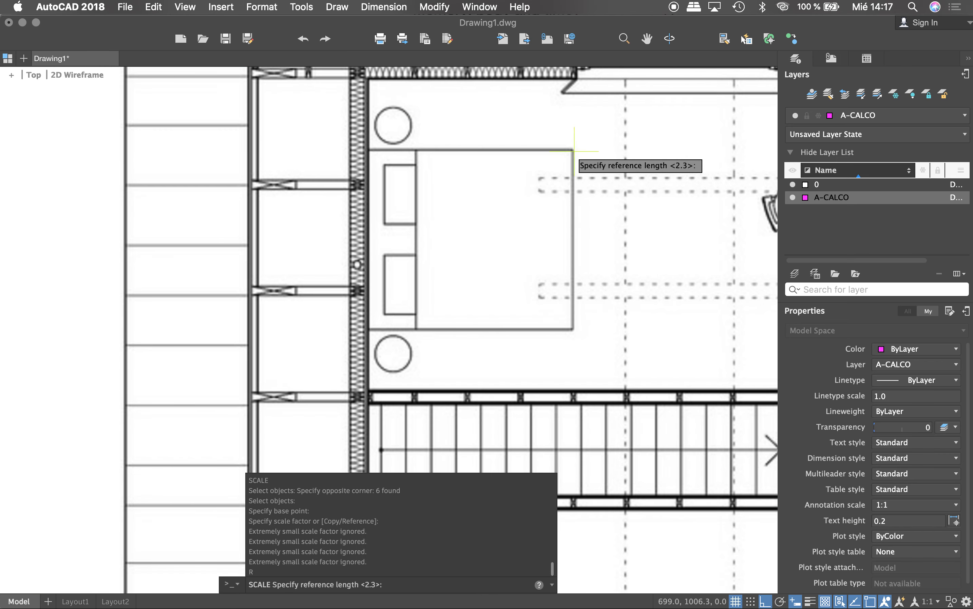
left_click(573, 150)
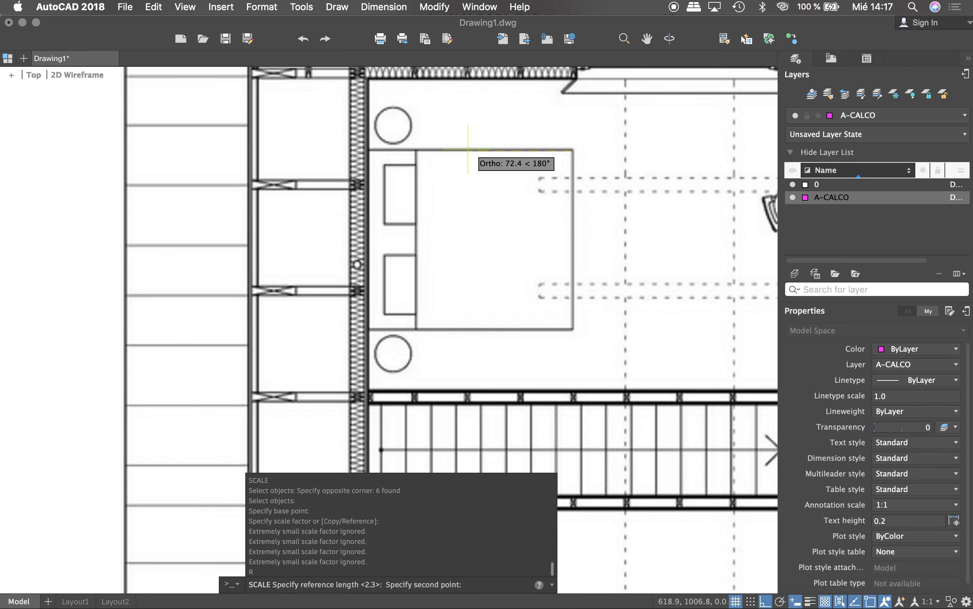
left_click(369, 152)
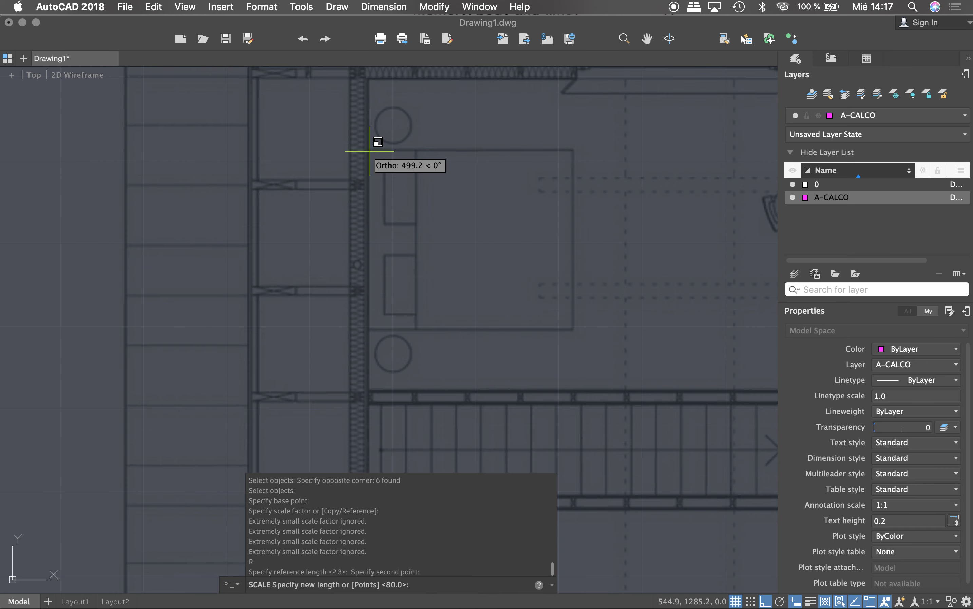
type("180")
key("Return")
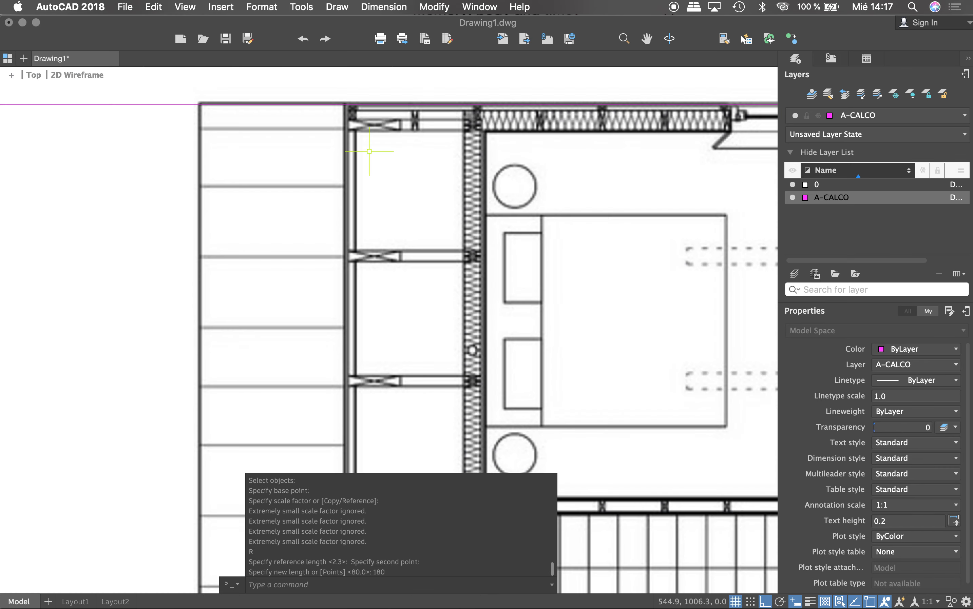
scroll(451, 203, "down", 5)
scroll(451, 203, "down", 4)
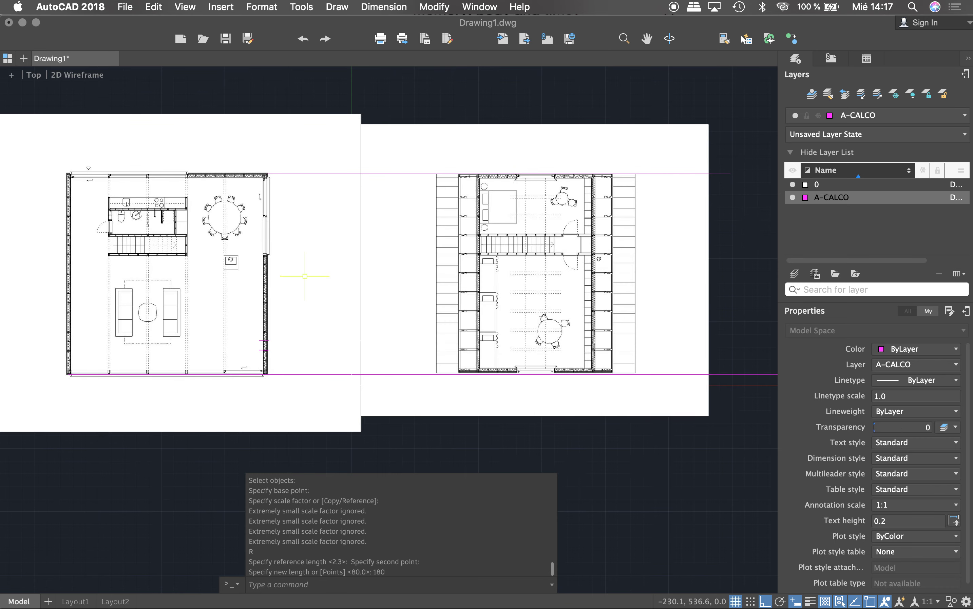
scroll(258, 347, "up", 10)
Start a distance measurement on the wall, then cancel it.
type("DI")
key("Return")
left_click(245, 397)
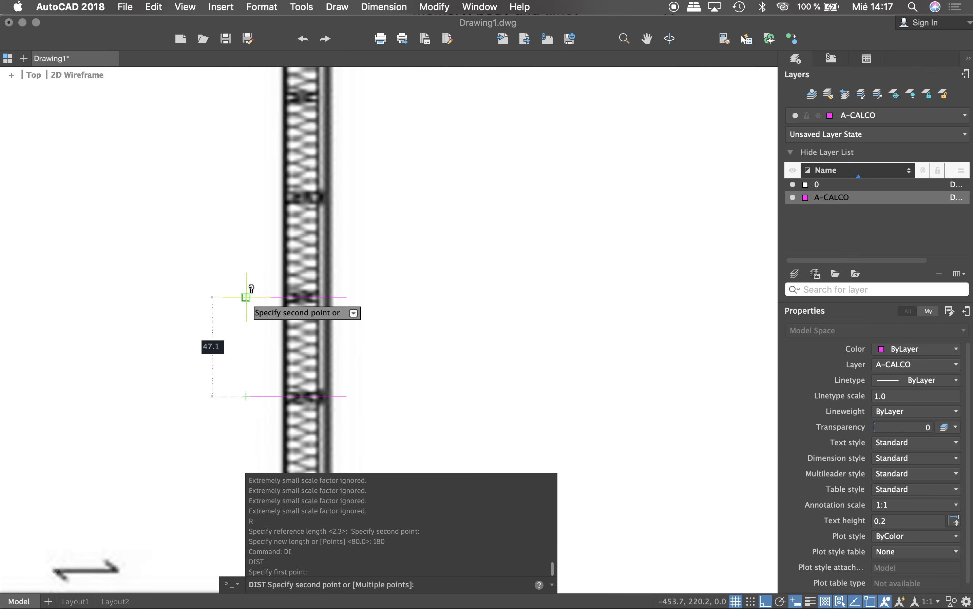
scroll(249, 292, "down", 5)
scroll(342, 282, "down", 5)
key("Escape")
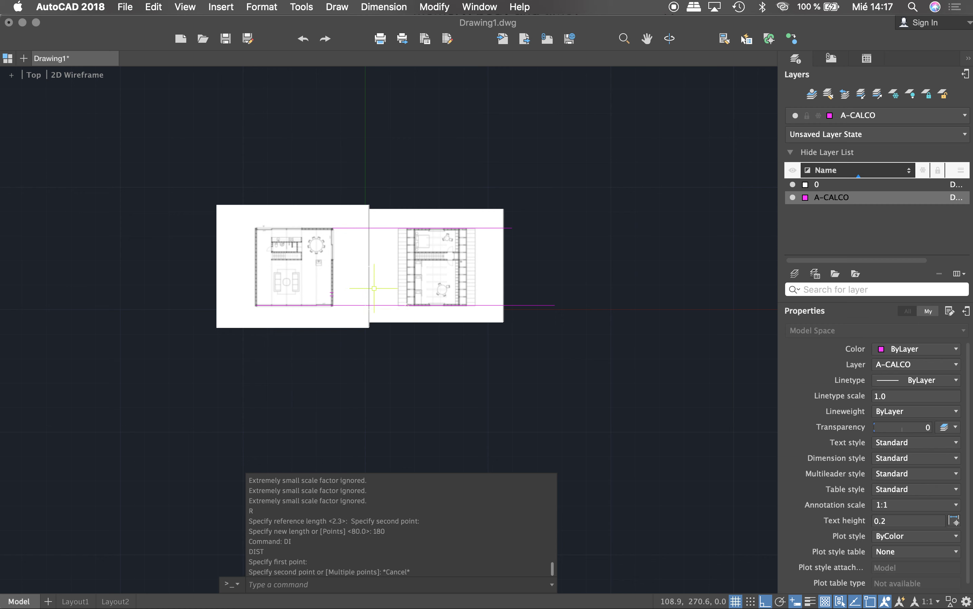
scroll(369, 284, "down", 3)
scroll(362, 280, "down", 2)
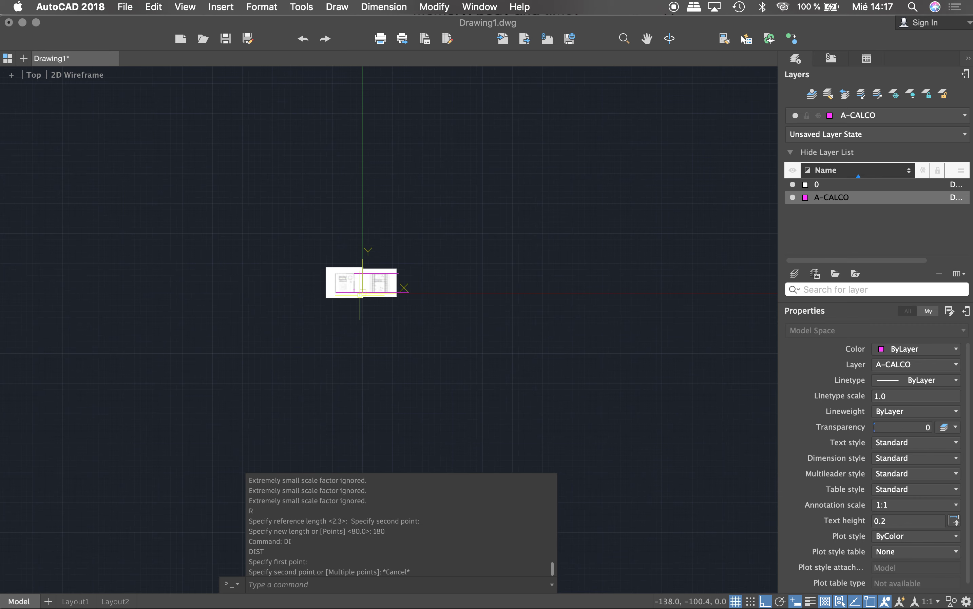
scroll(360, 278, "up", 3)
scroll(369, 275, "up", 2)
key("Escape")
Crossing-select the two long magenta guide lines and erase them.
scroll(636, 158, "down", 3)
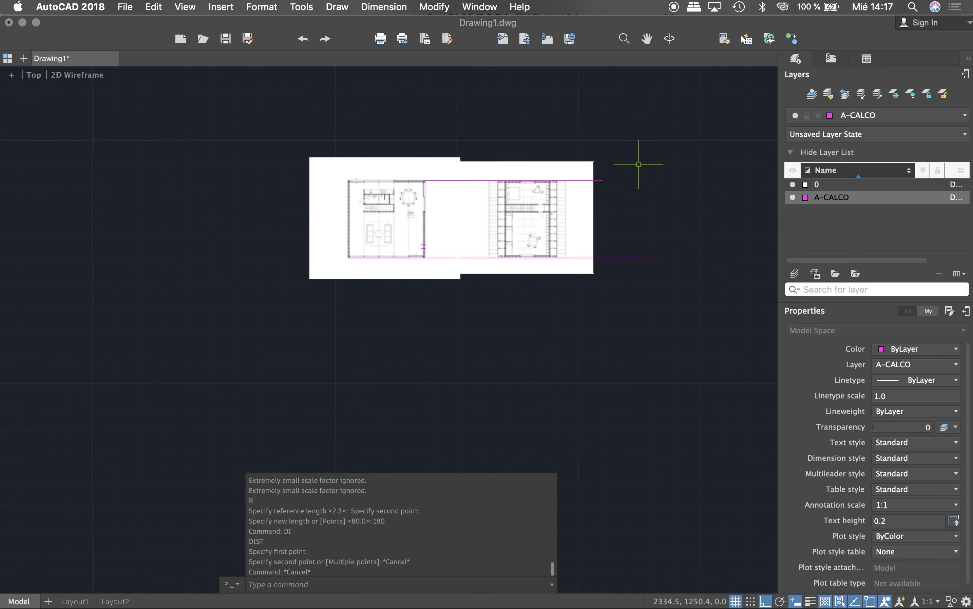
left_click(653, 157)
left_click(599, 276)
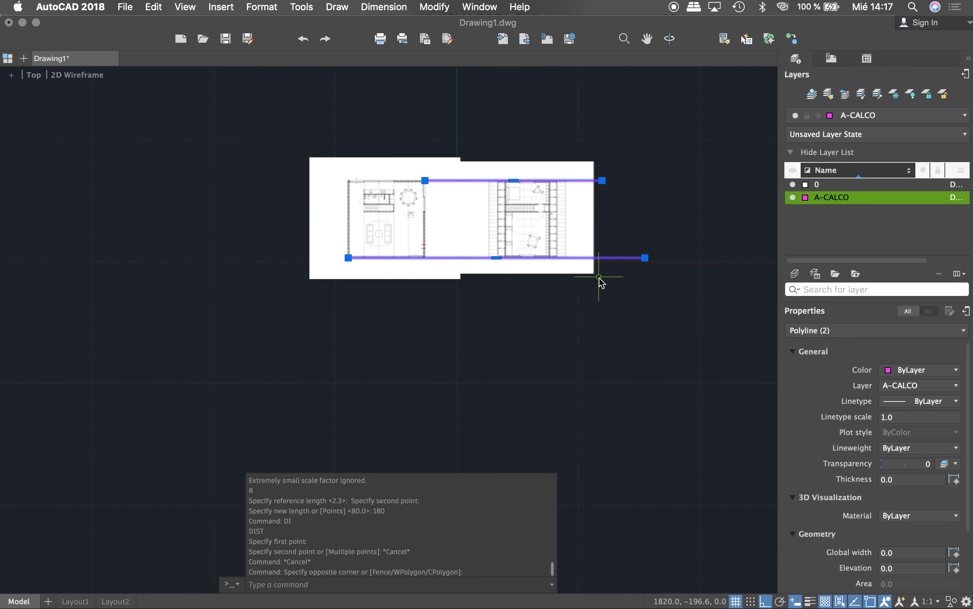
type("E")
key("Return")
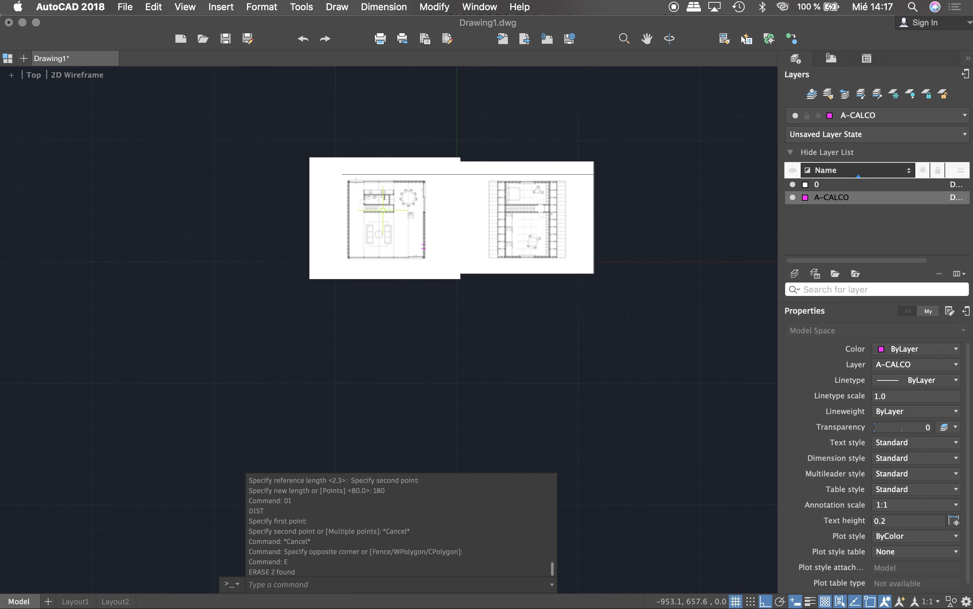
scroll(362, 207, "up", 4)
scroll(364, 206, "down", 3)
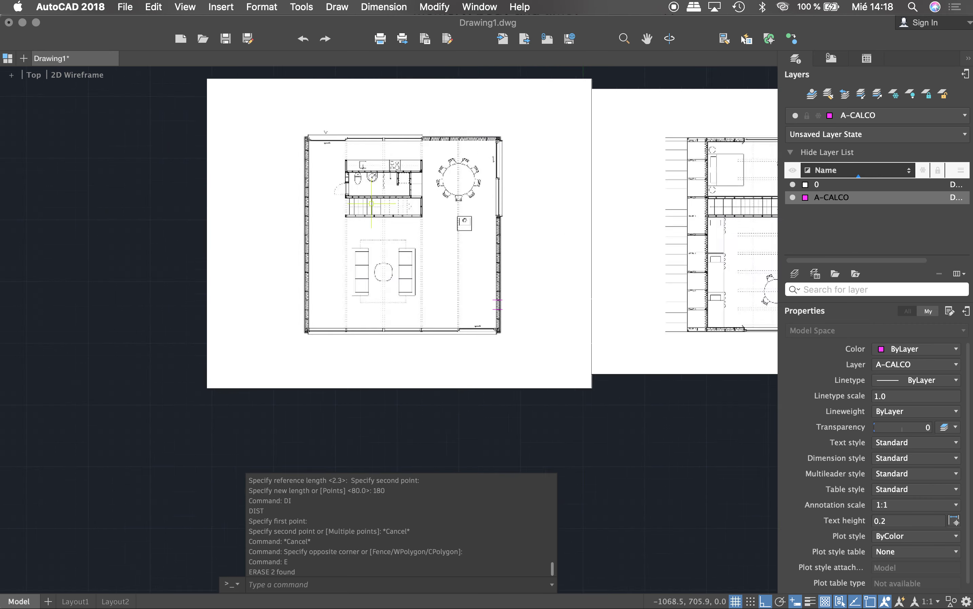
scroll(363, 206, "down", 2)
scroll(393, 214, "up", 3)
key("Escape")
key("Escape")
Start SCALE and window-select both floor-plan sheets, four objects.
type("SC")
key("Return")
left_click(559, 97)
left_click(401, 321)
key("Return")
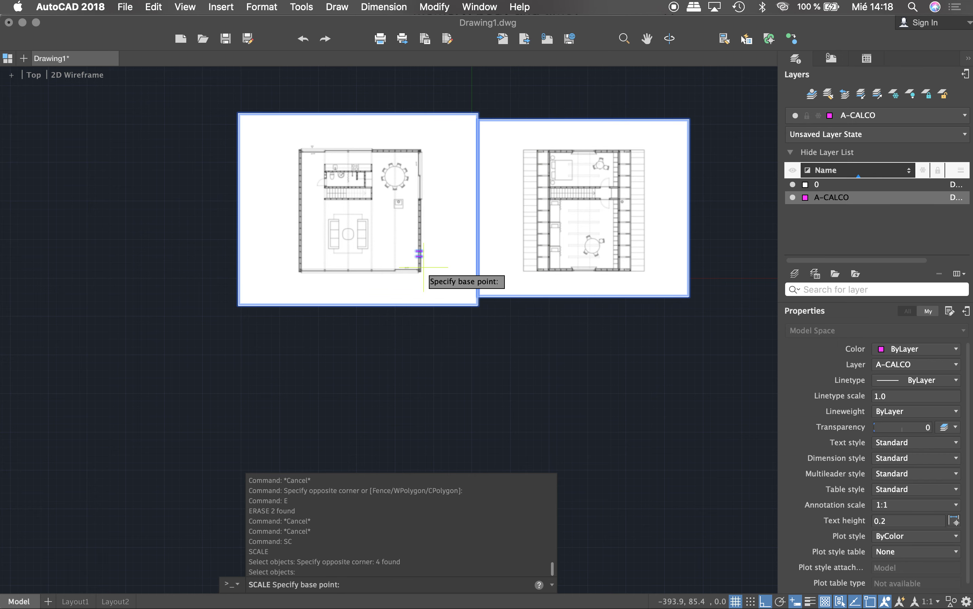
Scale by reference on the plan's right wall so the picked span becomes 40.
scroll(421, 259, "up", 5)
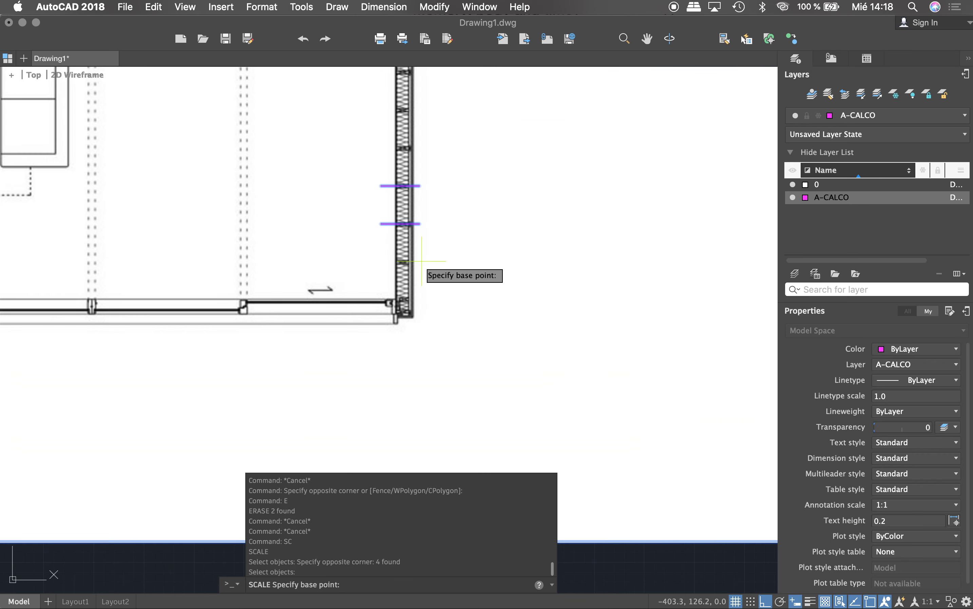
left_click(400, 224)
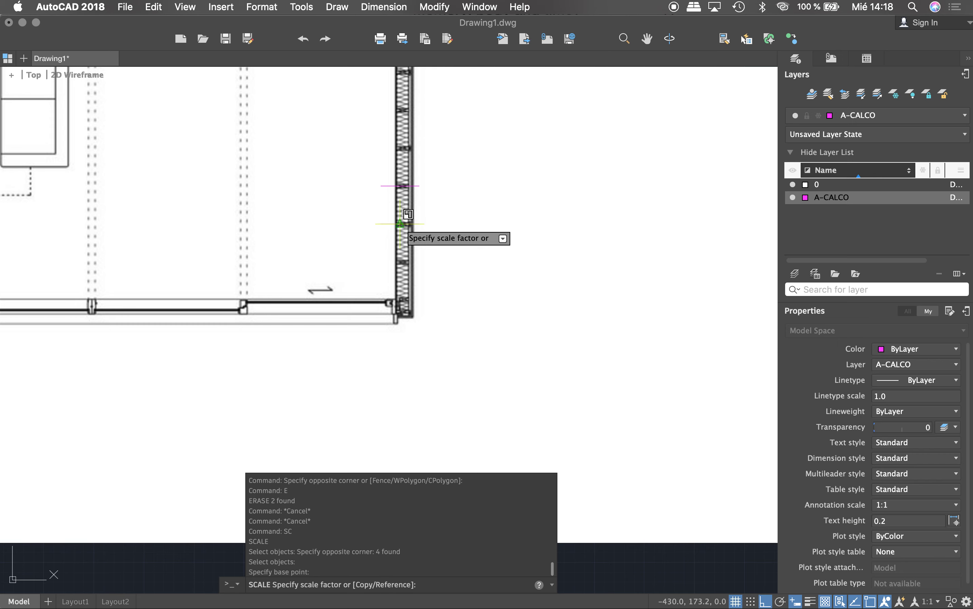
type("R")
key("Return")
left_click(400, 224)
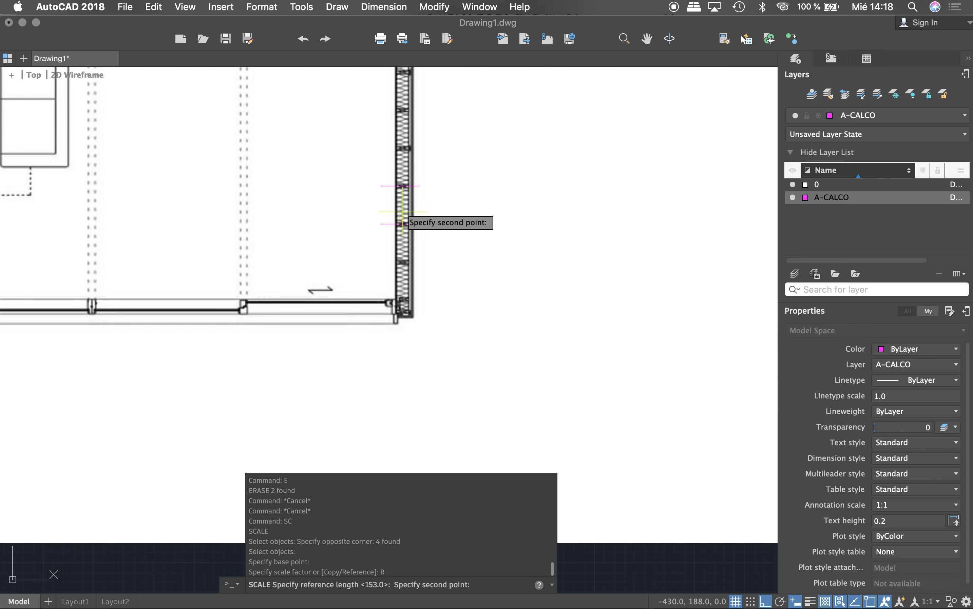
left_click(400, 186)
type("40")
key("Return")
Zoom to the plan's top-left corner and start RECTANG from the autocomplete list.
scroll(472, 278, "down", 3)
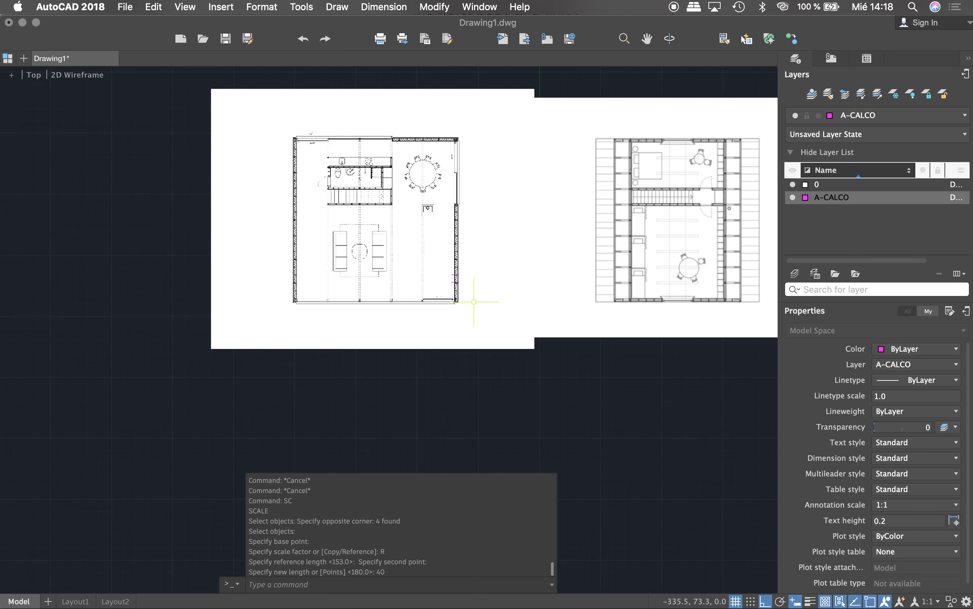
scroll(393, 233, "up", 2)
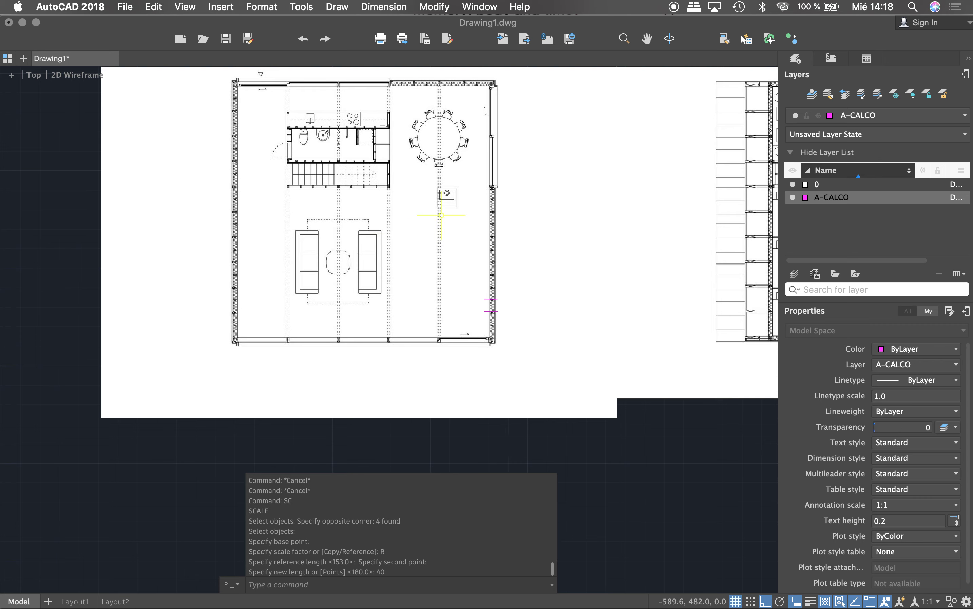
scroll(306, 262, "down", 2)
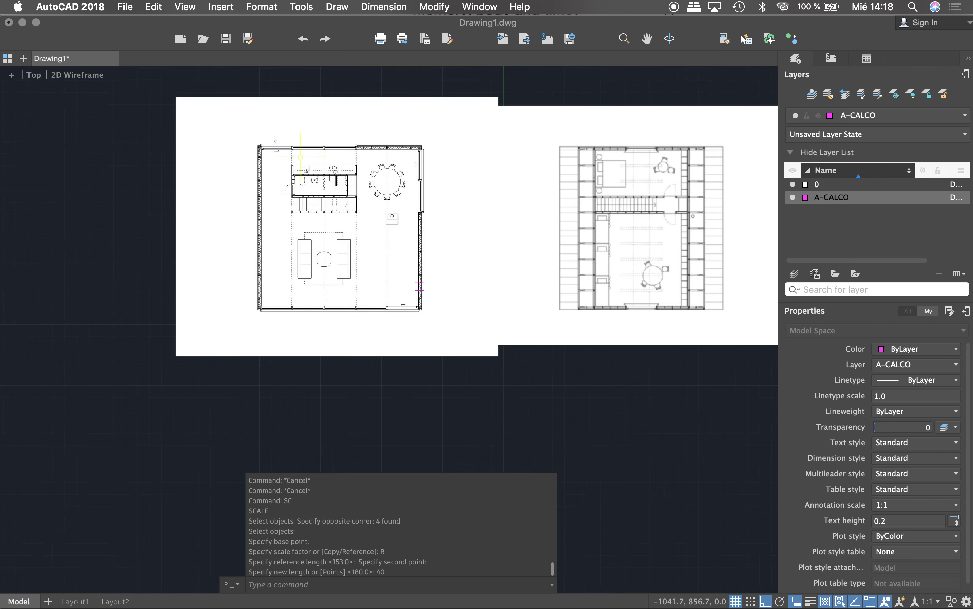
scroll(253, 139, "up", 5)
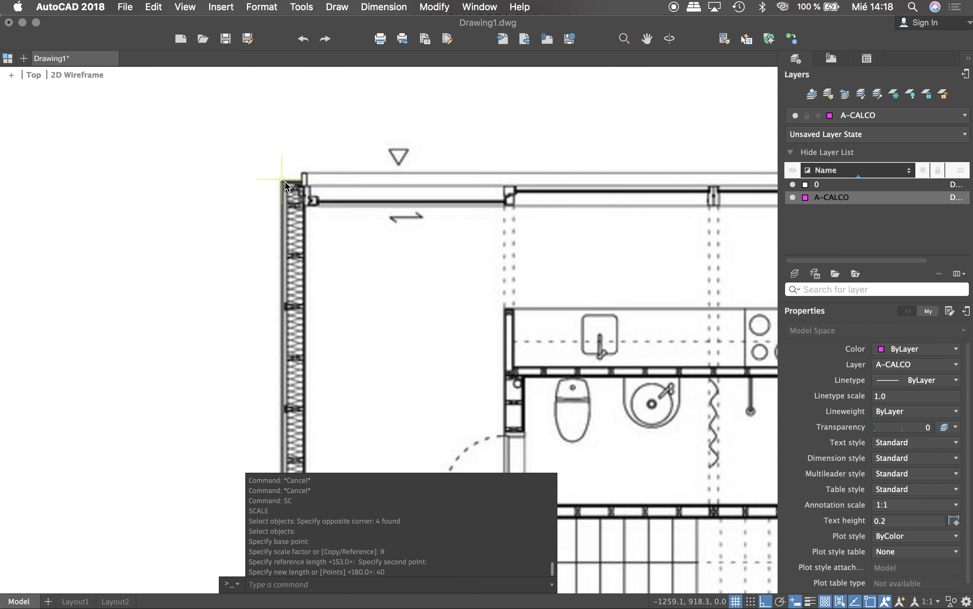
type("r")
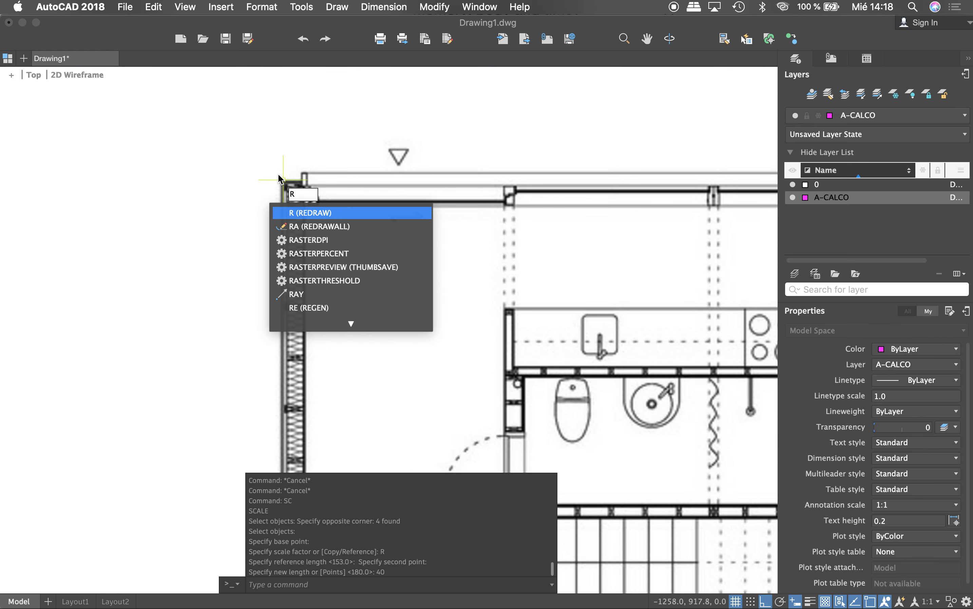
type("e")
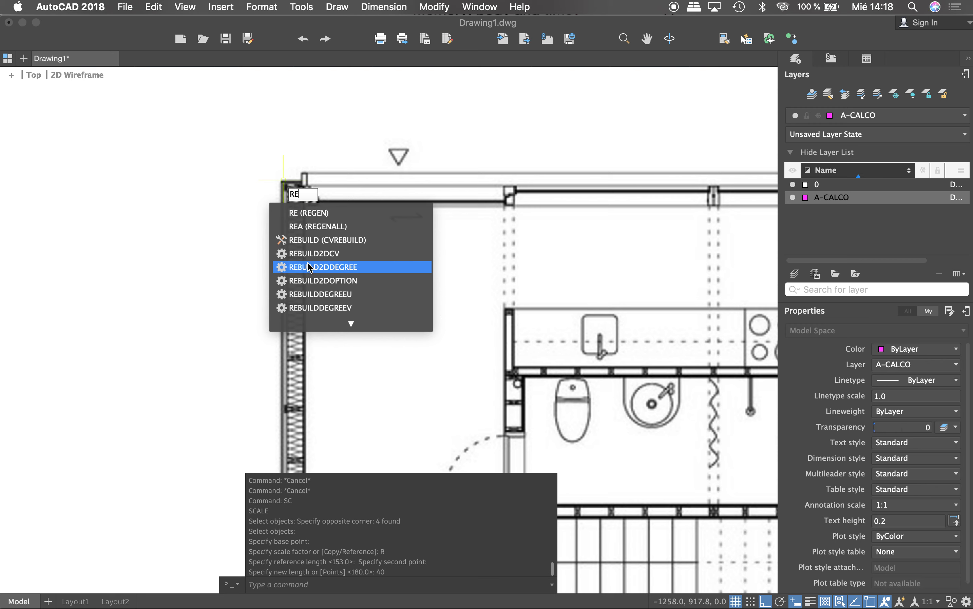
type("c")
left_click(300, 214)
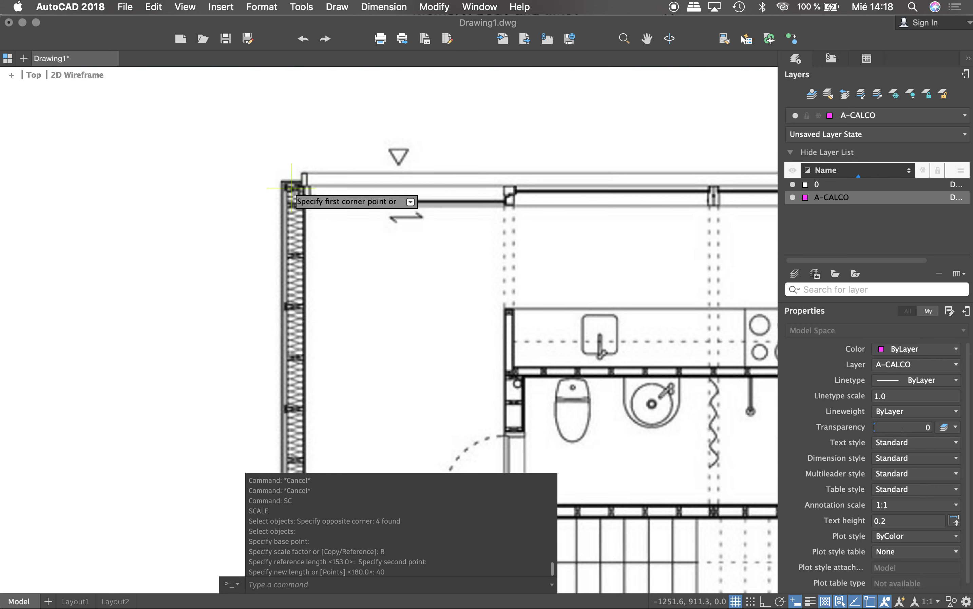
Pick a rectangle from the top-left to the lower-right wall corner, then cancel it.
scroll(281, 181, "up", 5)
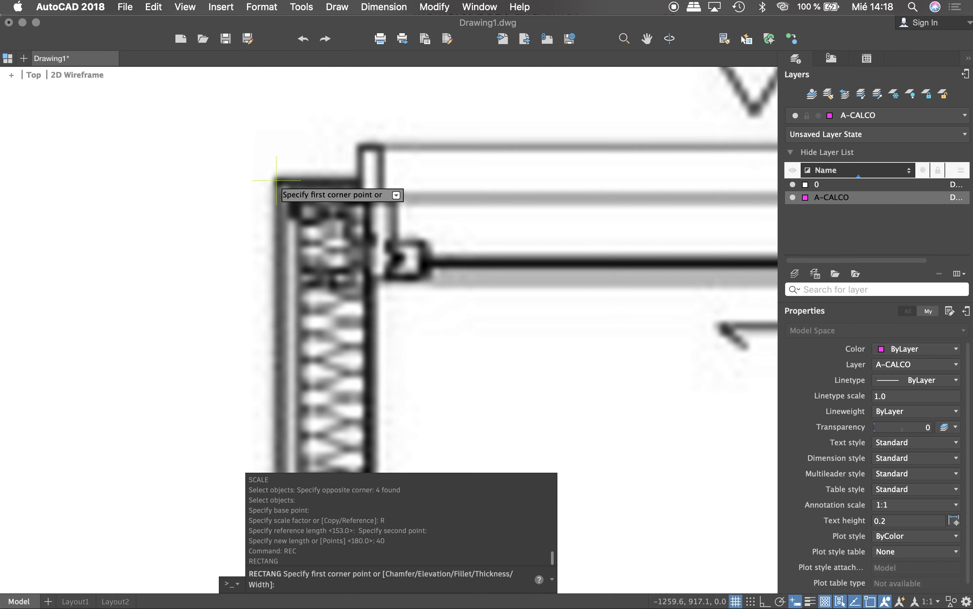
left_click(278, 181)
scroll(284, 169, "down", 3)
scroll(287, 159, "down", 5)
scroll(286, 159, "down", 2)
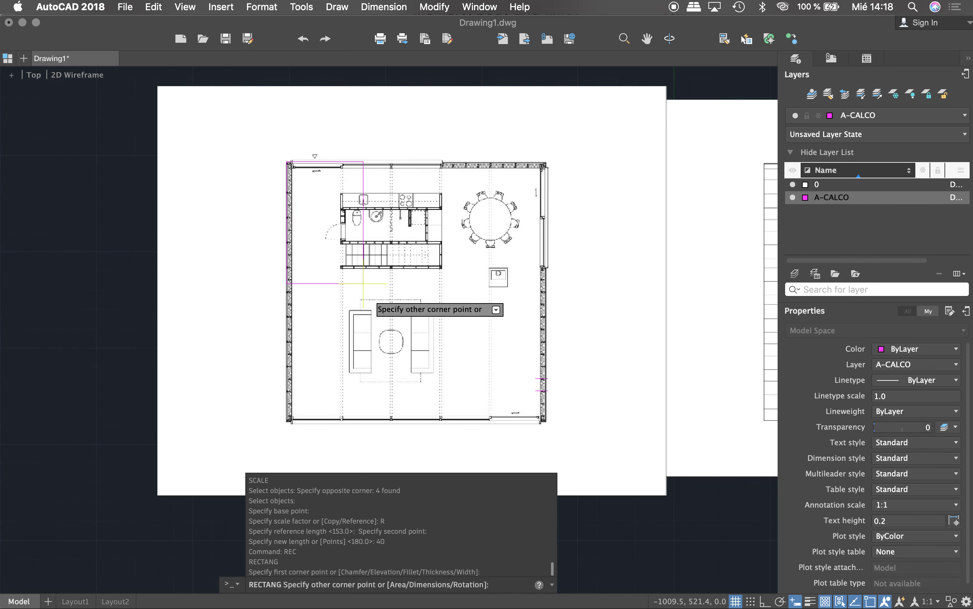
scroll(543, 419, "up", 3)
scroll(543, 419, "up", 3)
scroll(542, 423, "up", 2)
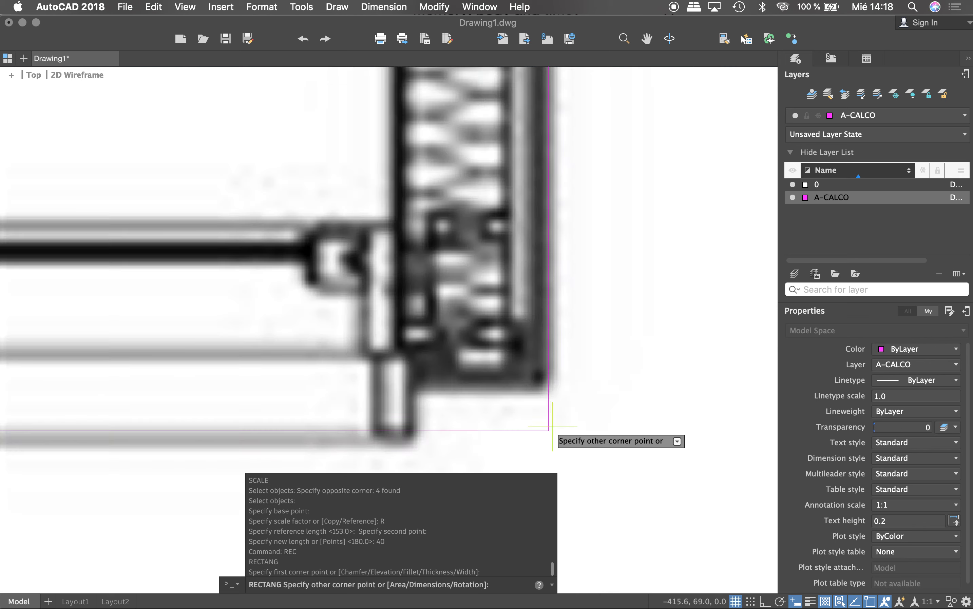
left_click(542, 383)
scroll(542, 383, "down", 3)
scroll(605, 322, "down", 3)
scroll(605, 311, "down", 2)
key("Escape")
Window-select and erase the two magenta polylines at the lower-right corner.
left_click_drag(556, 294, 600, 337)
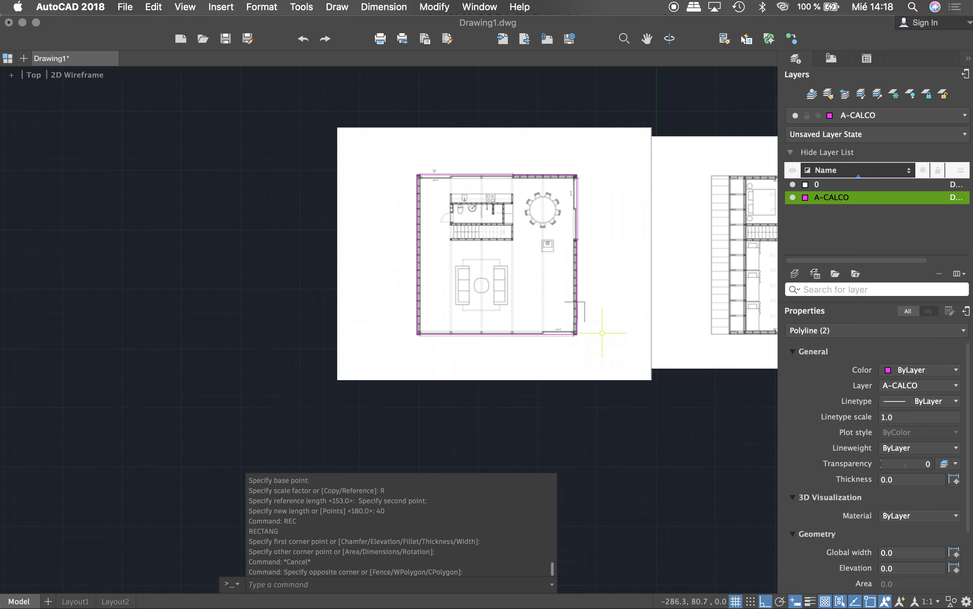
type("e")
key("Return")
scroll(592, 226, "up", 2)
scroll(576, 174, "up", 4)
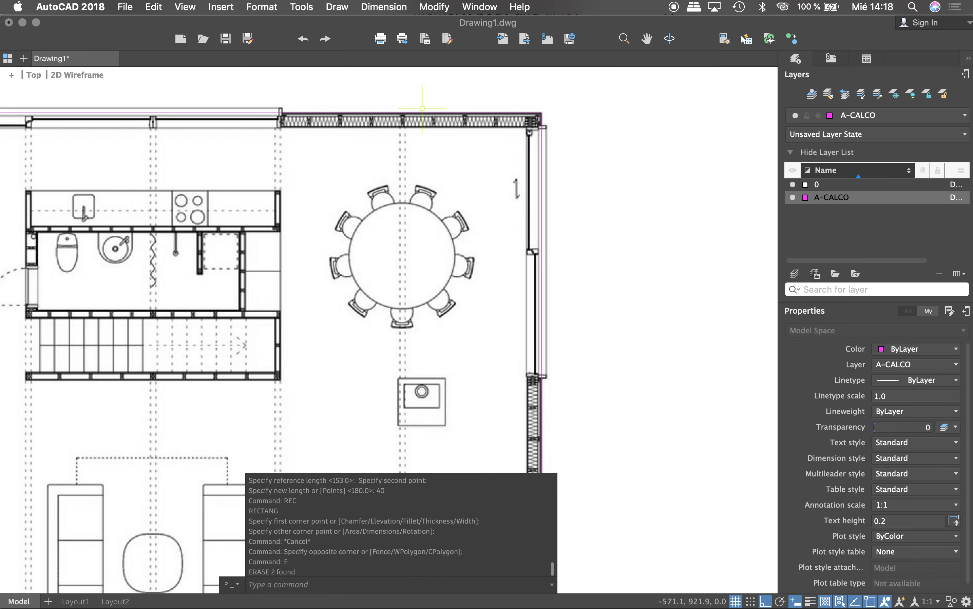
scroll(478, 134, "down", 4)
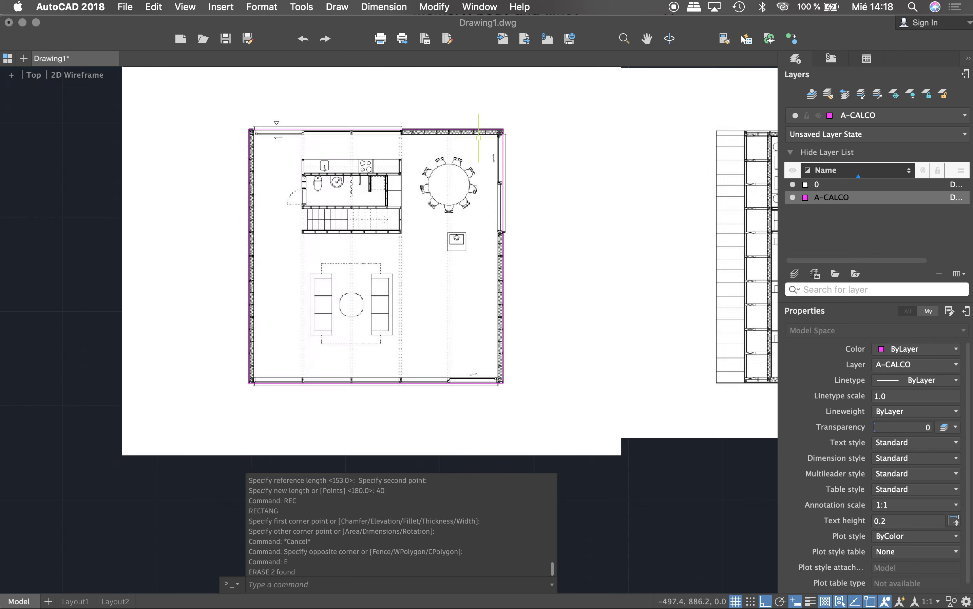
Measure across the top wall's inner and outer faces with DIST, reading 17.7.
scroll(471, 137, "up", 4)
scroll(483, 139, "down", 2)
scroll(493, 142, "down", 2)
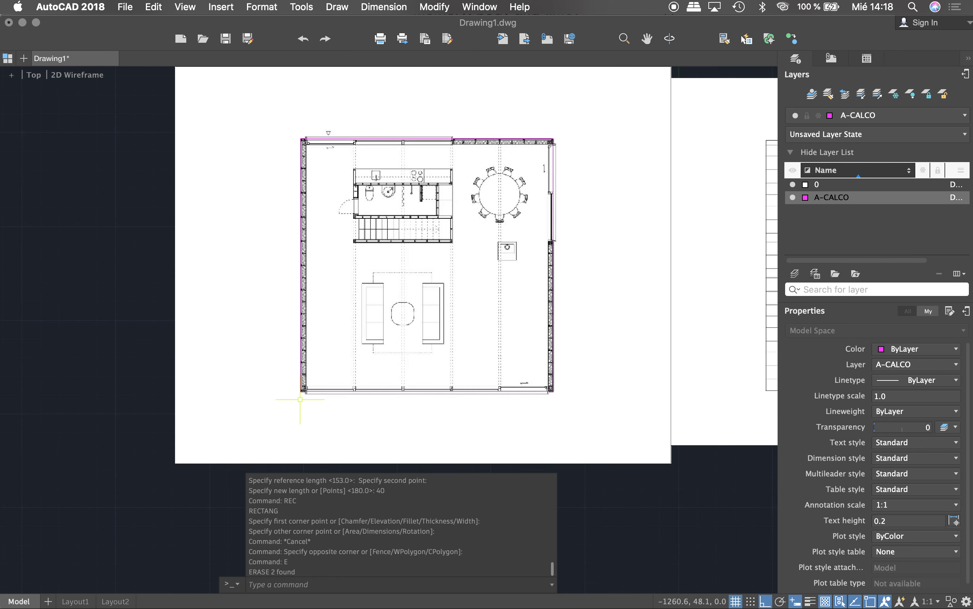
scroll(538, 153, "up", 4)
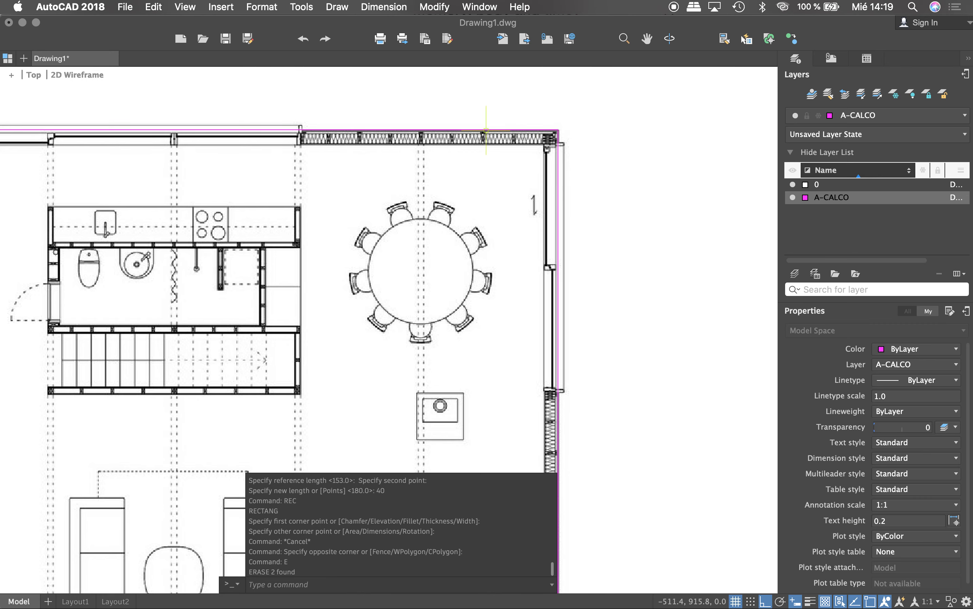
scroll(467, 135, "up", 5)
type("D")
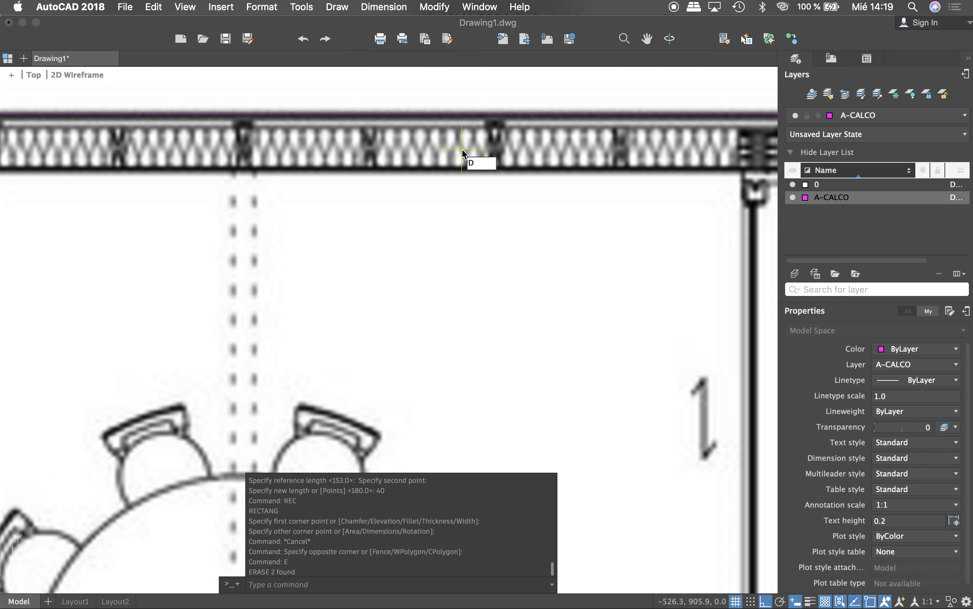
type("I")
key("Return")
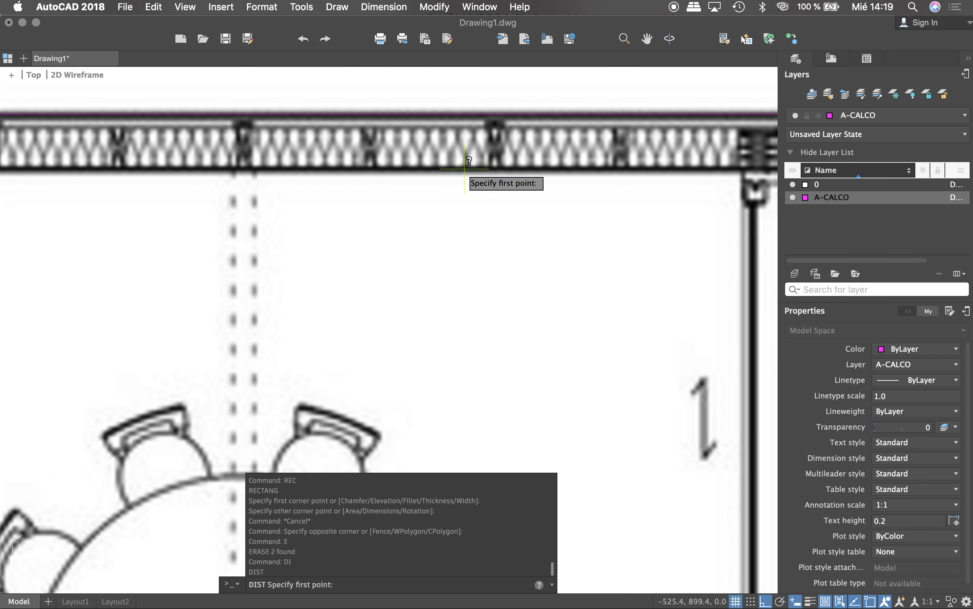
left_click(464, 168)
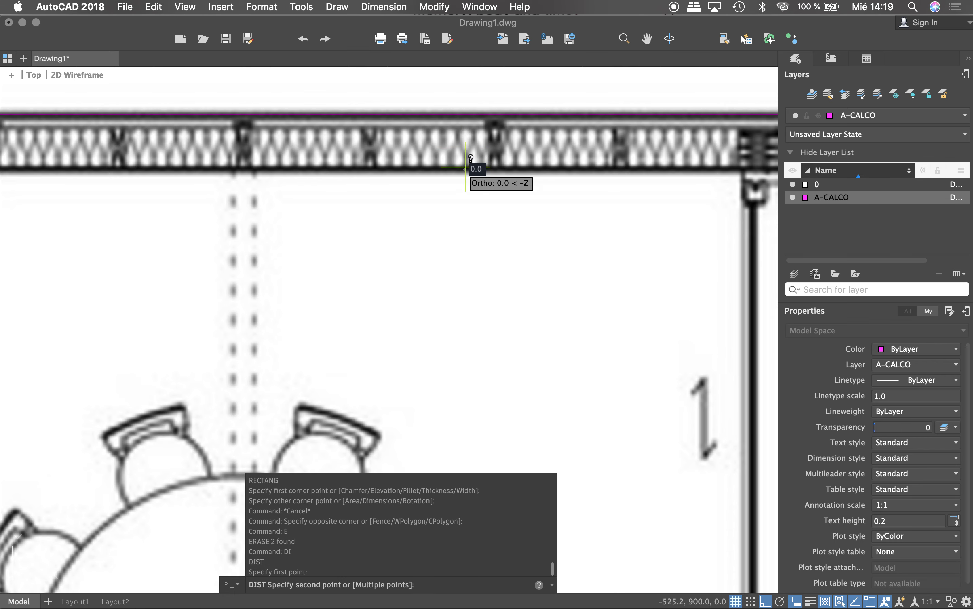
left_click(465, 115)
scroll(445, 137, "down", 5)
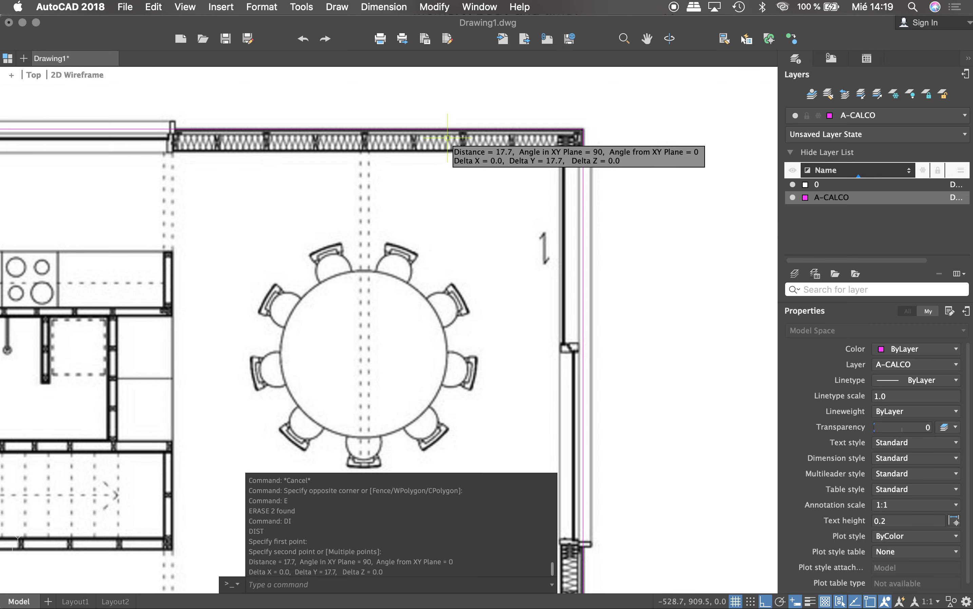
scroll(445, 137, "down", 2)
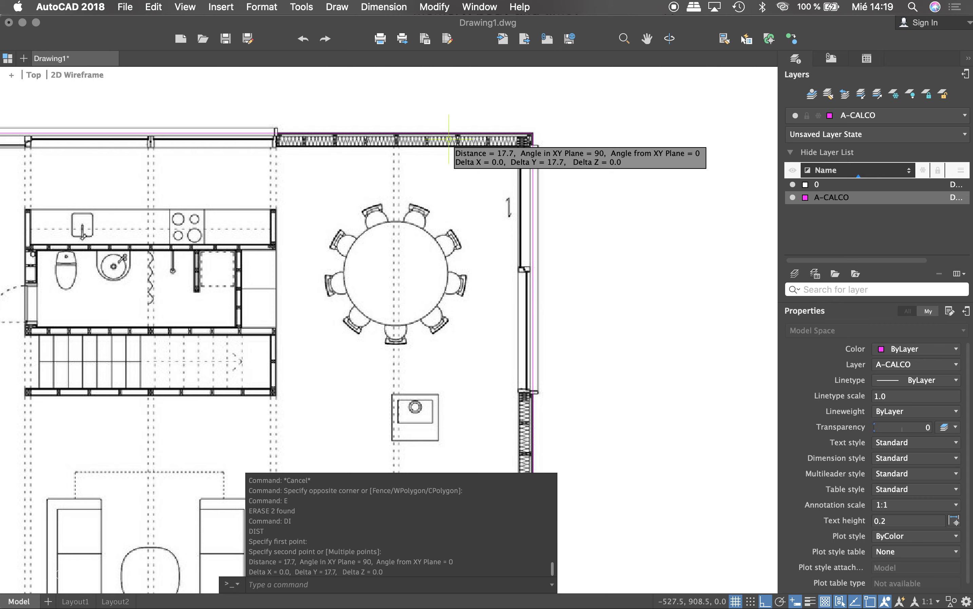
scroll(449, 139, "up", 3)
key("Escape")
key("Escape")
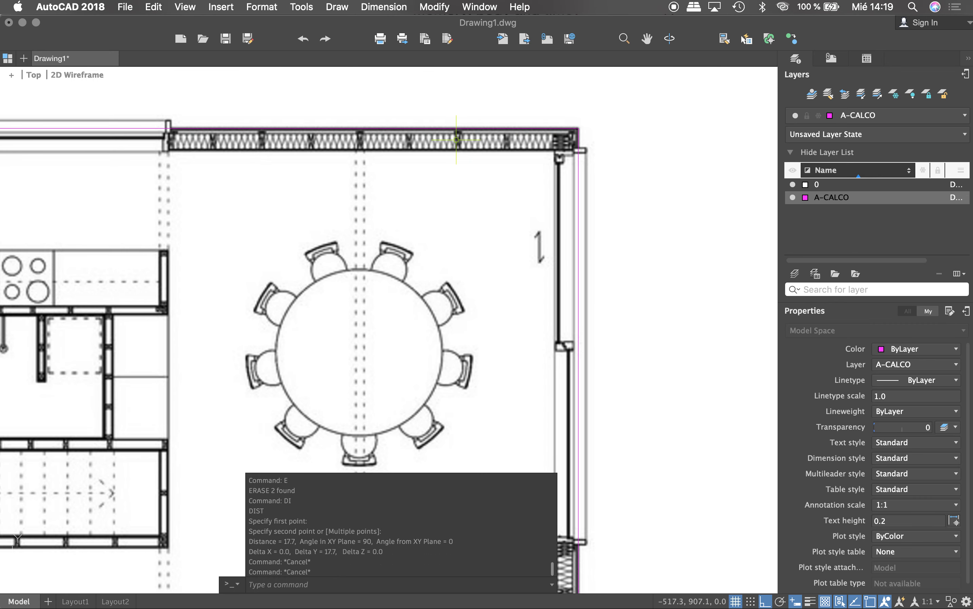
Offset the top magenta wall line into the room by the distance picked across the wall.
type("o")
key("Return")
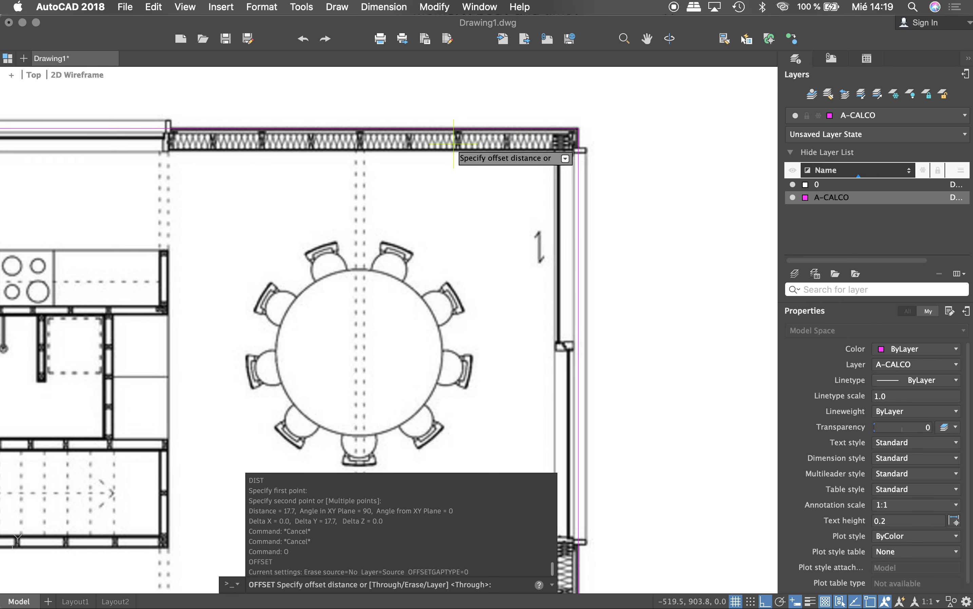
scroll(463, 145, "up", 4)
left_click(471, 152)
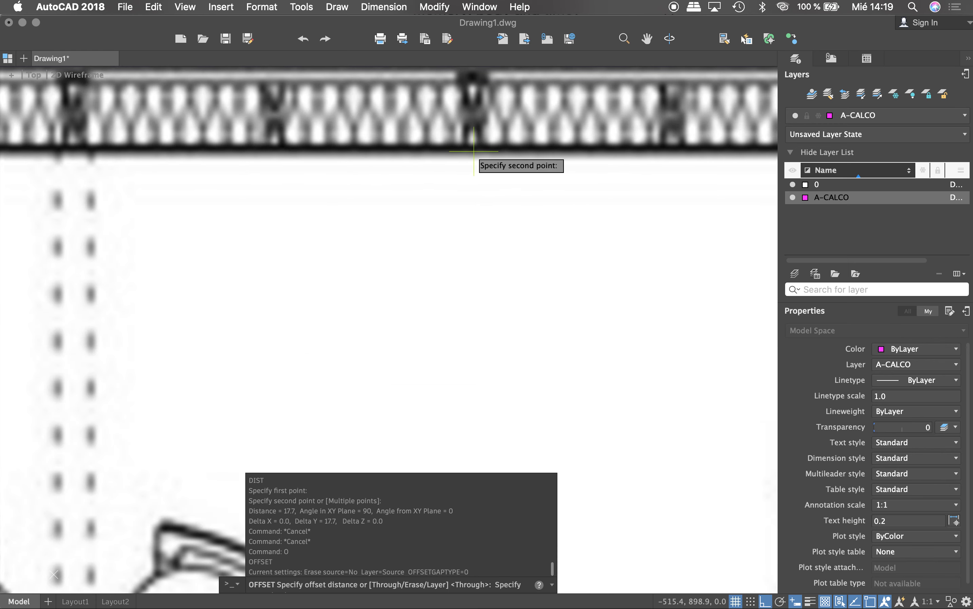
scroll(472, 152, "down", 3)
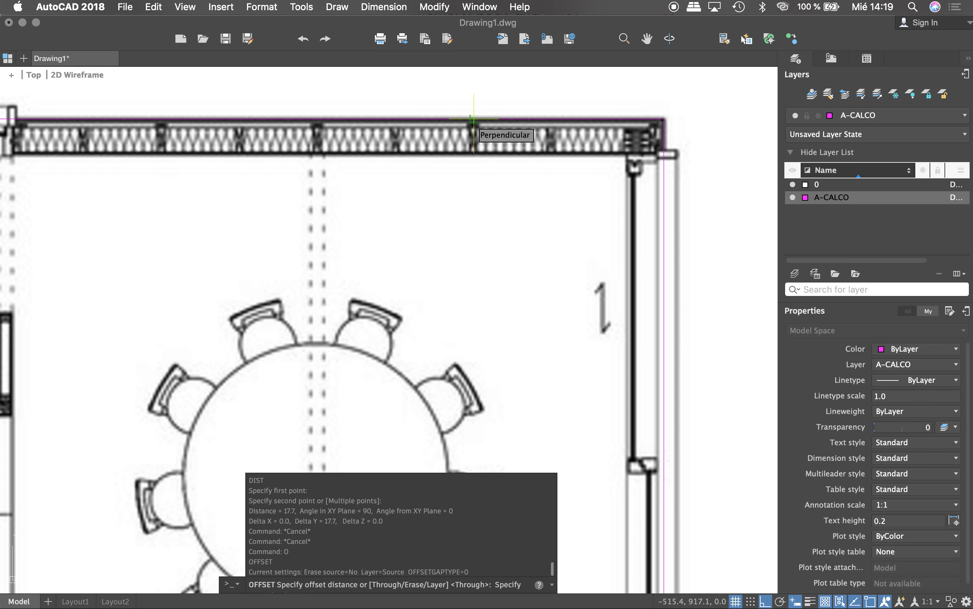
left_click(474, 119)
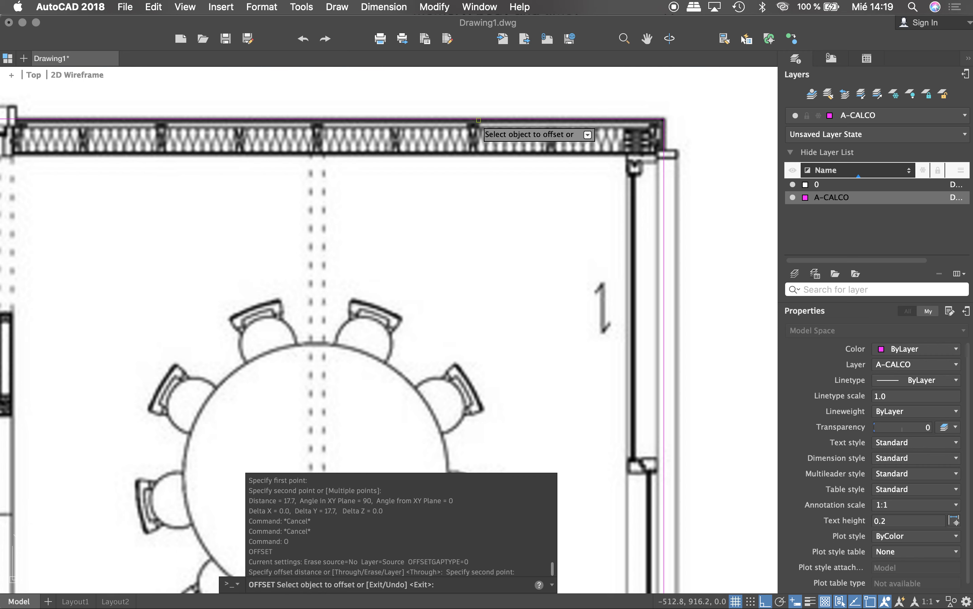
left_click(478, 120)
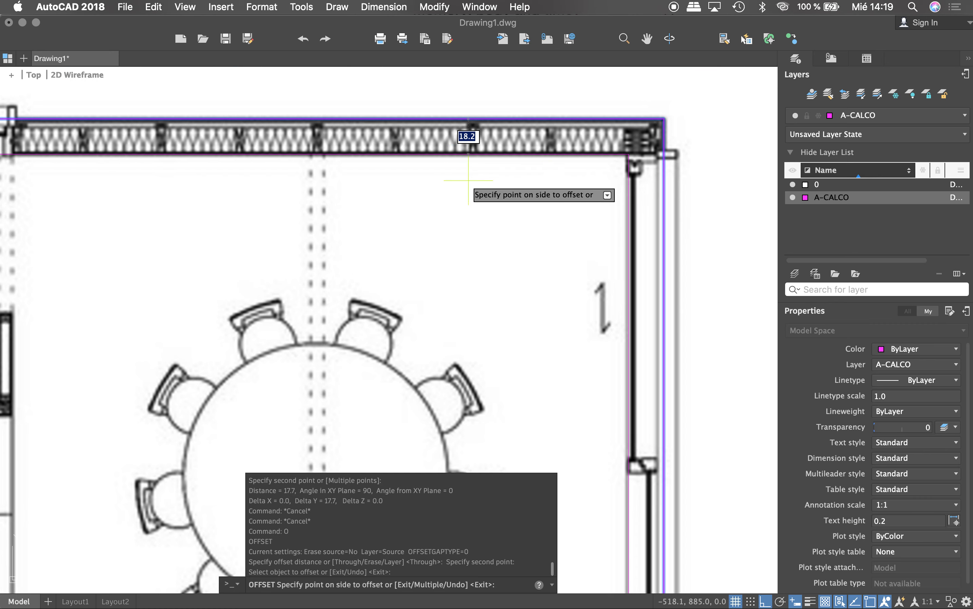
scroll(468, 180, "down", 3)
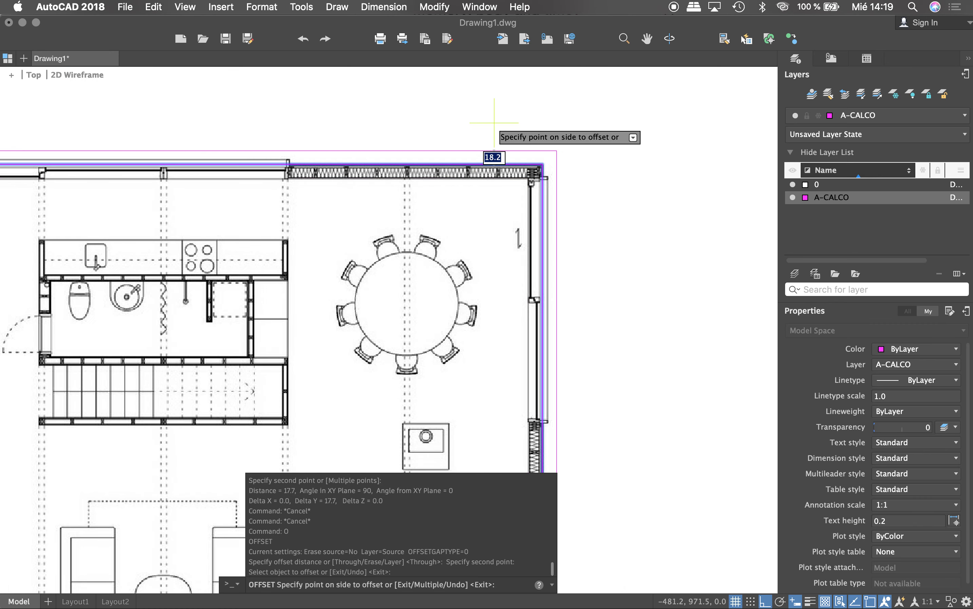
left_click(458, 229)
scroll(551, 143, "down", 3)
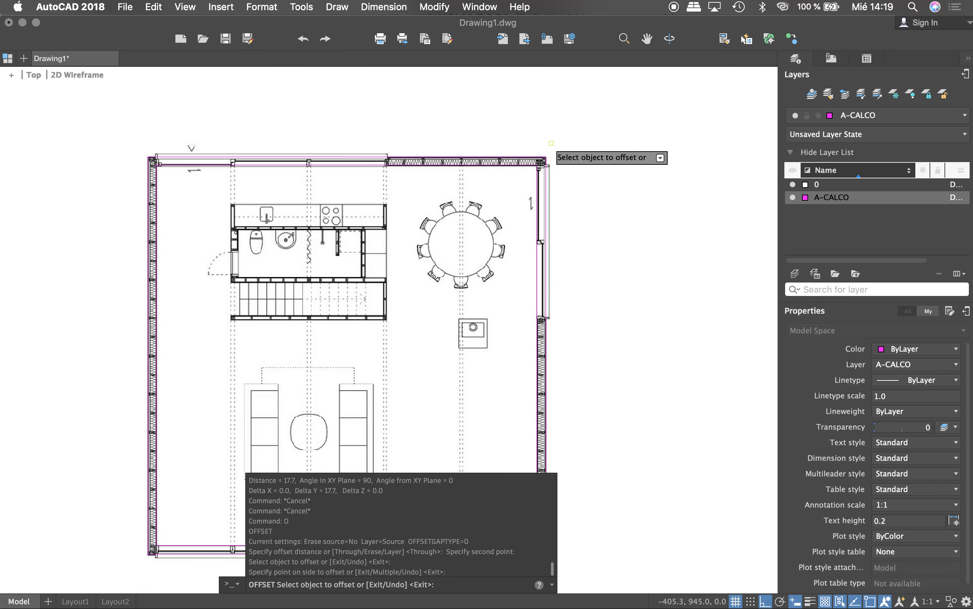
key("Escape")
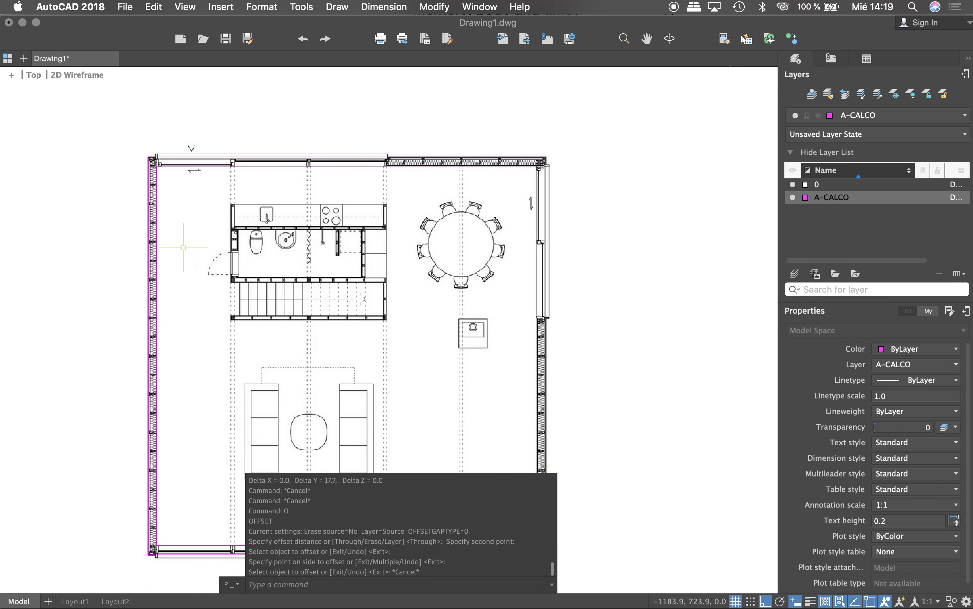
Draw a short polyline down from the lower-right wall corner.
scroll(183, 248, "down", 3)
scroll(177, 205, "up", 4)
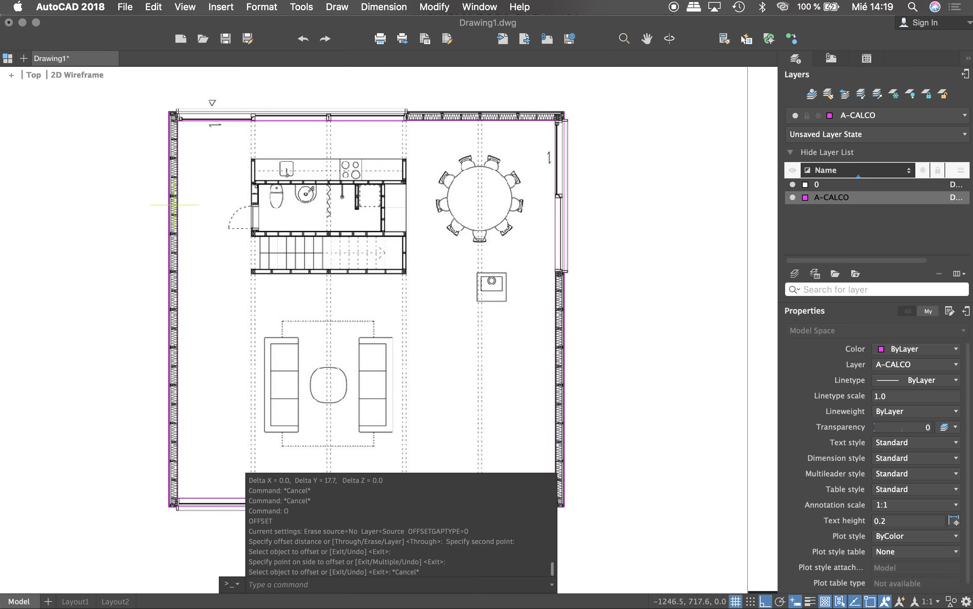
scroll(178, 134, "up", 4)
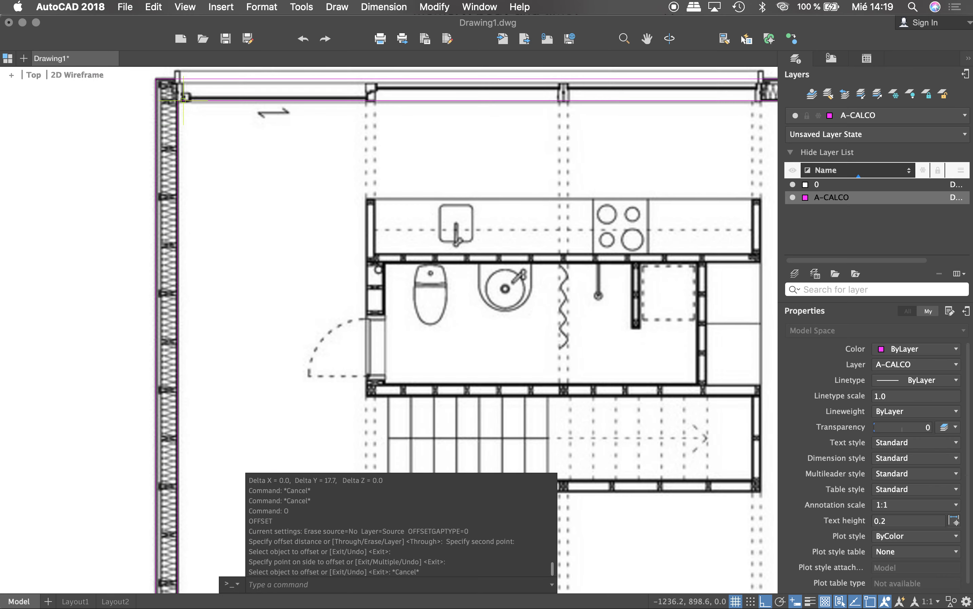
scroll(183, 98, "down", 4)
scroll(317, 129, "up", 4)
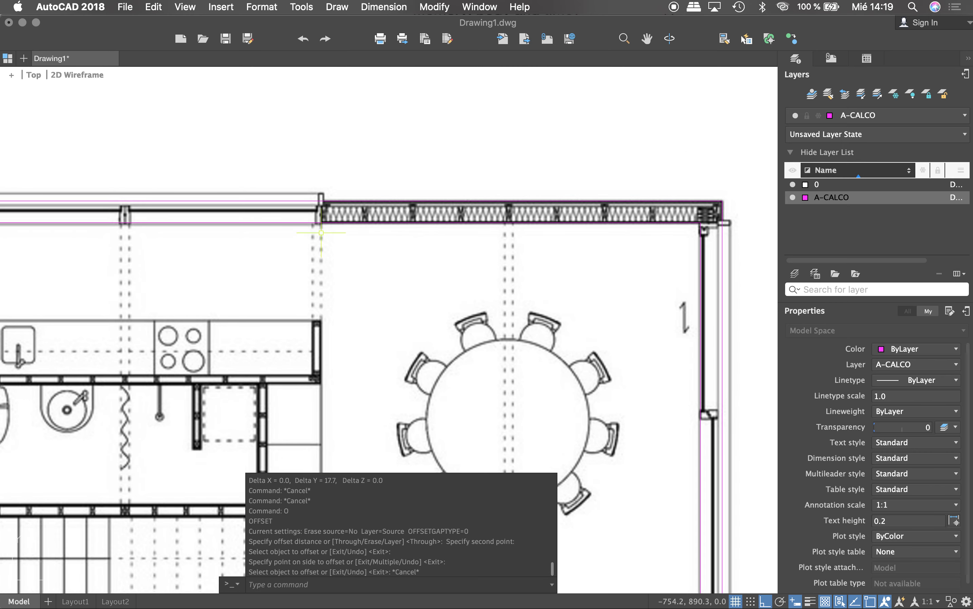
scroll(325, 137, "down", 5)
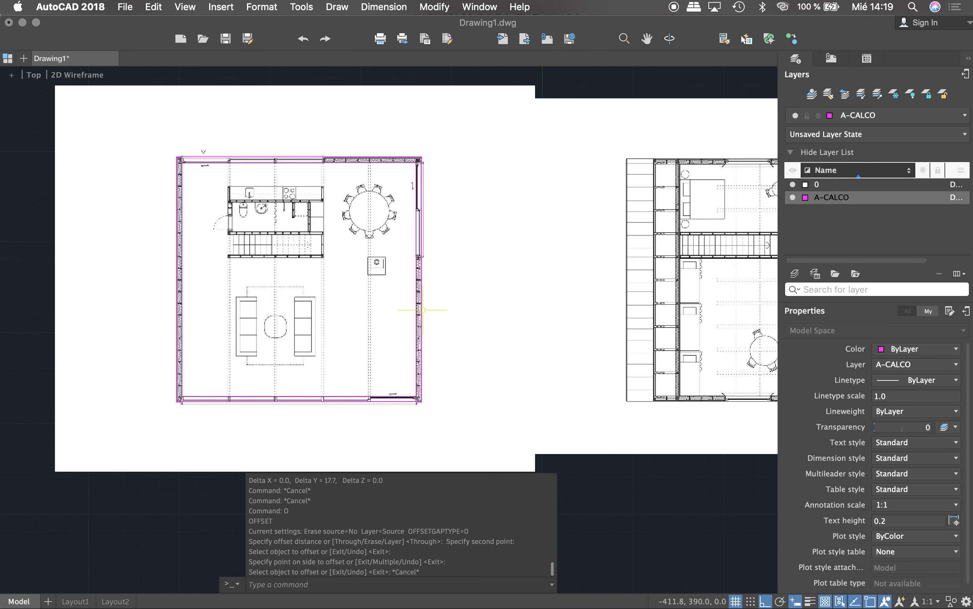
scroll(422, 310, "up", 5)
scroll(402, 206, "down", 5)
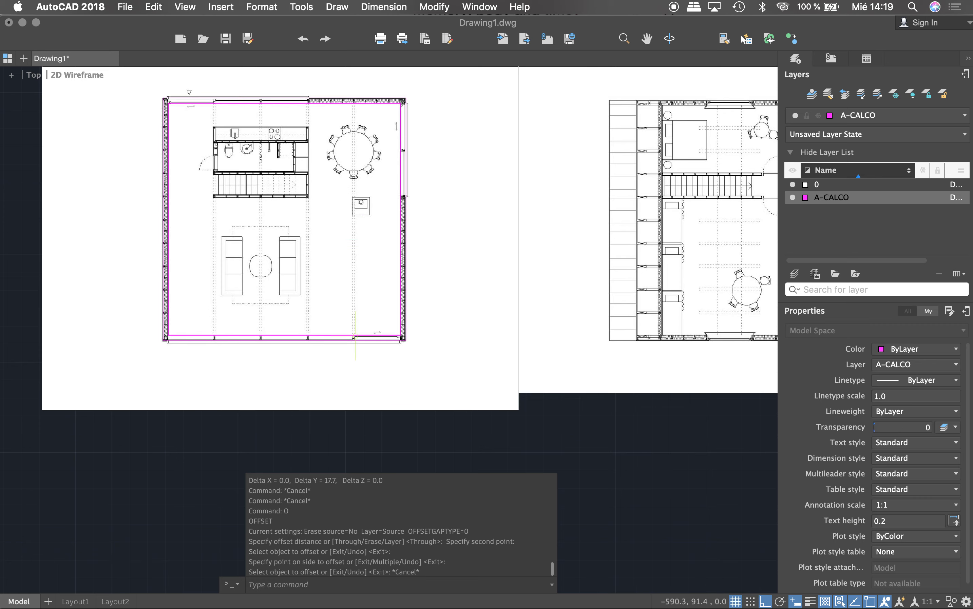
type("PL")
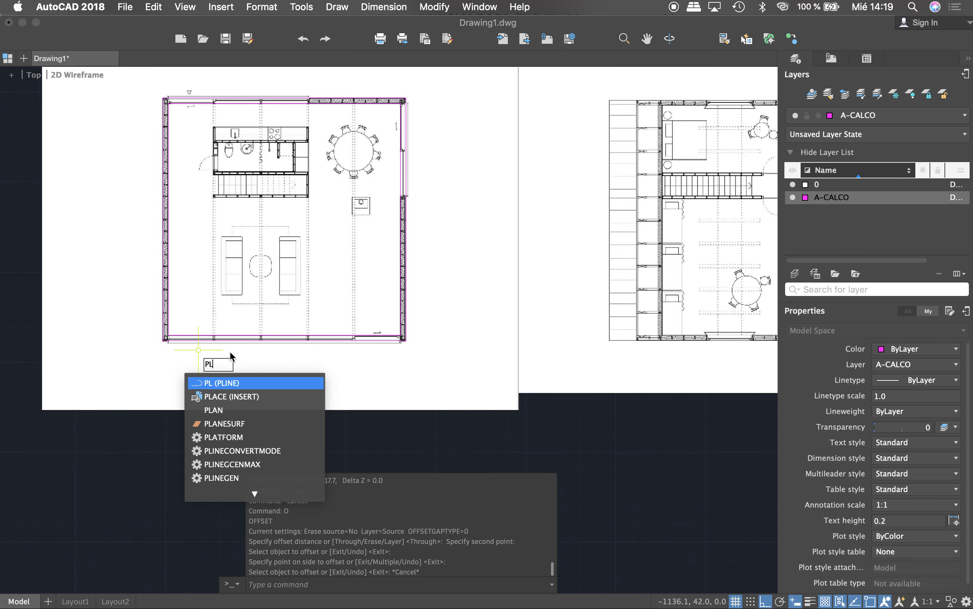
key("Return")
scroll(401, 347, "up", 5)
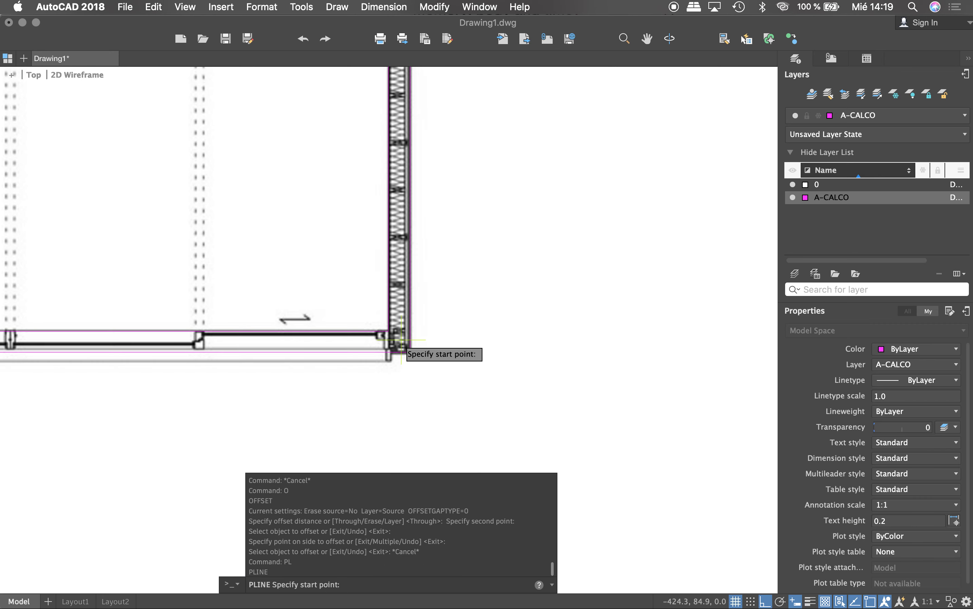
left_click(388, 331)
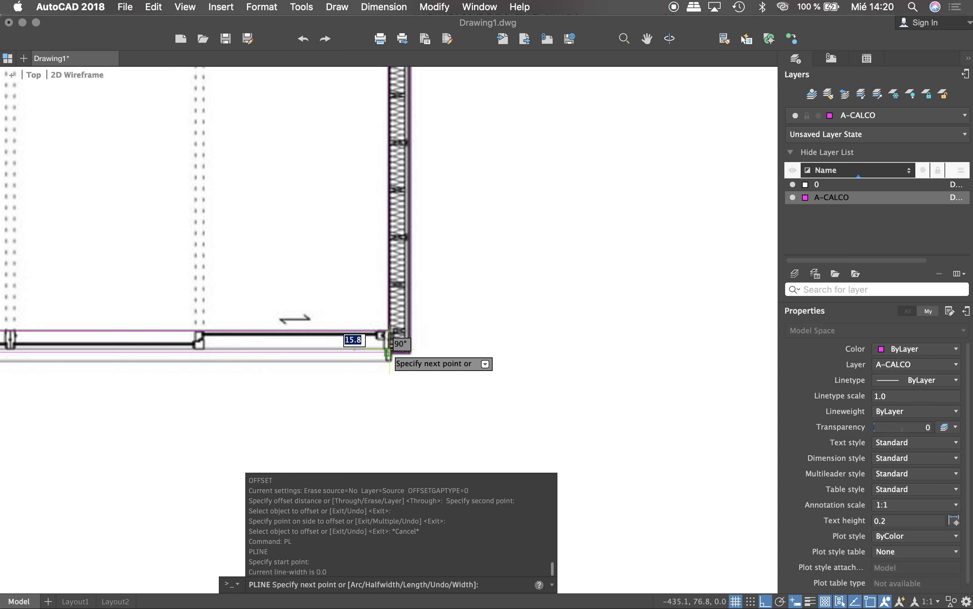
left_click(387, 353)
key("Return")
Draw another short polyline down from the lower-left wall corner.
scroll(449, 331, "down", 5)
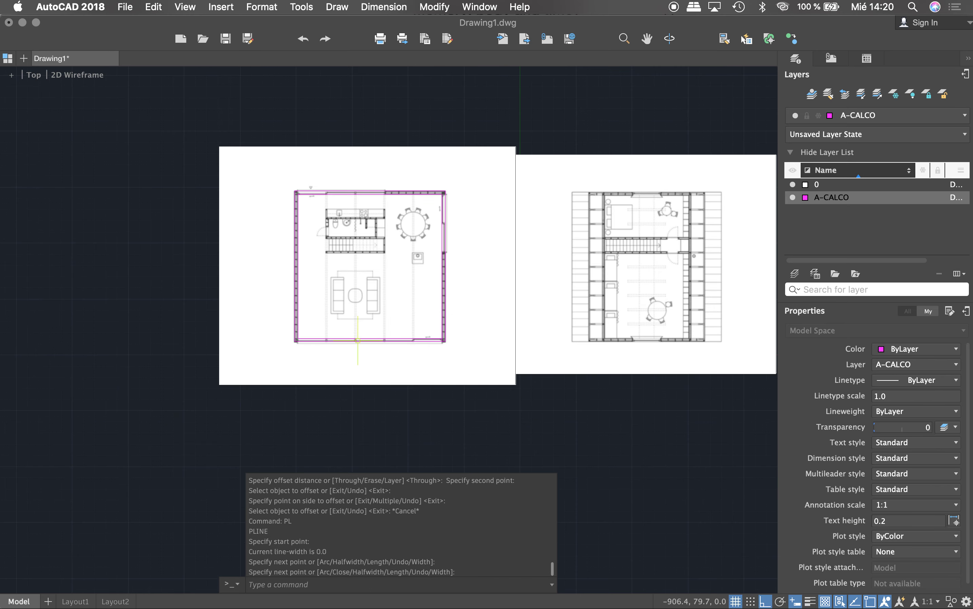
scroll(331, 349, "up", 5)
key("Return")
left_click(322, 335)
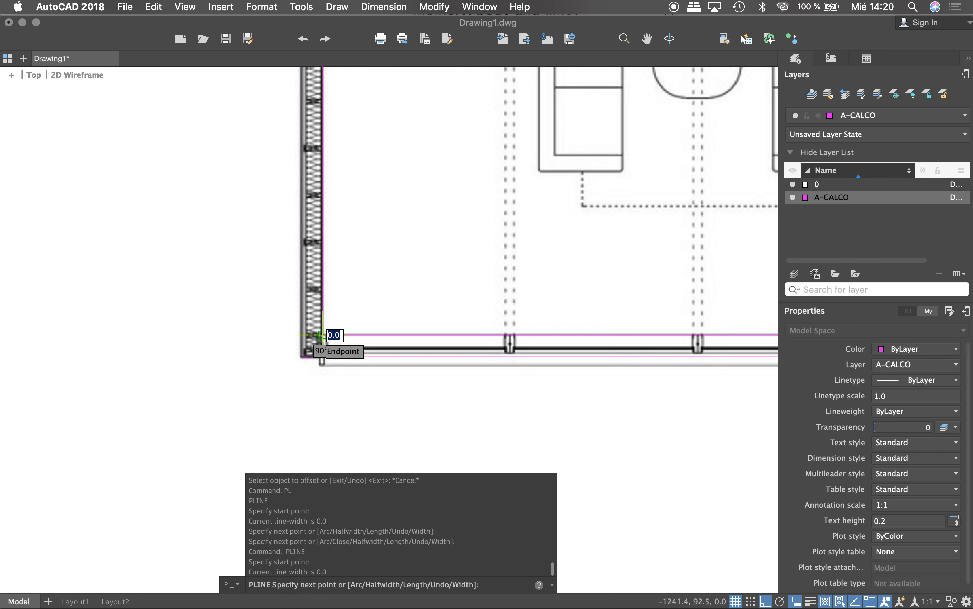
left_click(321, 358)
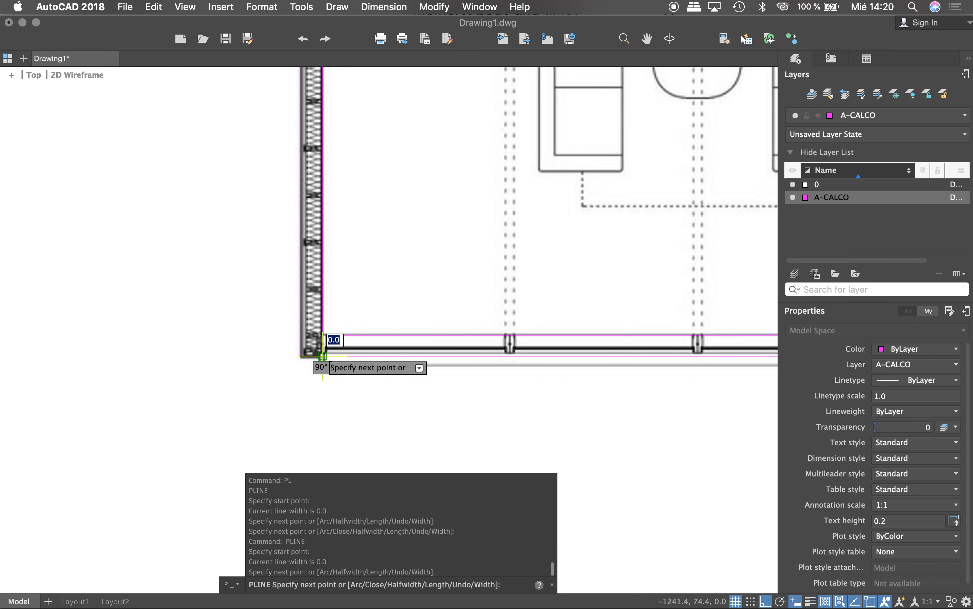
key("Return")
scroll(292, 326, "down", 2)
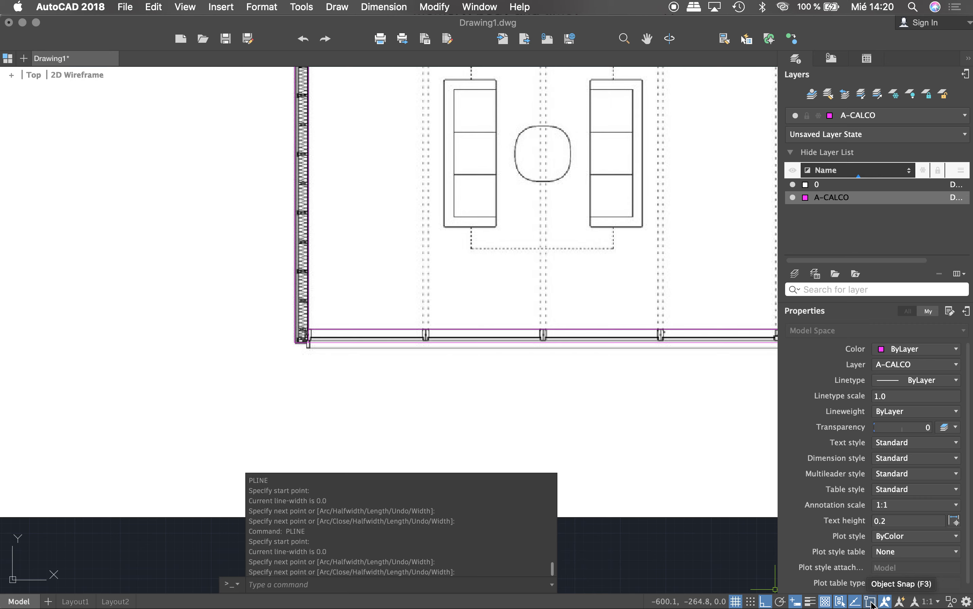
left_click(871, 603)
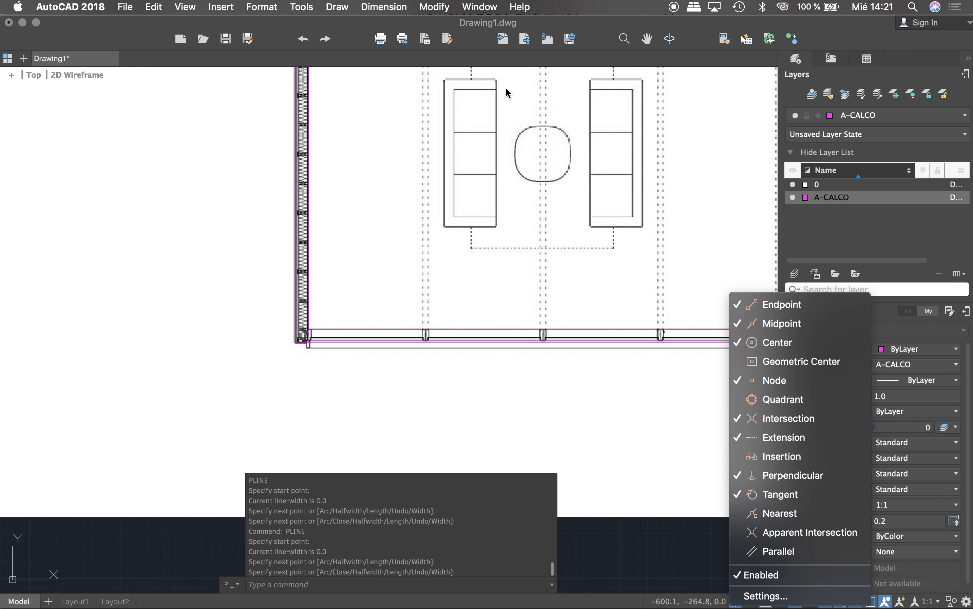
left_click(430, 29)
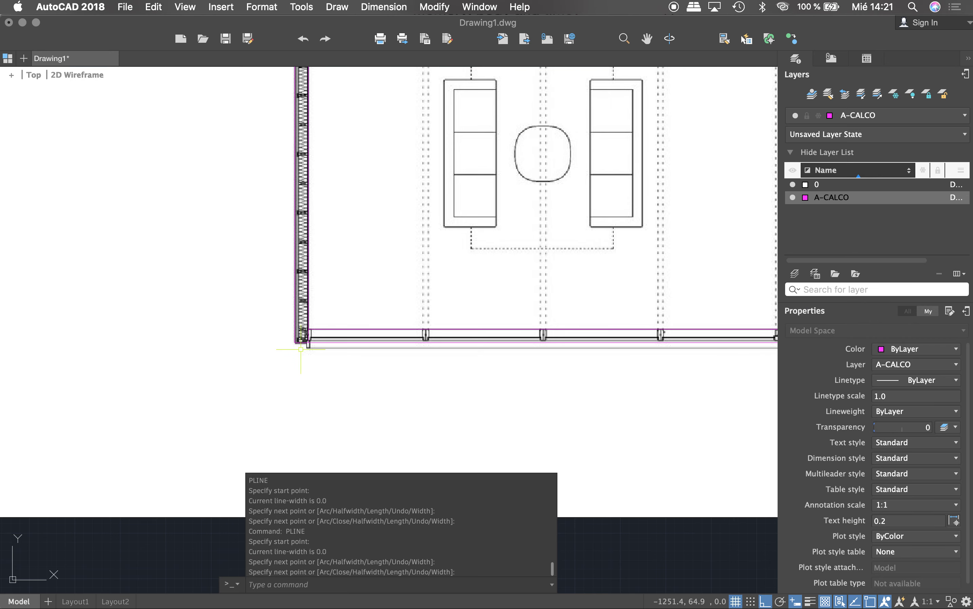
scroll(326, 315, "up", 5)
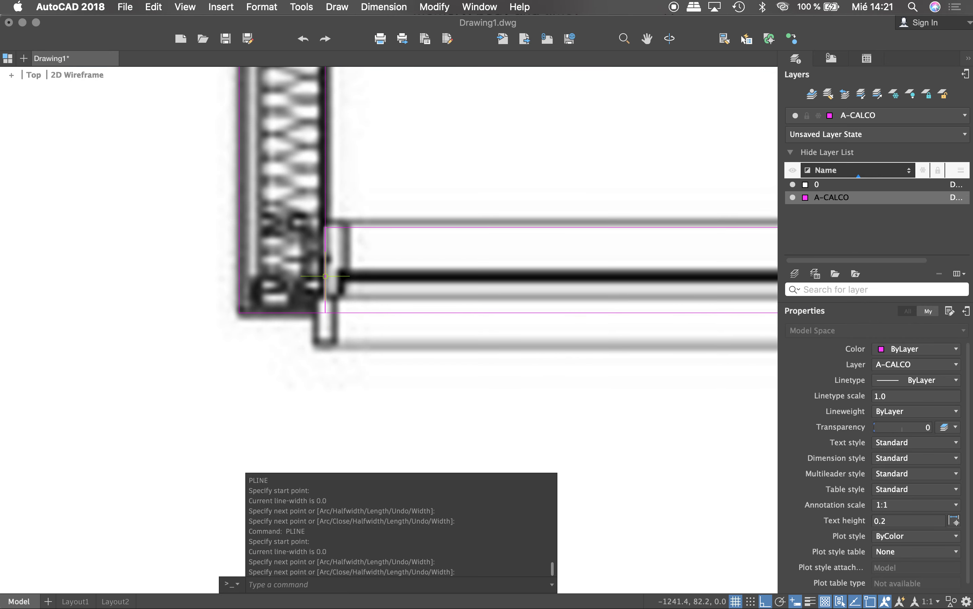
key("Escape")
scroll(303, 283, "down", 3)
scroll(359, 294, "down", 3)
scroll(383, 294, "down", 3)
scroll(412, 294, "up", 3)
scroll(412, 294, "up", 3)
key("Escape")
key("Escape")
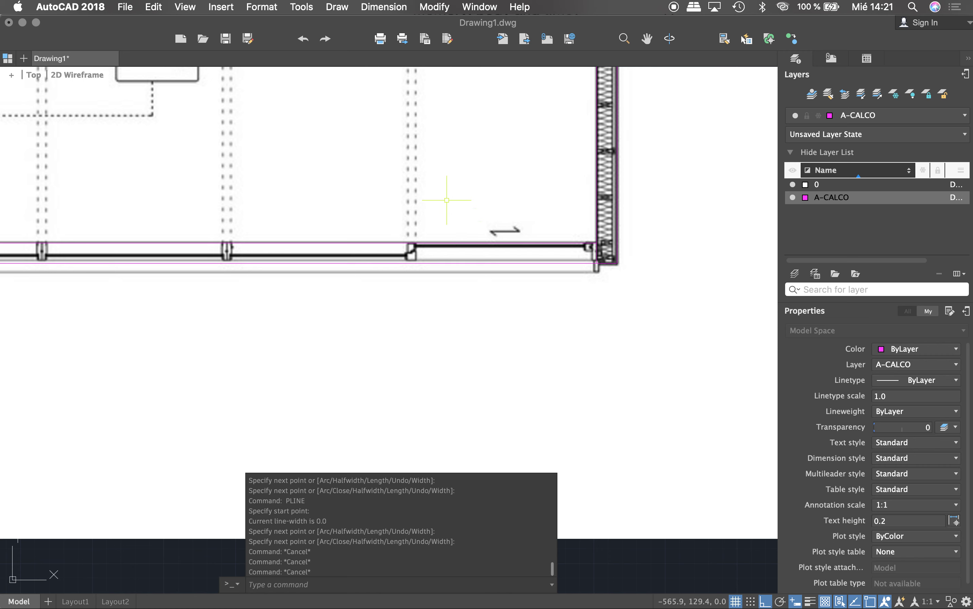
type("TR")
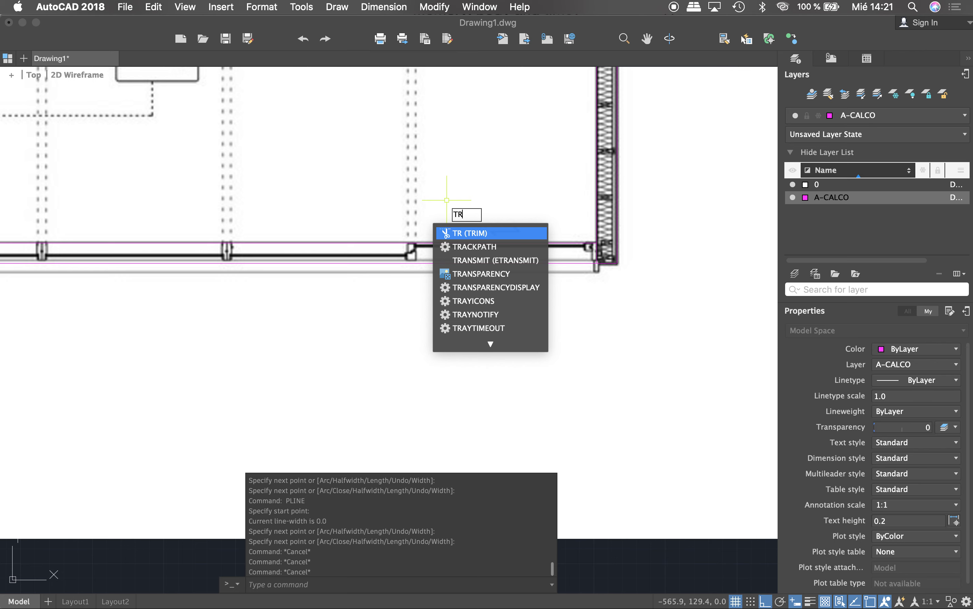
key("Return")
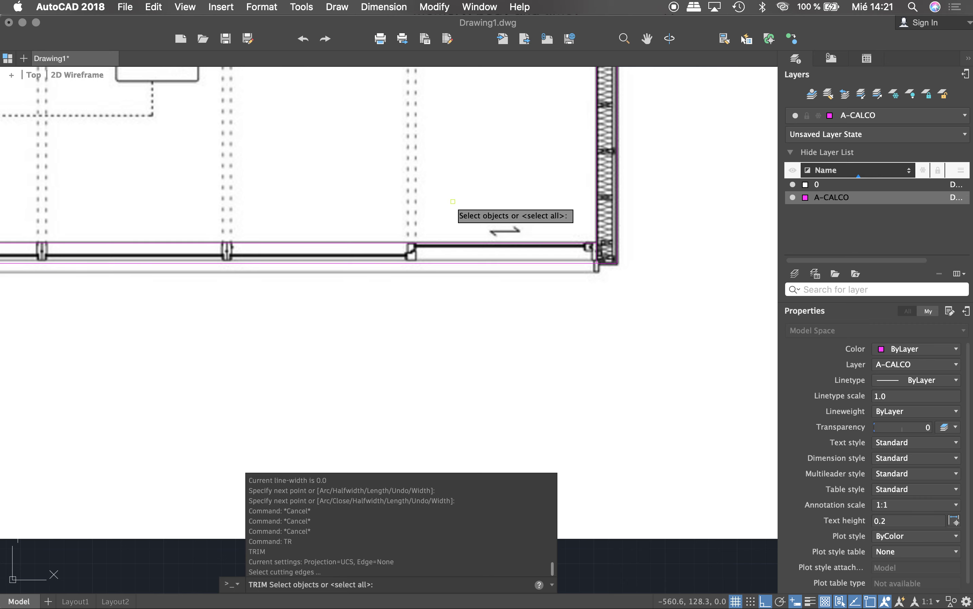
scroll(483, 242, "down", 5)
scroll(447, 262, "down", 2)
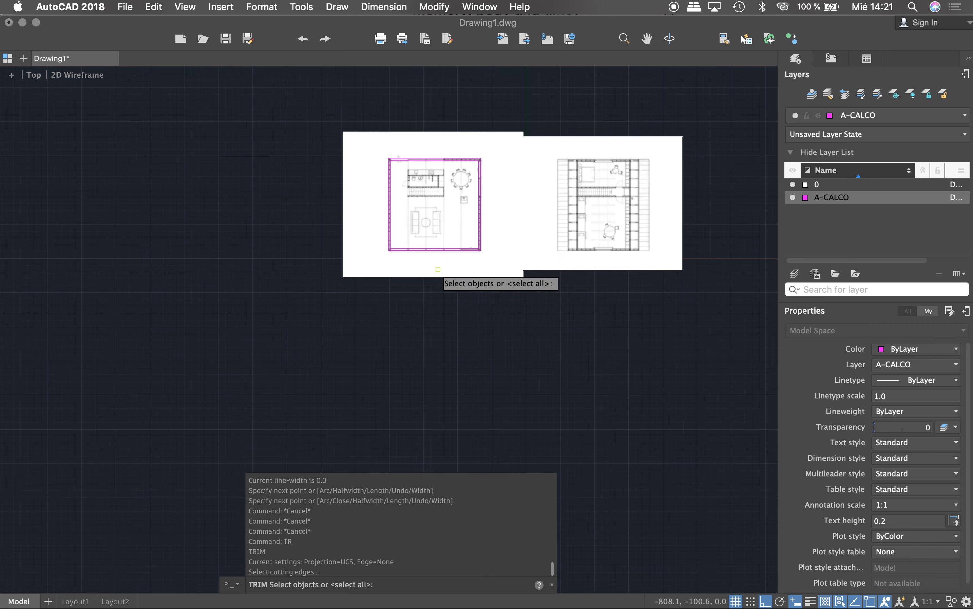
key("Return")
scroll(318, 320, "up", 5)
key("Escape")
type("PL")
key("Return")
left_click(362, 302)
left_click(262, 302)
key("Return")
key("Return")
left_click(306, 369)
left_click(306, 266)
key("Escape")
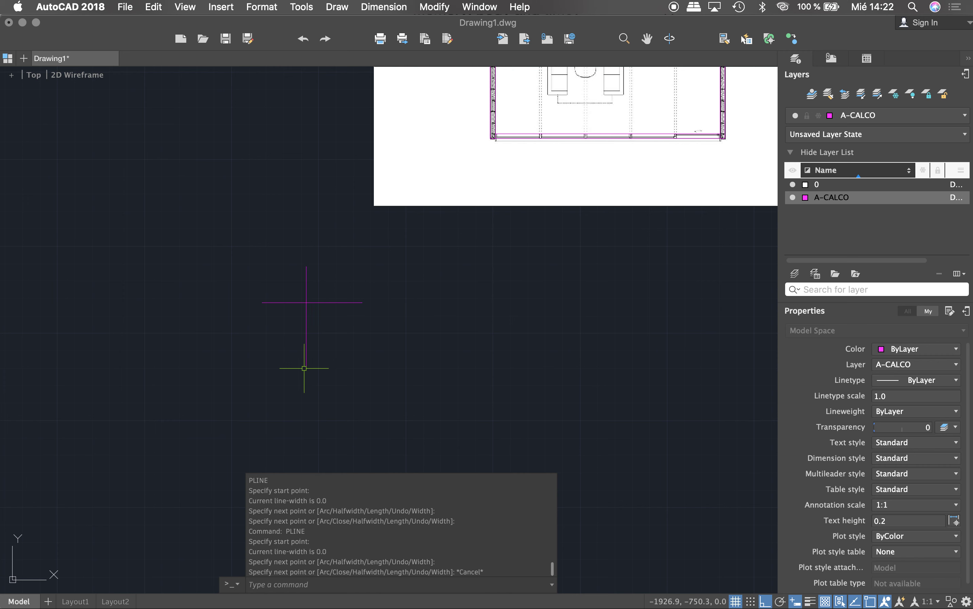
key("Escape")
key("Escape")
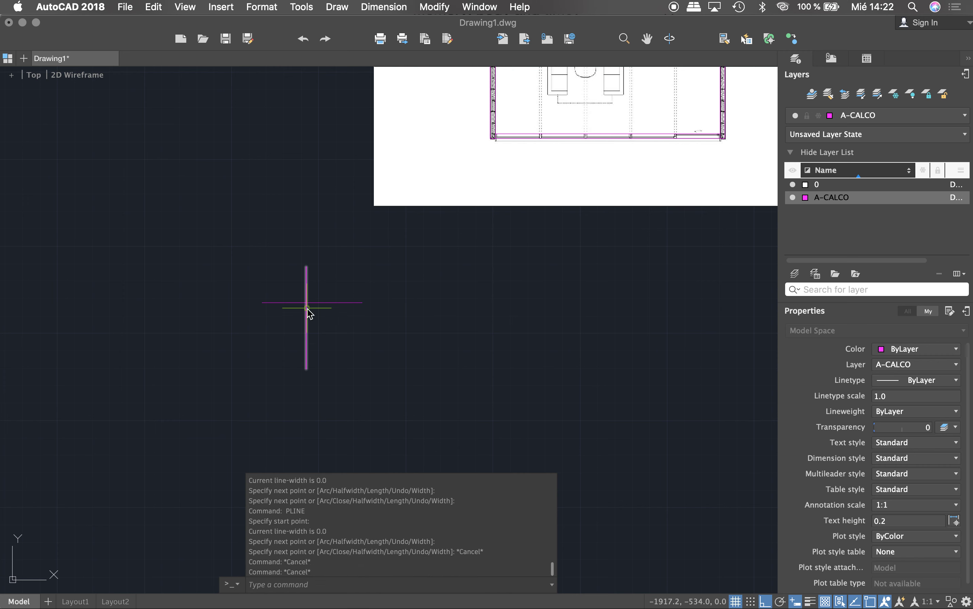
type("TR")
key("Return")
left_click(333, 278)
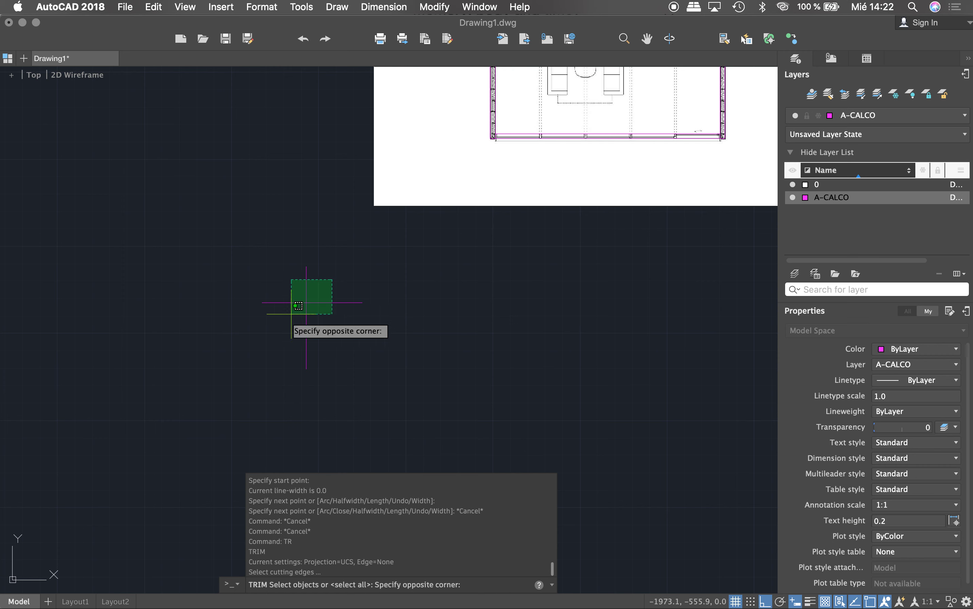
left_click(271, 336)
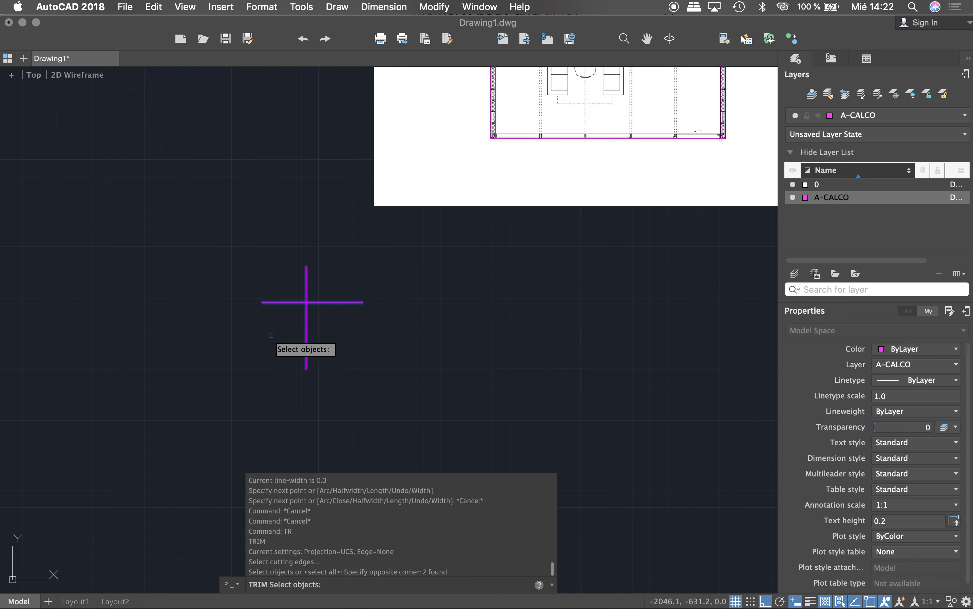
key("Return")
left_click(278, 302)
left_click(306, 286)
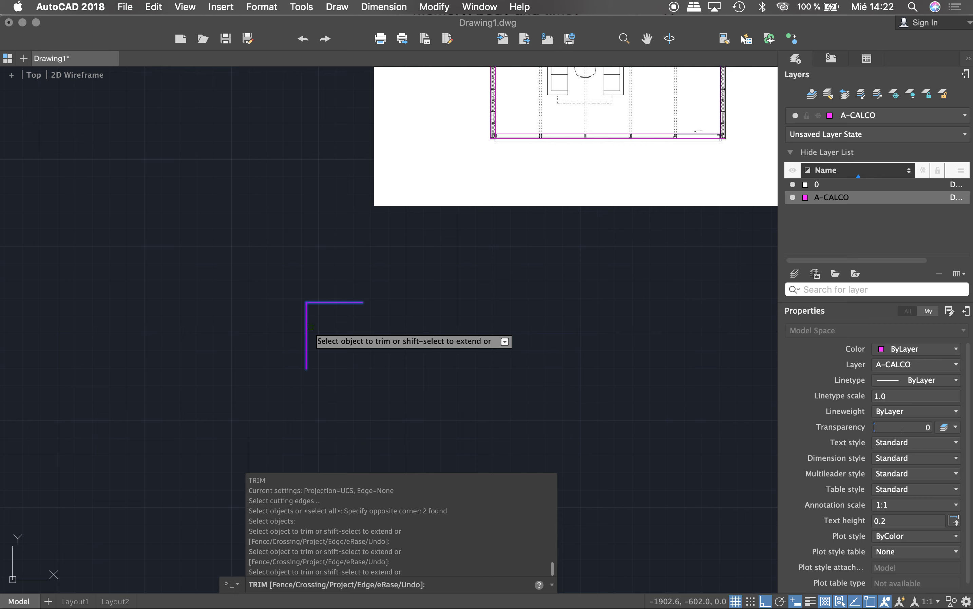
key("Escape")
left_click(336, 287)
left_click(286, 335)
type("E")
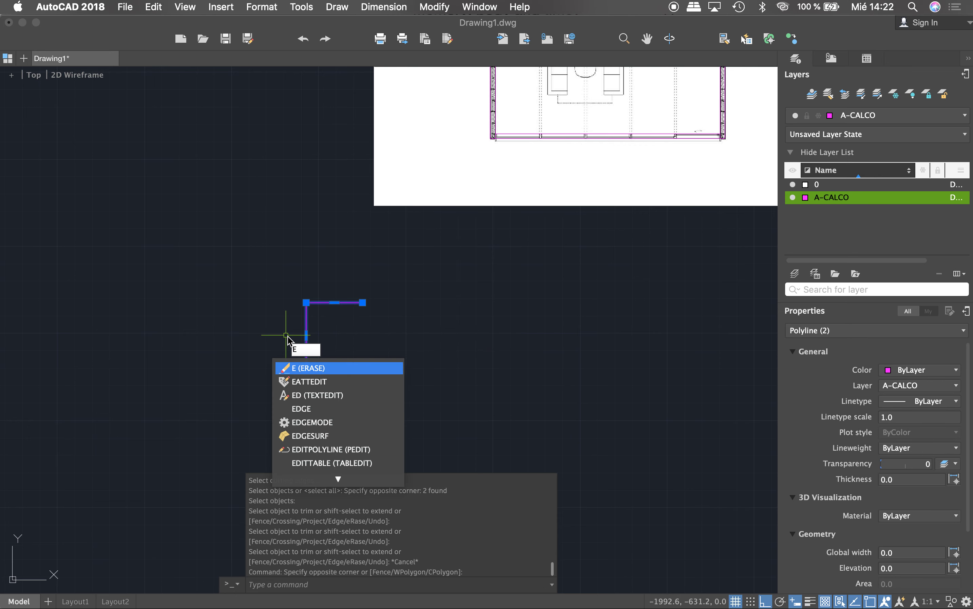
key("Return")
scroll(246, 330, "down", 3)
scroll(387, 272, "up", 5)
key("Escape")
key("Escape")
type("TR")
Trim the unwanted piece of the bottom wall line against two wall polylines.
key("Return")
scroll(264, 237, "up", 5)
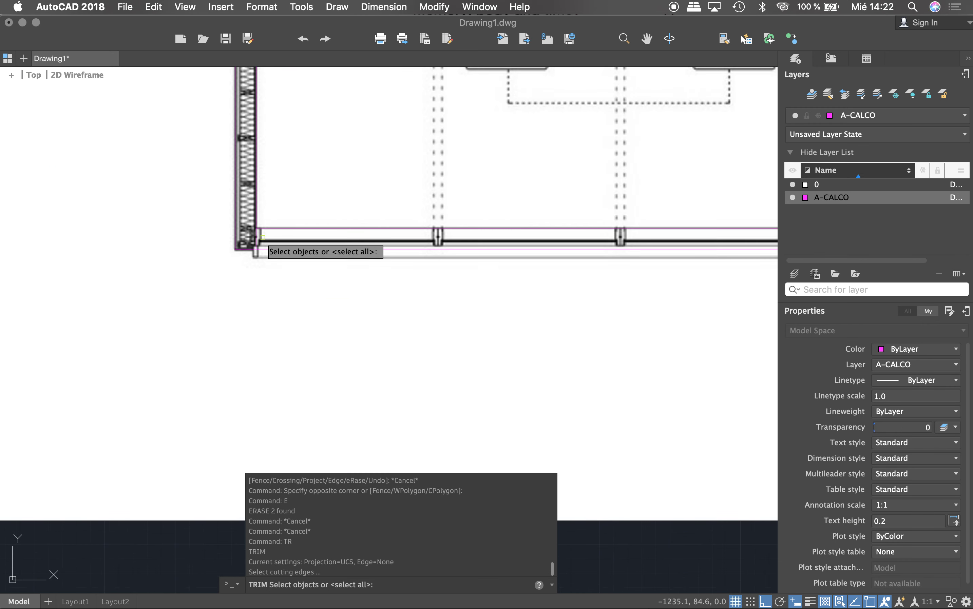
left_click(256, 238)
scroll(241, 254, "down", 3)
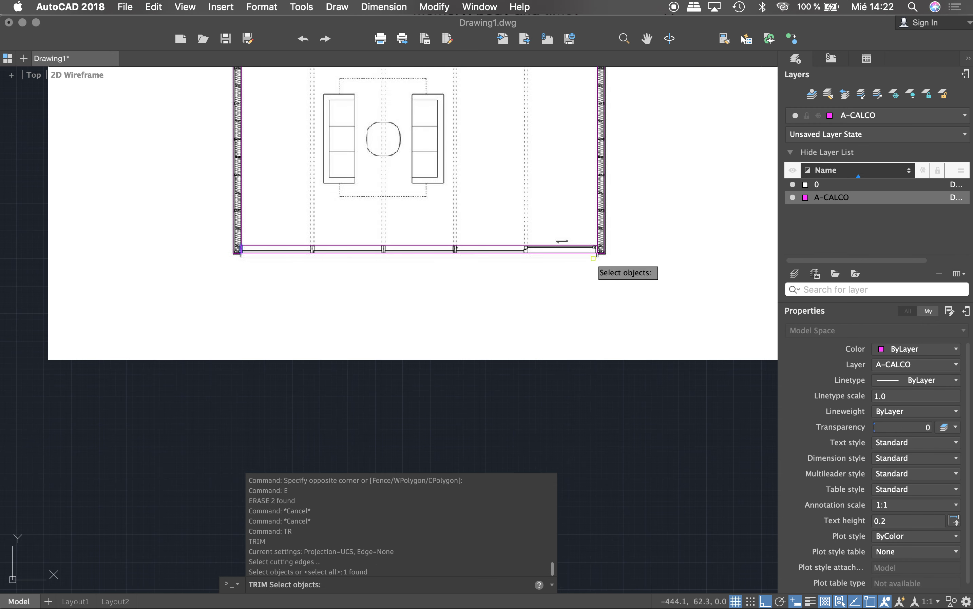
scroll(593, 258, "up", 5)
left_click(536, 218)
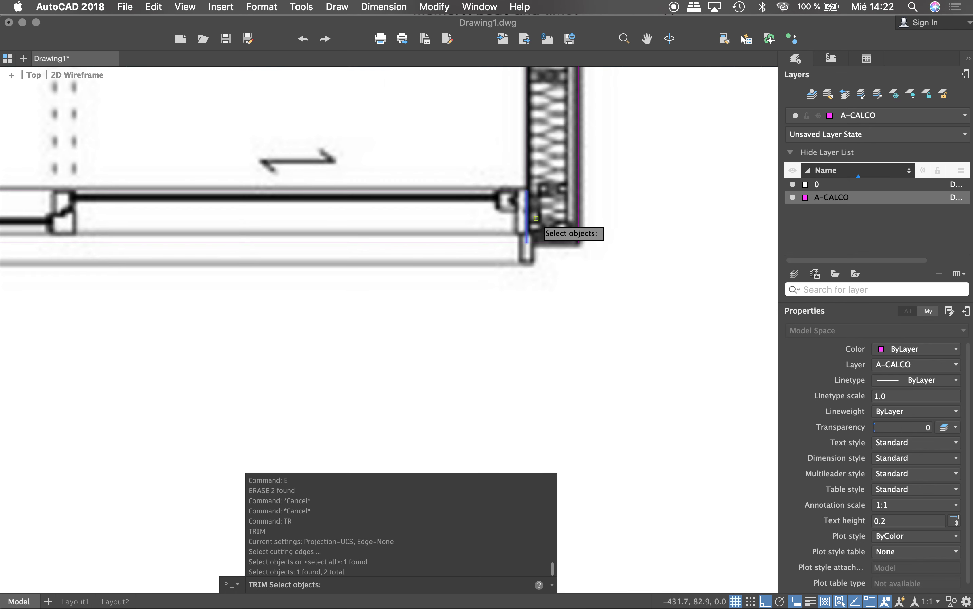
scroll(612, 244, "down", 2)
scroll(614, 242, "down", 2)
scroll(612, 242, "down", 2)
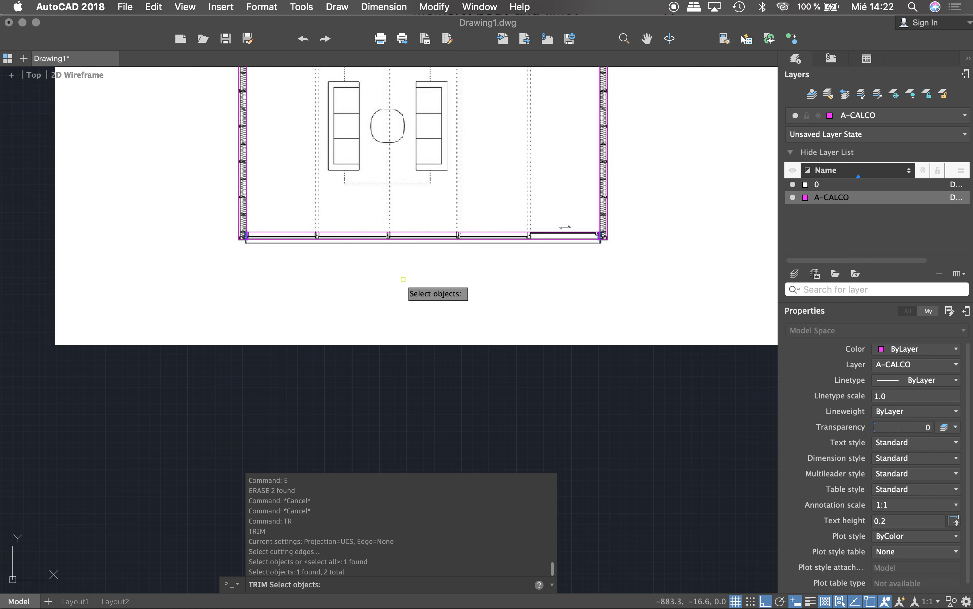
scroll(423, 237, "up", 2)
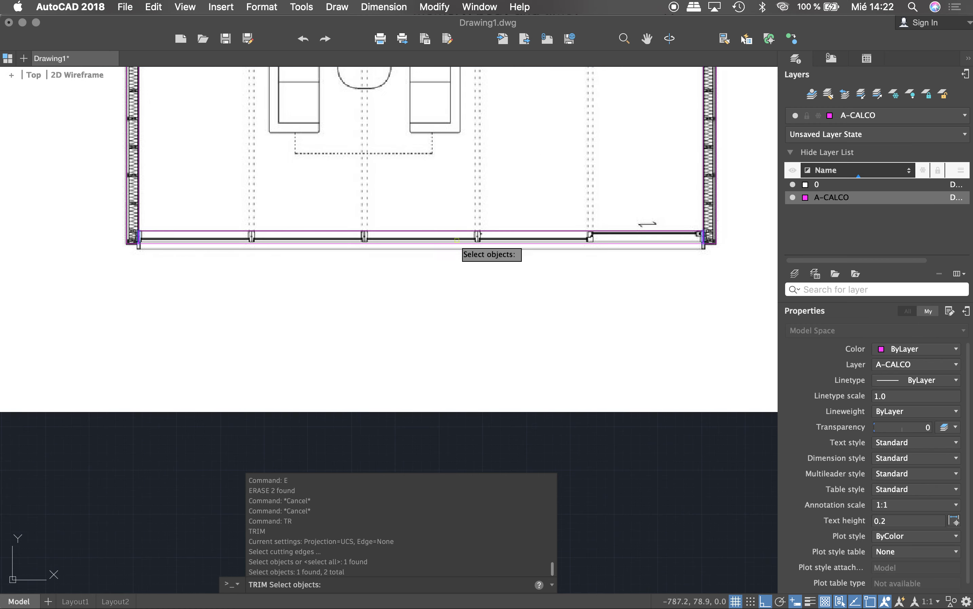
key("Return")
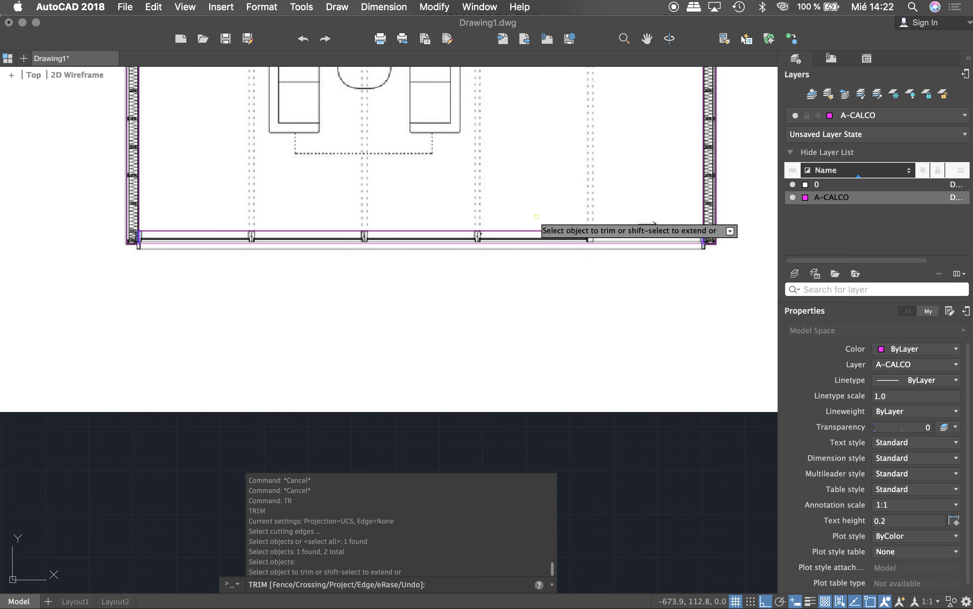
left_click(526, 233)
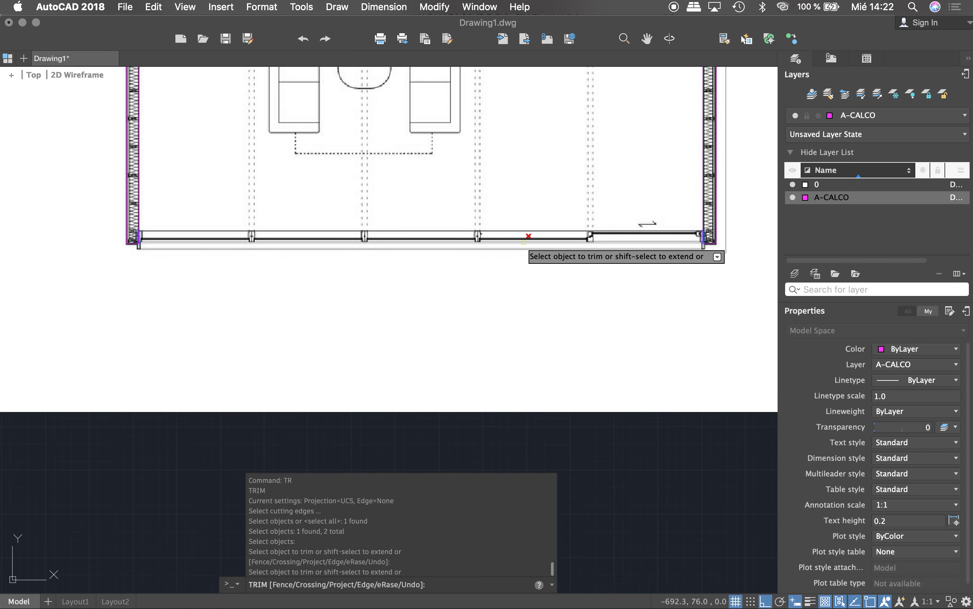
scroll(523, 244, "down", 3)
scroll(523, 244, "down", 2)
key("Escape")
Erase the short polyline at the lower-right corner.
scroll(524, 244, "up", 5)
scroll(521, 277, "up", 2)
scroll(521, 277, "up", 1)
left_click(523, 282)
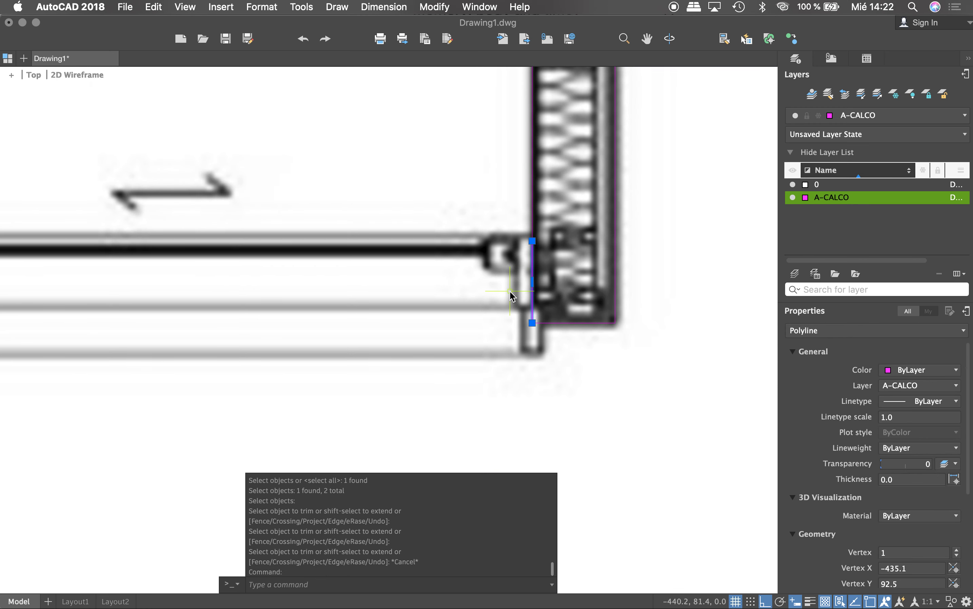
type("e")
key("Return")
Stretch the remaining vertical corner polyline's top endpoint down to a new position.
left_click(533, 226)
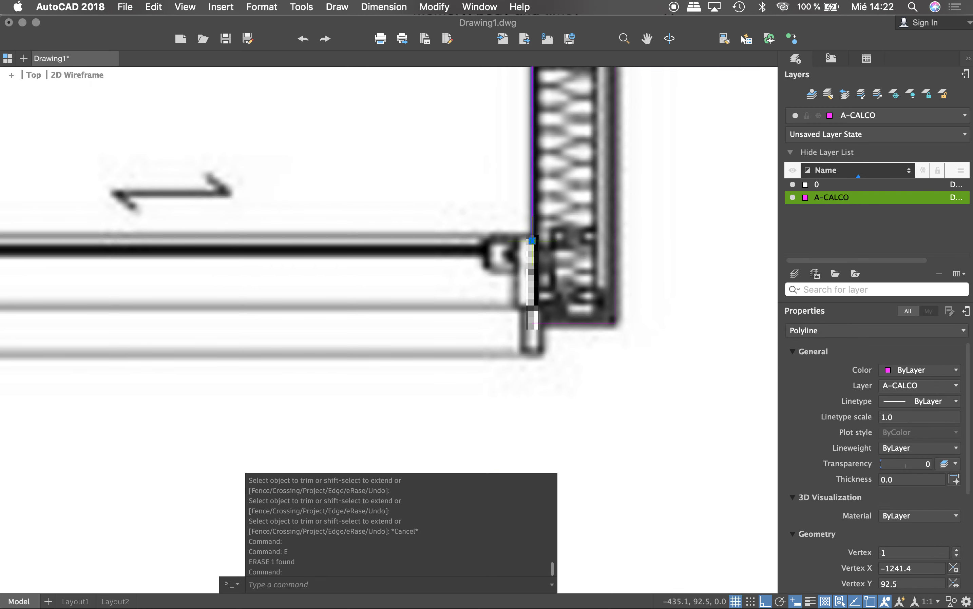
left_click(532, 241)
left_click(533, 325)
scroll(572, 286, "down", 3)
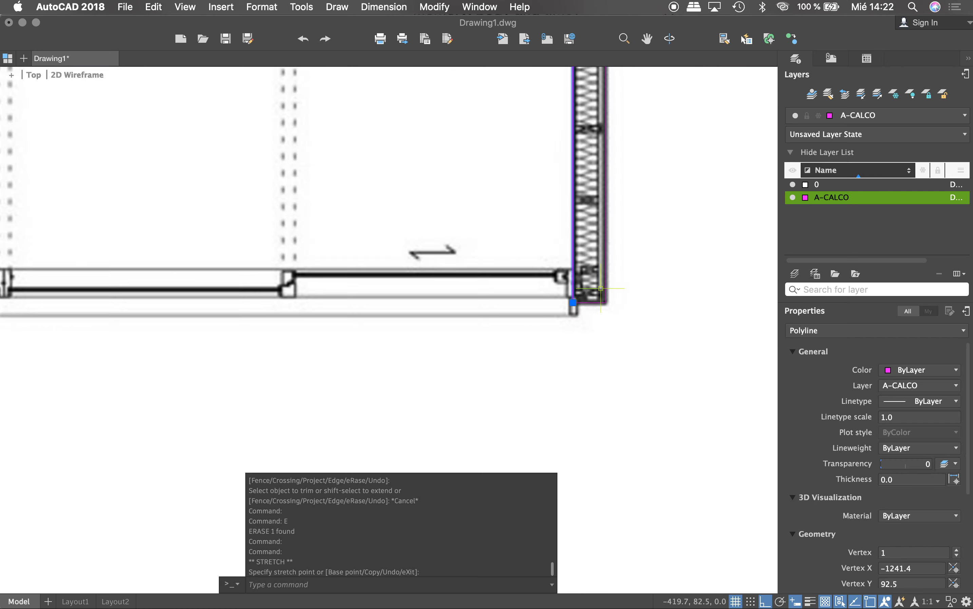
scroll(602, 288, "down", 3)
key("Escape")
Erase the stray polyline piece at the lower-left corner and zoom out.
scroll(265, 288, "up", 5)
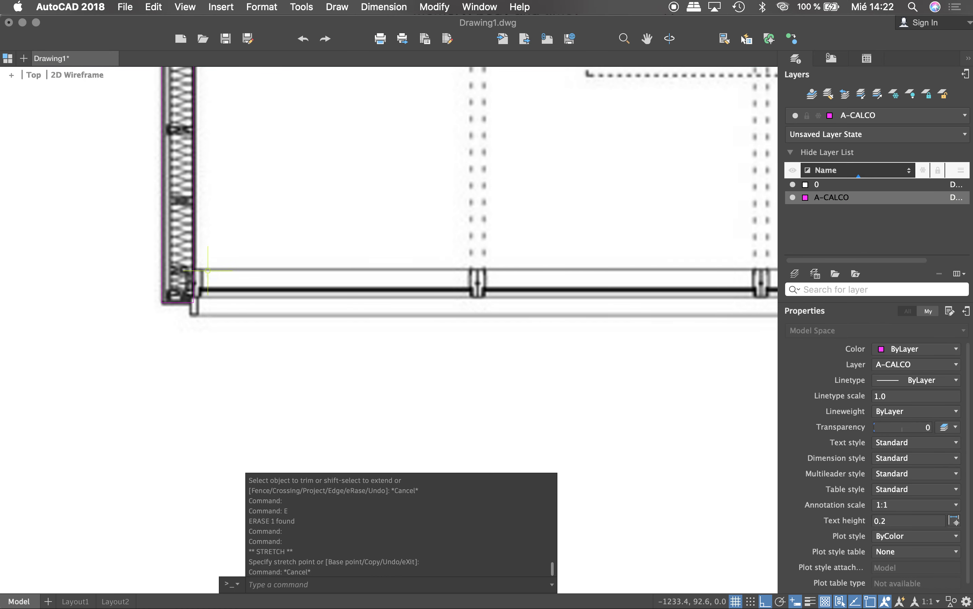
left_click(194, 270)
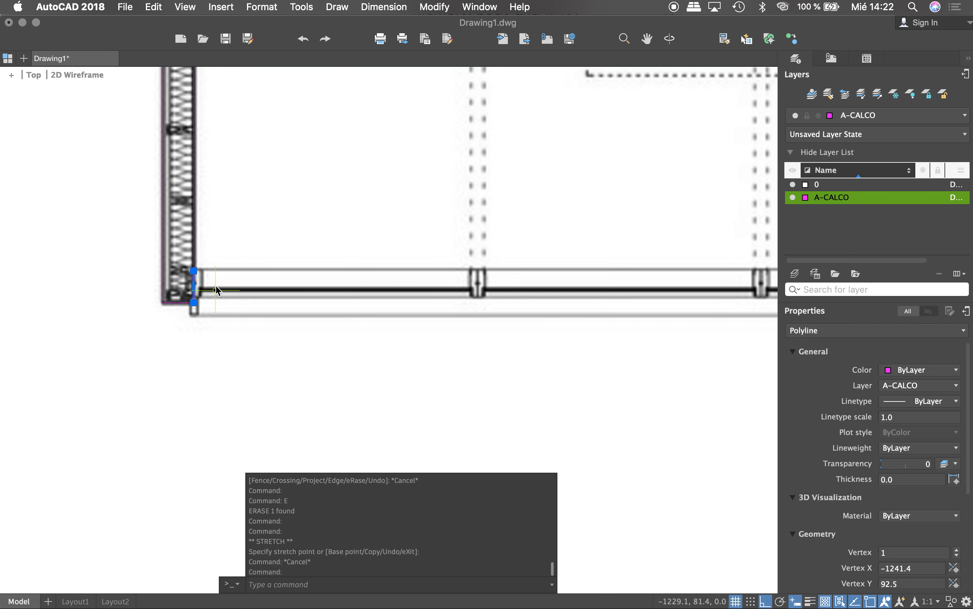
type("e")
key("Return")
left_click(194, 270)
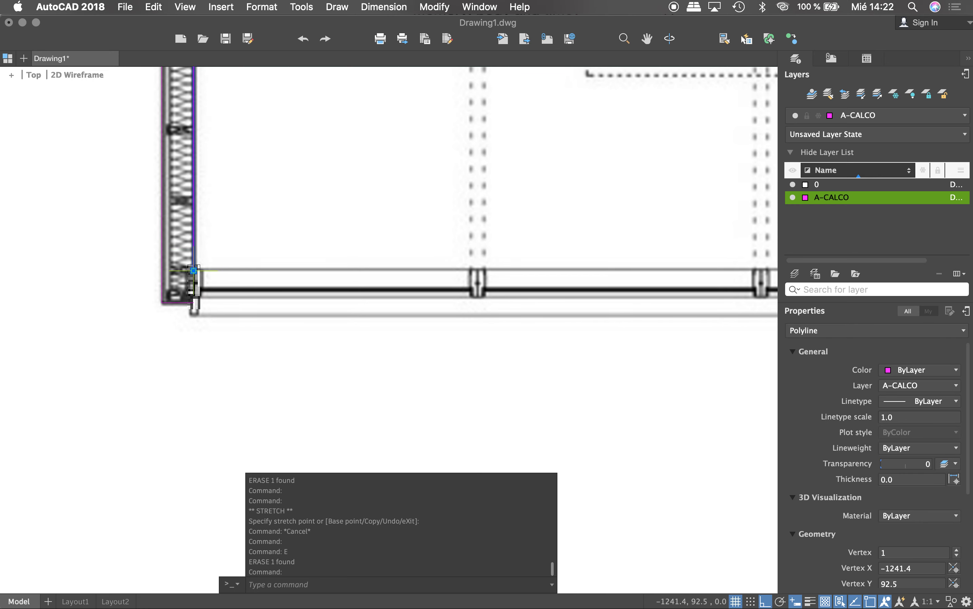
key("Escape")
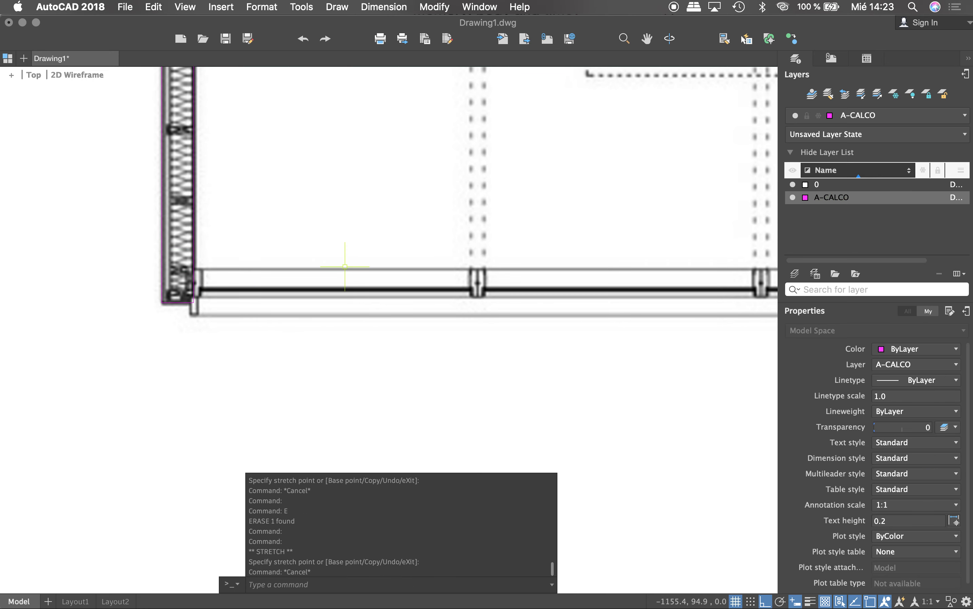
scroll(439, 264, "down", 5)
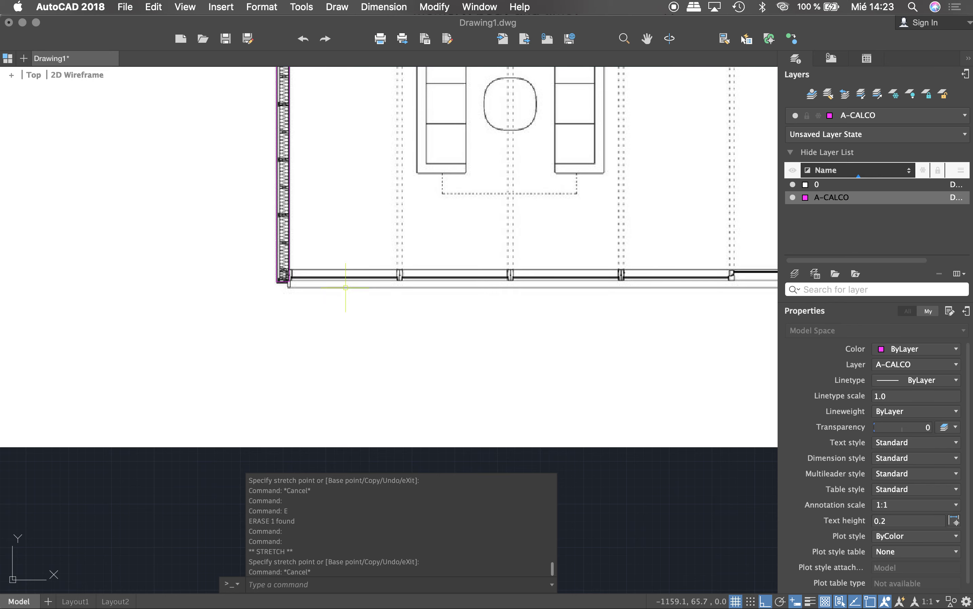
scroll(444, 264, "down", 6)
scroll(361, 263, "down", 4)
scroll(361, 263, "up", 2)
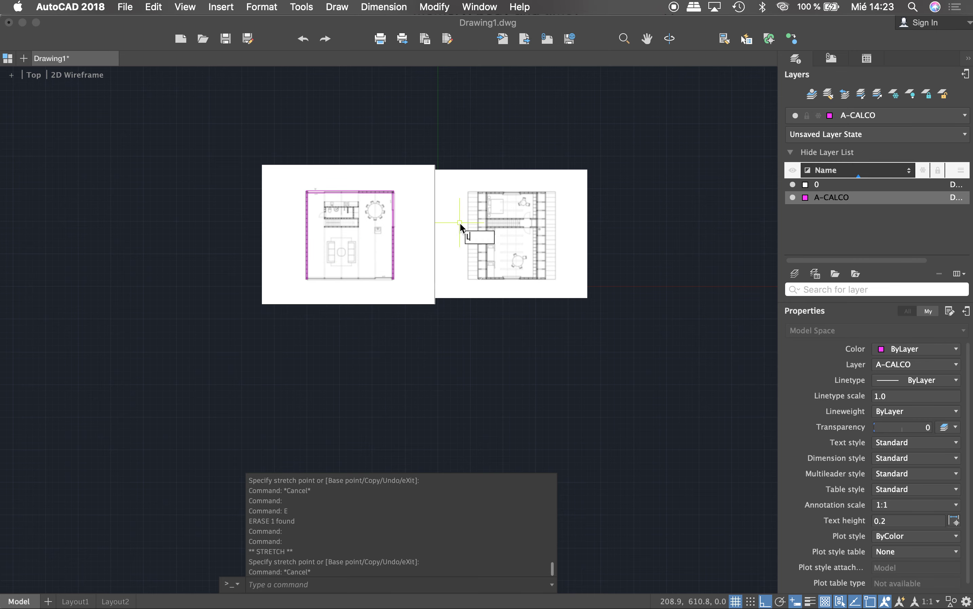
Create a new layer named IMG with colour White.
type("LA")
key("Return")
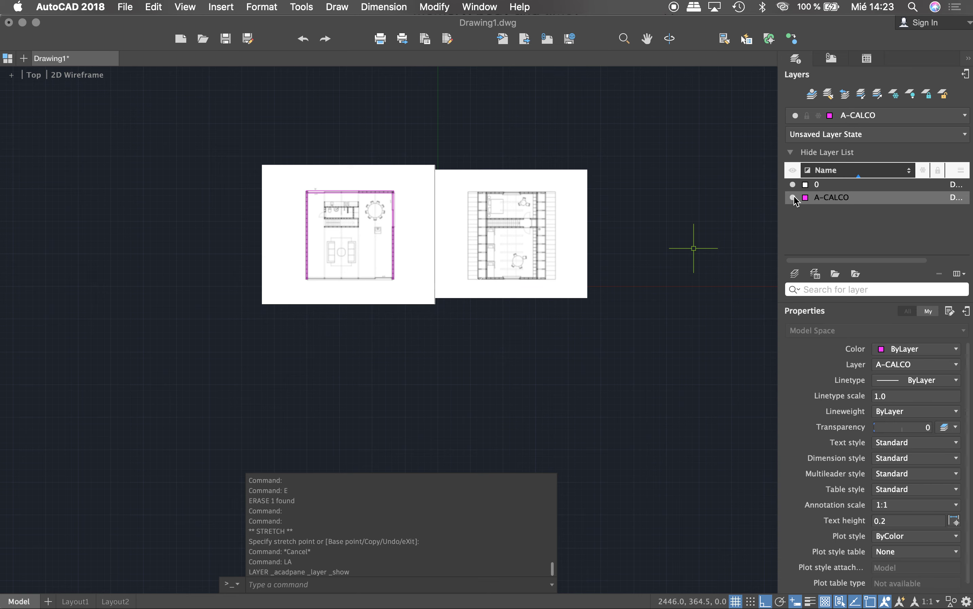
left_click(796, 275)
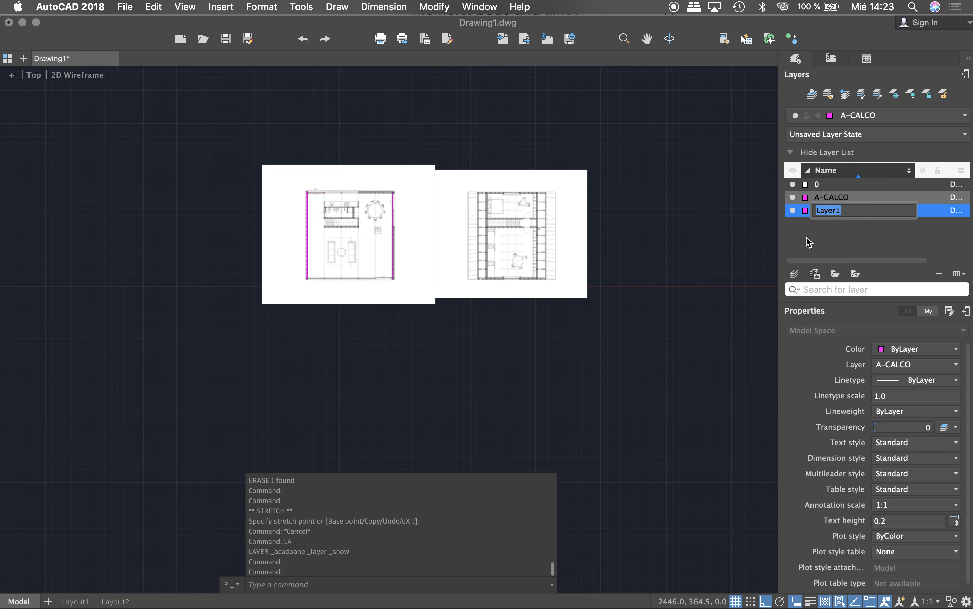
type("IMG")
key("Return")
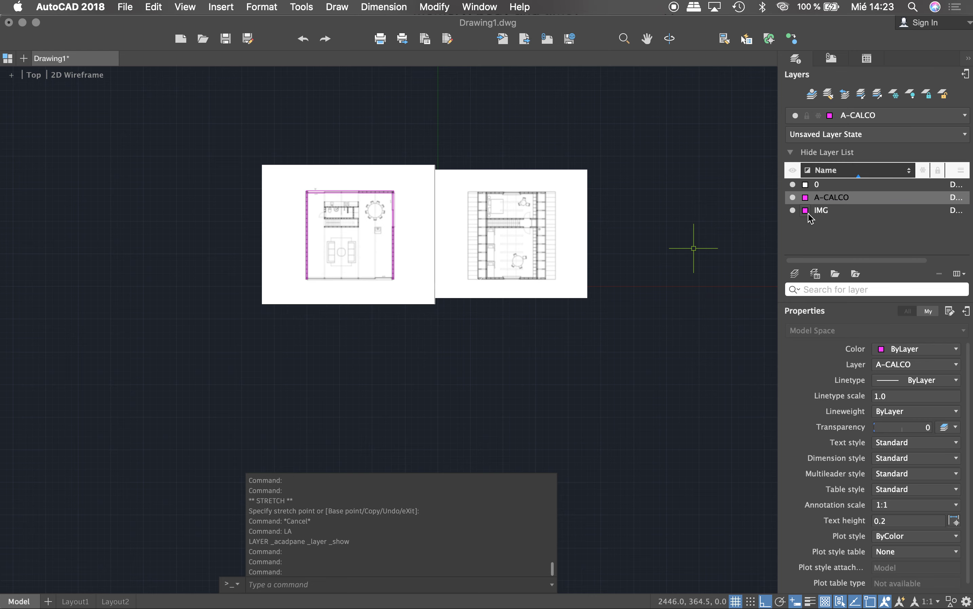
left_click(807, 214)
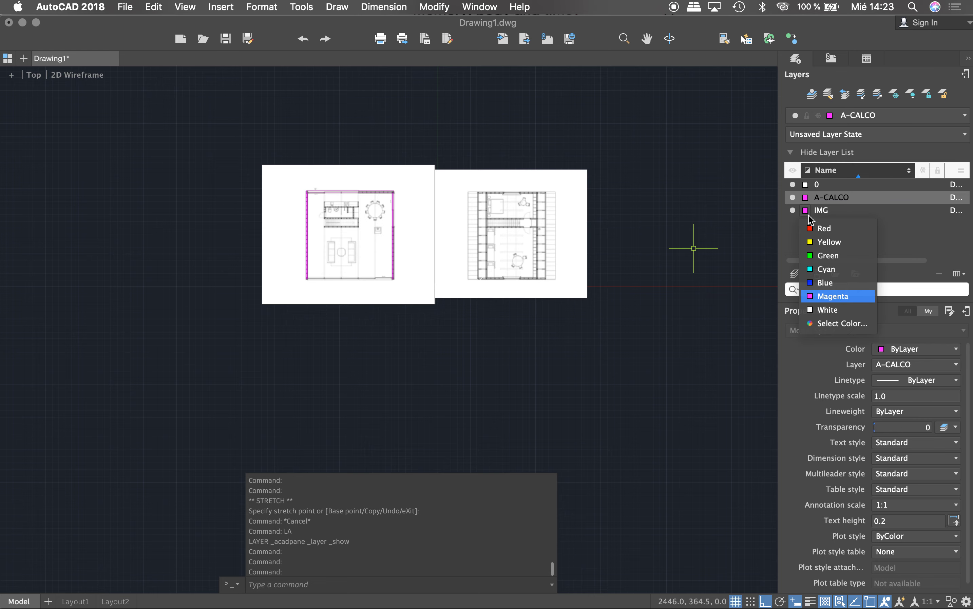
left_click(826, 297)
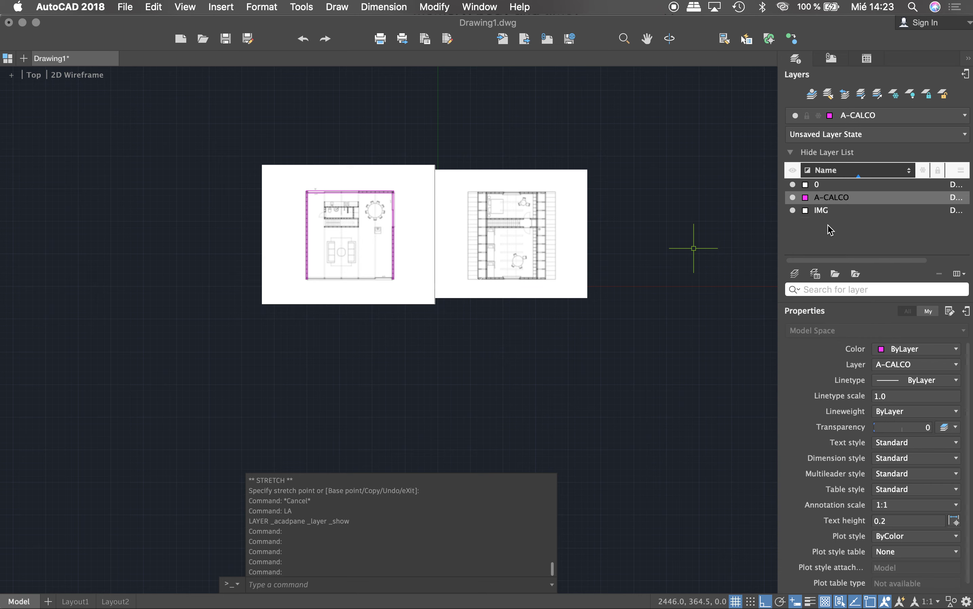
left_click(824, 213)
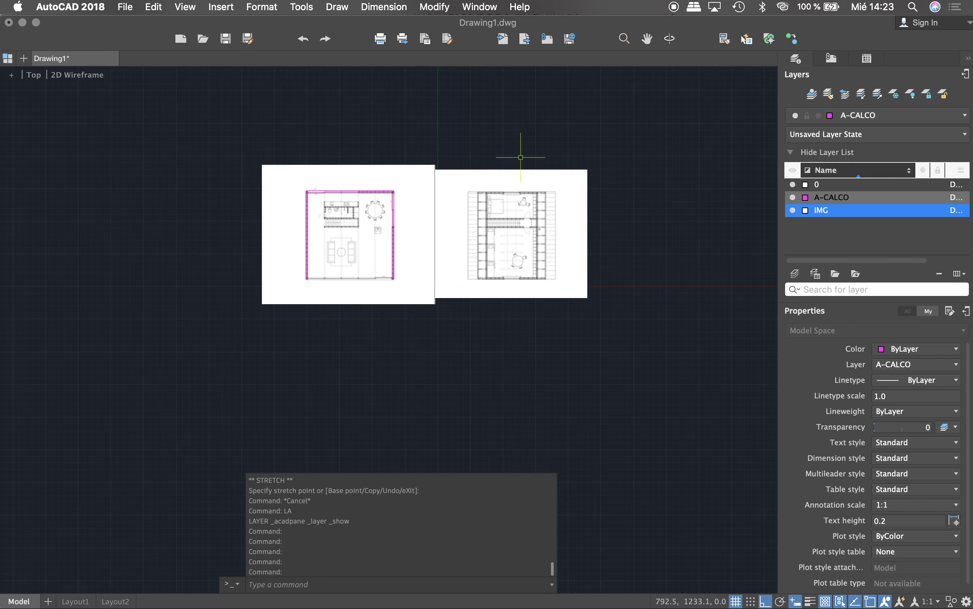
Move both floor-plan images onto layer IMG and turn that layer off.
left_click(491, 146)
left_click(432, 164)
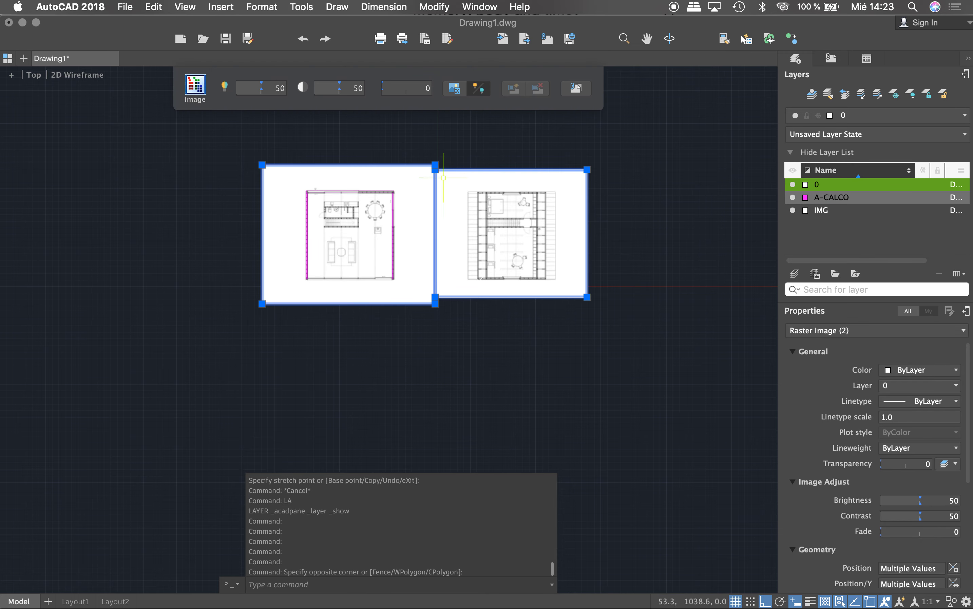
key("Escape")
left_click(444, 155)
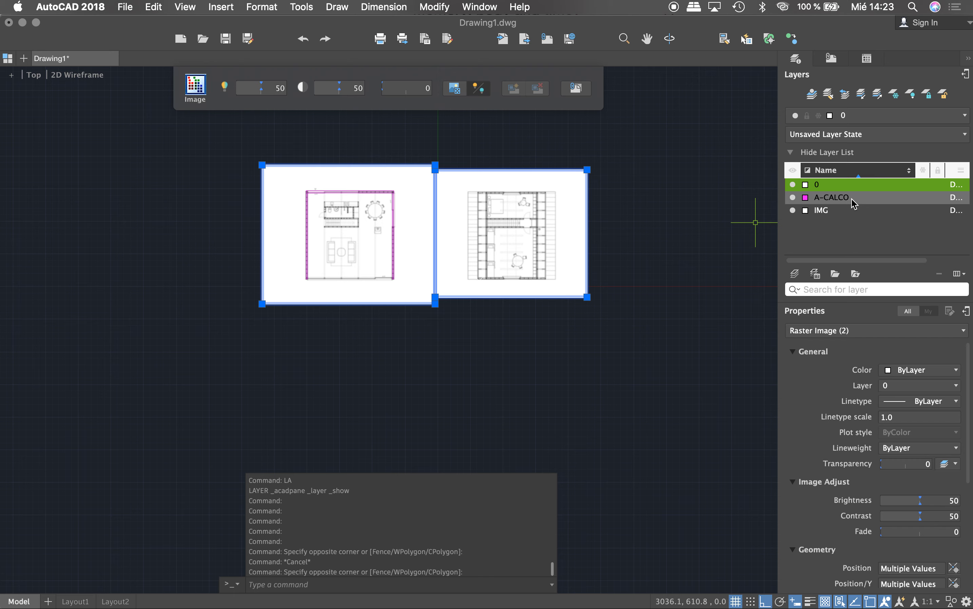
left_click(878, 119)
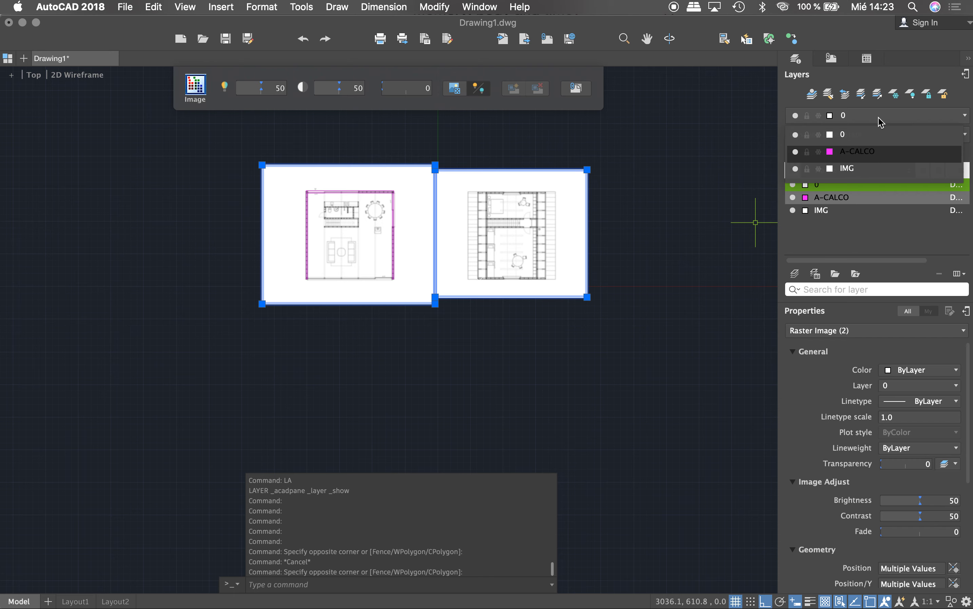
left_click(864, 169)
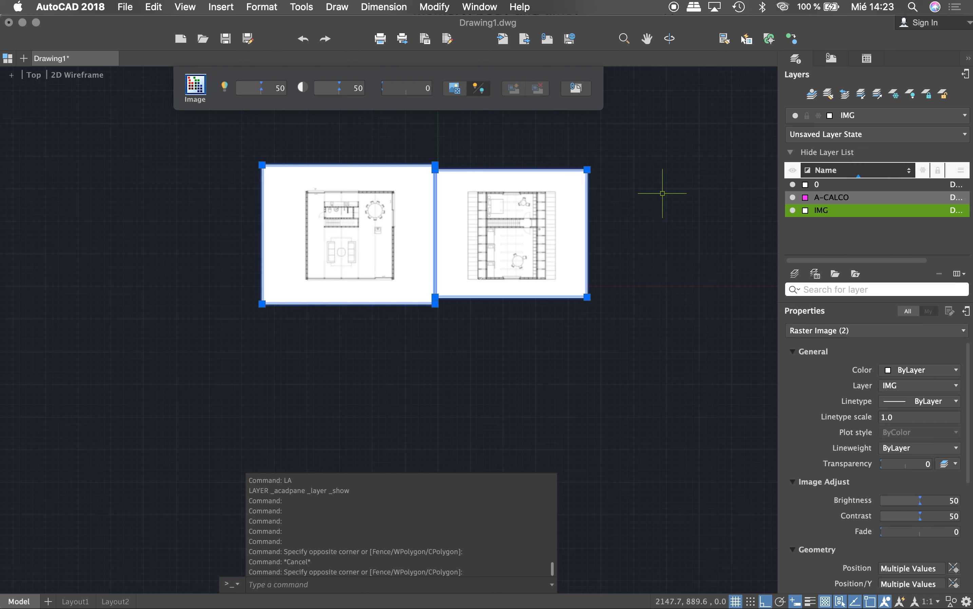
left_click(794, 211)
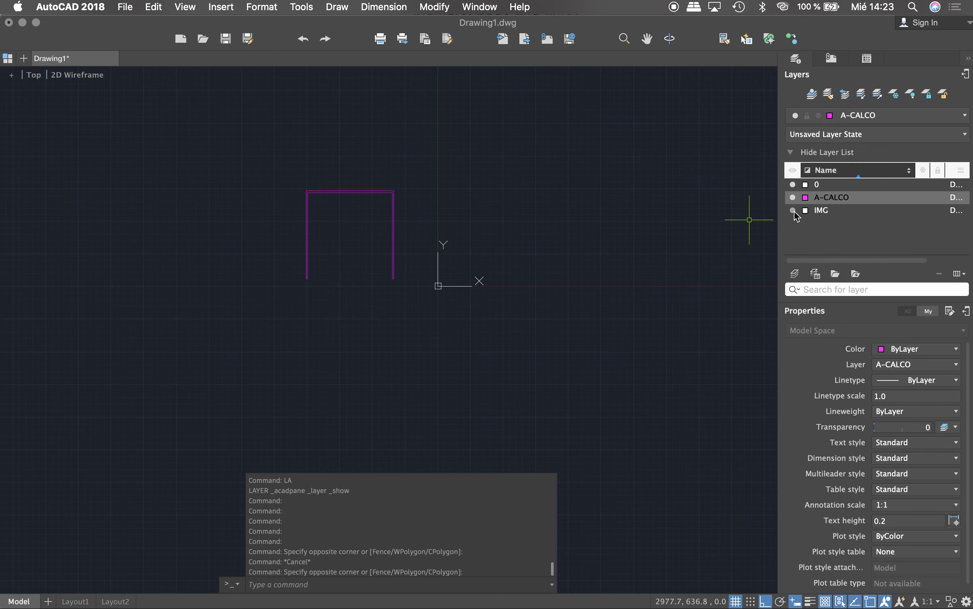
Switch the IMG layer's on/off bulb back on to reveal both images.
scroll(321, 246, "up", 3)
scroll(325, 249, "up", 3)
scroll(174, 243, "down", 2)
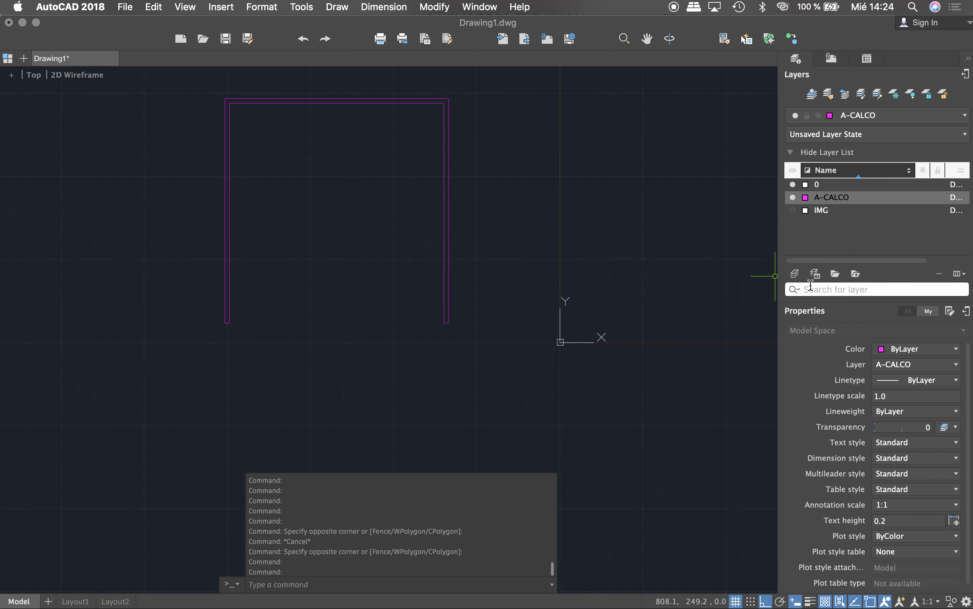
scroll(586, 250, "down", 2)
scroll(588, 251, "down", 2)
left_click(793, 211)
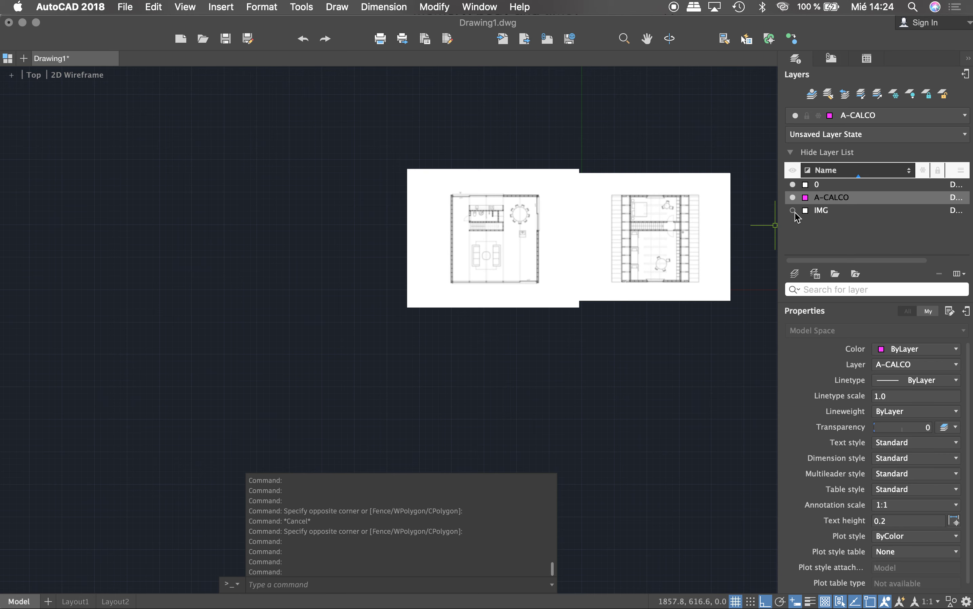
scroll(501, 292, "up", 3)
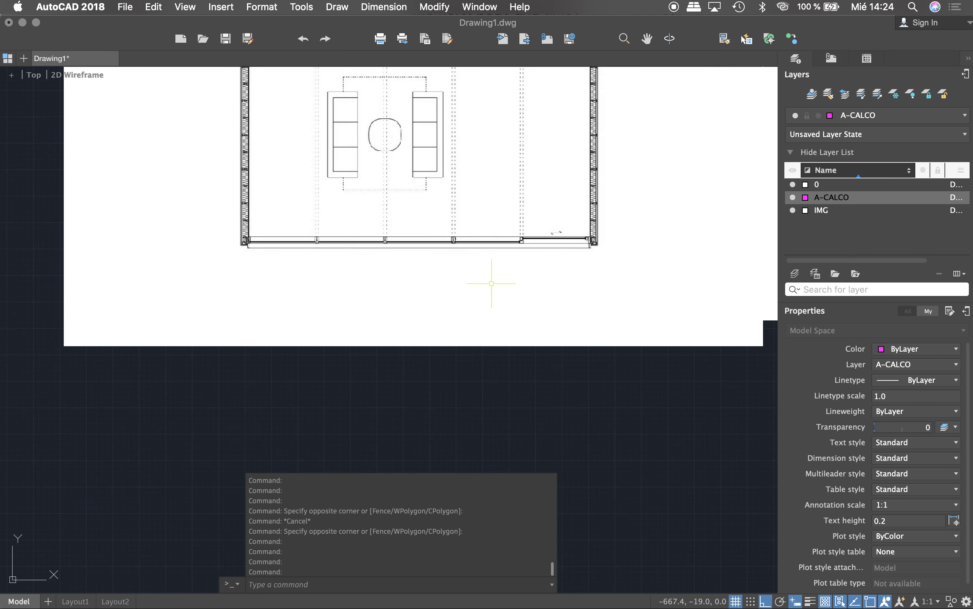
Start a polyline with PL, then cancel it without placing any points.
type("pl")
key("Return")
scroll(407, 257, "down", 3)
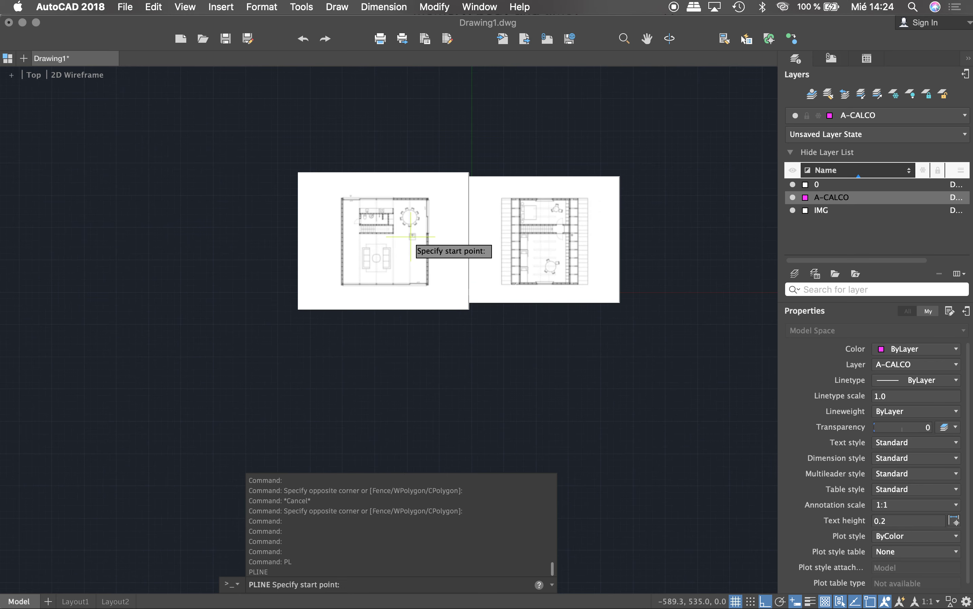
scroll(387, 209, "up", 1)
scroll(508, 192, "up", 2)
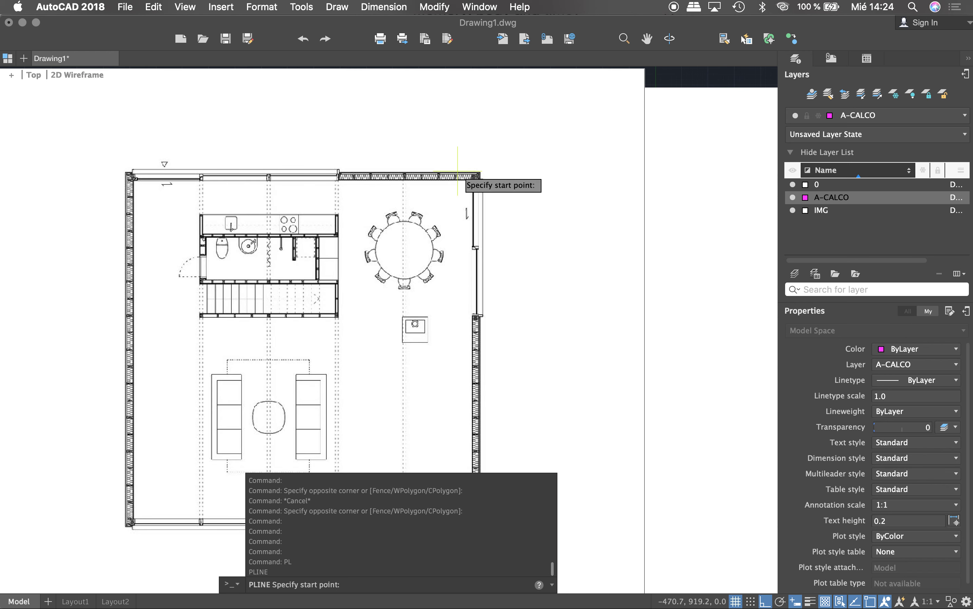
key("Escape")
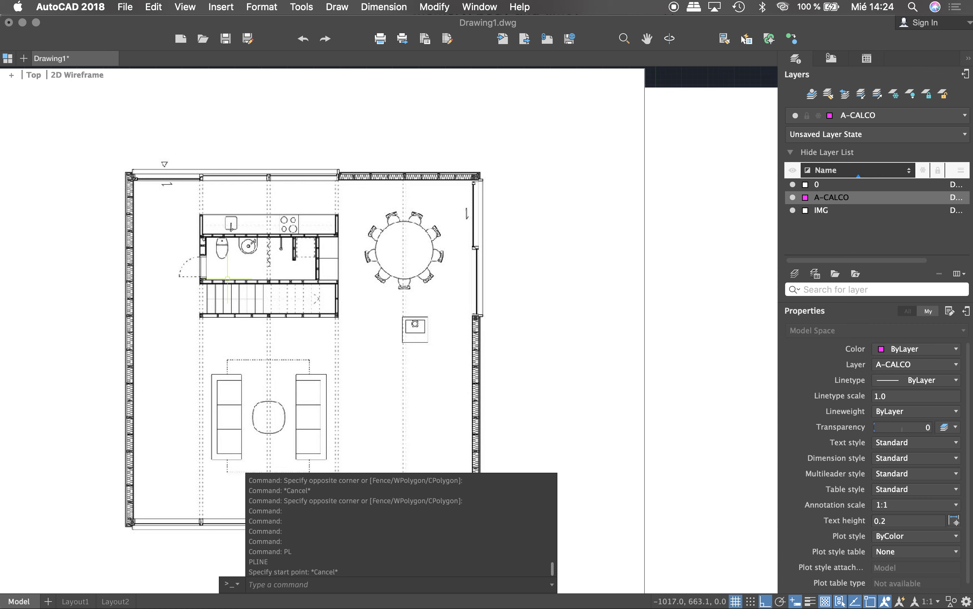
scroll(227, 279, "down", 2)
scroll(199, 266, "down", 4)
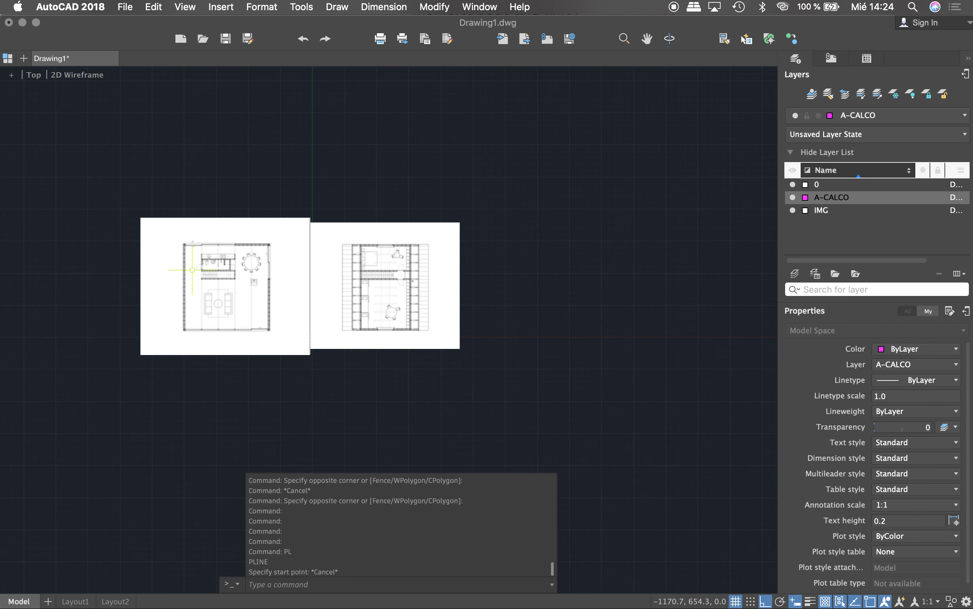